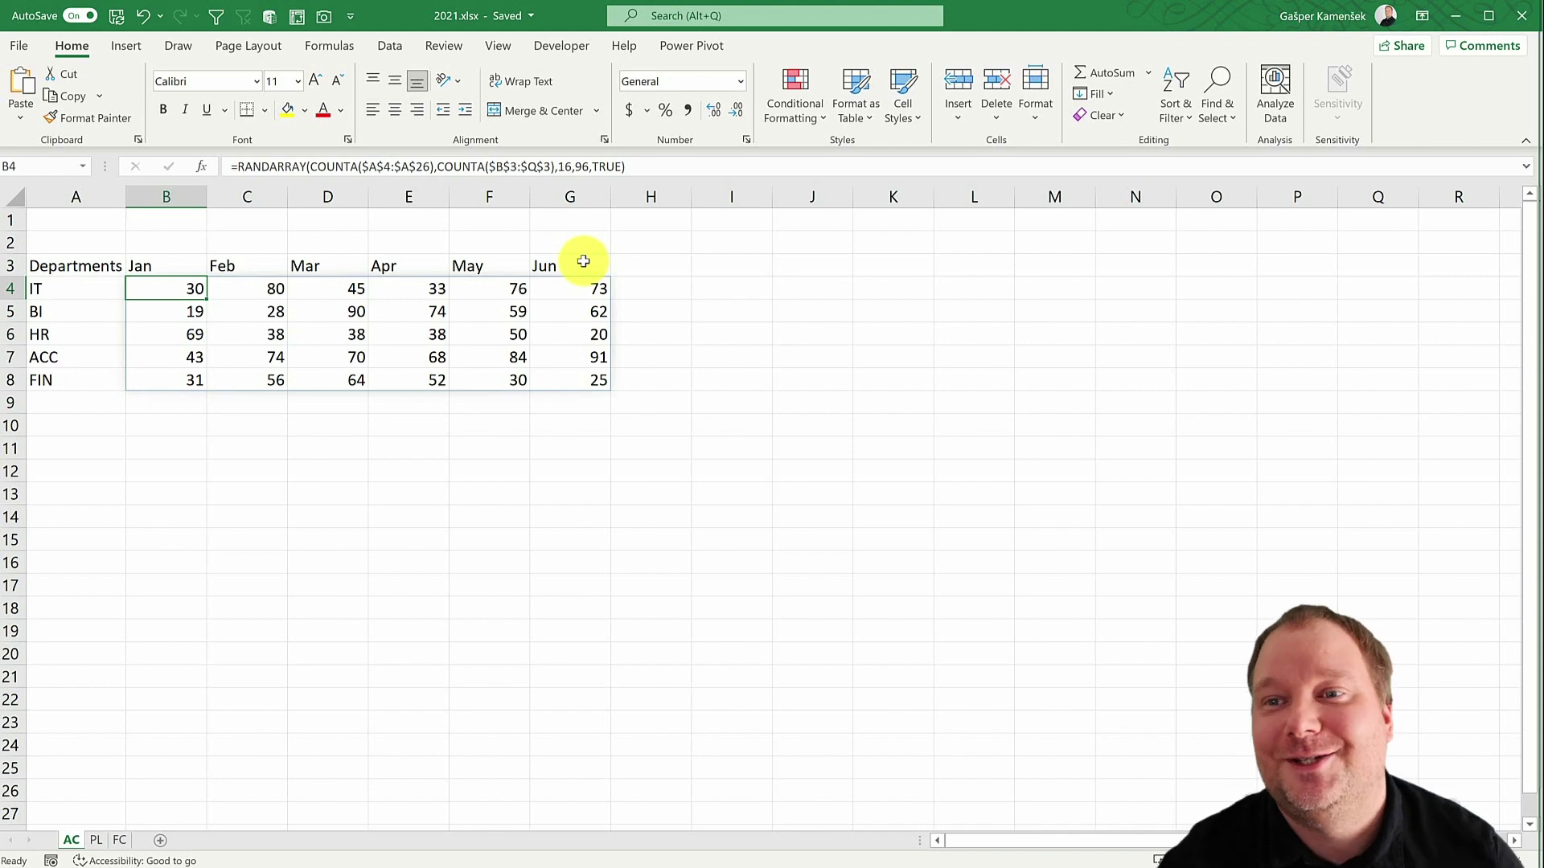
# - Switch from the 2021.xlsx window to the 2019.xlsx workbook window
pyautogui.hotkey('alt', 'Tab')
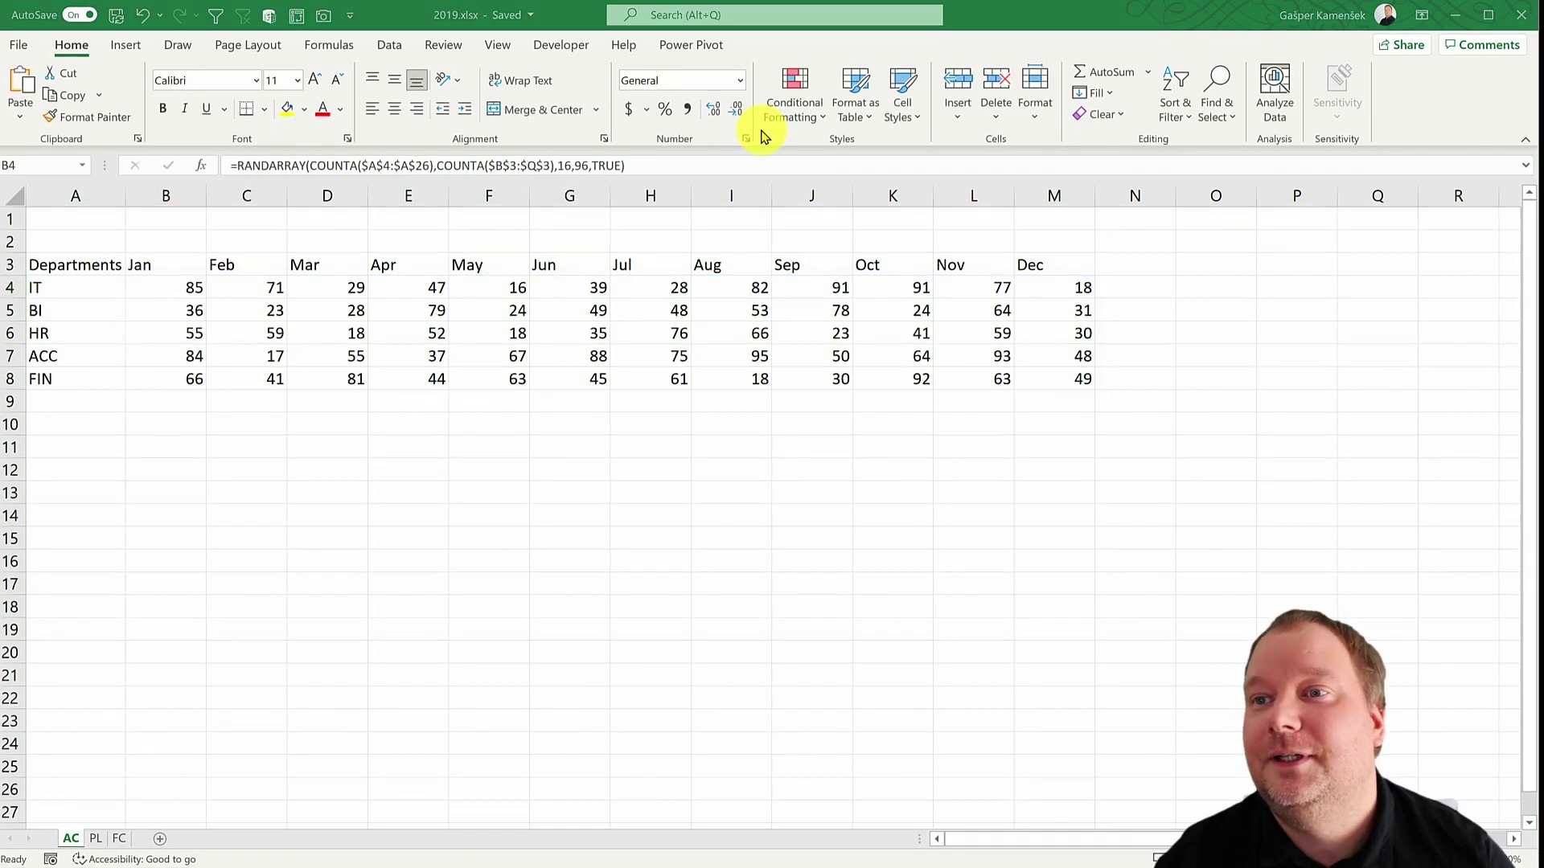
pyautogui.press('super+Tab')
# - In the PQ - Multiple Sheets workbook, import 2019.xlsx as an Excel workbook data source
pyautogui.click(207, 510)
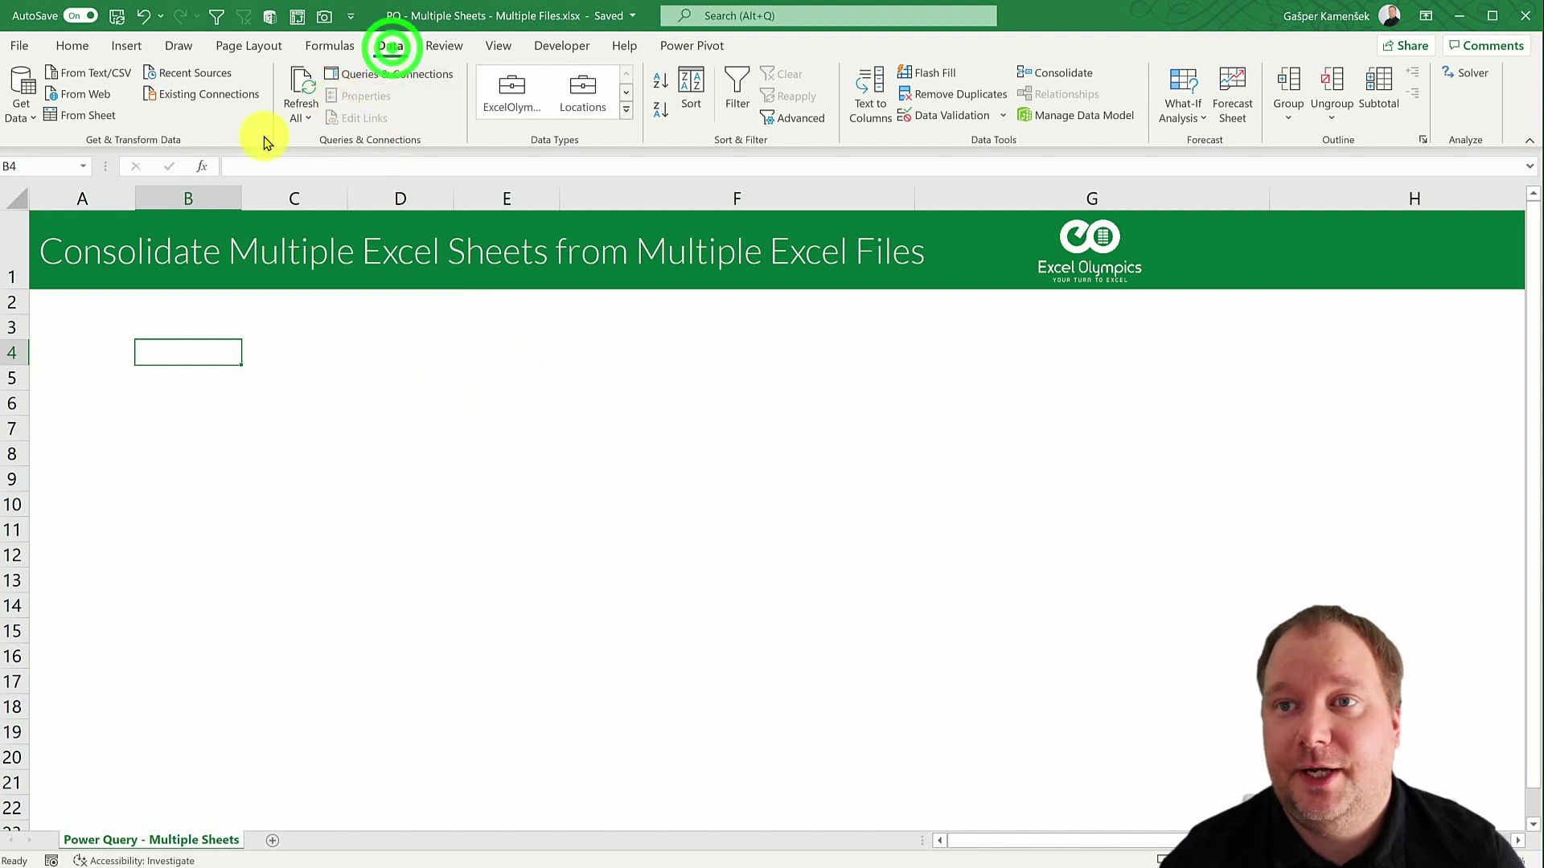
pyautogui.click(27, 117)
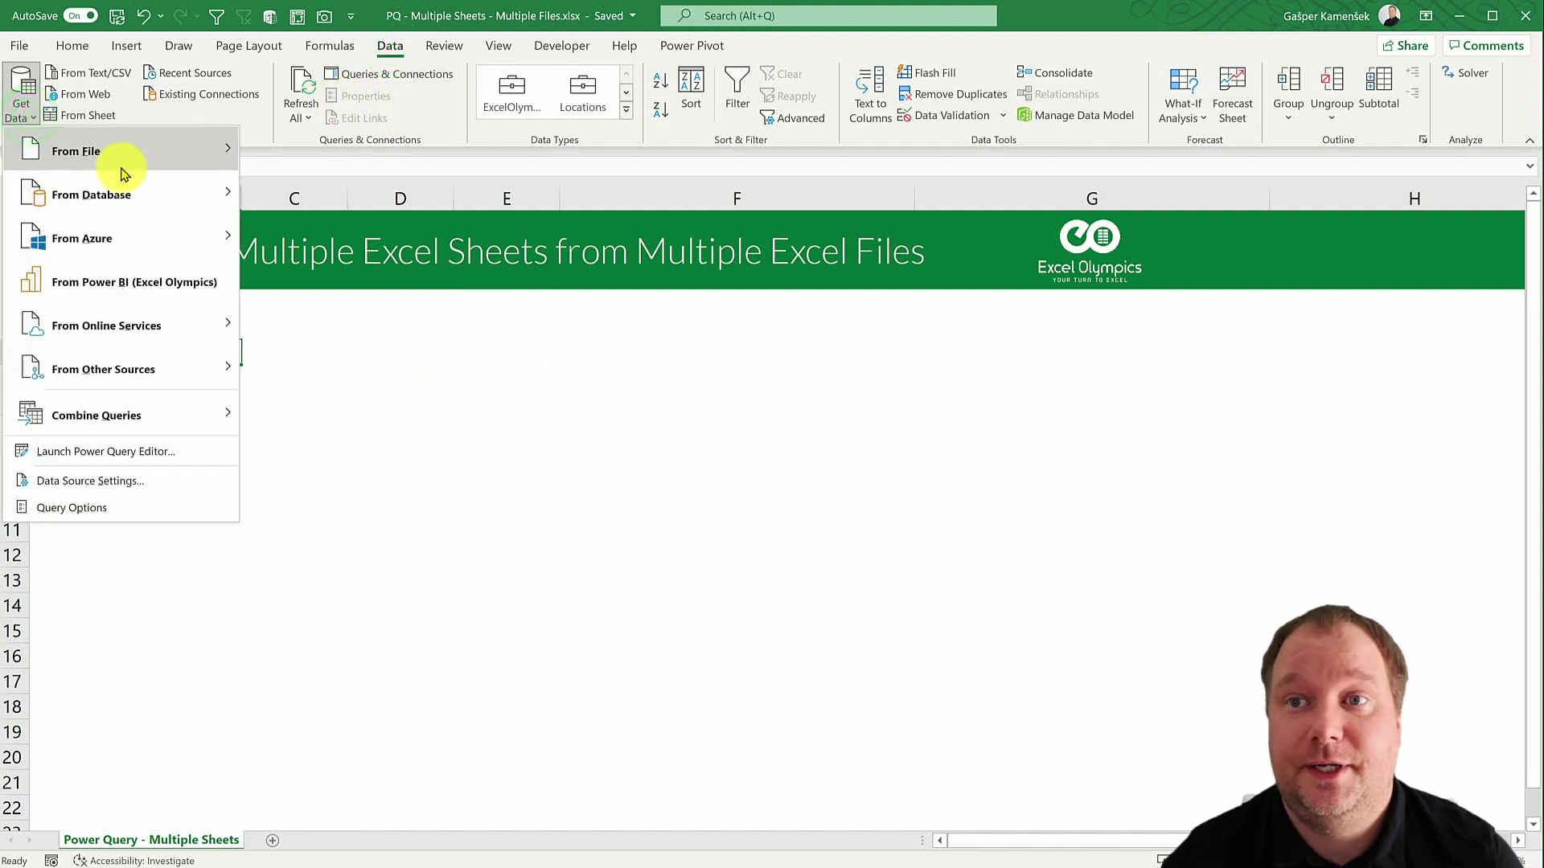
pyautogui.moveTo(118, 162)
pyautogui.click(316, 142)
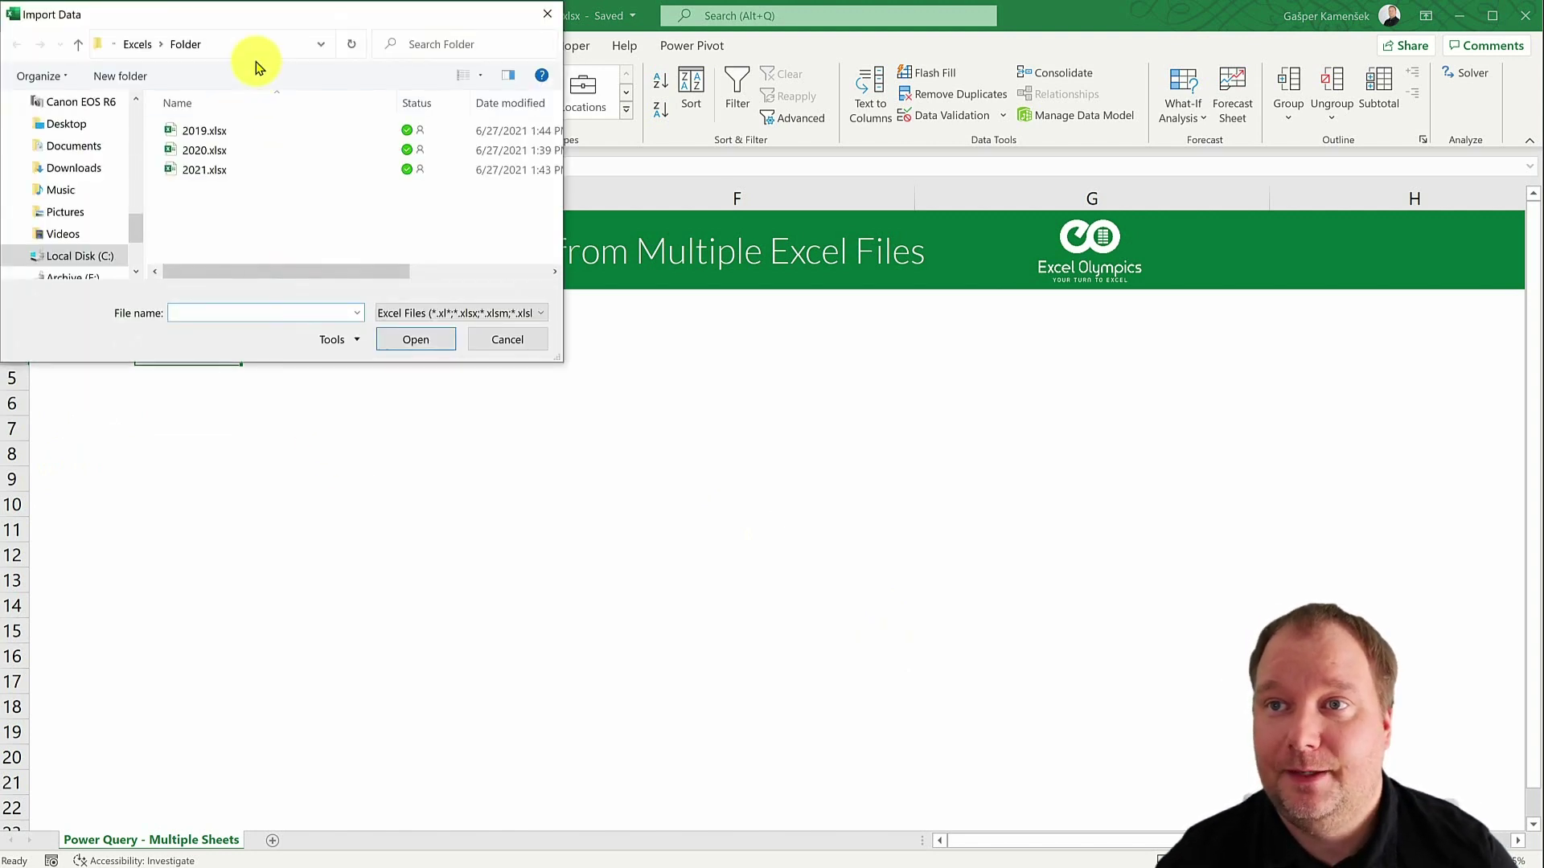
pyautogui.click(209, 130)
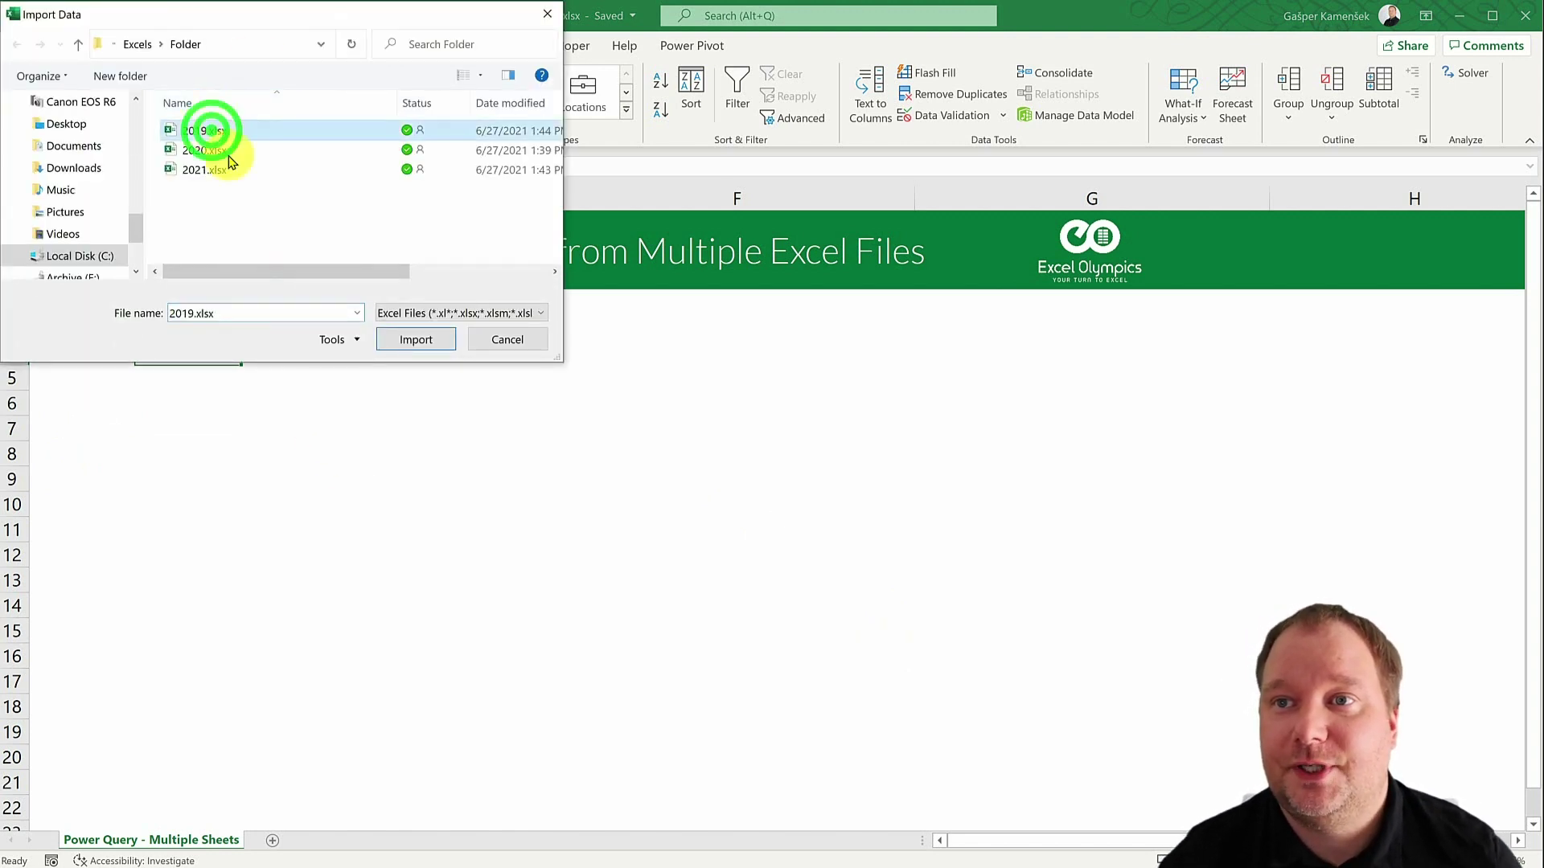
pyautogui.click(389, 337)
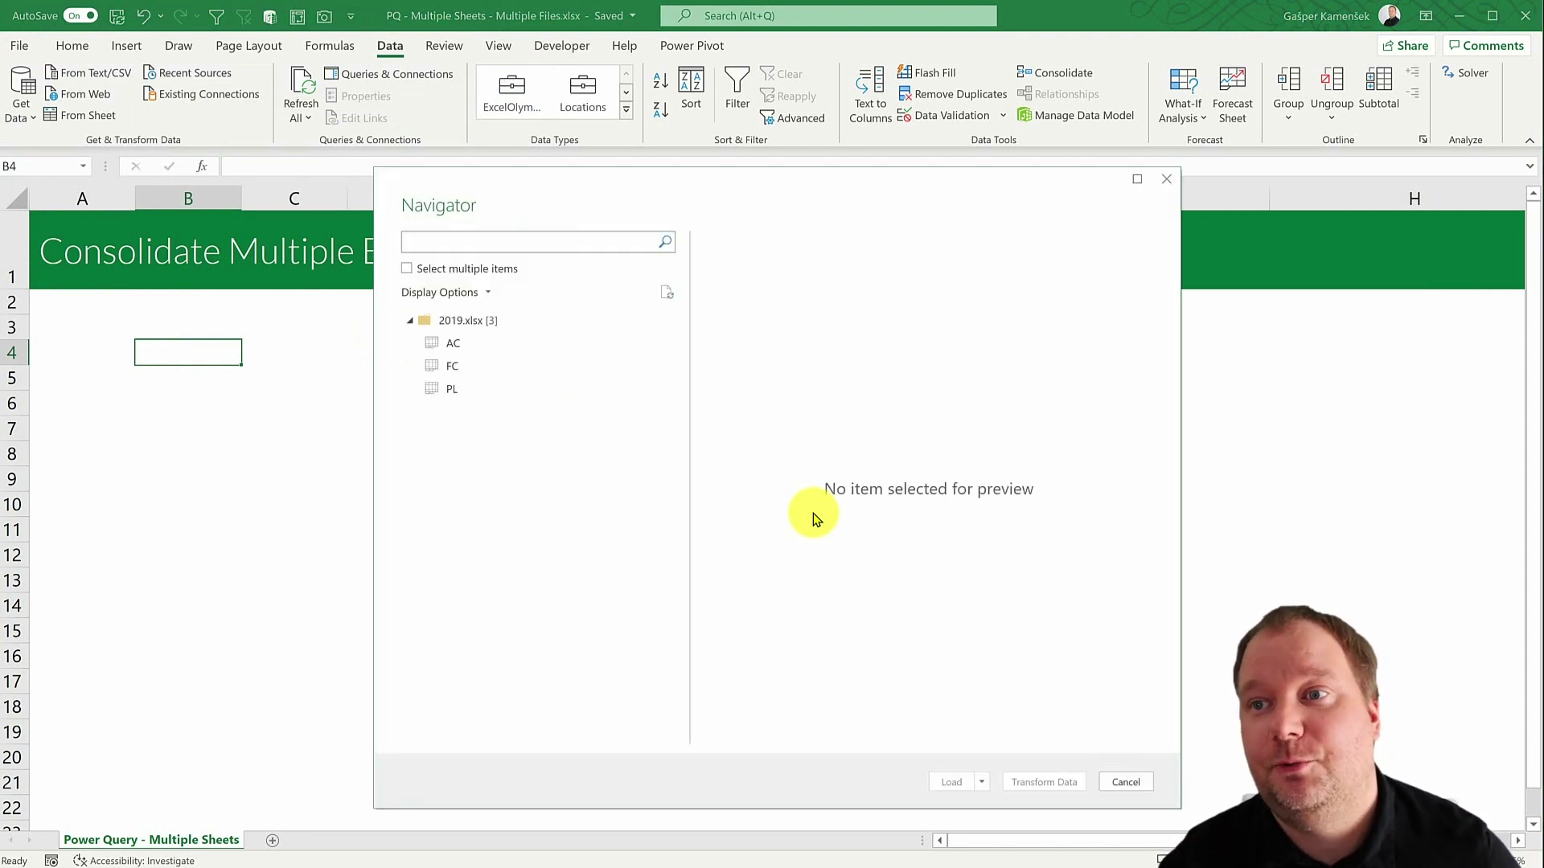
# - Preview the AC, FC and PL sheets of 2019.xlsx, then load AC into Power Query Editor
pyautogui.click(446, 343)
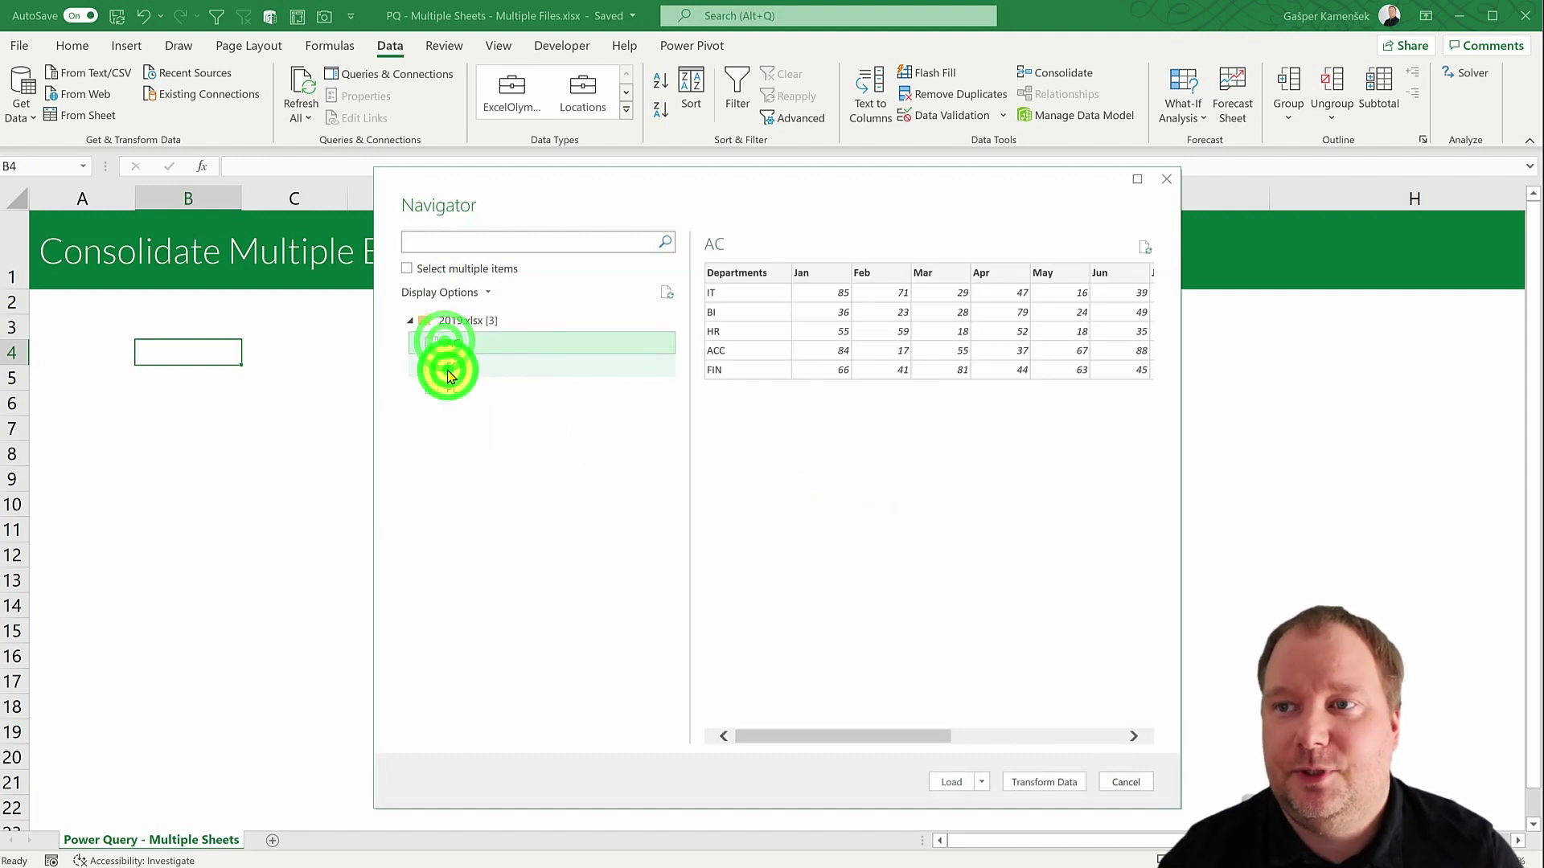
pyautogui.click(447, 366)
pyautogui.click(454, 390)
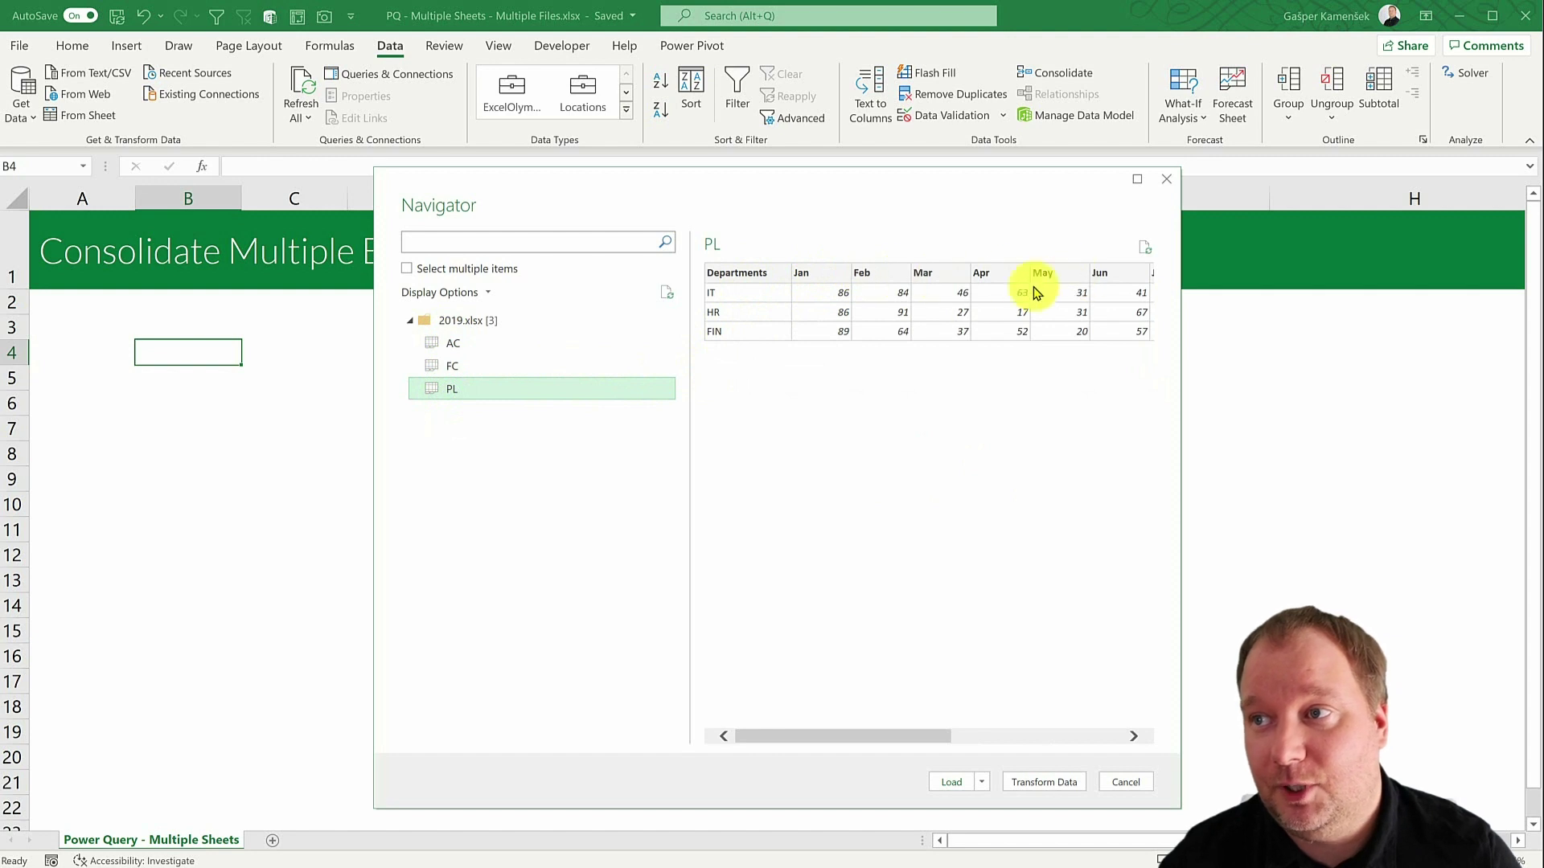
pyautogui.click(489, 358)
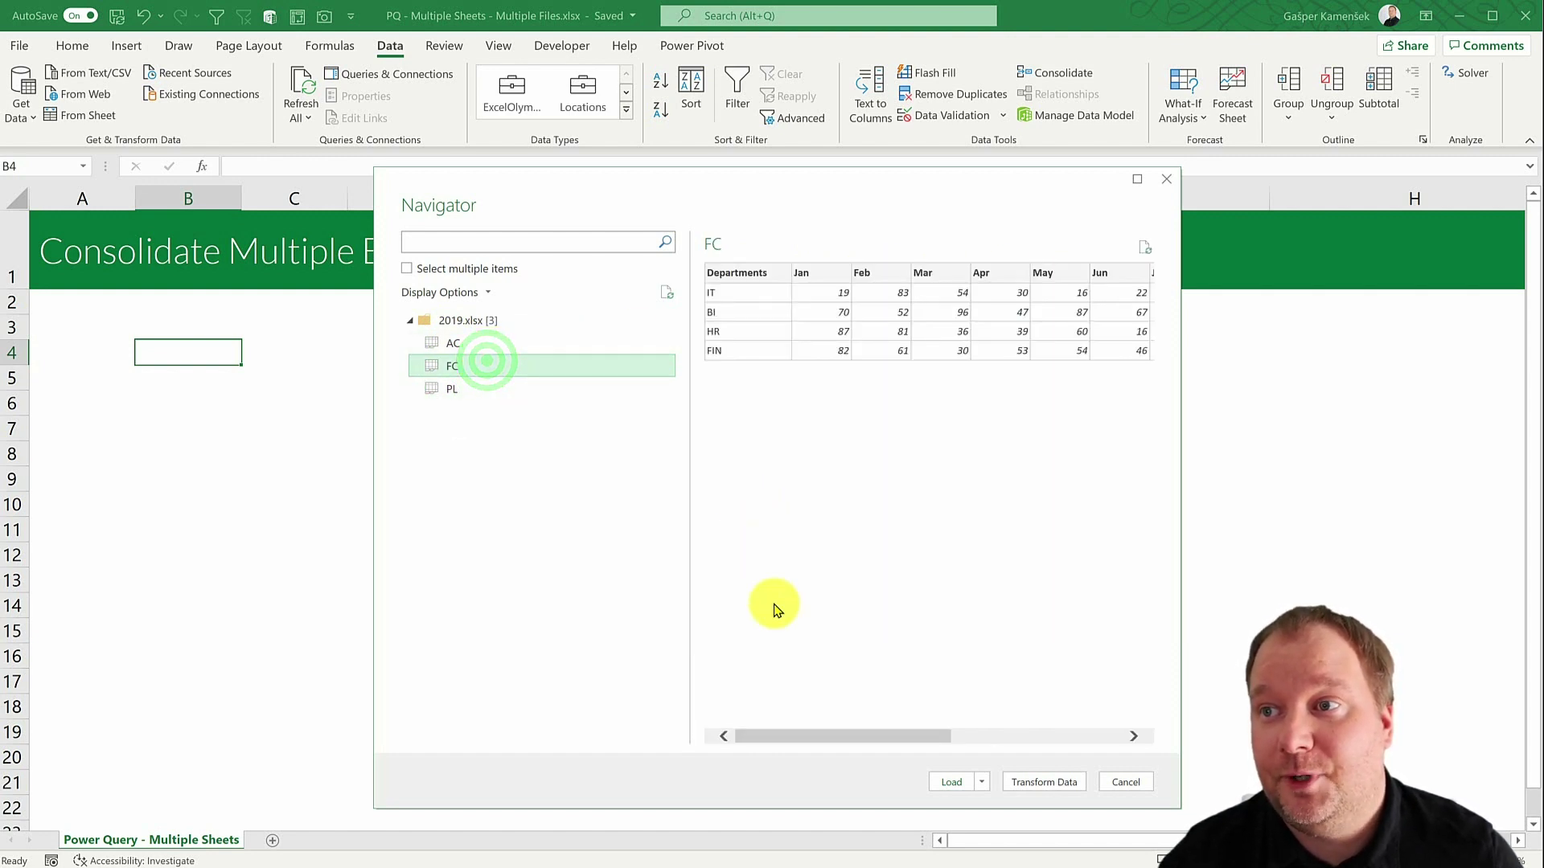
pyautogui.moveTo(818, 732); pyautogui.dragTo(889, 738)
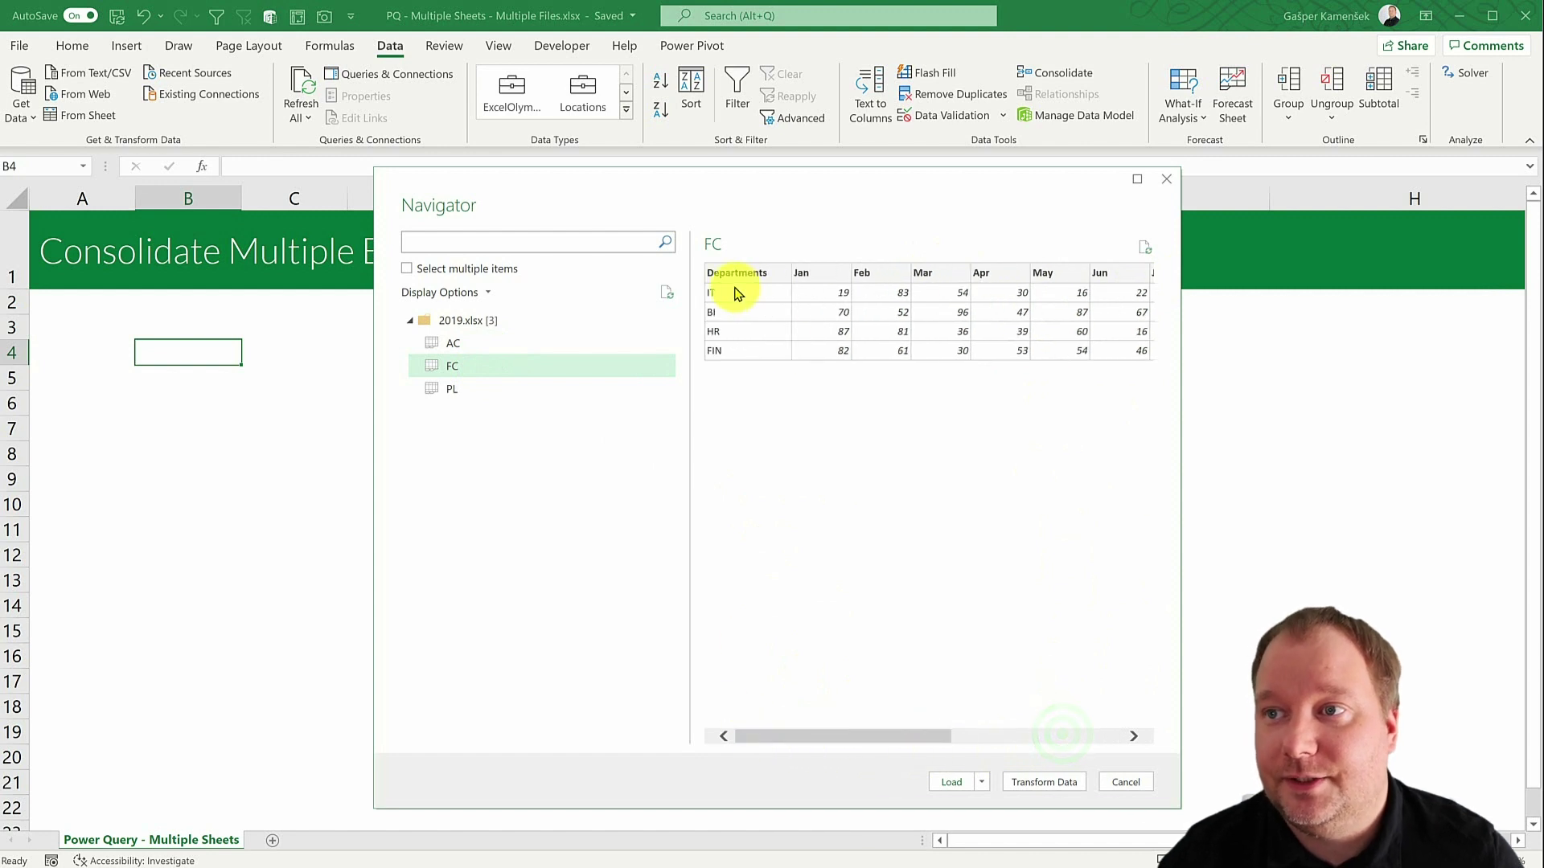
pyautogui.click(455, 343)
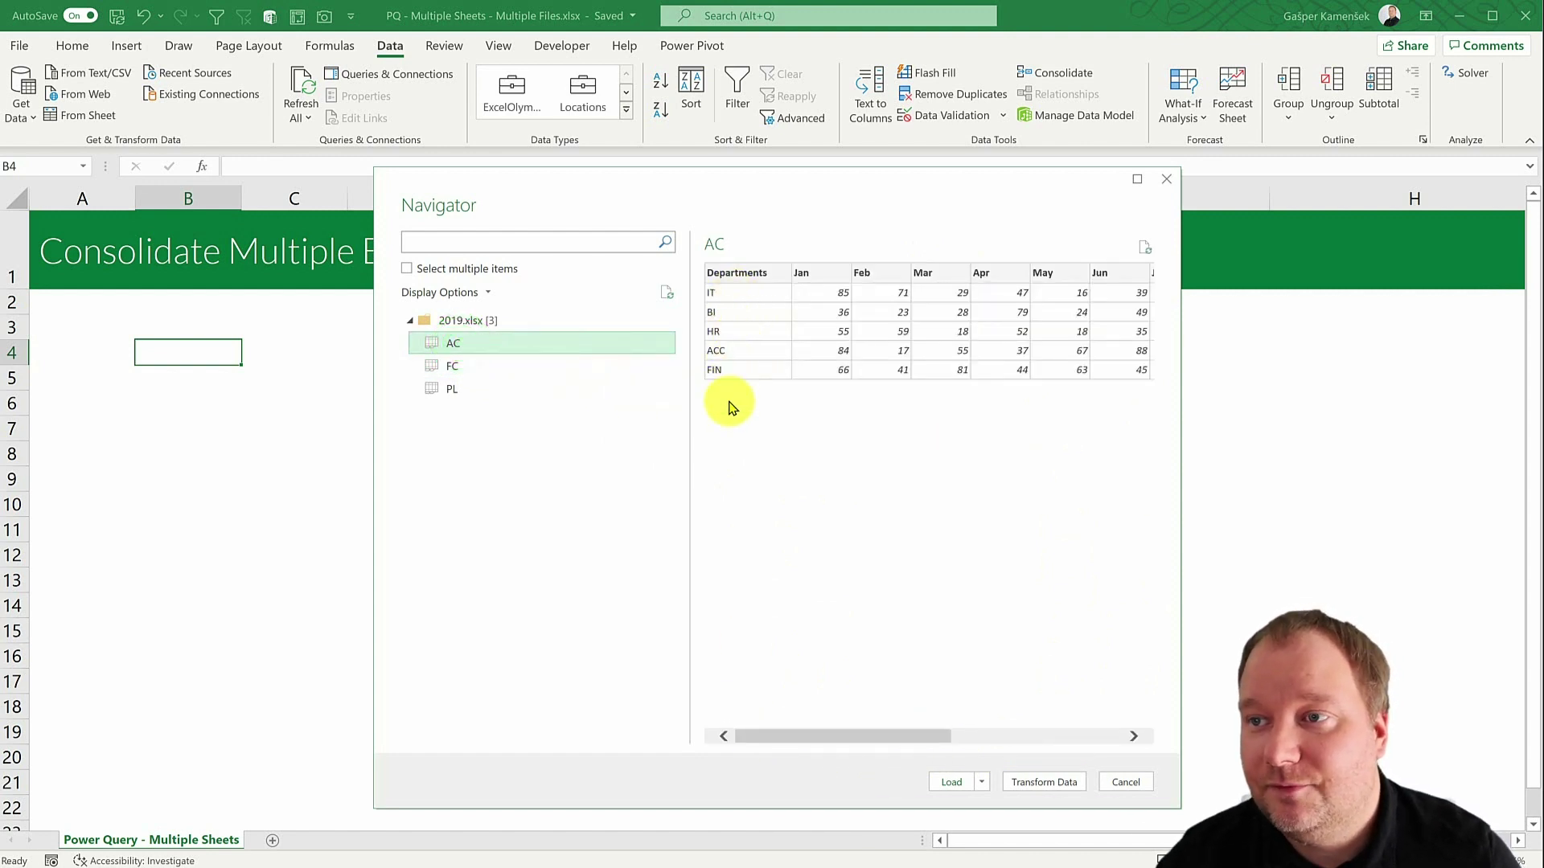
pyautogui.moveTo(889, 735); pyautogui.dragTo(1136, 738)
pyautogui.moveTo(1000, 733); pyautogui.dragTo(828, 734)
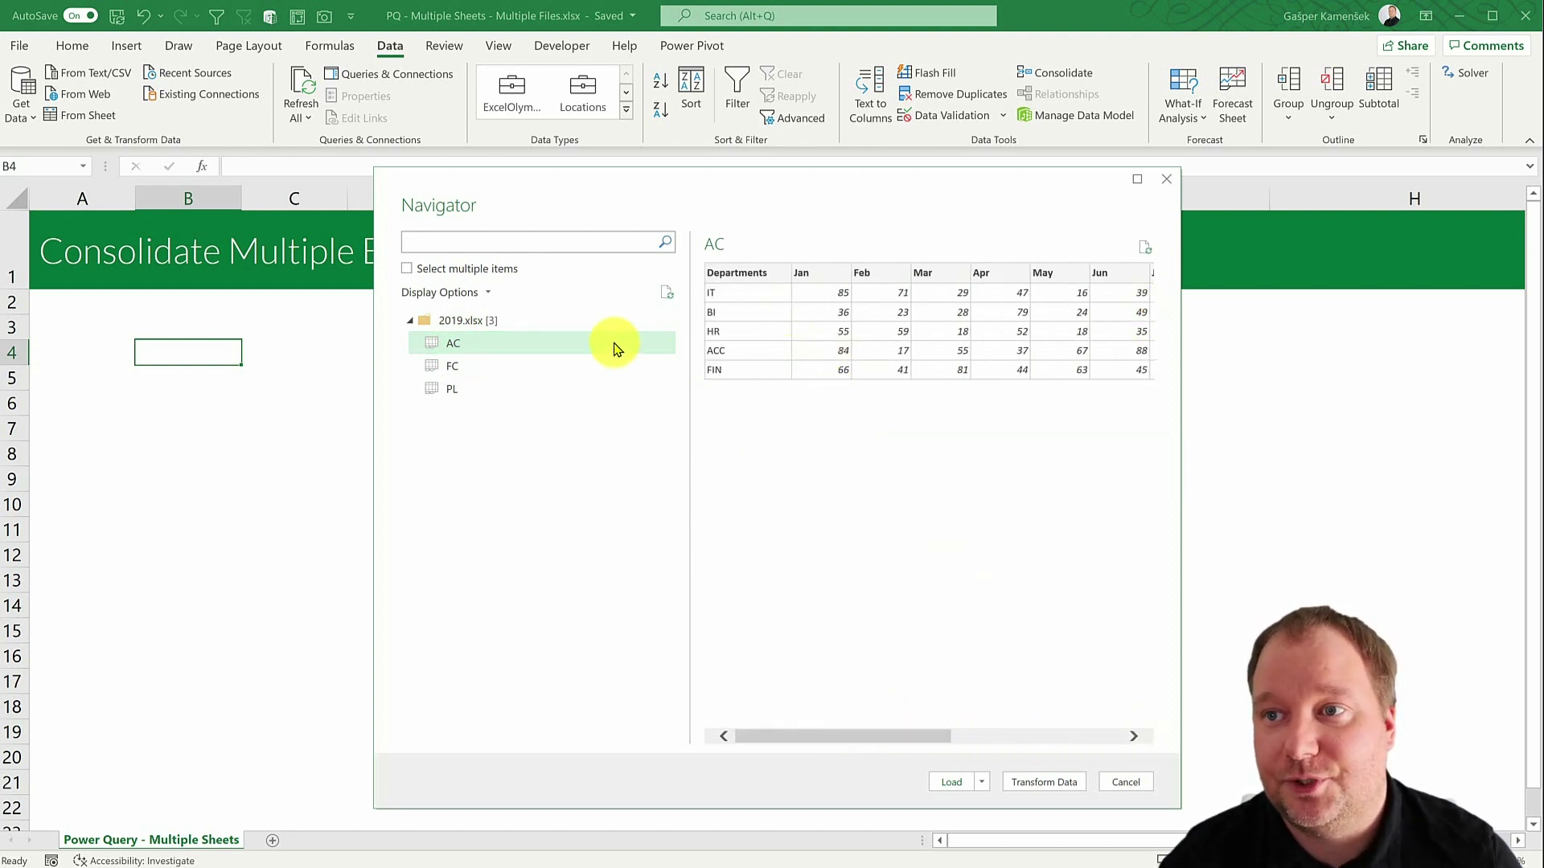
pyautogui.click(1063, 781)
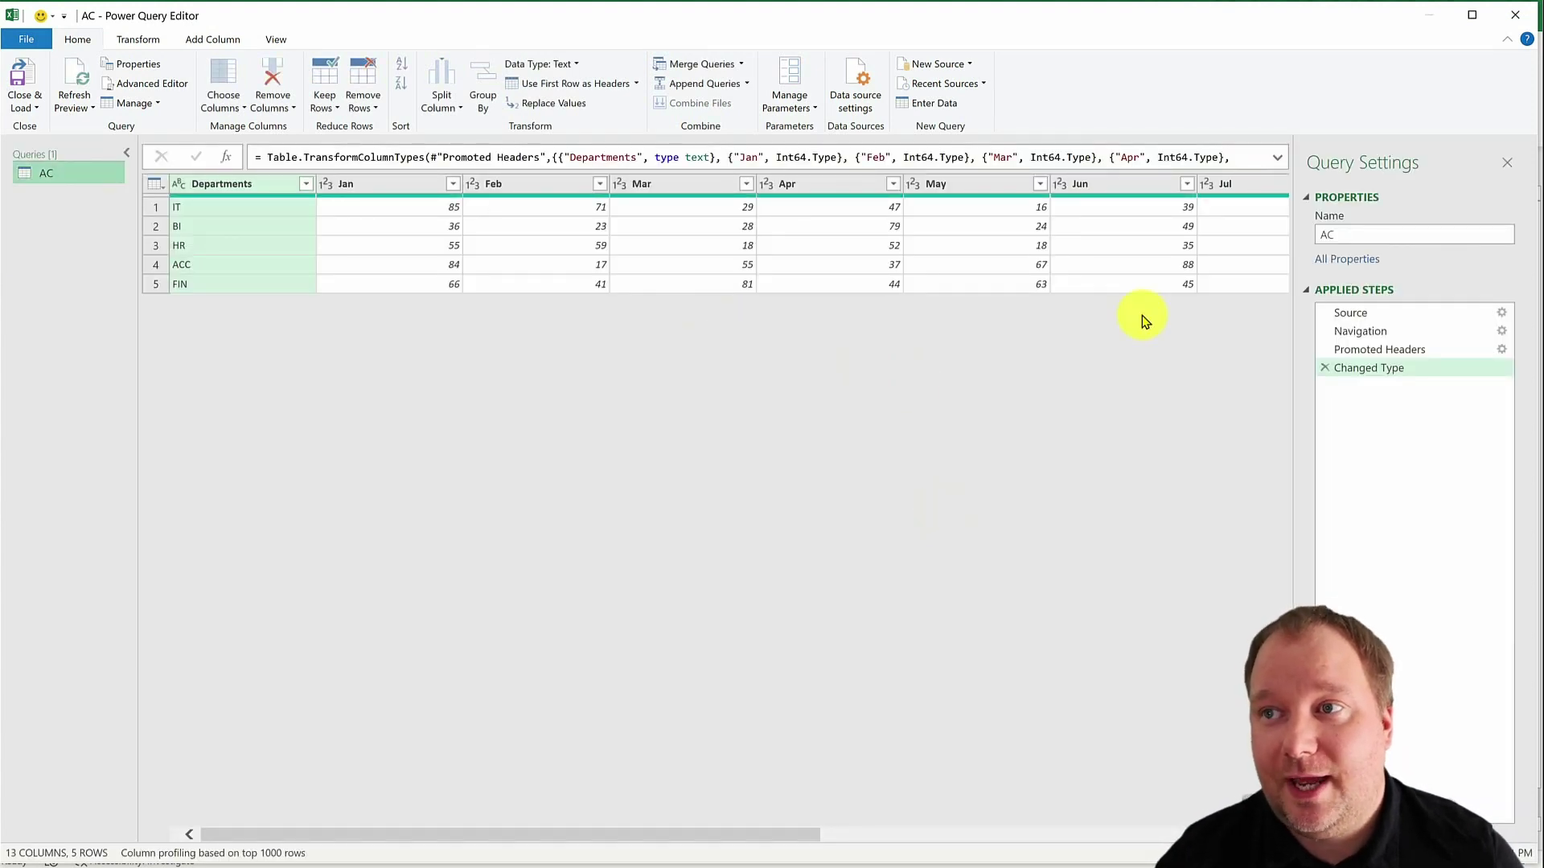
# - Review the results of the Source, Navigation, Promoted Headers and Changed Type steps
pyautogui.click(1396, 312)
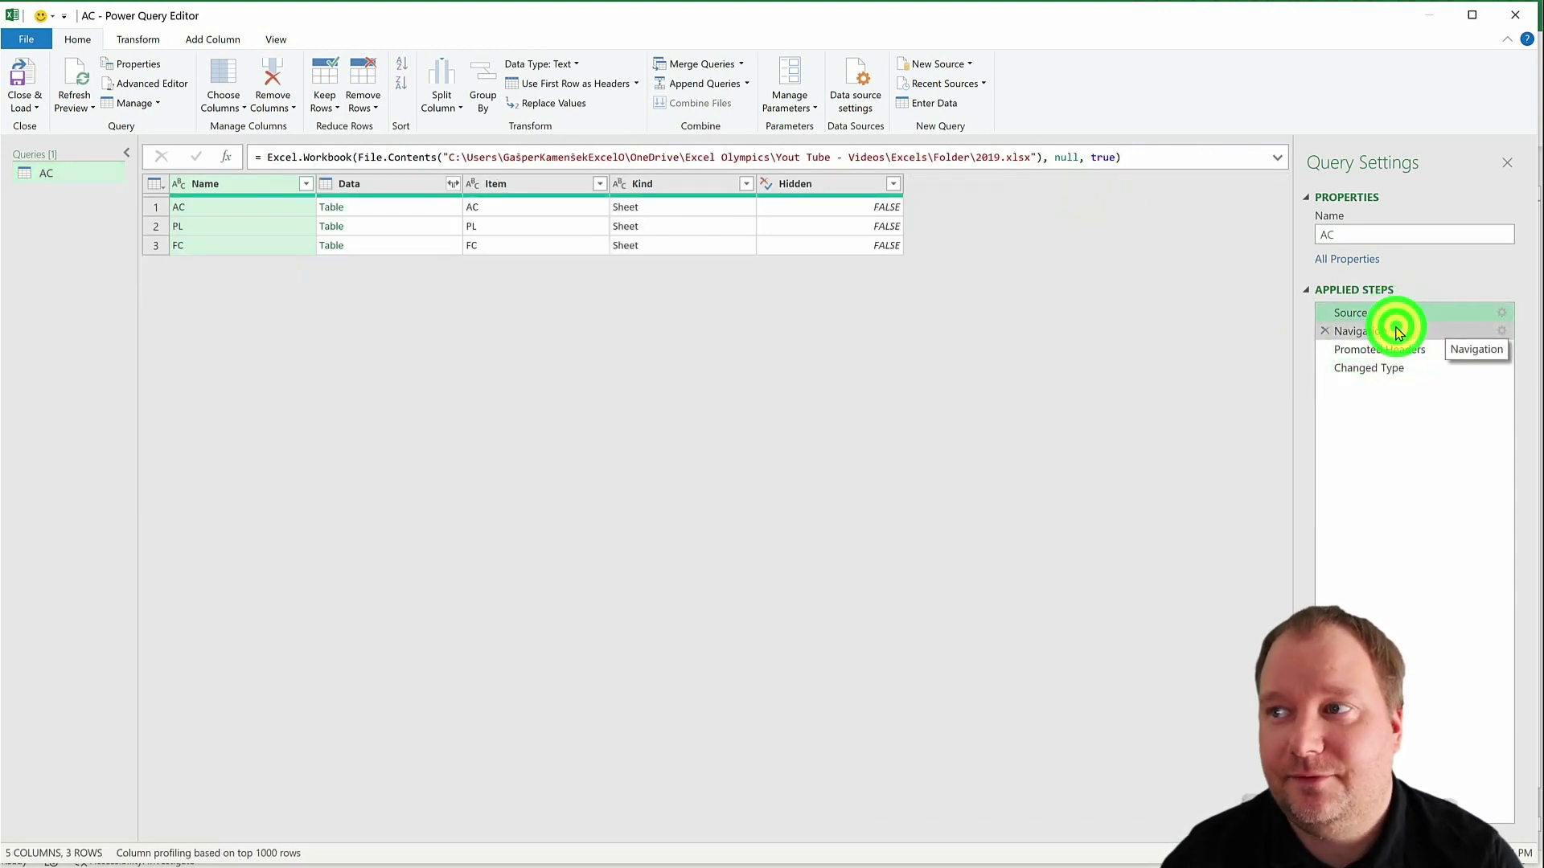
pyautogui.click(1398, 331)
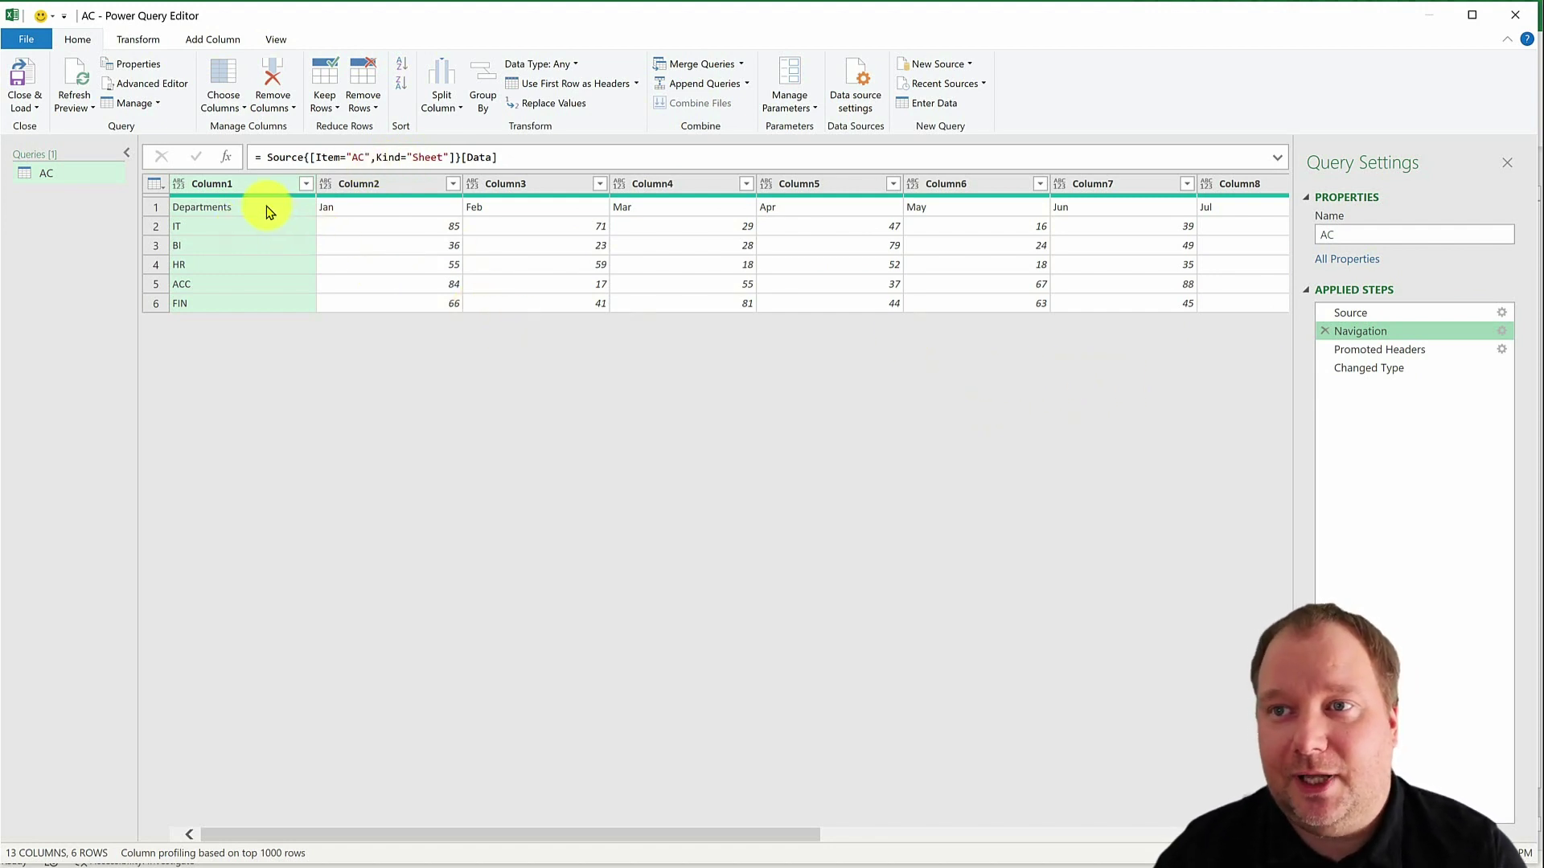
pyautogui.click(1383, 347)
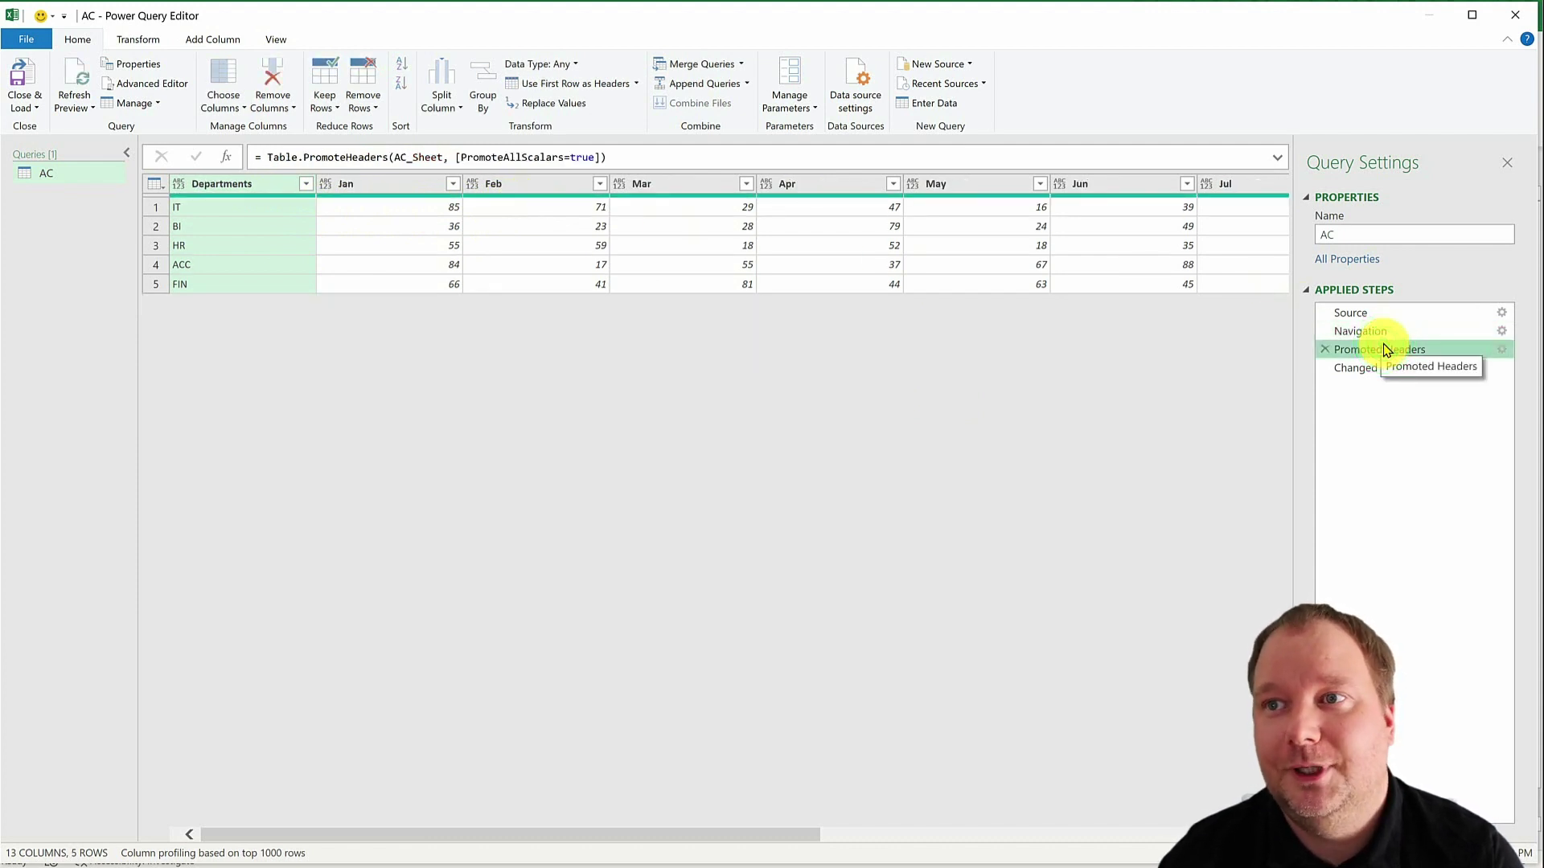
pyautogui.click(1370, 370)
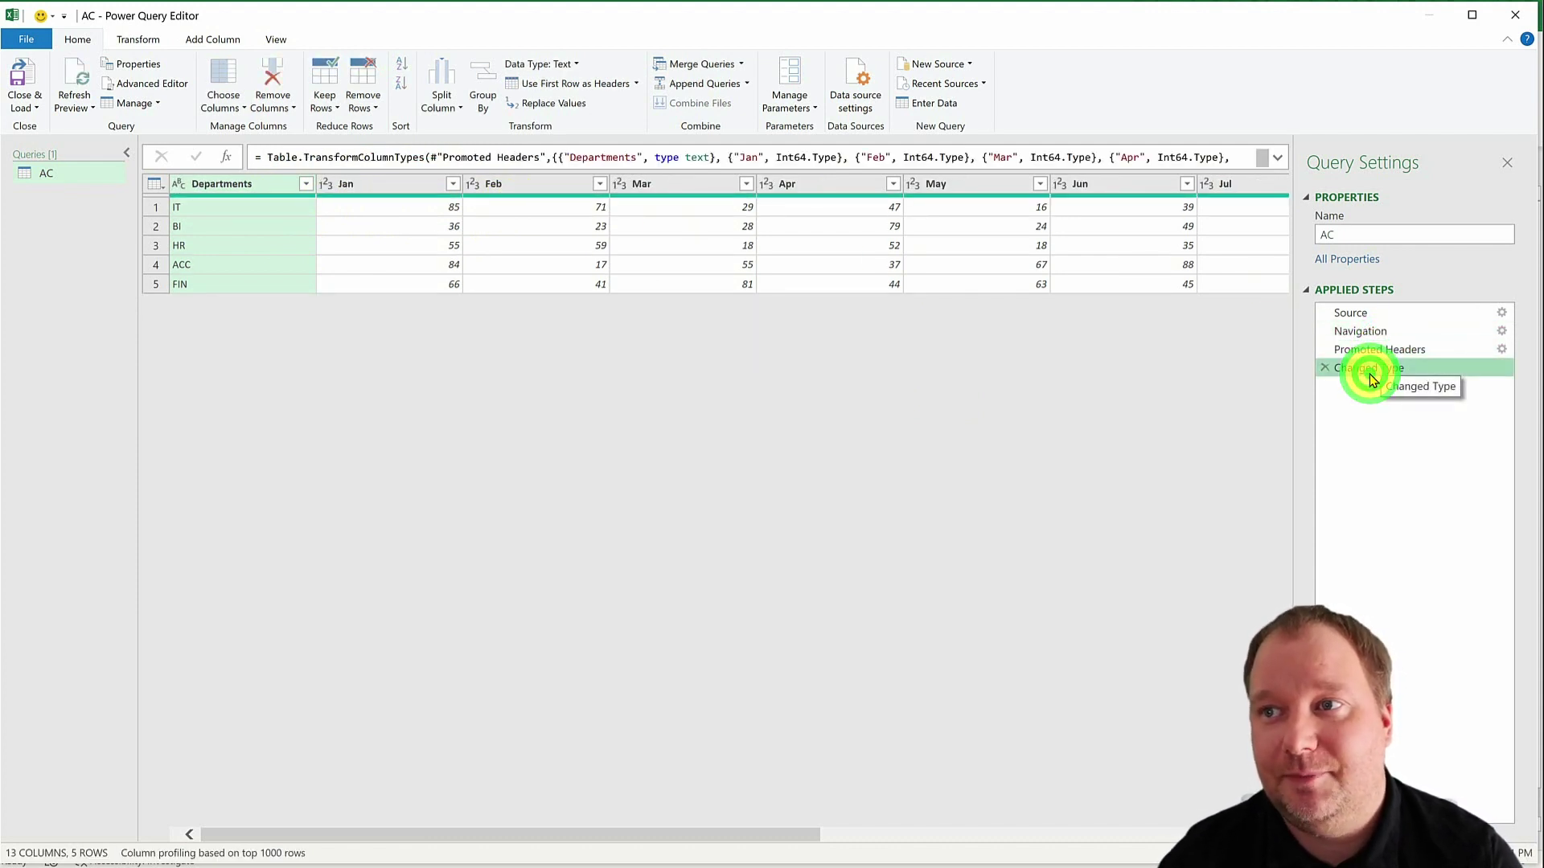
# - Inspect the full Changed Type formula, then delete the Changed Type step
pyautogui.click(1281, 161)
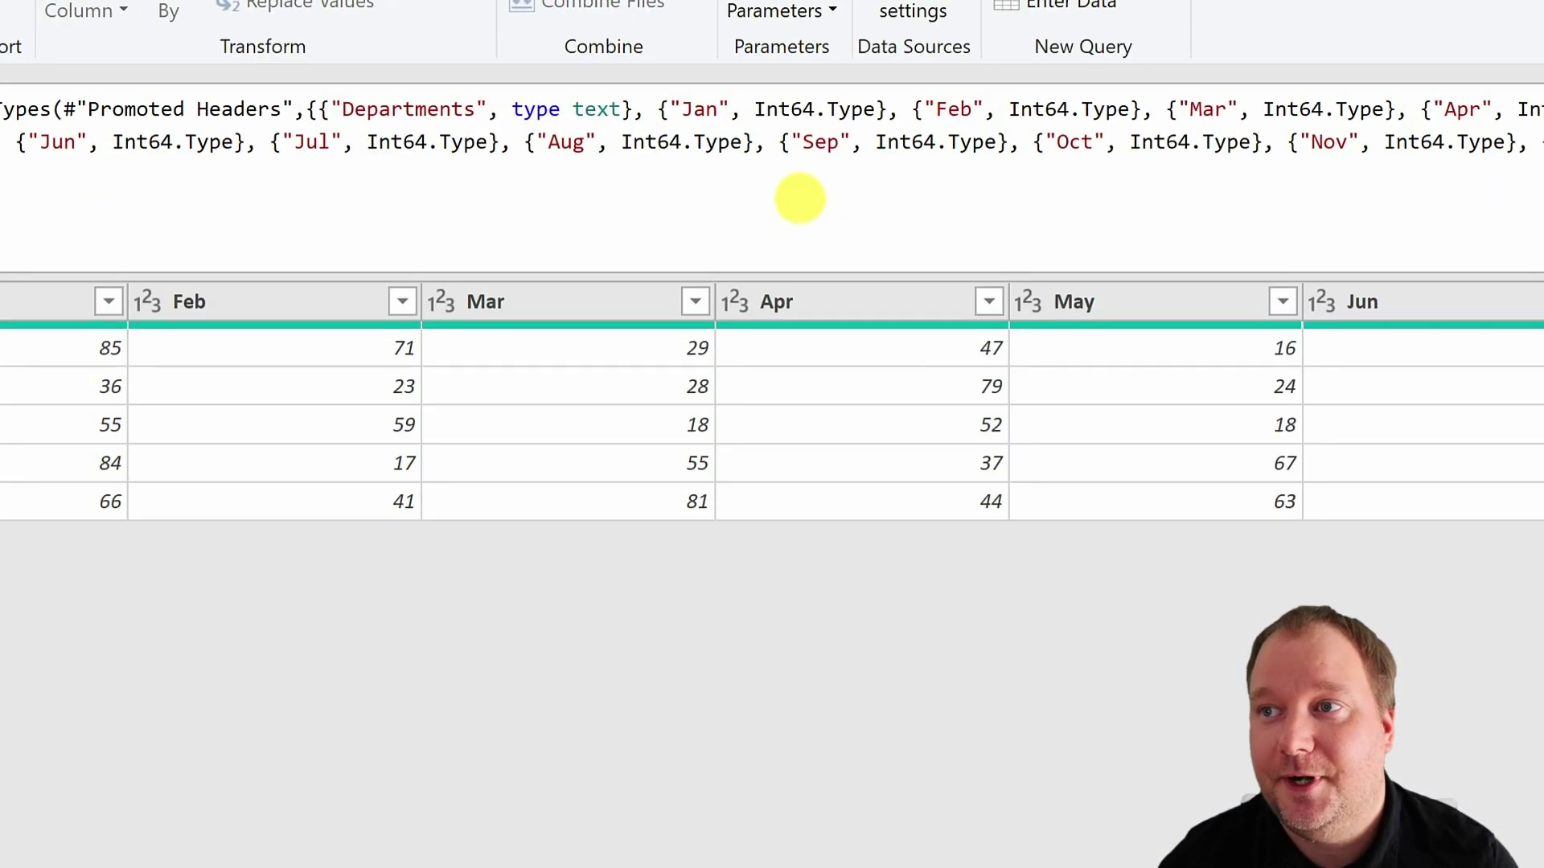
pyautogui.doubleClick(566, 143)
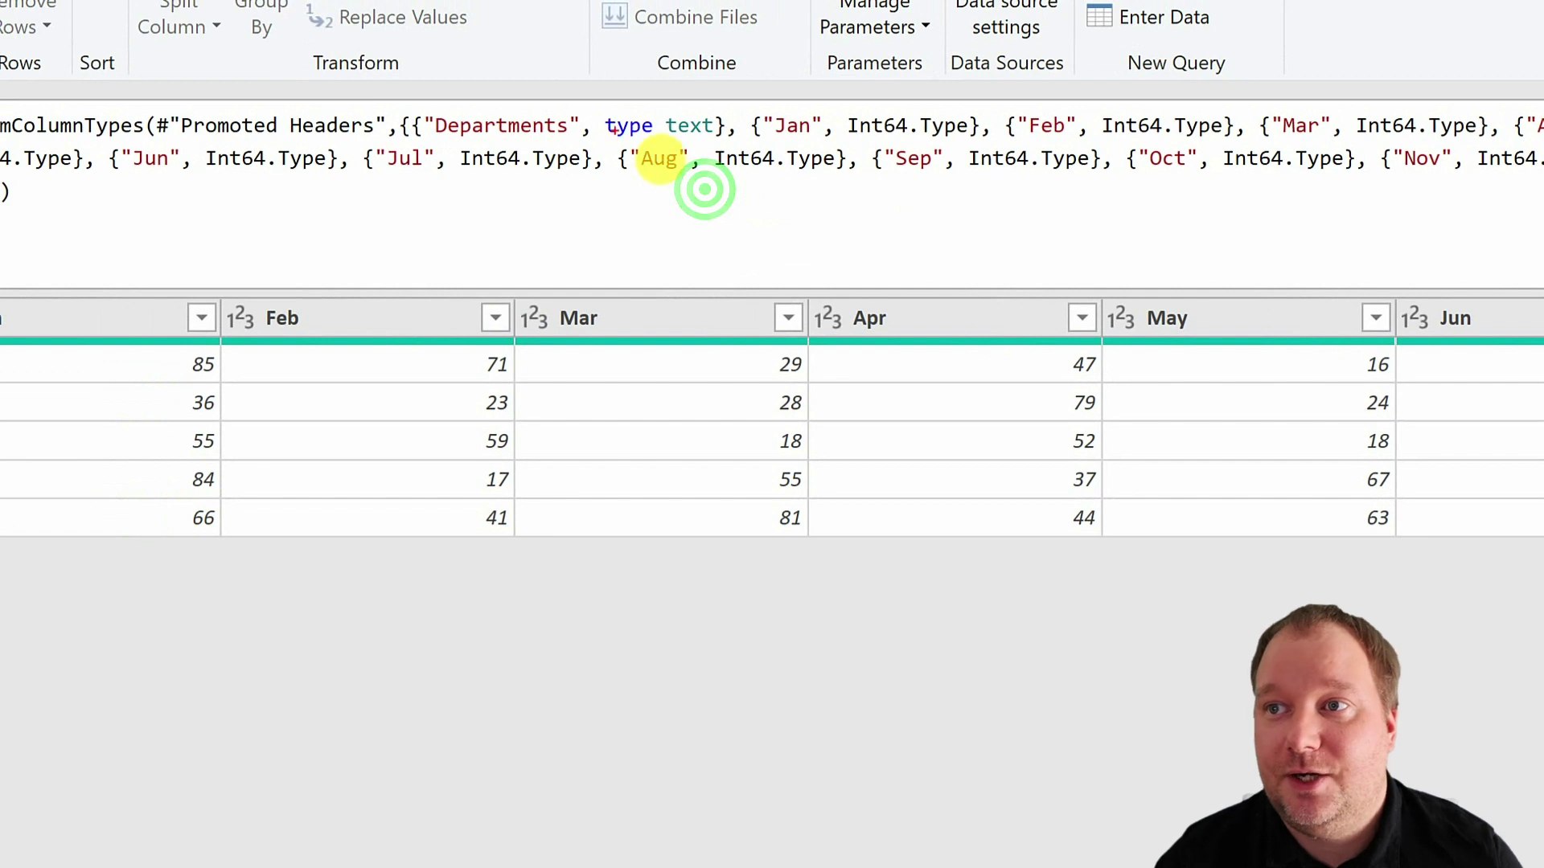
pyautogui.click(657, 163)
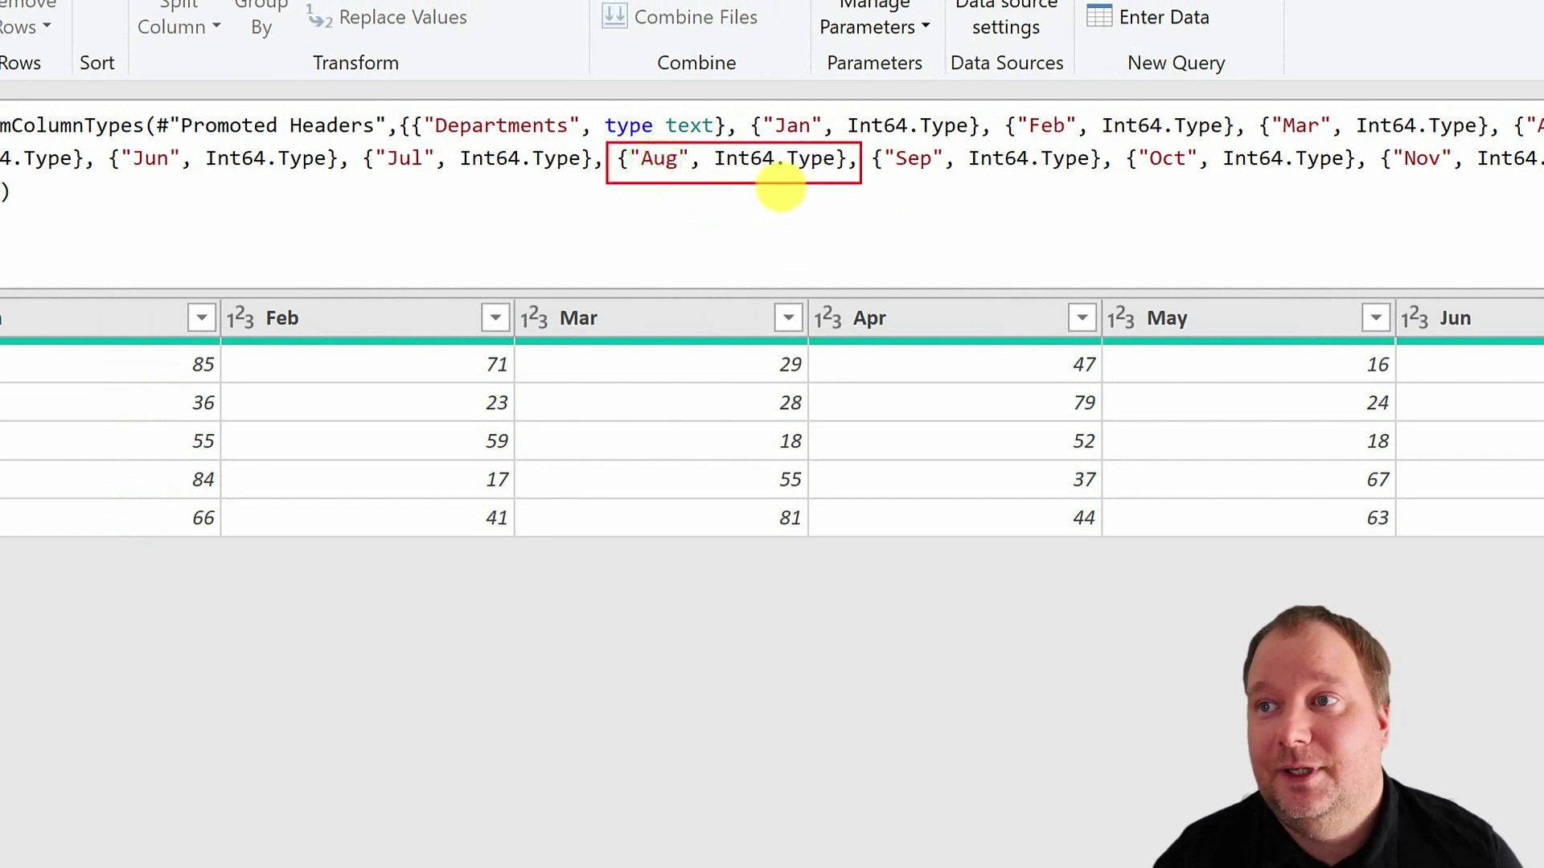
pyautogui.click(731, 189)
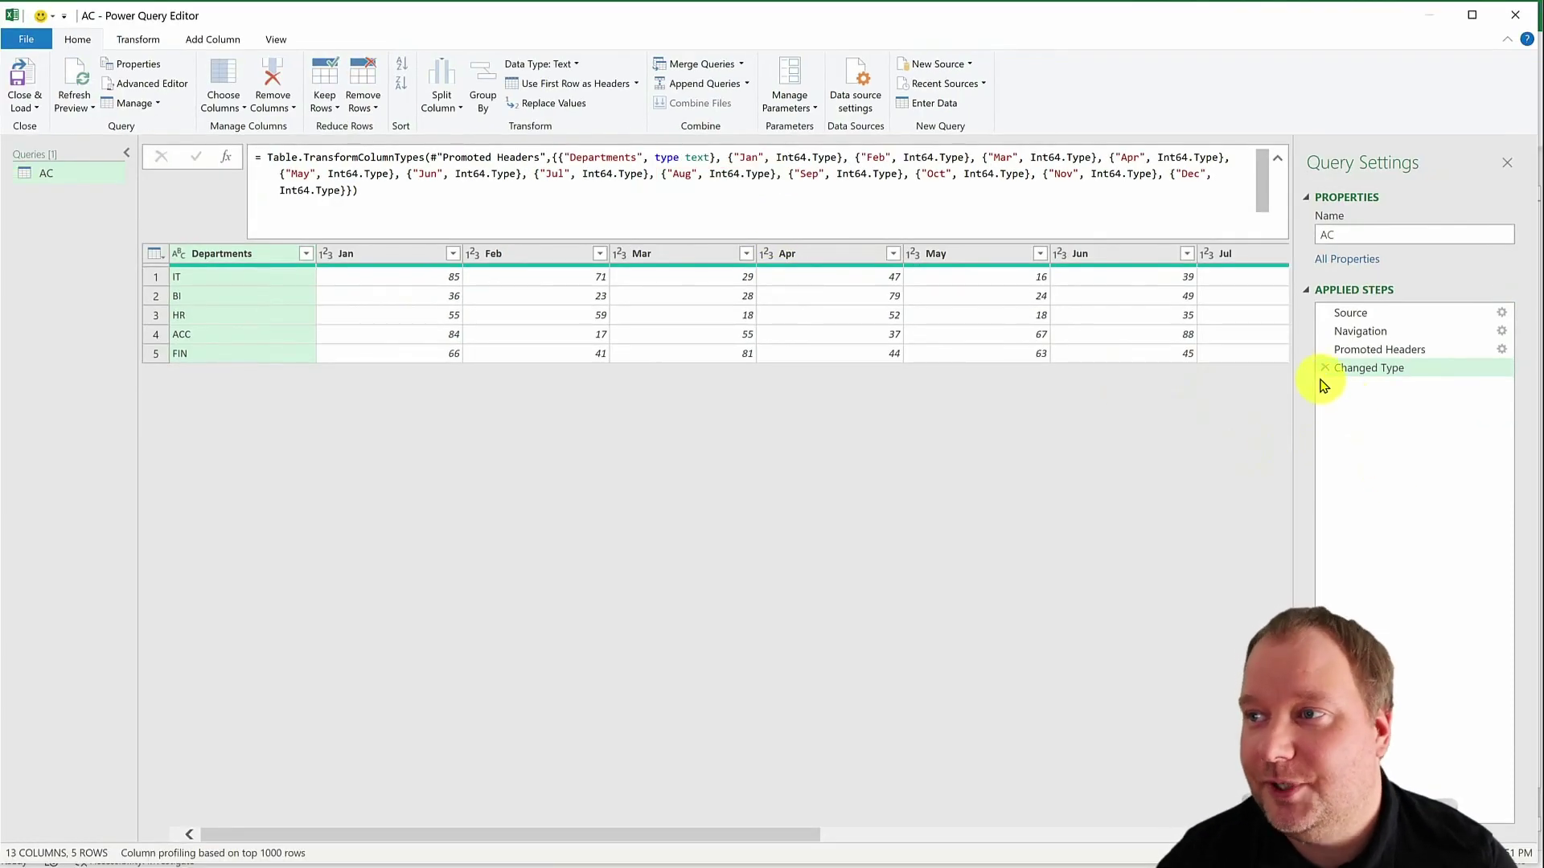
pyautogui.click(1325, 370)
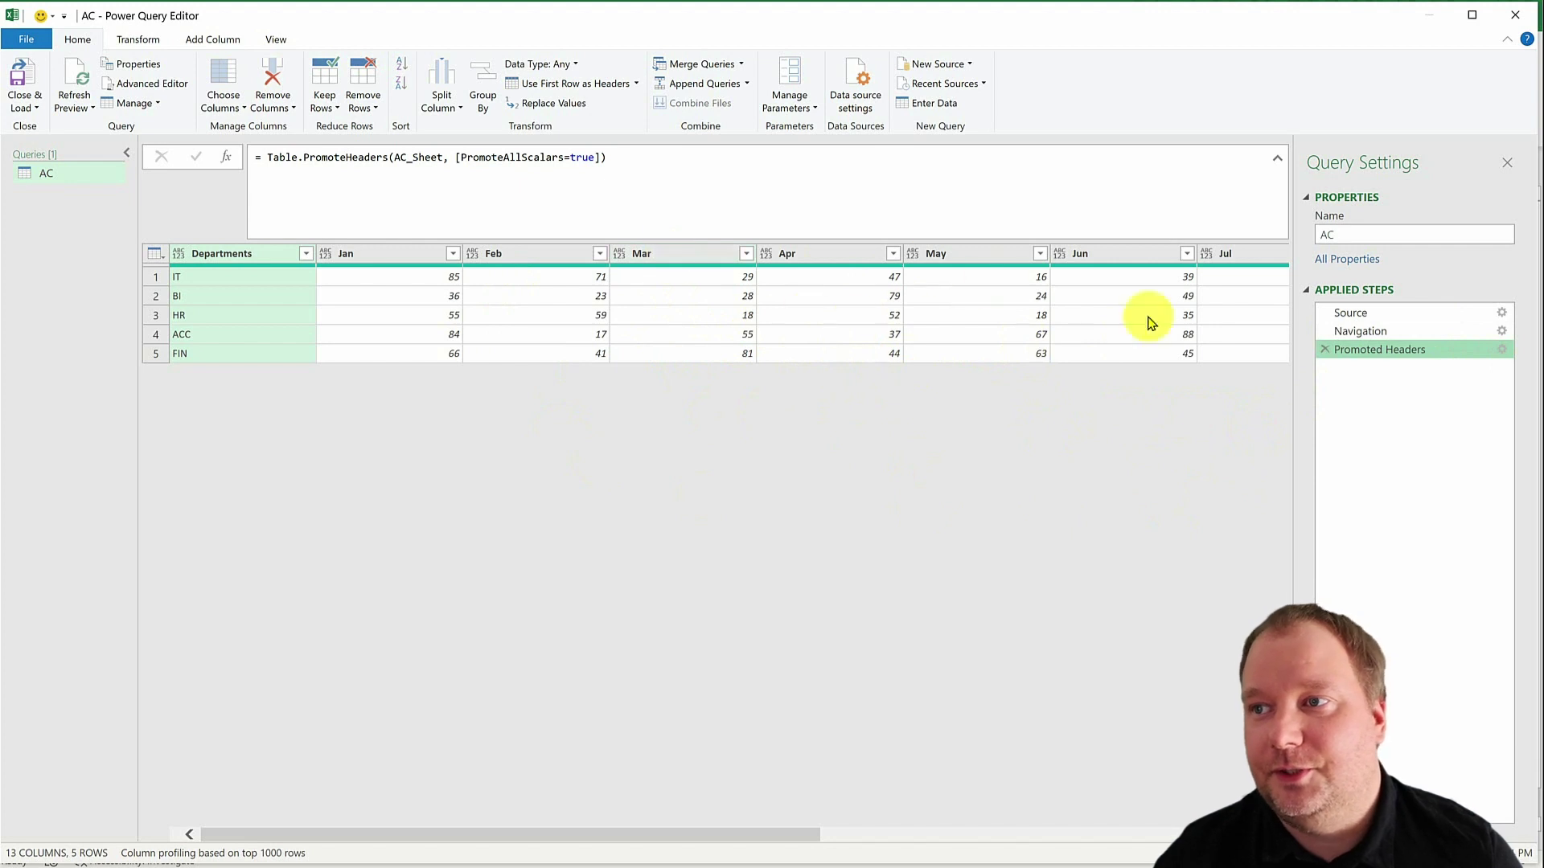
# - Unpivot all month columns, keeping Departments as the fixed column
pyautogui.click(244, 257)
pyautogui.rightClick(245, 258)
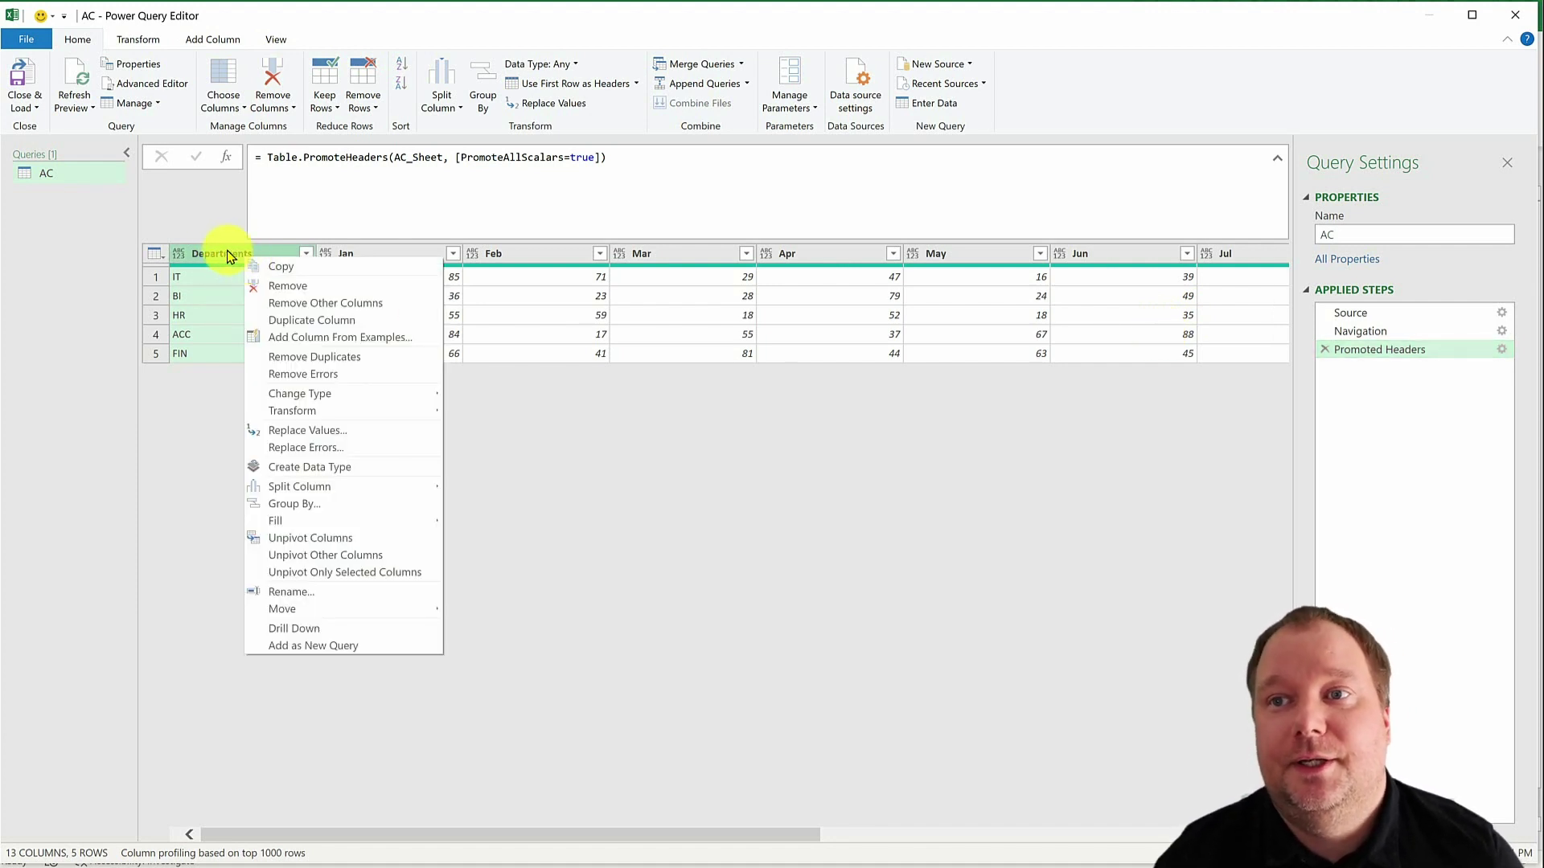
pyautogui.click(337, 554)
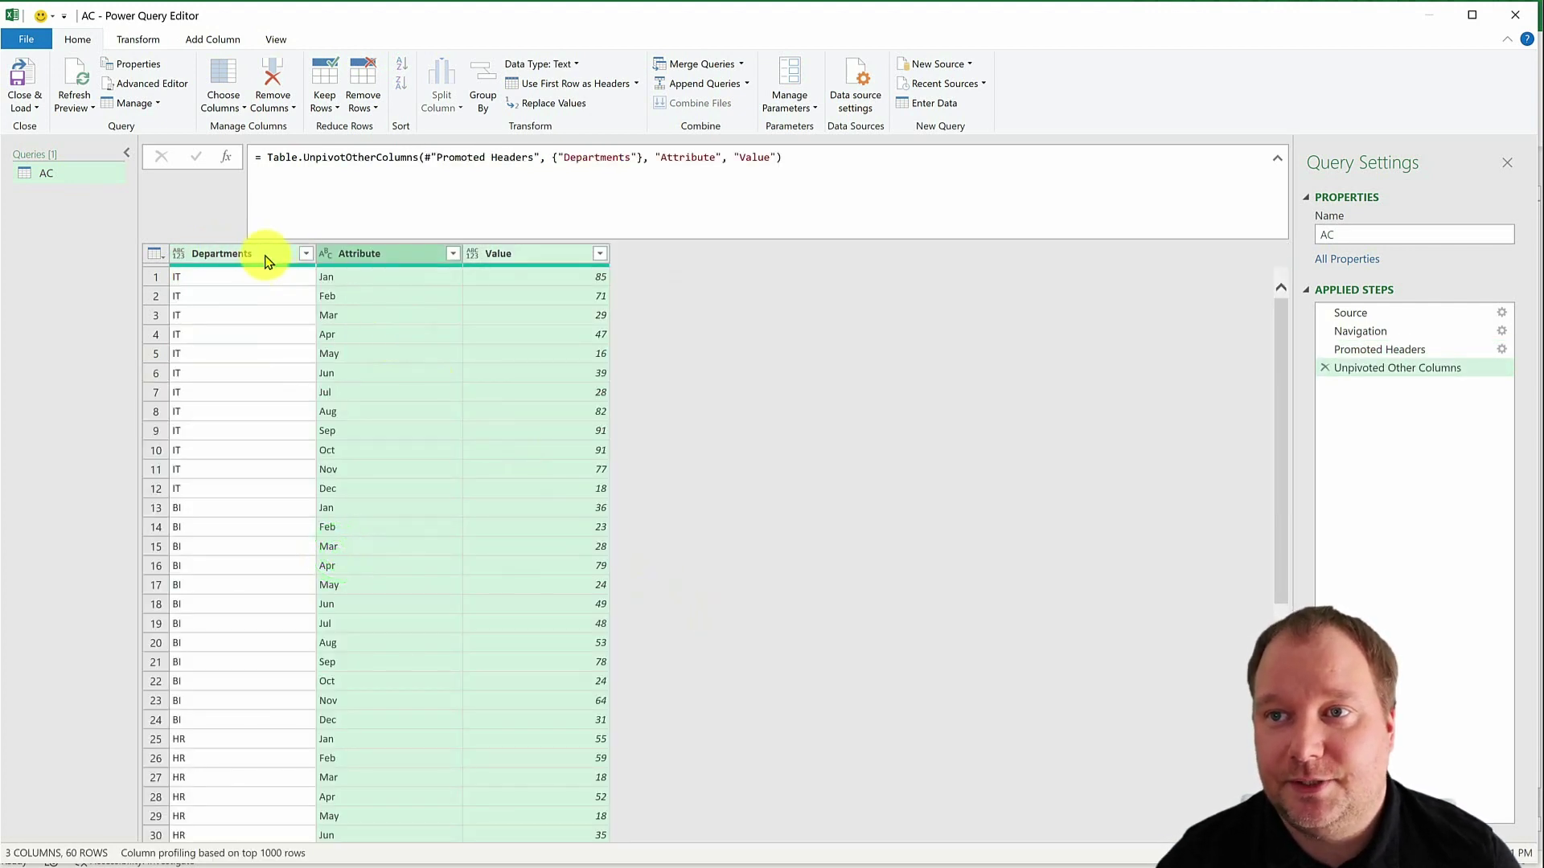
# - Rename the Attribute column to Month and check the unpivoted rows
pyautogui.doubleClick(364, 255)
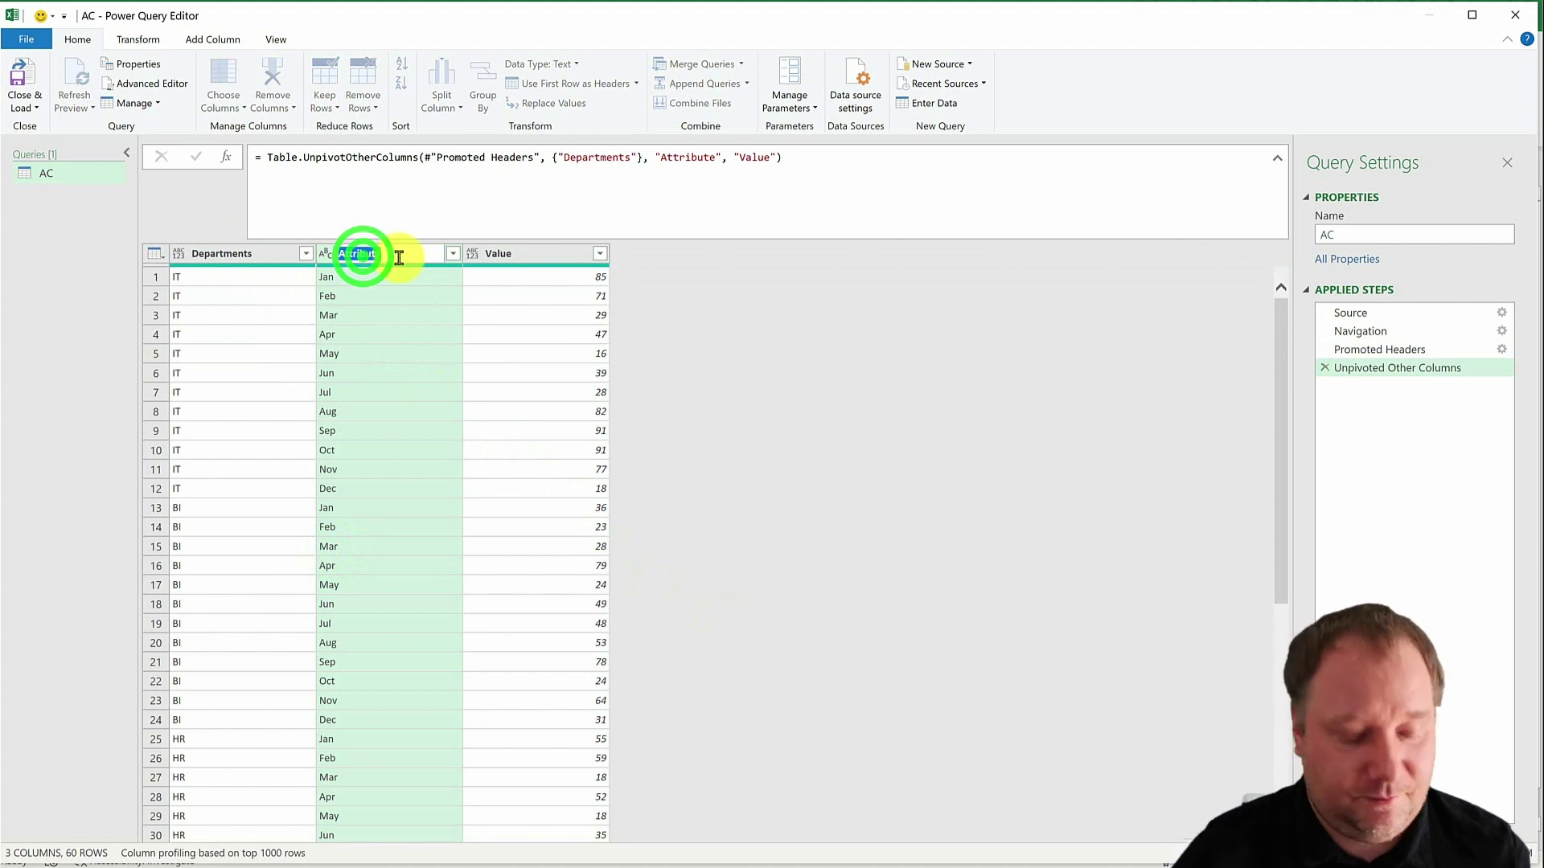
pyautogui.write('Month')
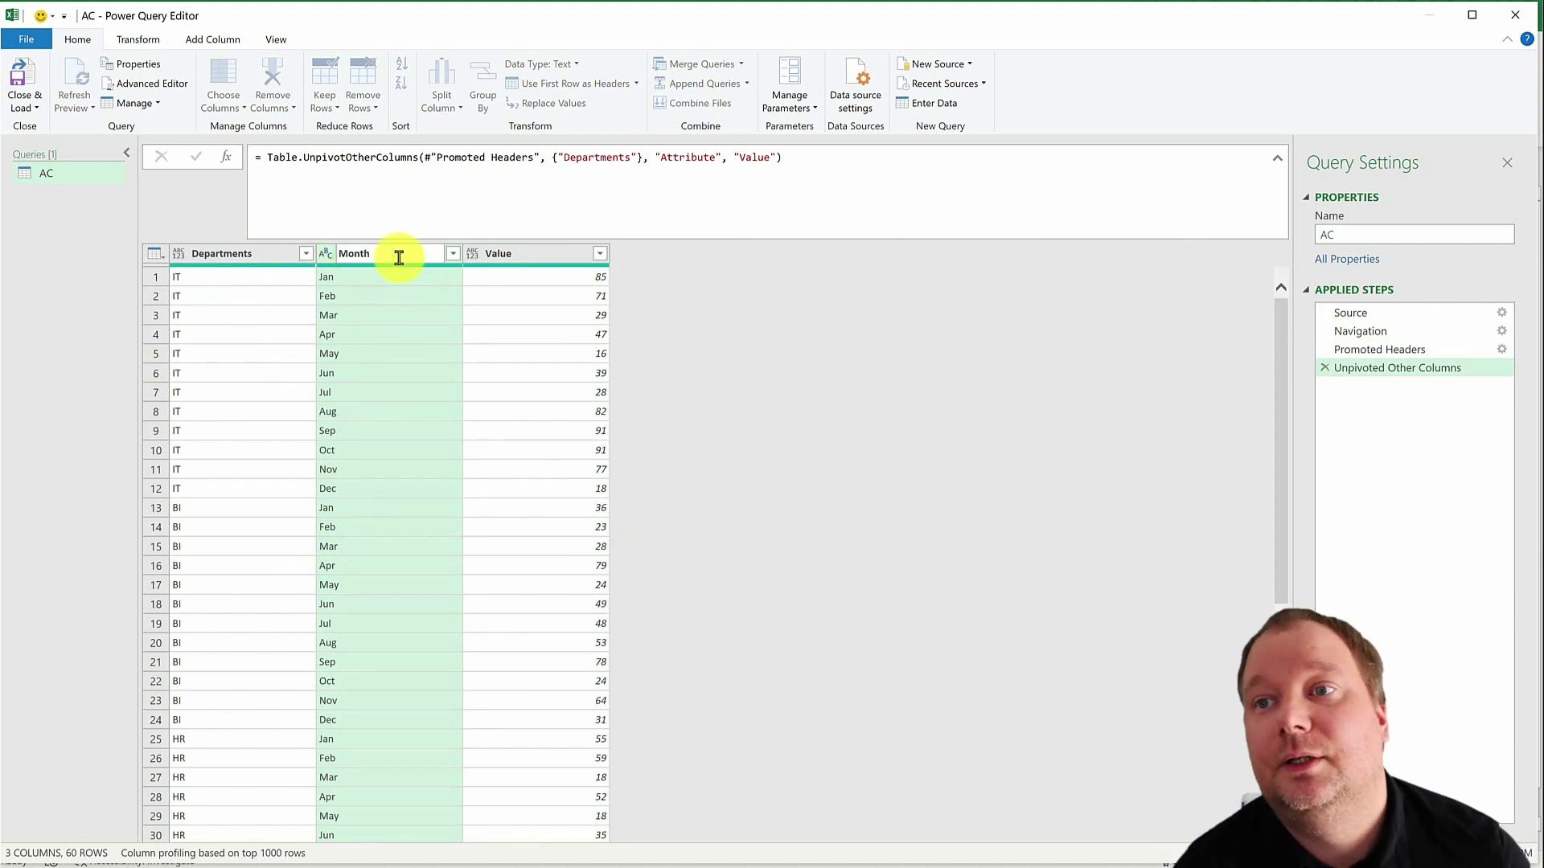
pyautogui.press('Return')
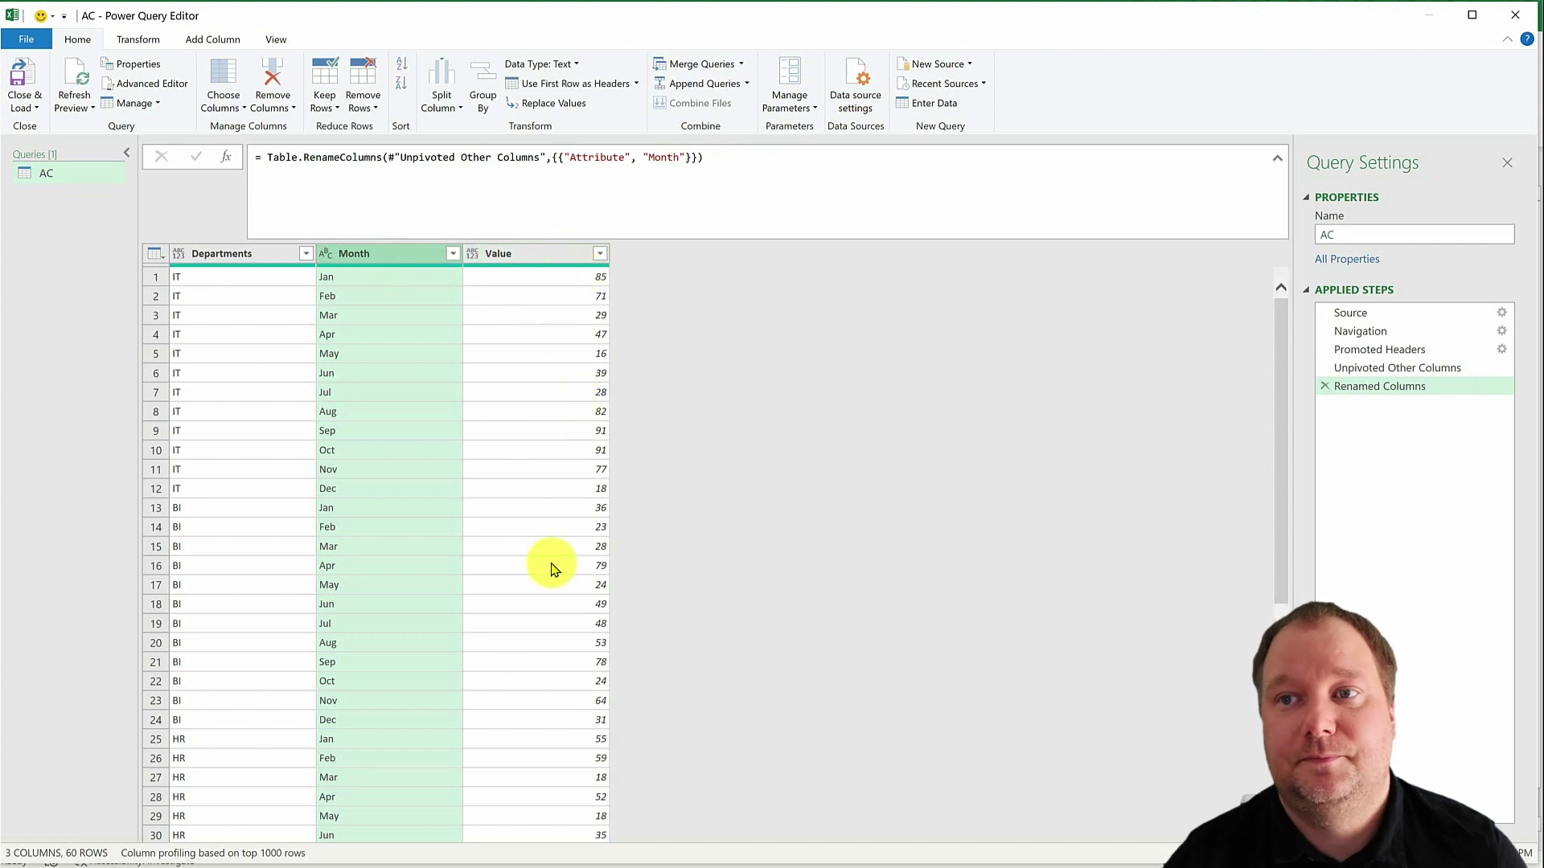
pyautogui.scroll(-2, 546, 569)
pyautogui.scroll(-2, 546, 569)
pyautogui.scroll(3, 545, 568)
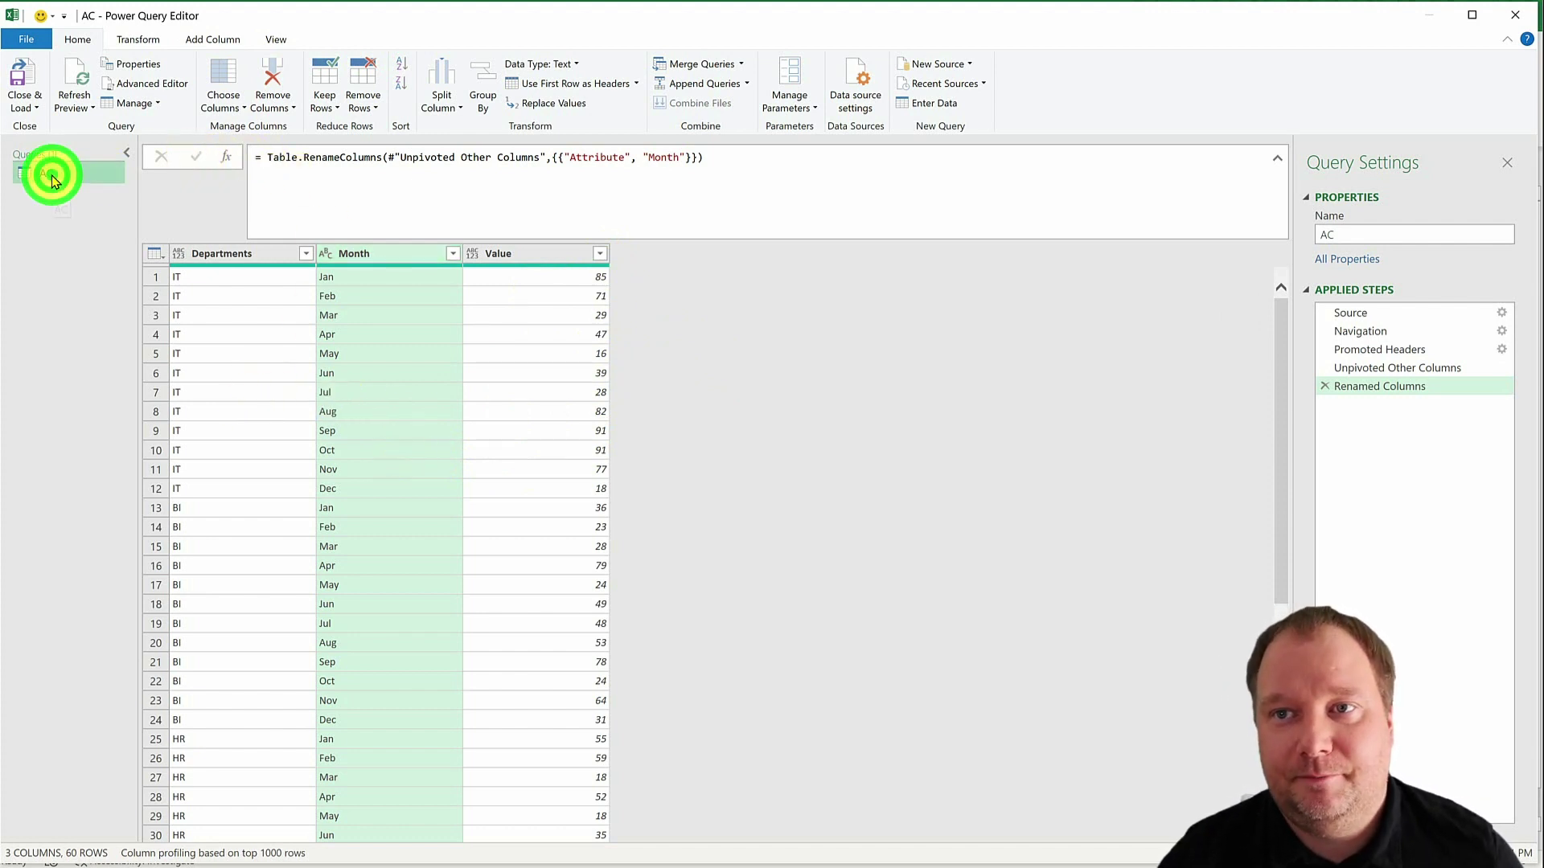
# - Rename the AC query to hfnExcelSheet and duplicate it
pyautogui.doubleClick(1361, 234)
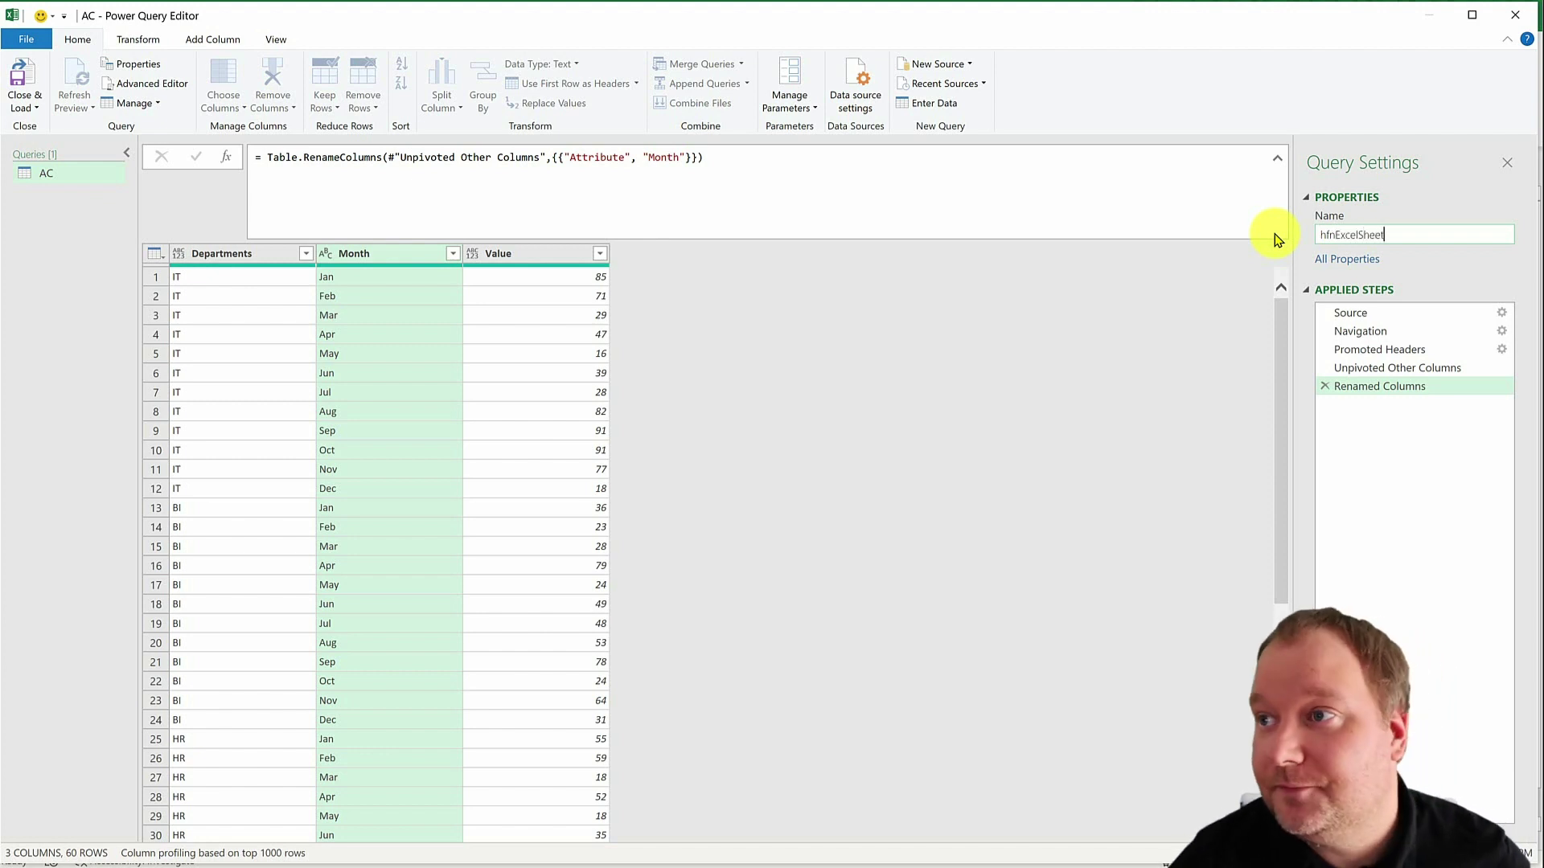
pyautogui.press('Return')
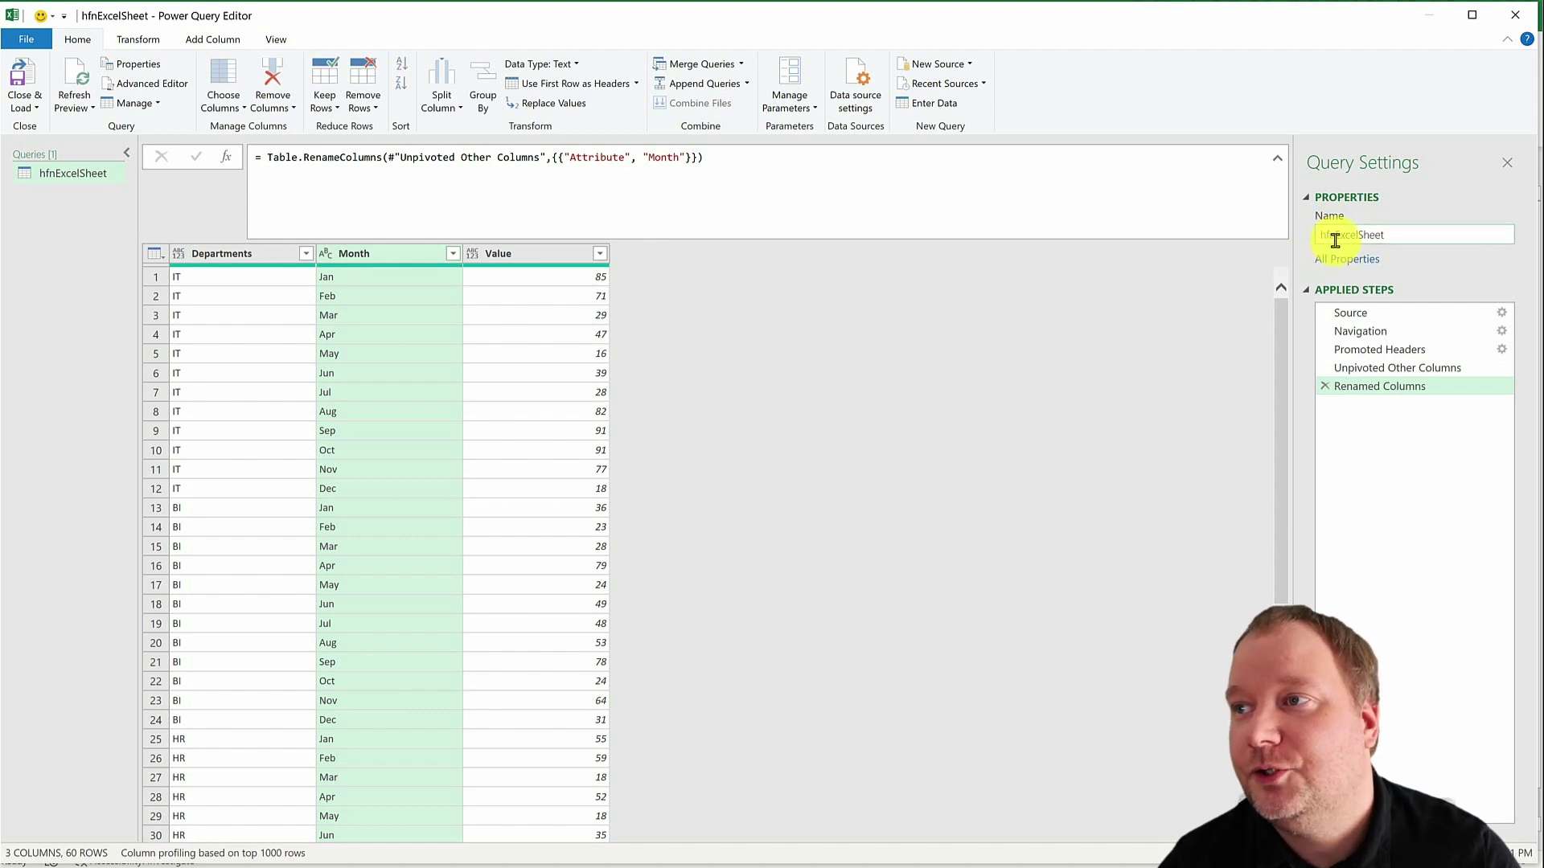
pyautogui.rightClick(50, 172)
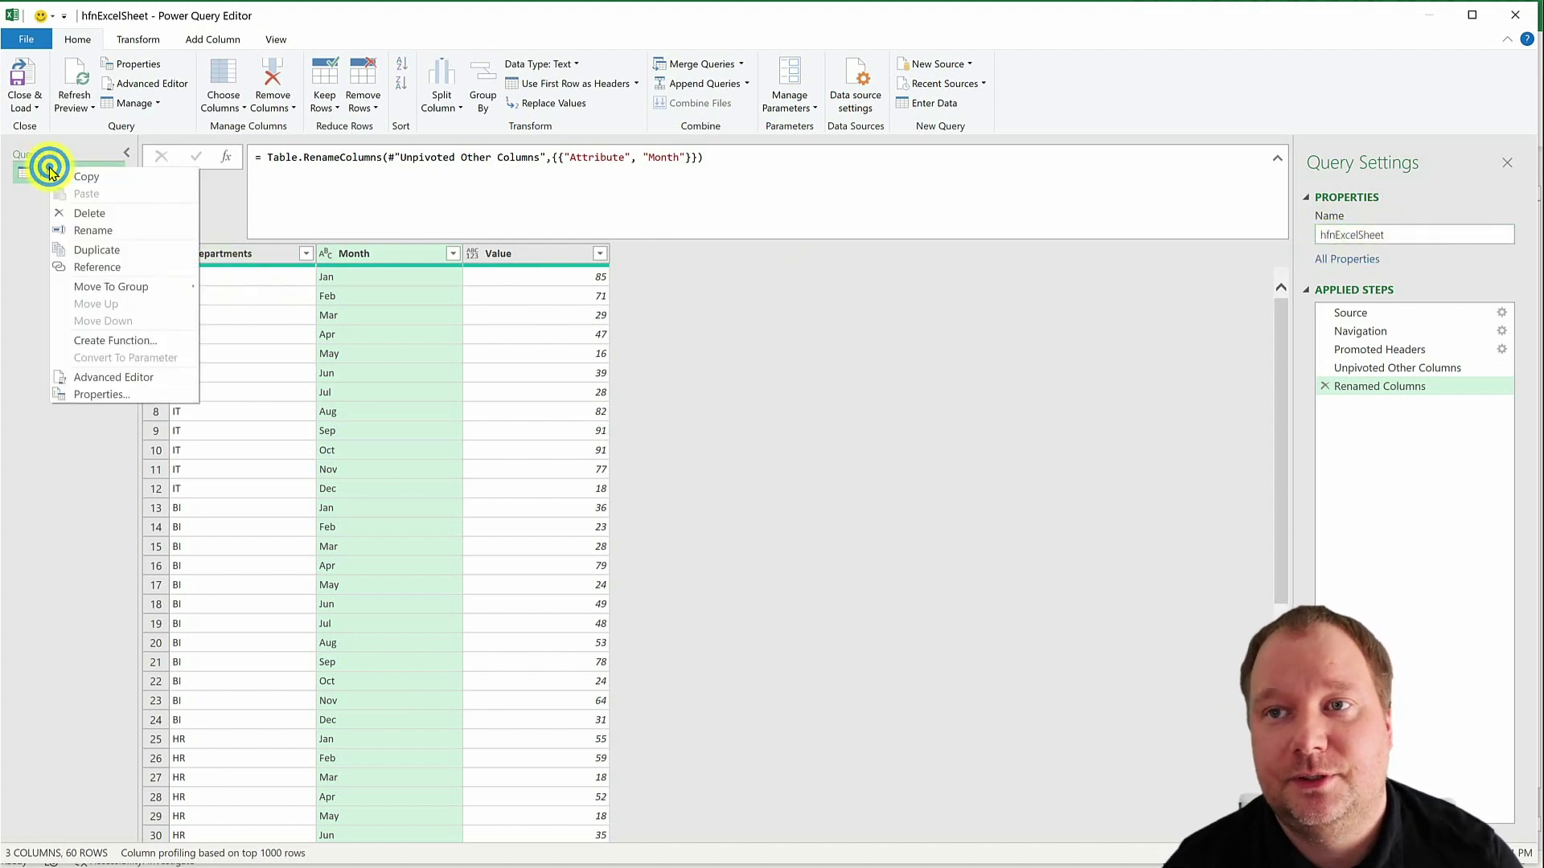
pyautogui.click(92, 249)
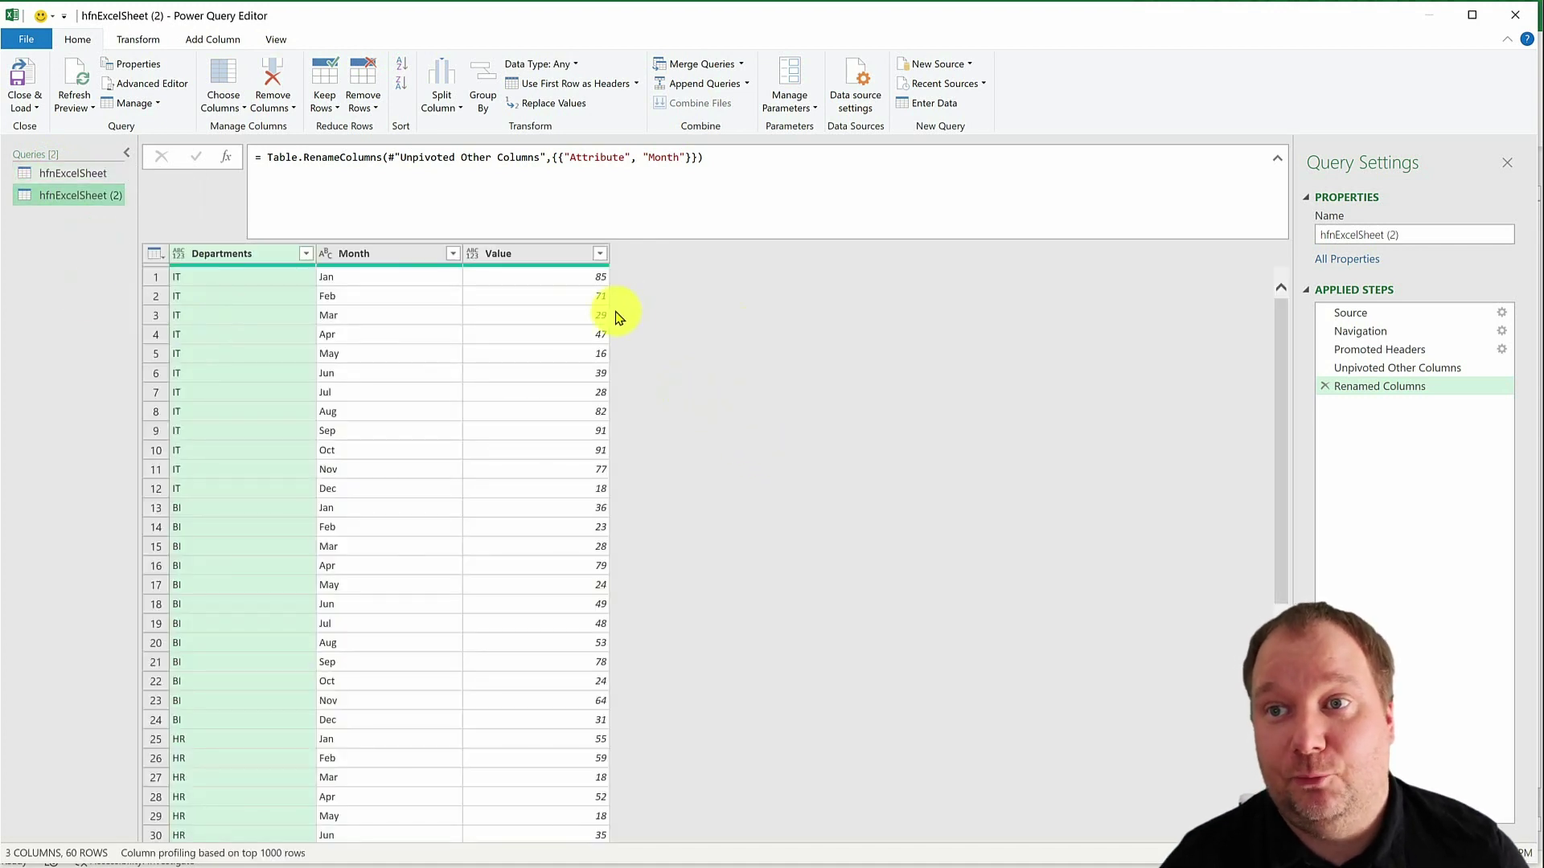
# - Rename the duplicate query to fnExcelSheet and view its full M code
pyautogui.click(1411, 234)
pyautogui.press('BackSpace')
pyautogui.press('BackSpace')
pyautogui.press('BackSpace')
pyautogui.press('BackSpace')
pyautogui.click(1326, 234)
pyautogui.press('BackSpace')
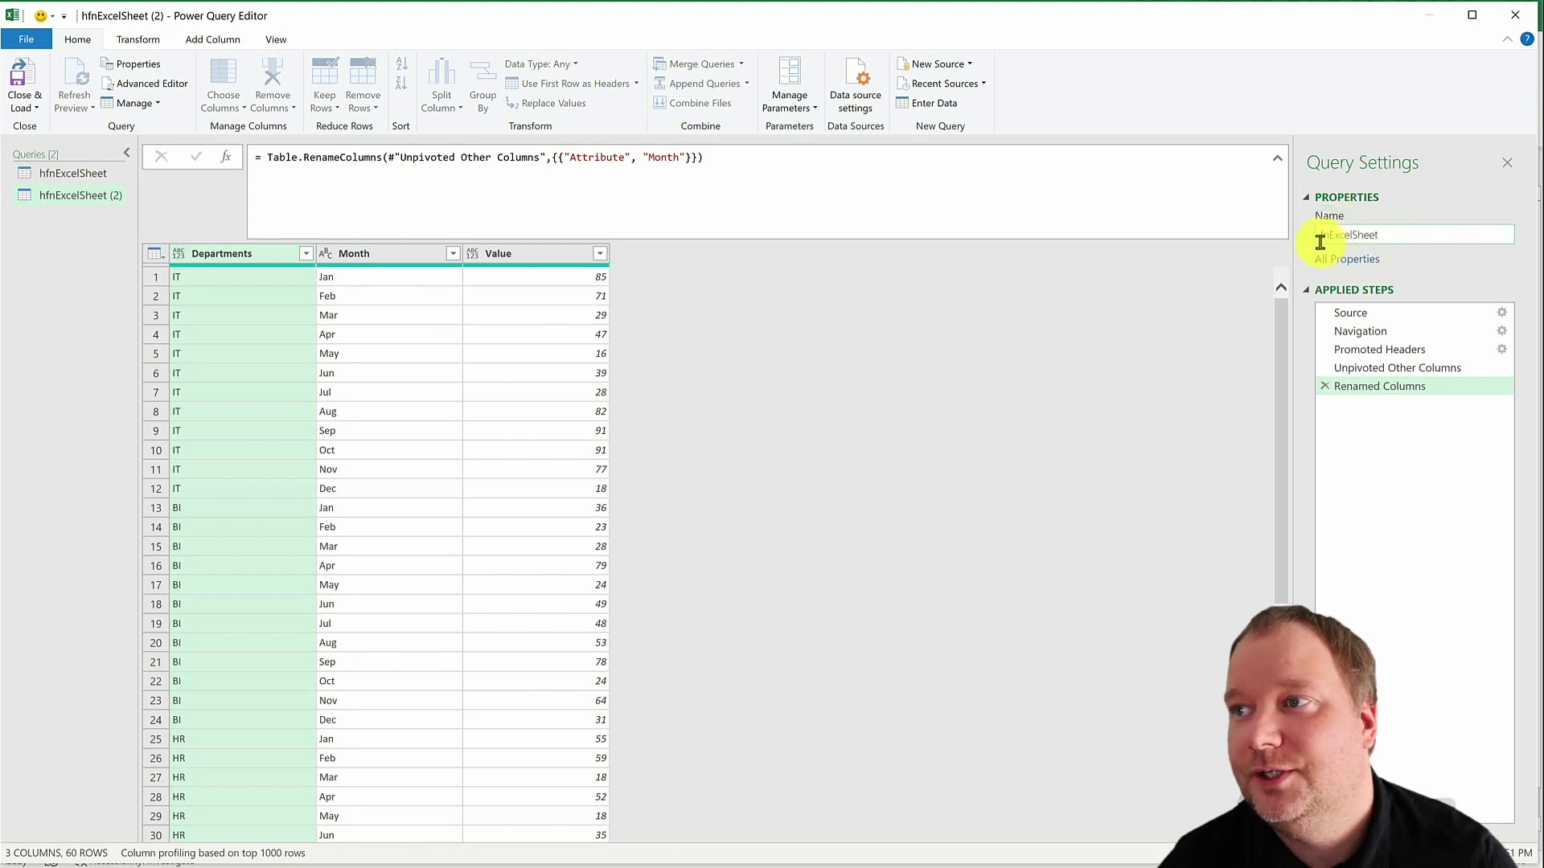
pyautogui.press('Return')
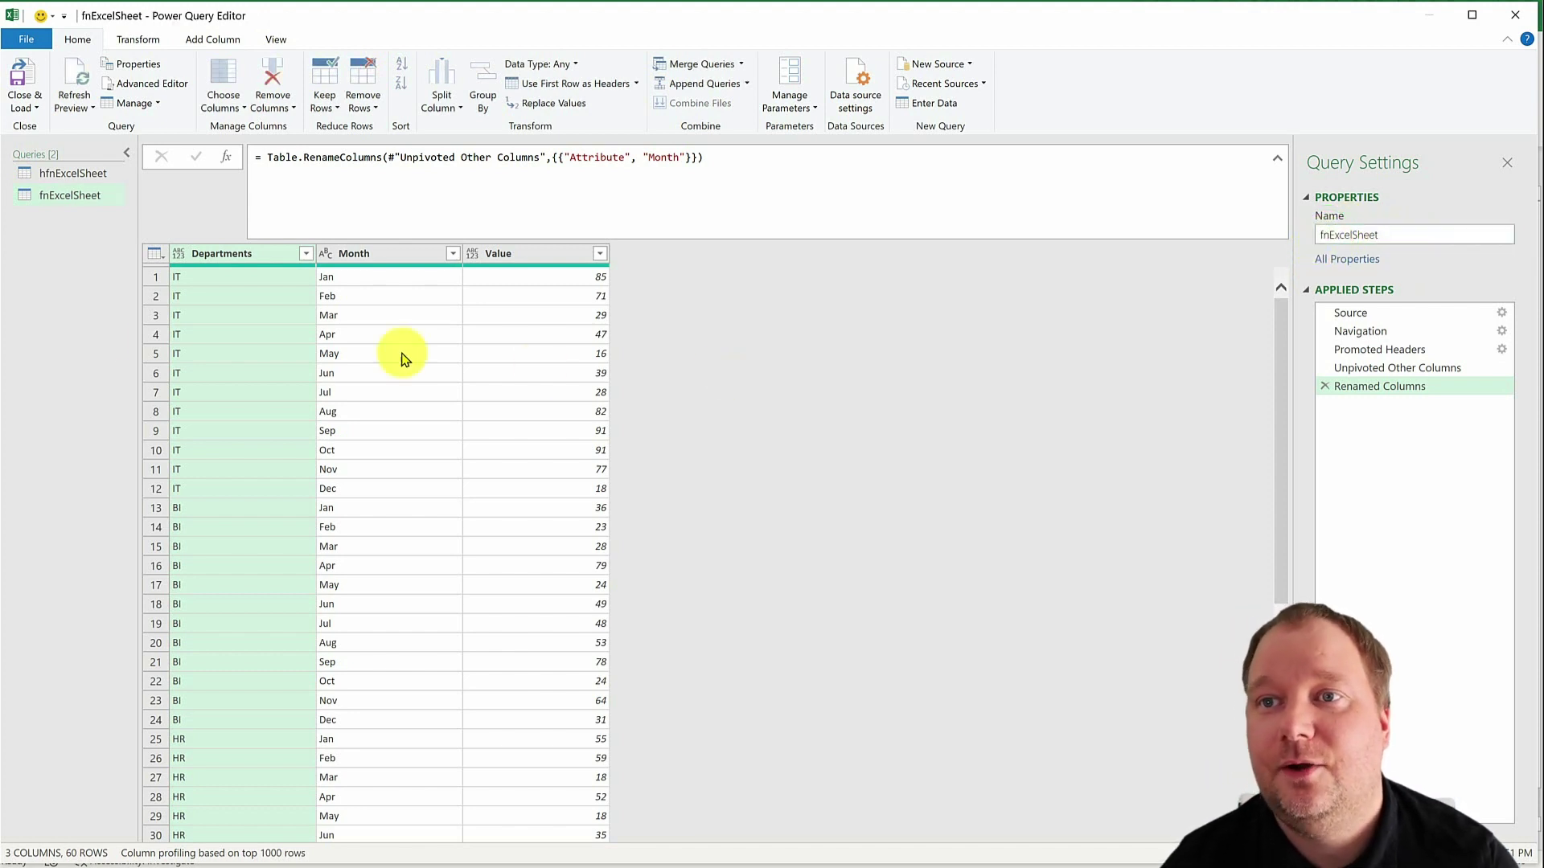
pyautogui.click(160, 85)
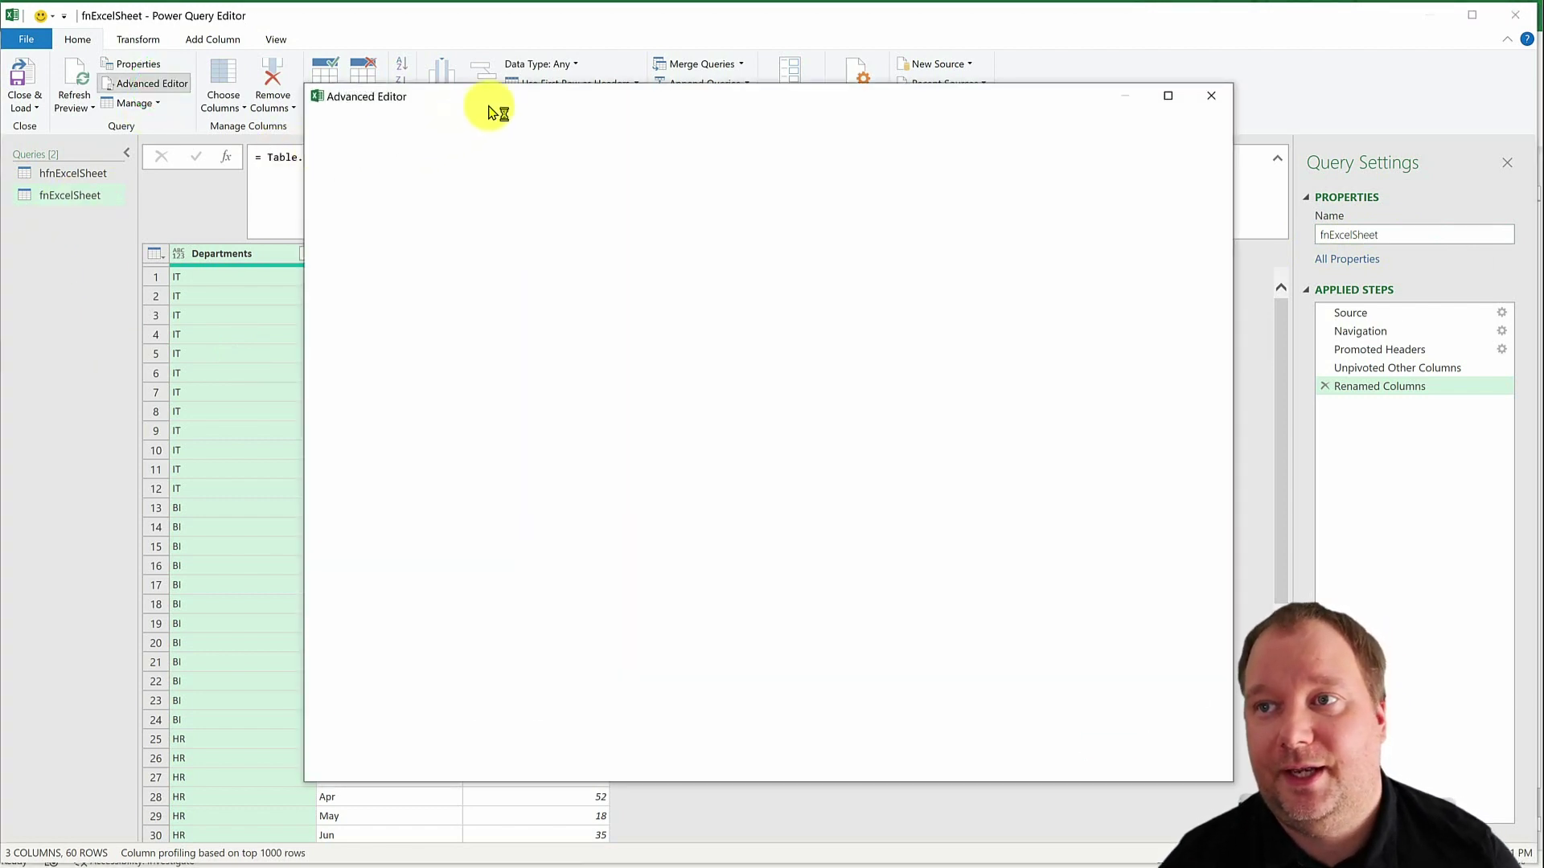
# - Add a (FilePath,SheetName)=> parameter line above let in fnExcelSheet's code
pyautogui.moveTo(537, 89); pyautogui.dragTo(400, 90)
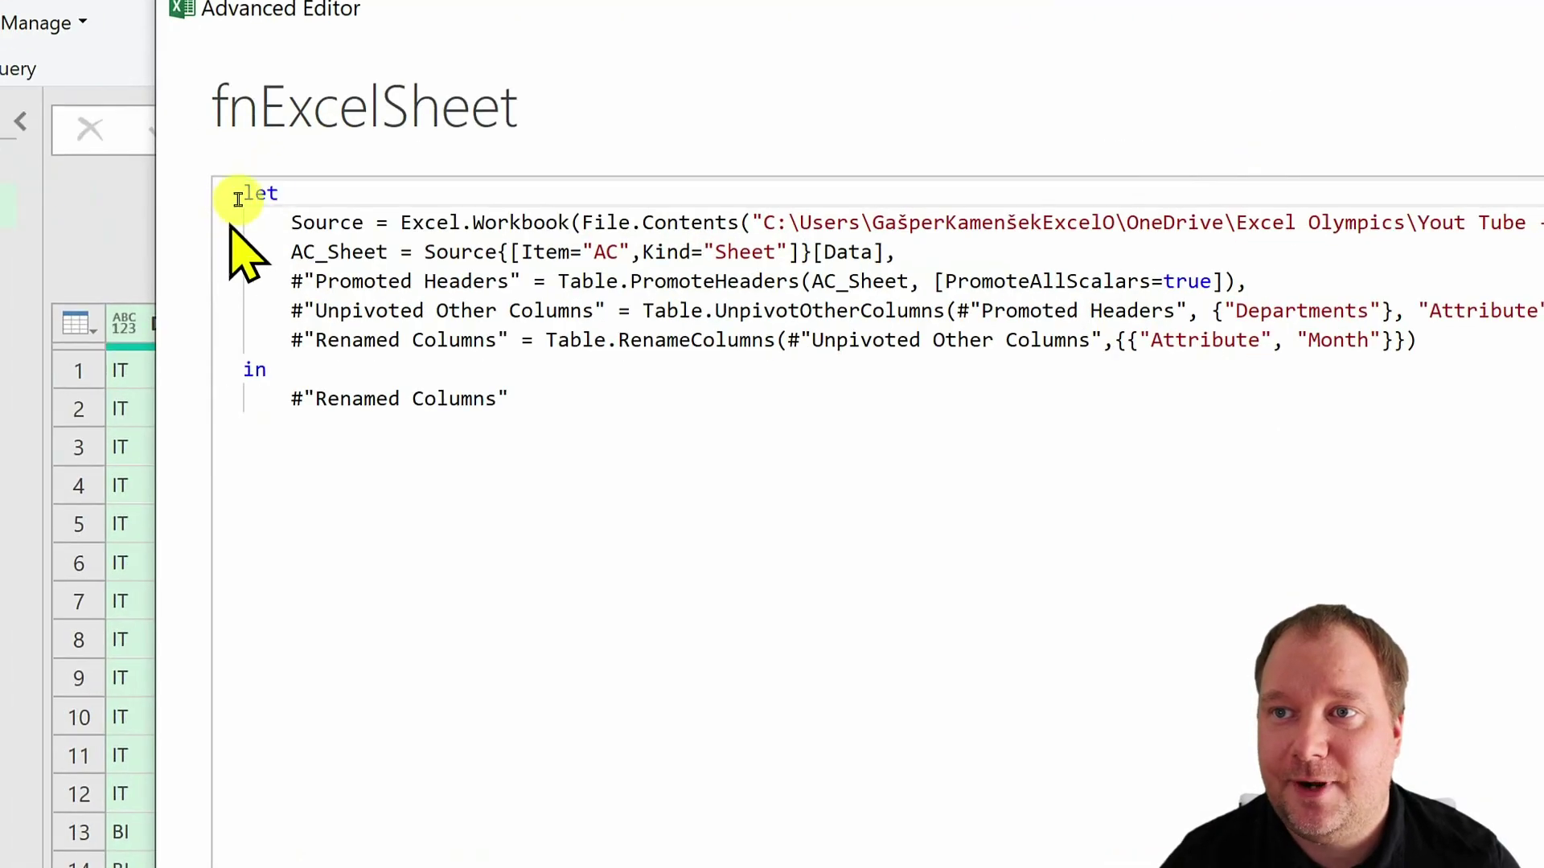
pyautogui.click(245, 193)
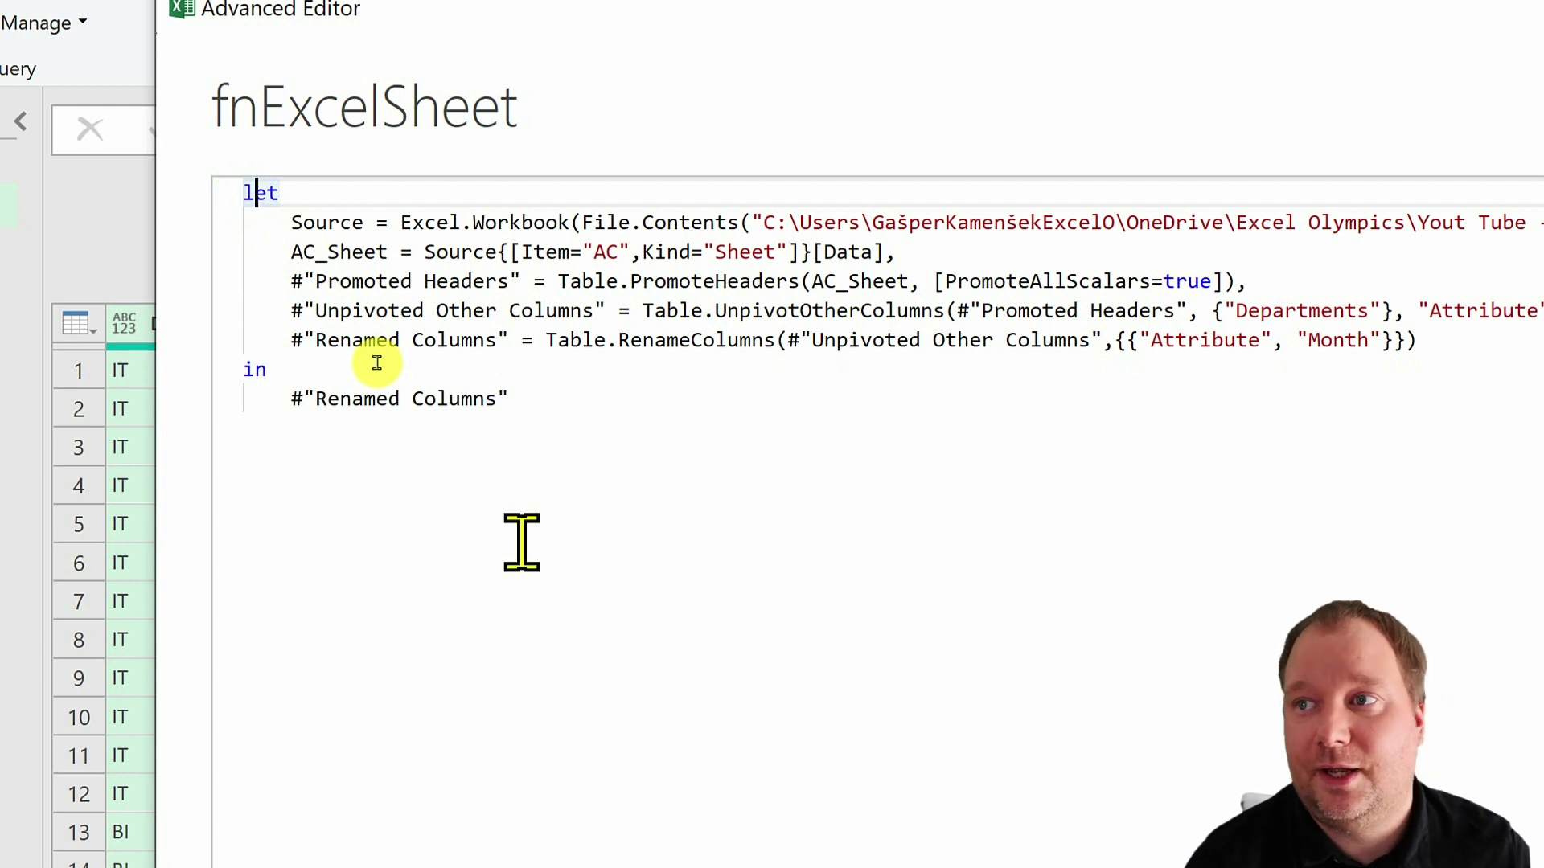
pyautogui.press('Return')
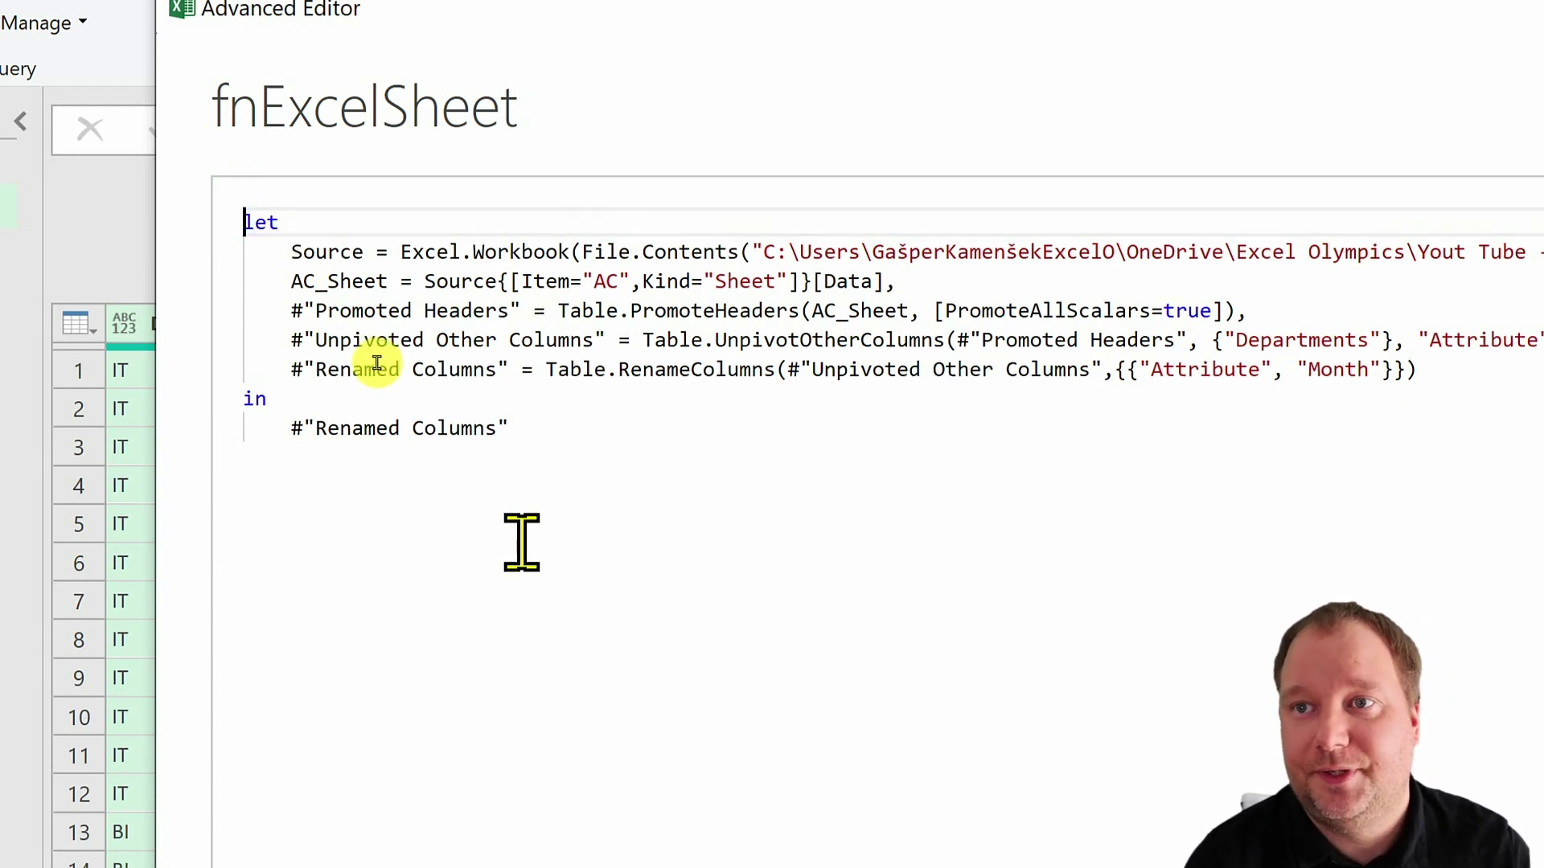
pyautogui.write('()=>')
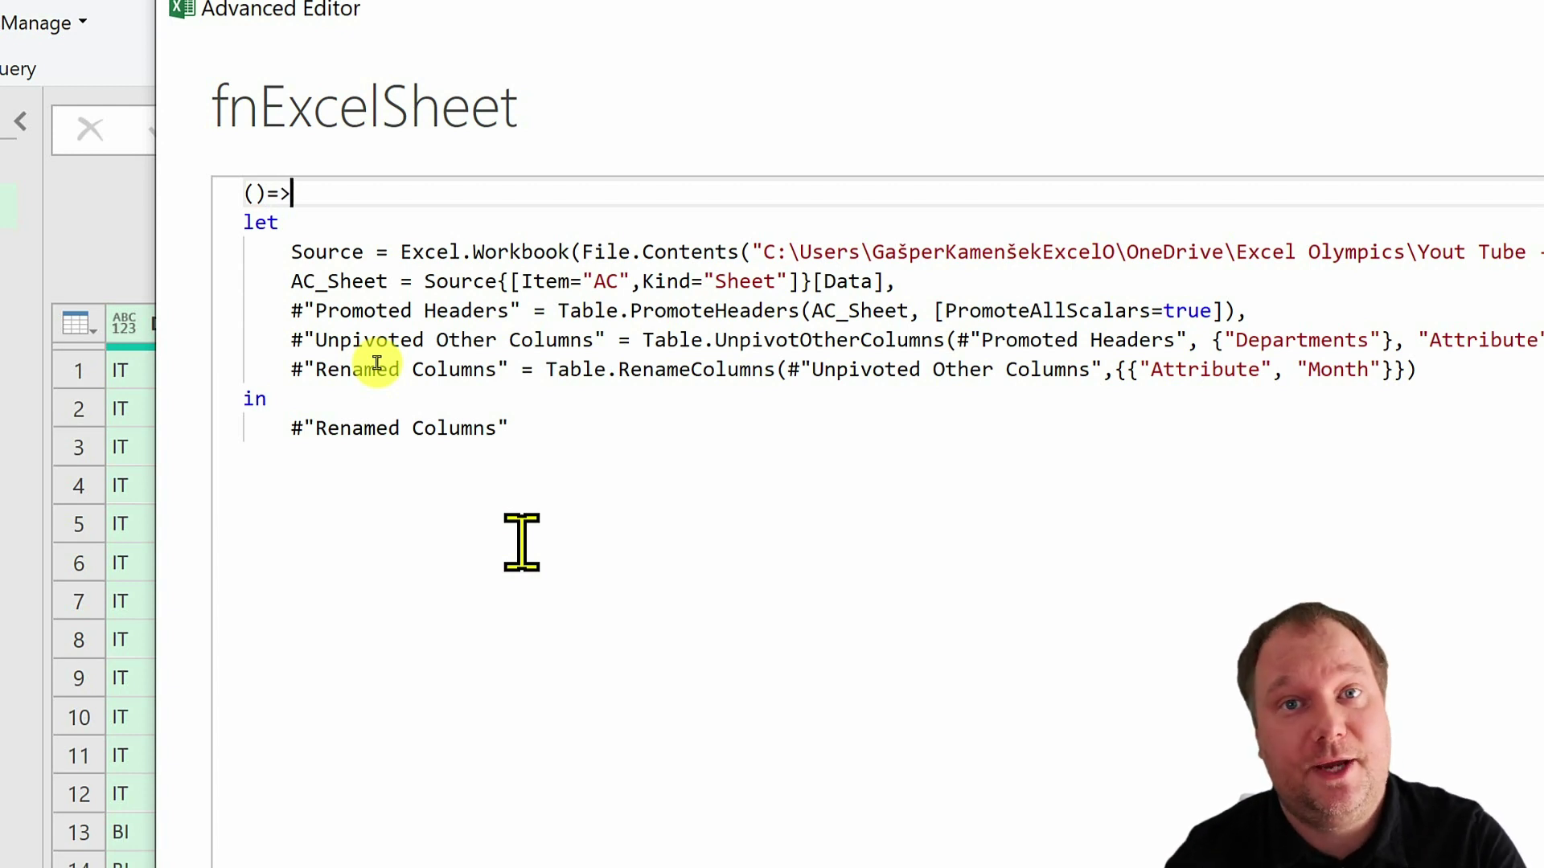
pyautogui.click(249, 191)
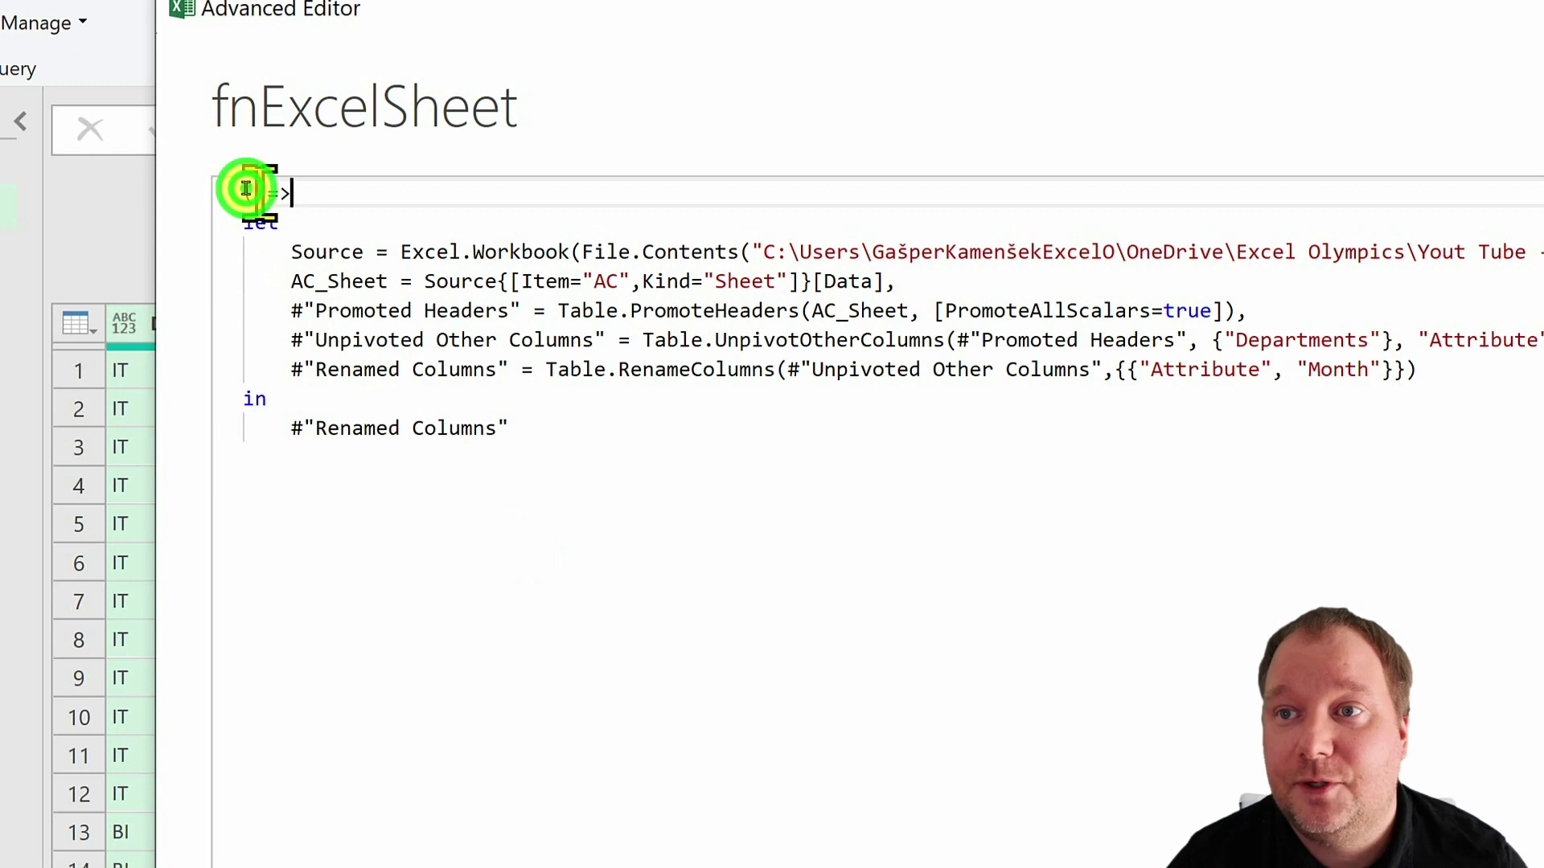
pyautogui.write('FilePa')
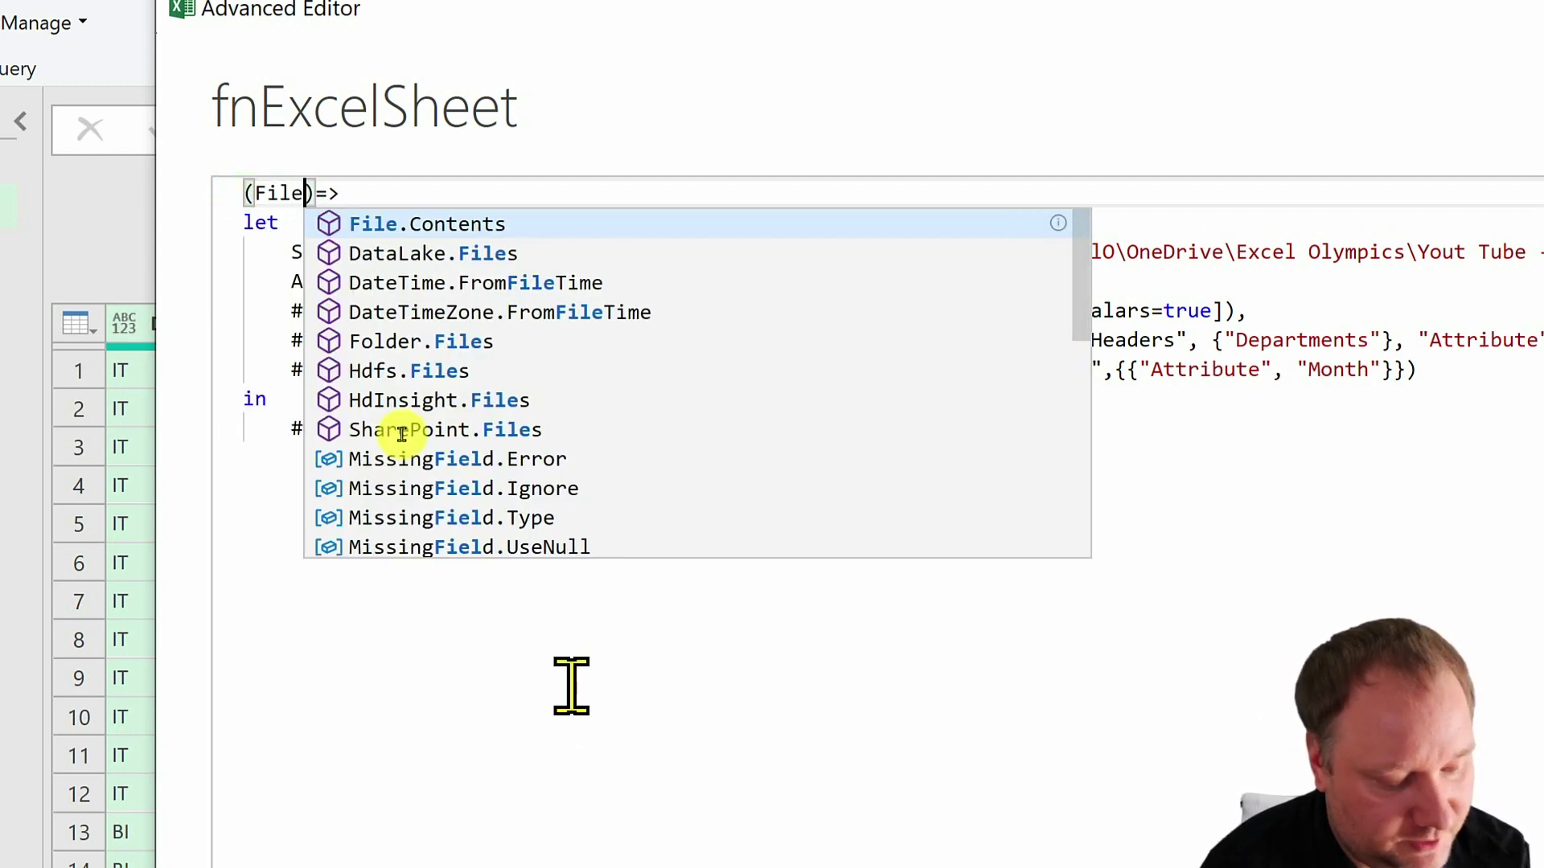
pyautogui.write('th,Sheet')
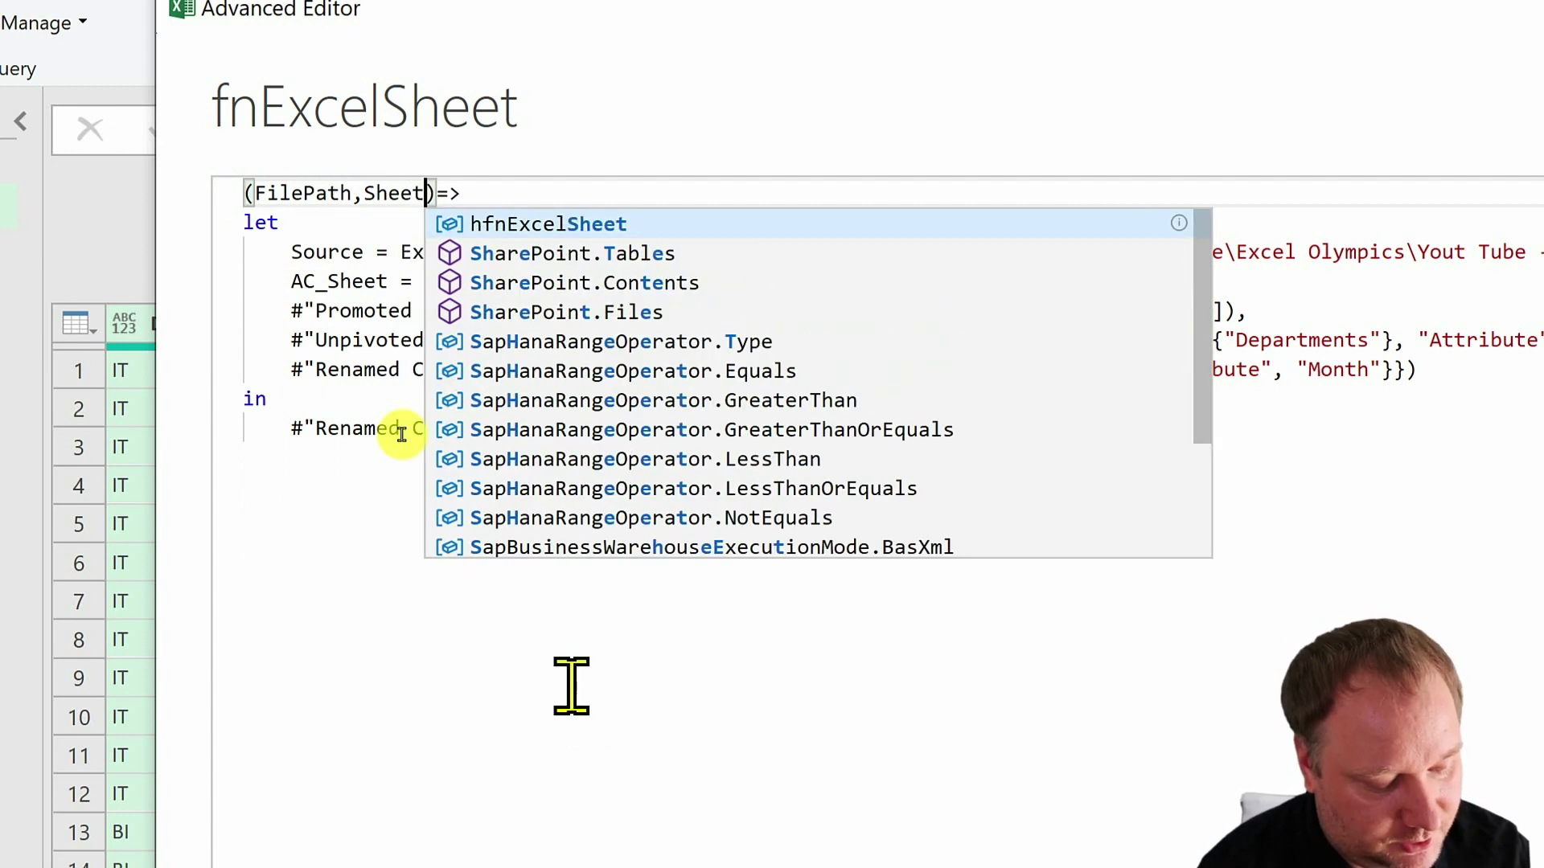
pyautogui.write('Name')
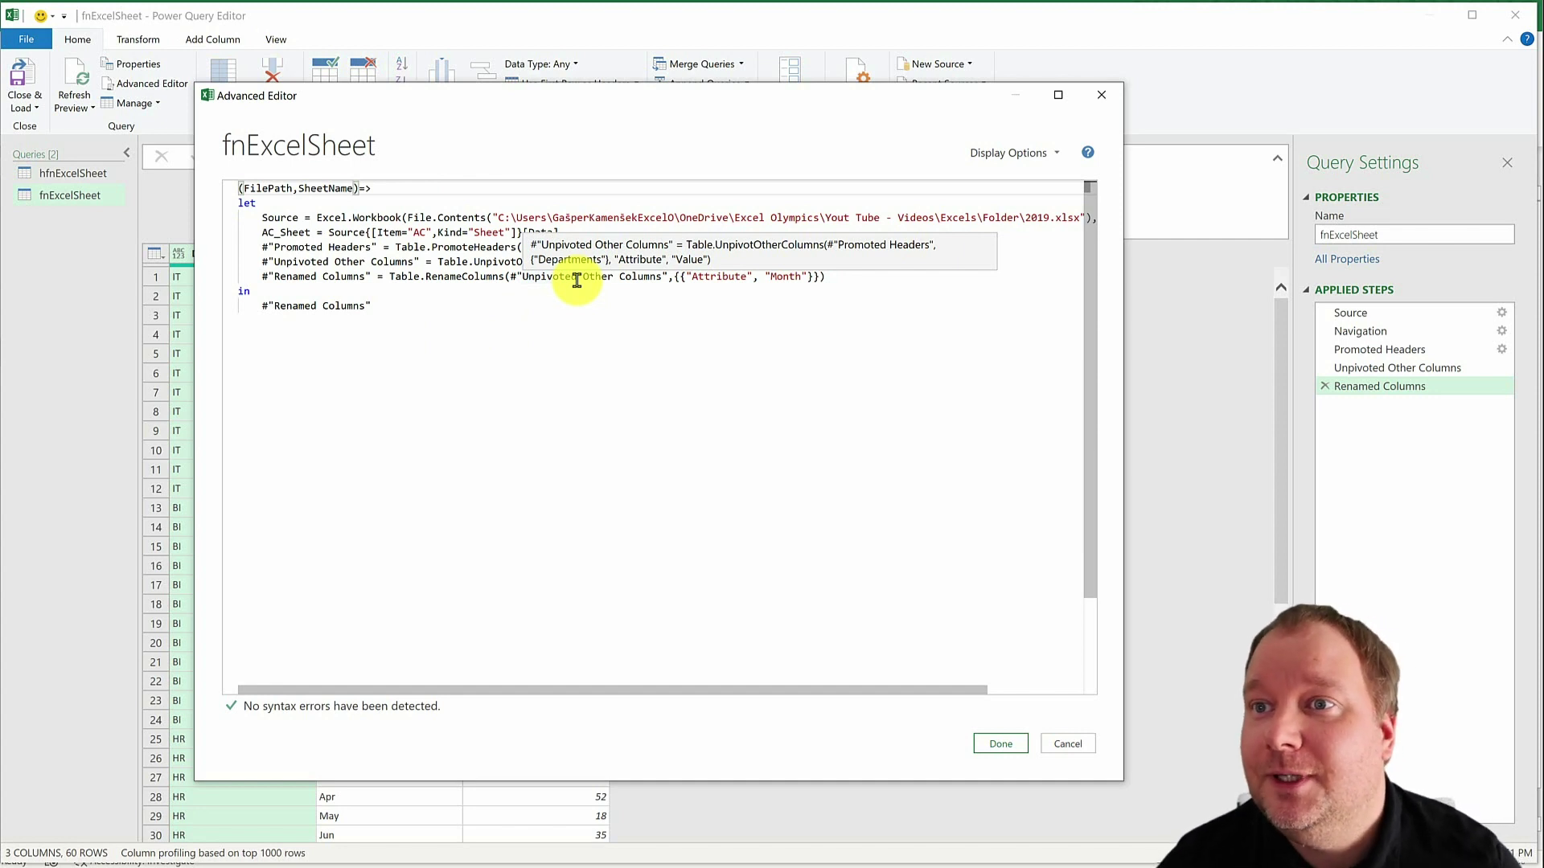
pyautogui.moveTo(292, 189); pyautogui.dragTo(246, 187)
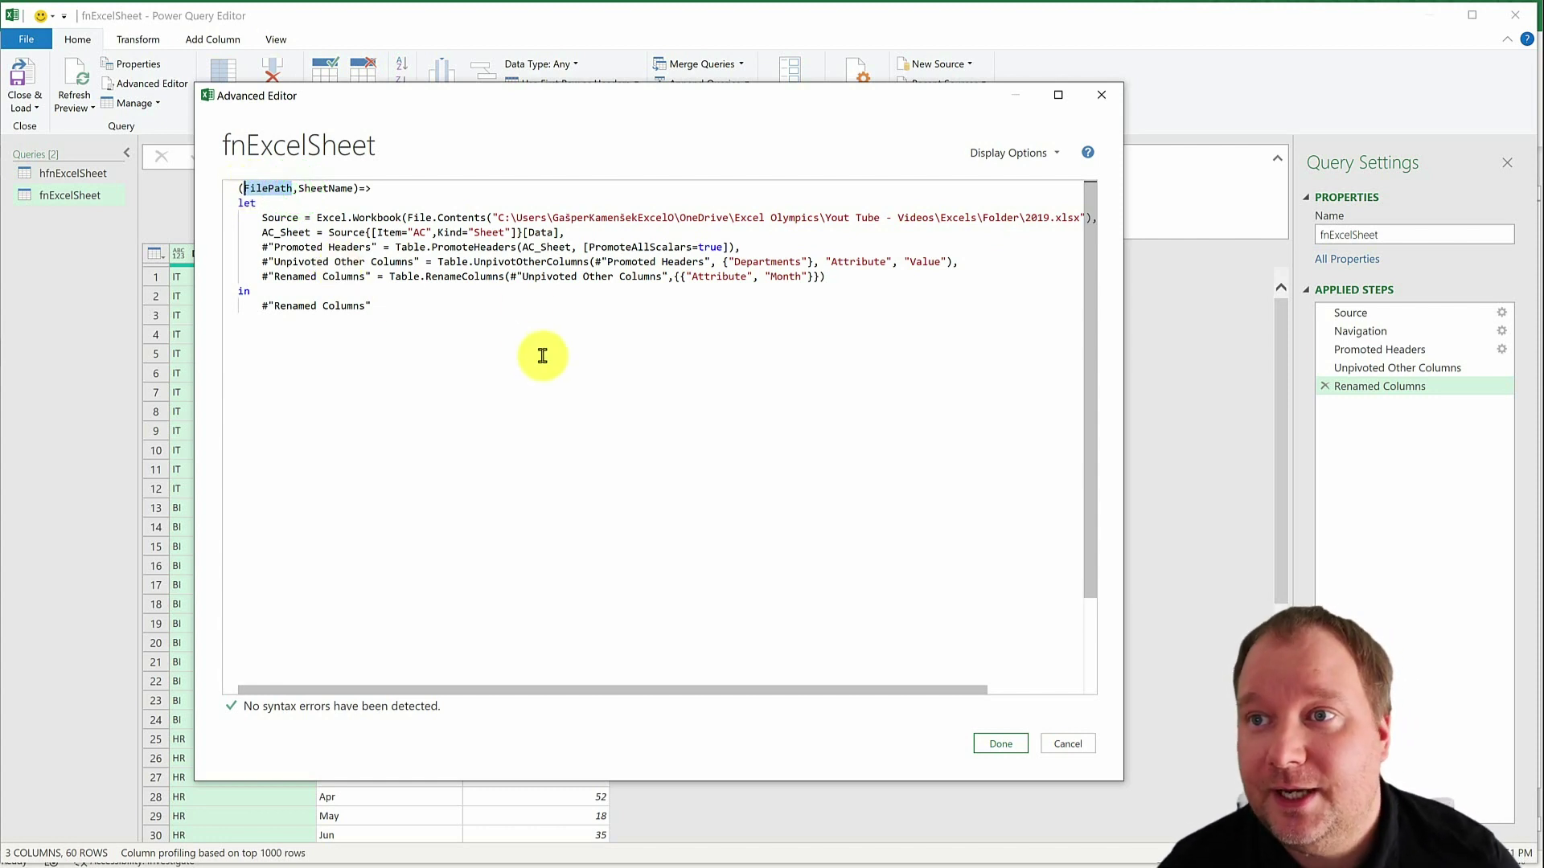
# - Replace the hard-coded file path in File.Contents with FilePath
pyautogui.click(496, 214)
pyautogui.moveTo(545, 218); pyautogui.dragTo(978, 217)
pyautogui.press('Delete')
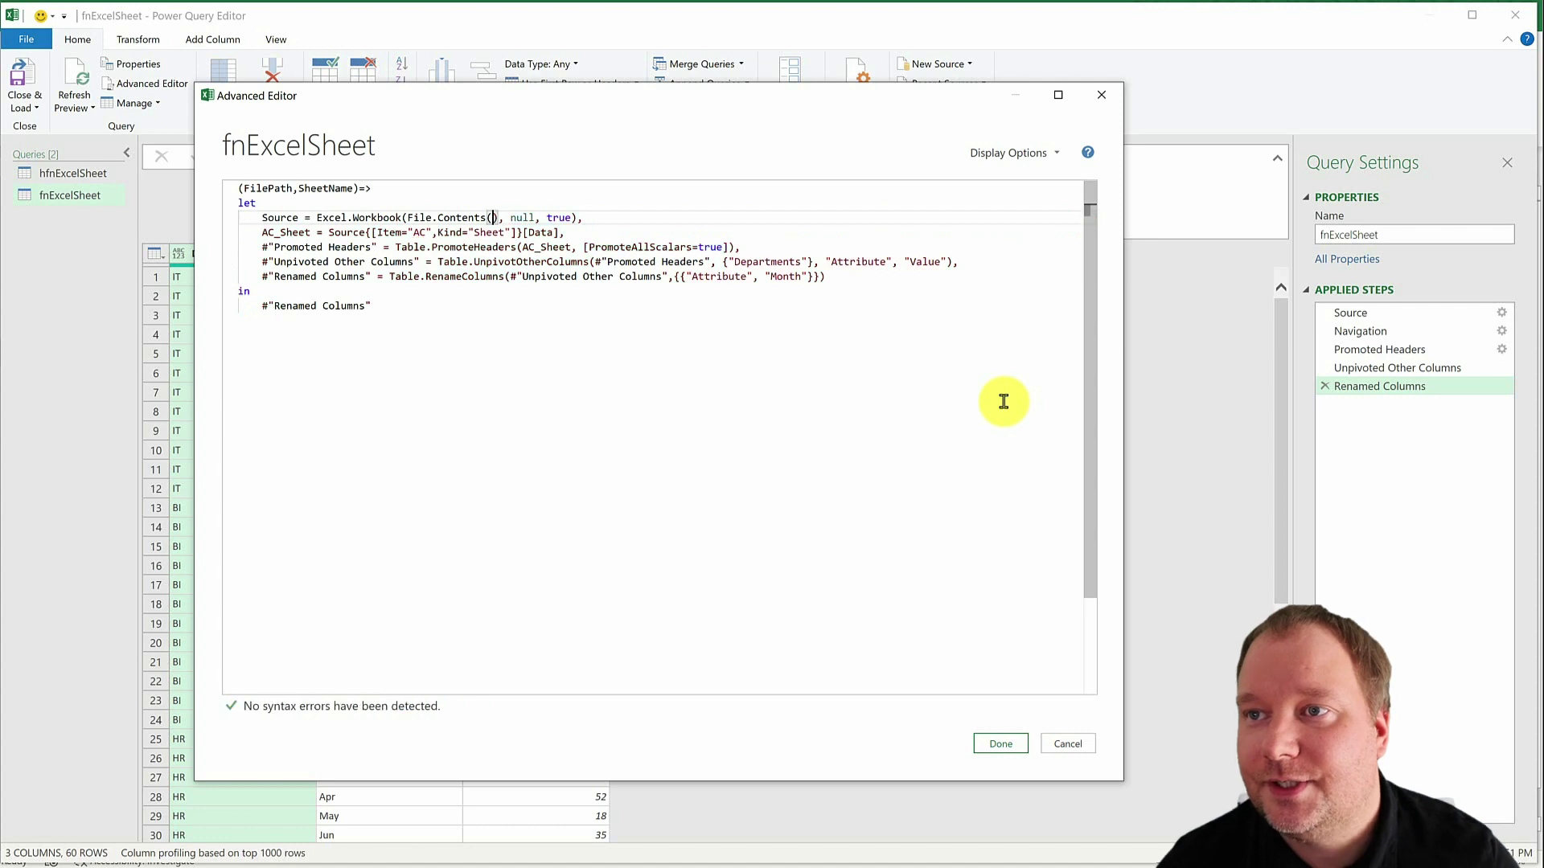
pyautogui.write('FilePath')
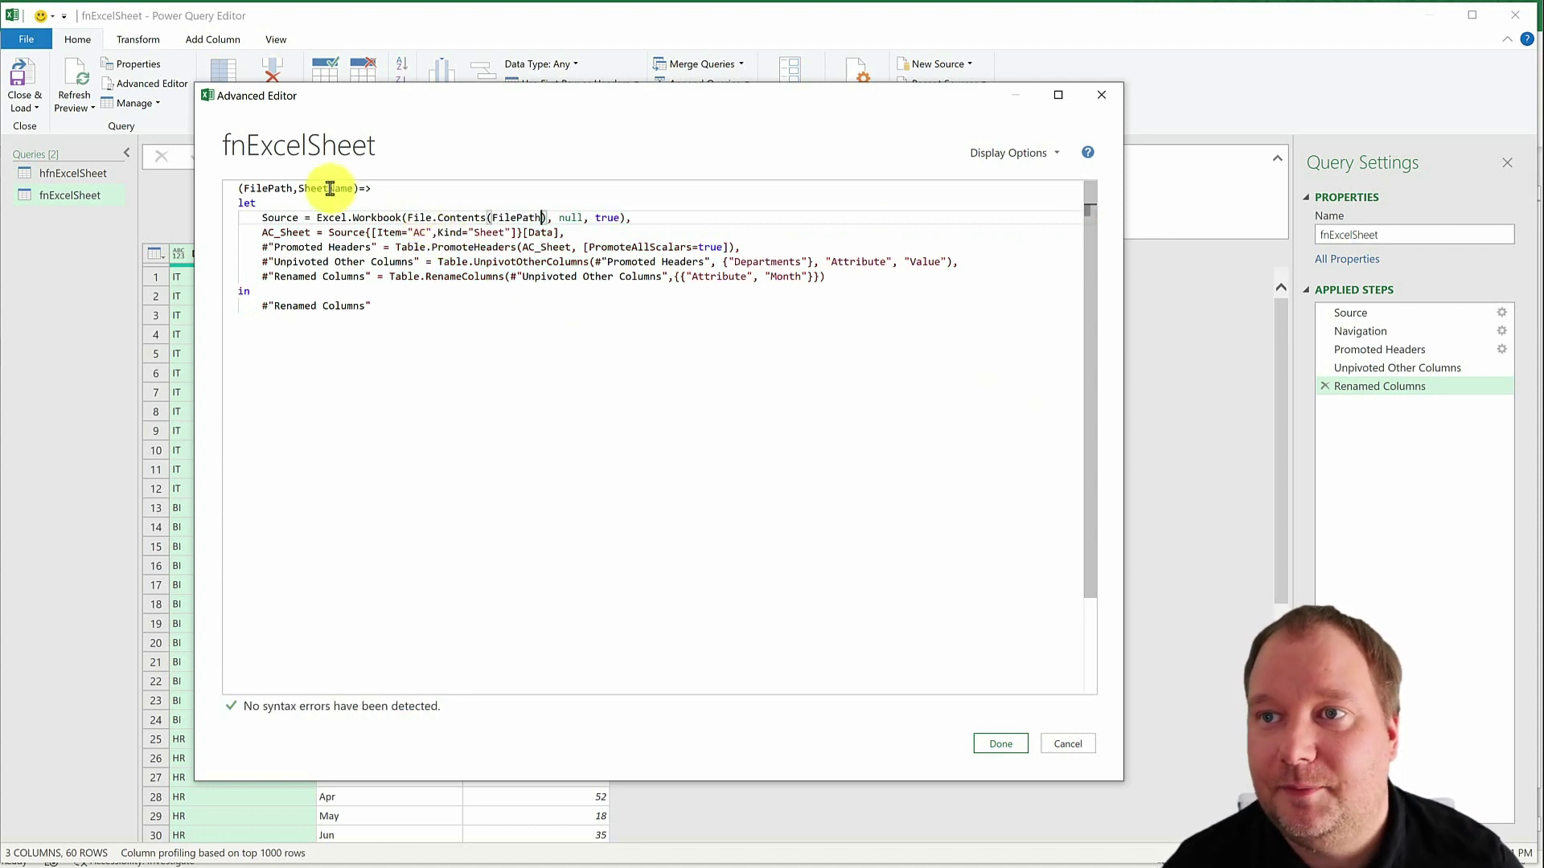
# - Replace the hard-coded "AC" sheet name after Item= with SheetName
pyautogui.click(302, 186)
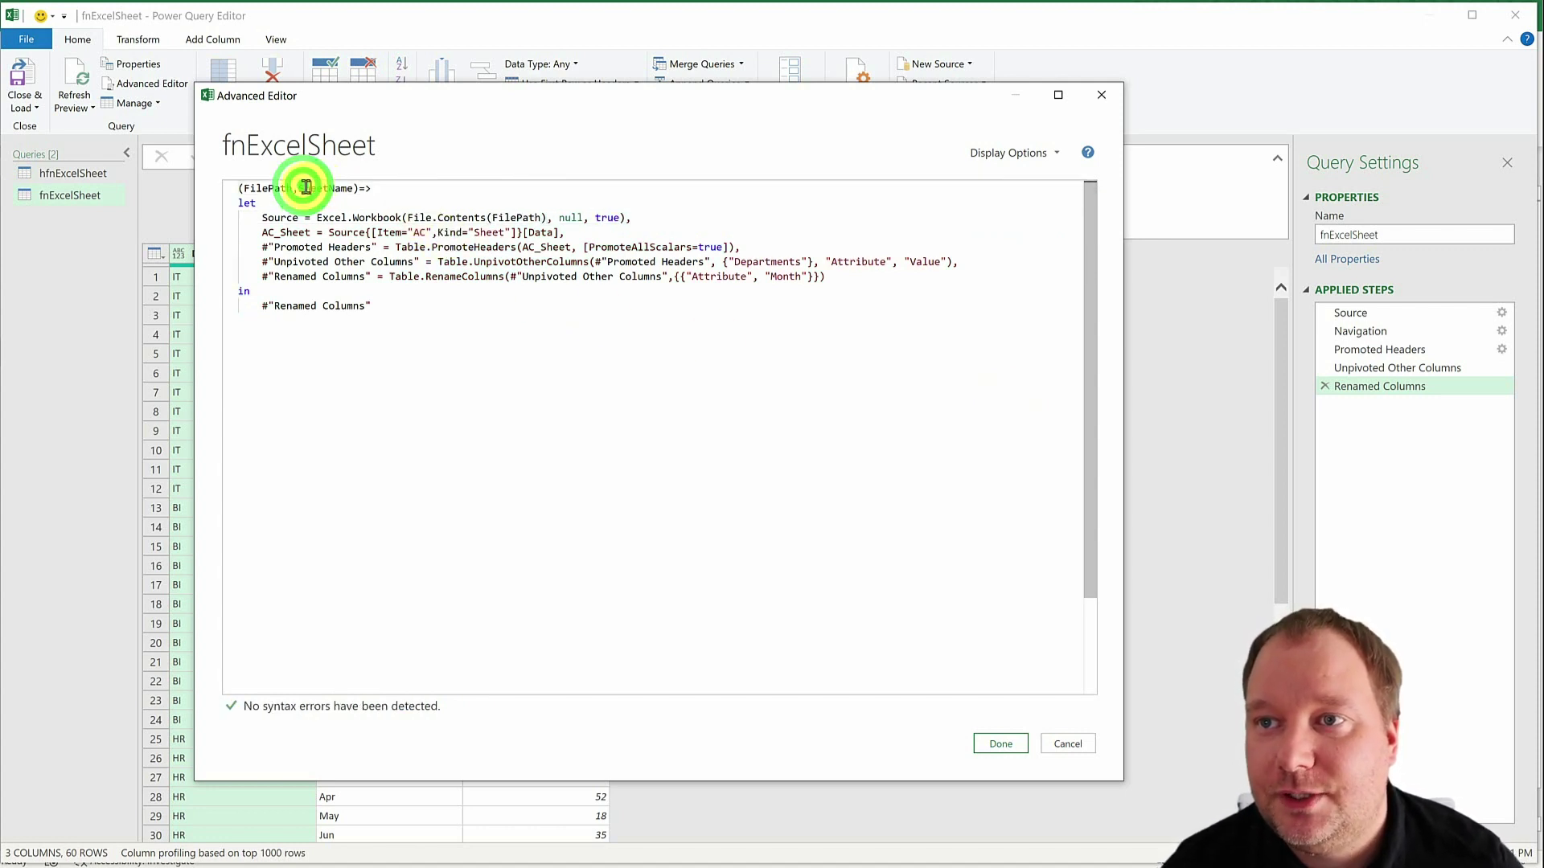
pyautogui.doubleClick(302, 186)
pyautogui.hotkey('ctrl', 'c')
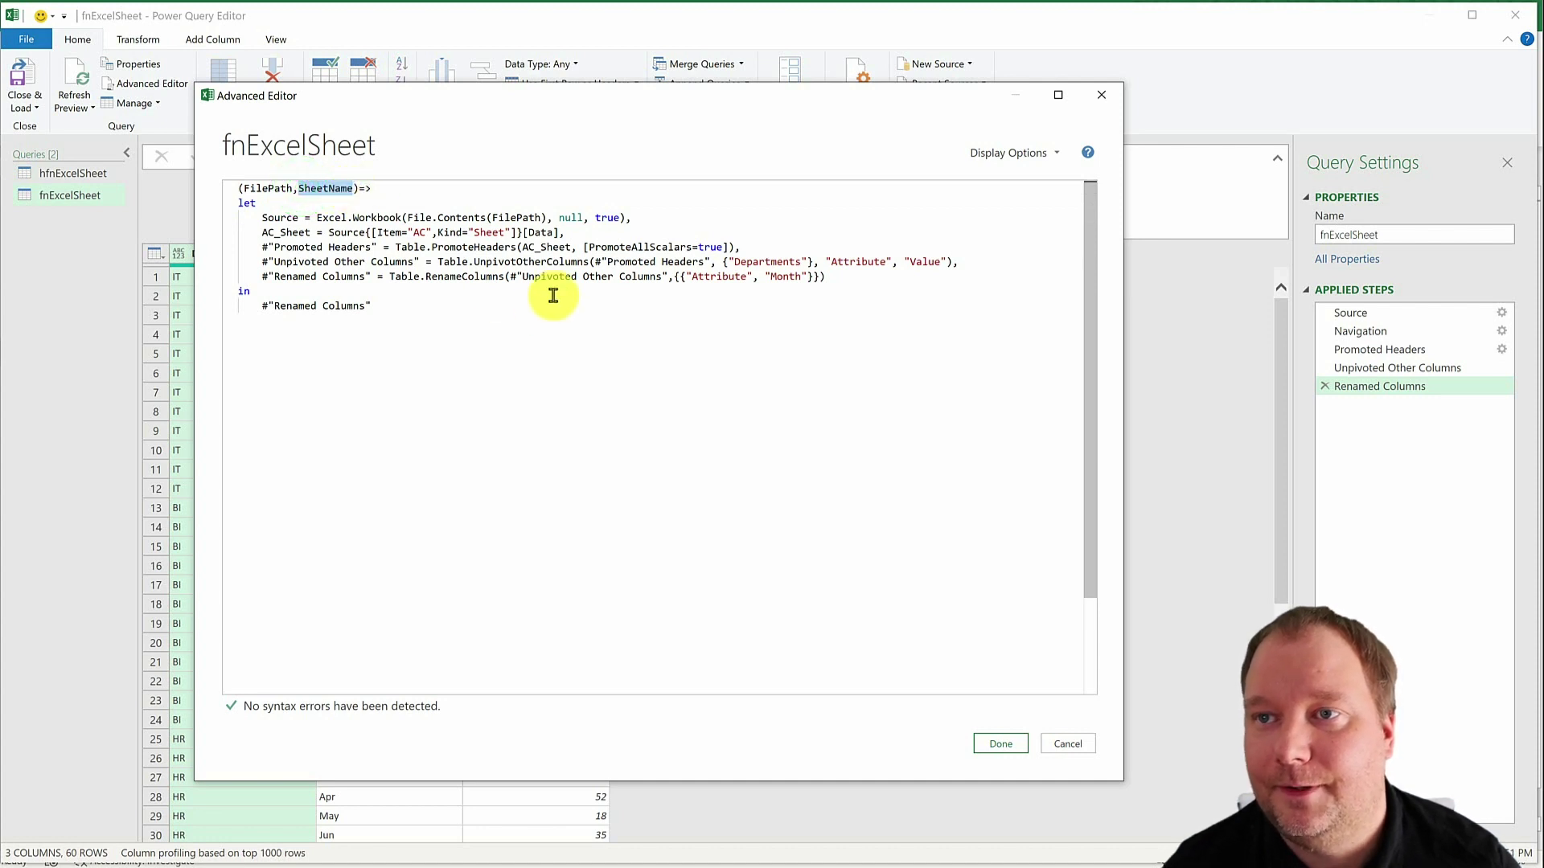
pyautogui.doubleClick(429, 229)
pyautogui.press('BackSpace')
pyautogui.press('BackSpace')
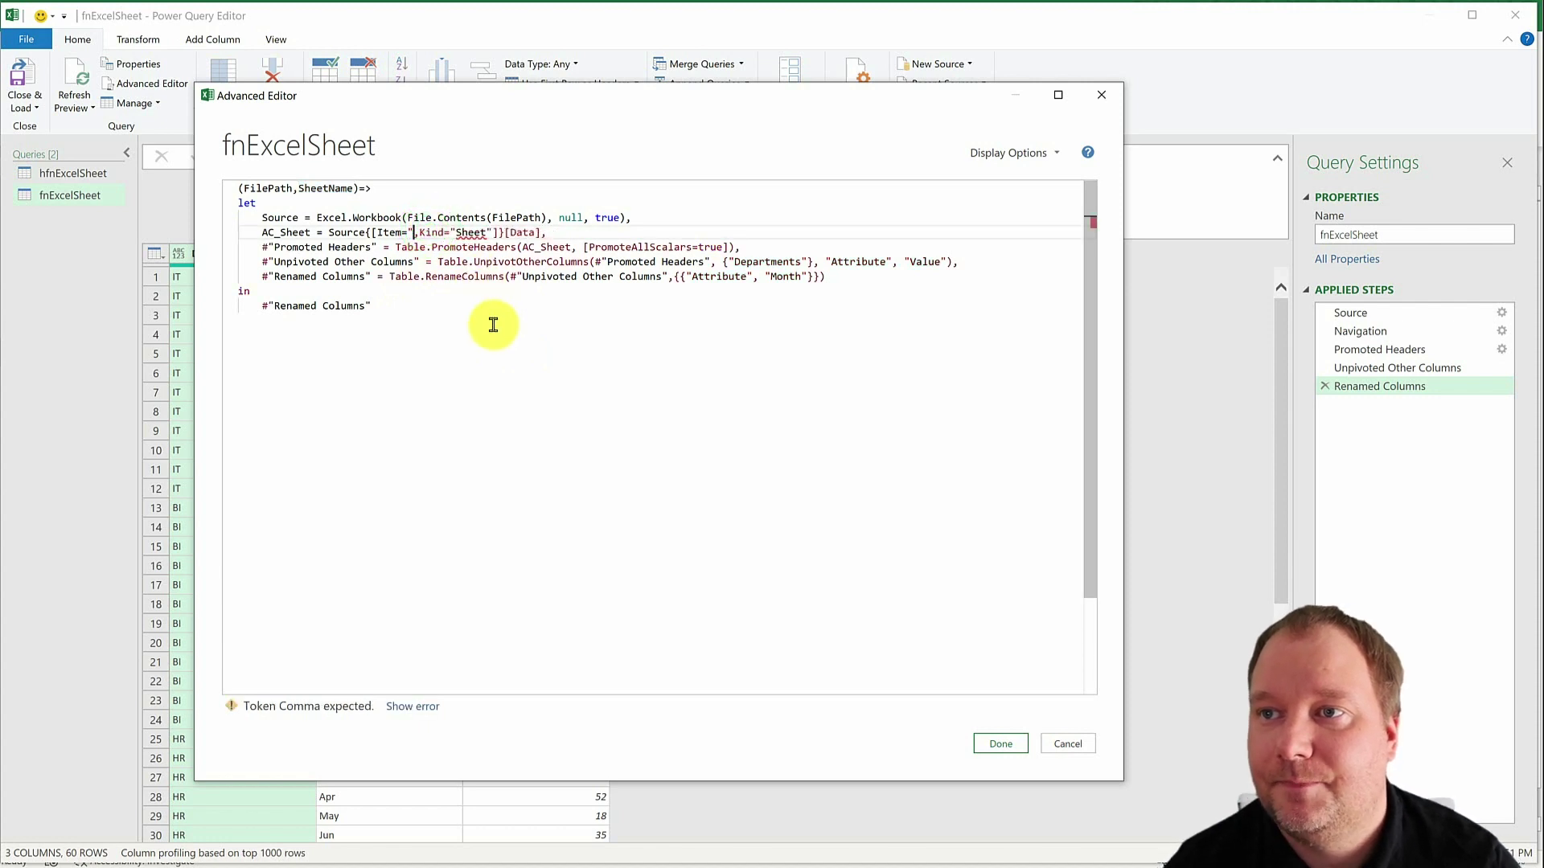
pyautogui.hotkey('ctrl', 'v')
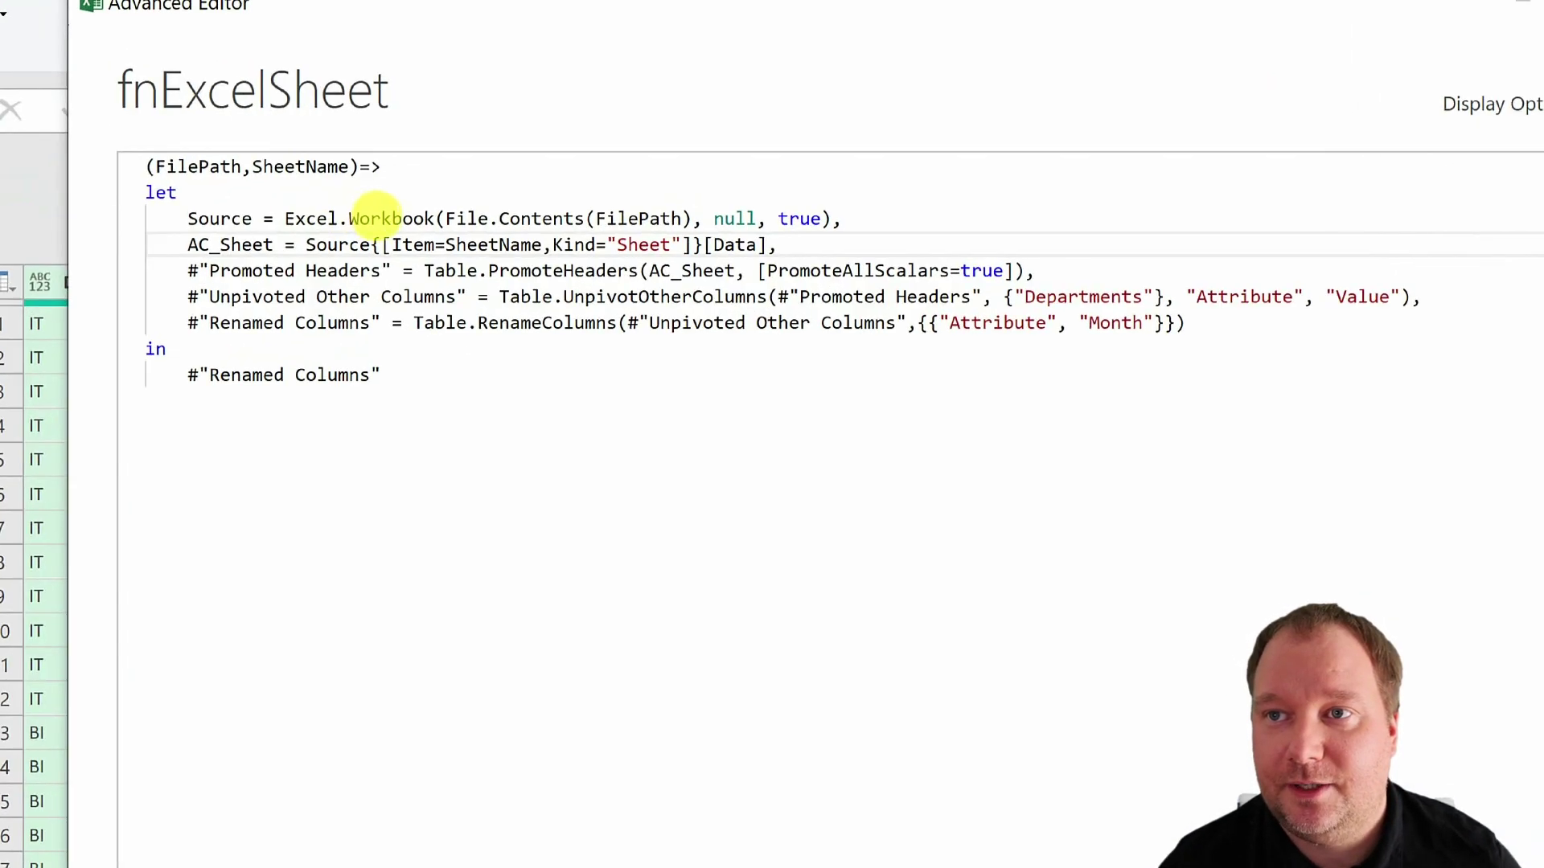
pyautogui.click(377, 216)
pyautogui.click(247, 199)
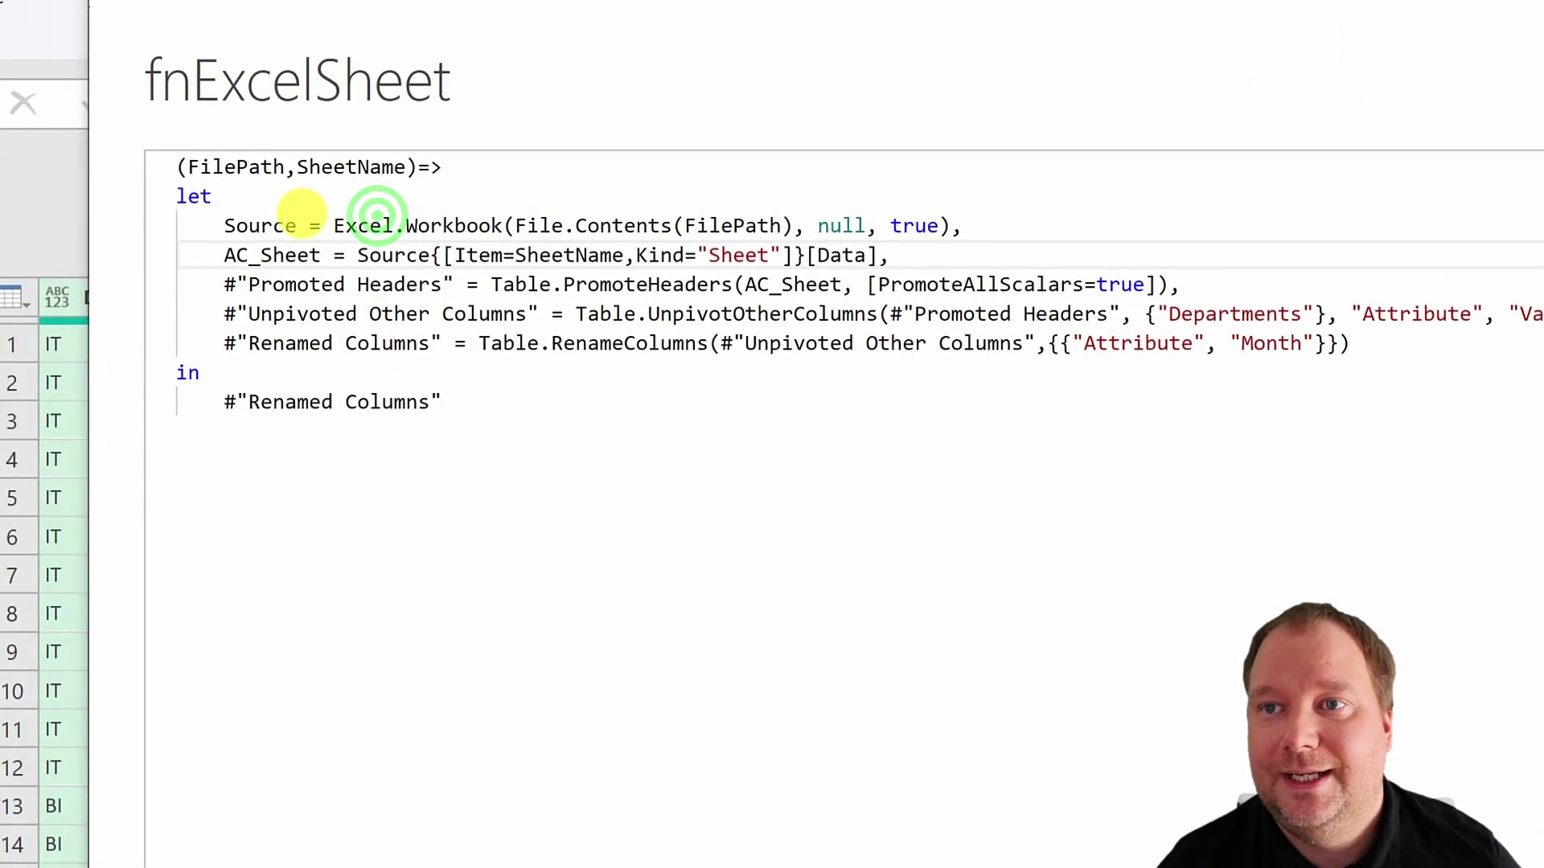
pyautogui.moveTo(244, 153)
pyautogui.mouseDown()
pyautogui.moveTo(551, 58)
pyautogui.moveTo(768, 23)
pyautogui.mouseUp()
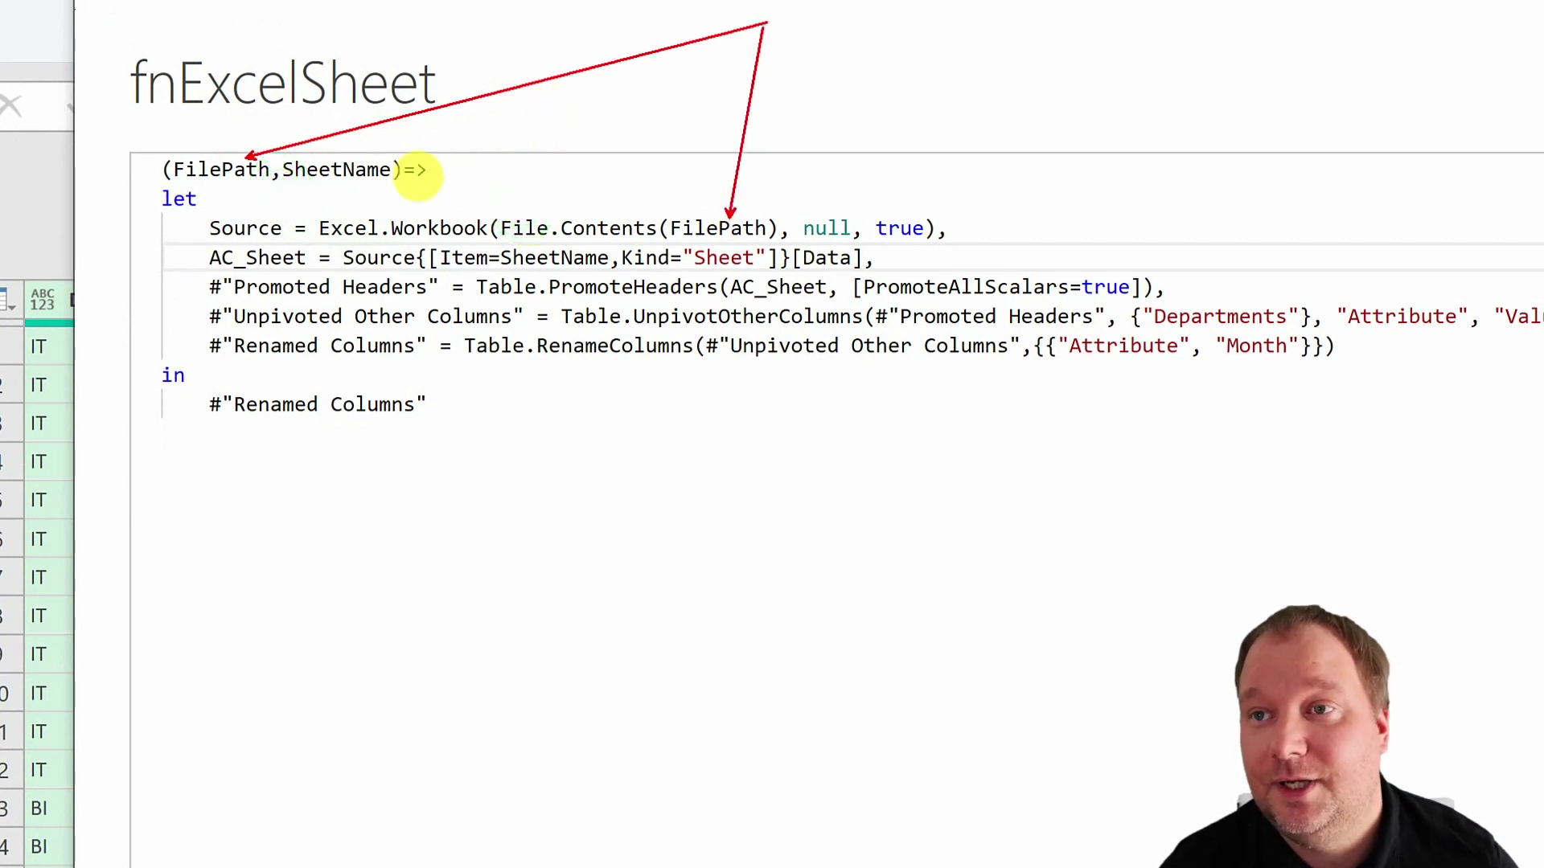
pyautogui.click(332, 195)
pyautogui.moveTo(332, 196)
pyautogui.mouseDown()
pyautogui.moveTo(292, 345)
pyautogui.moveTo(283, 471)
pyautogui.mouseUp()
pyautogui.moveTo(505, 276); pyautogui.dragTo(515, 282)
pyautogui.click(413, 238)
pyautogui.moveTo(289, 472); pyautogui.dragTo(510, 276)
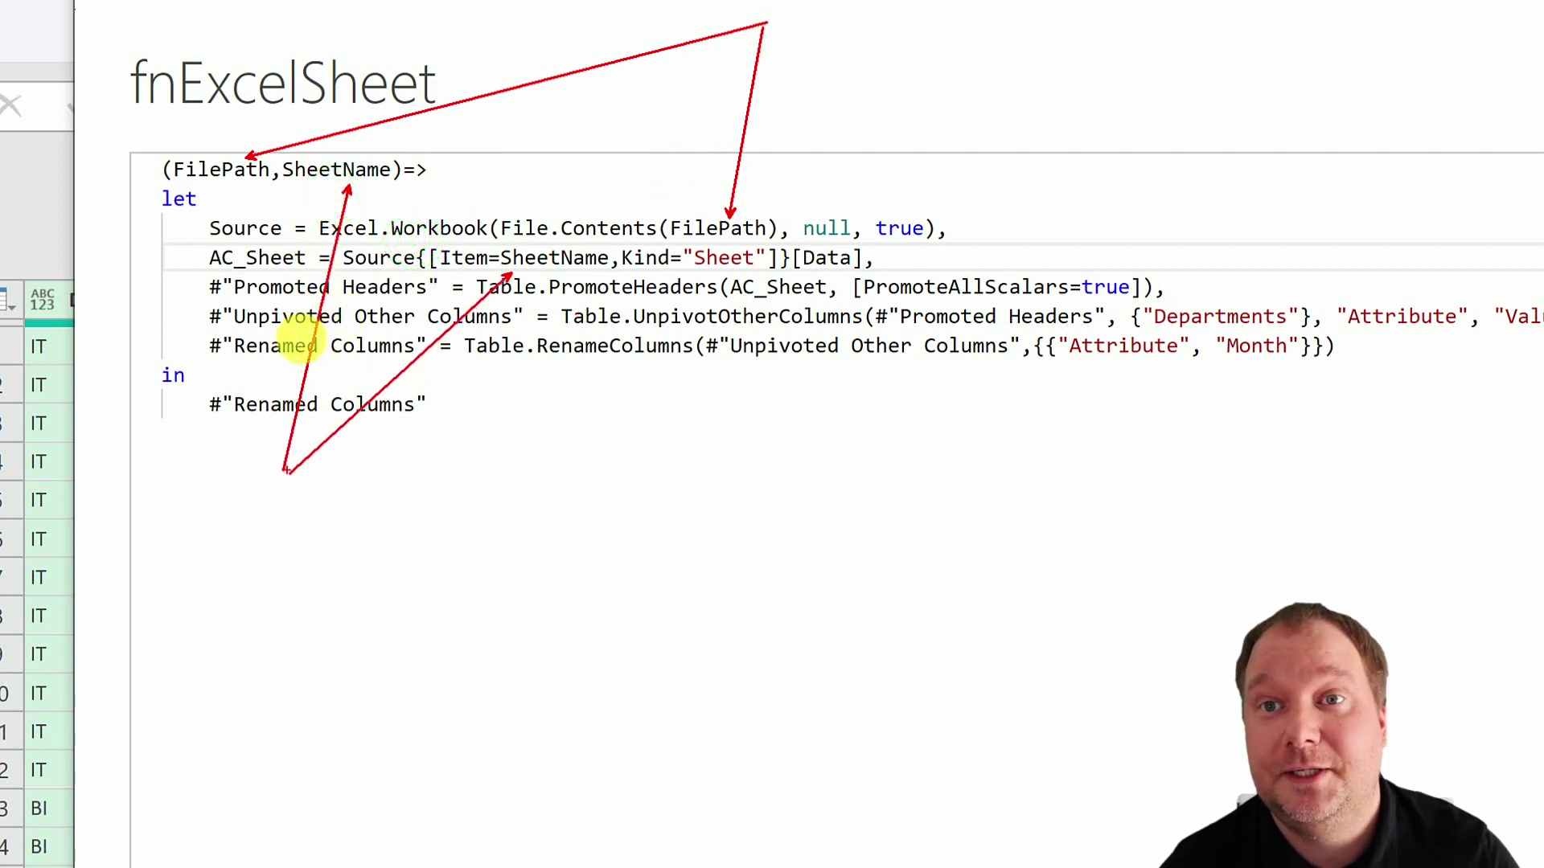
pyautogui.press('Escape')
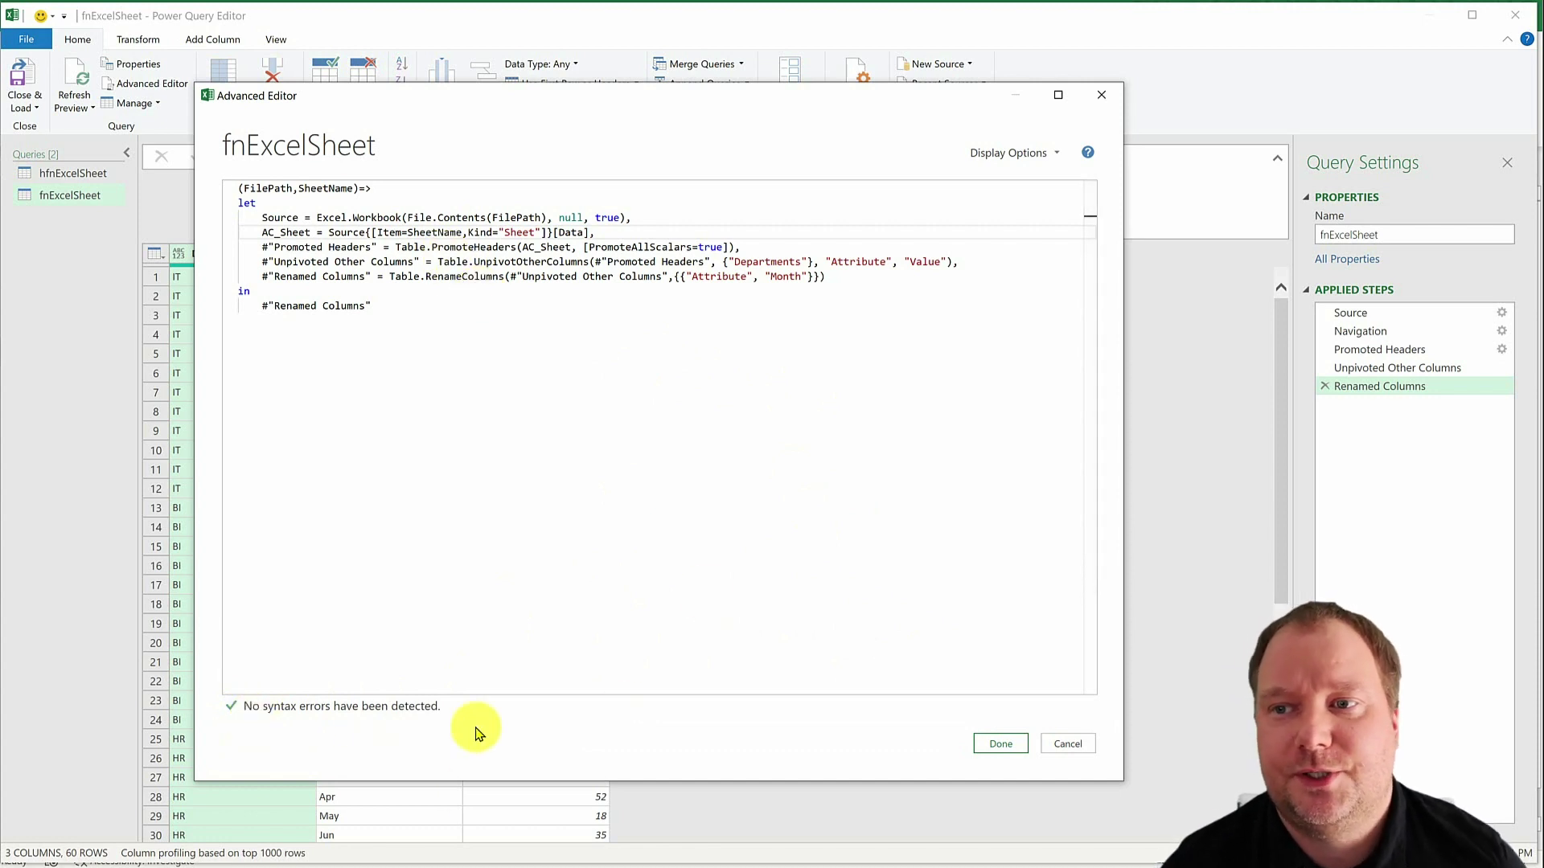
pyautogui.click(997, 746)
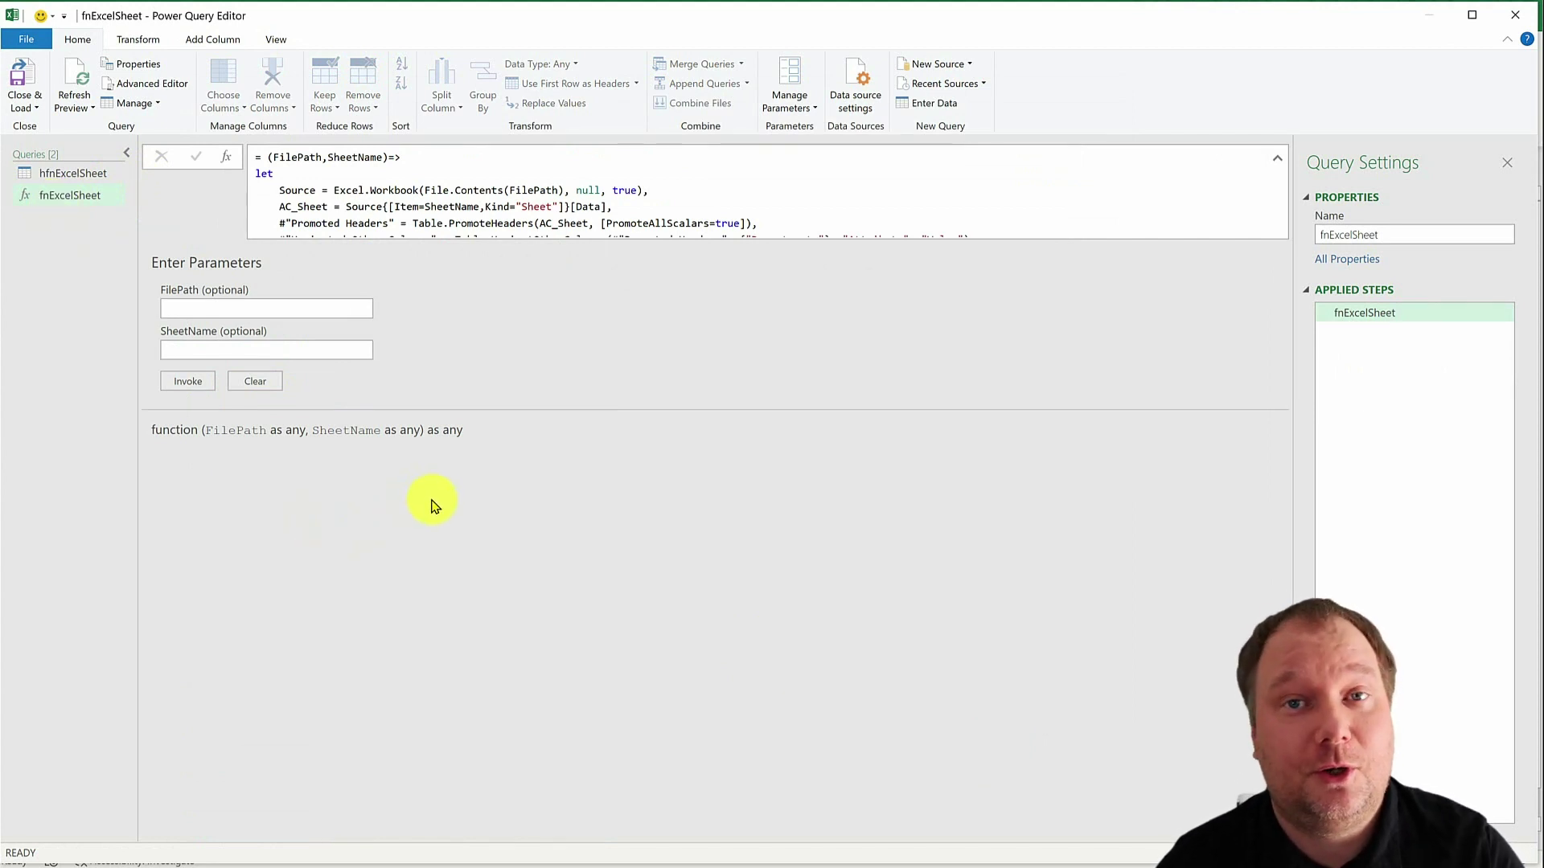
# - Try a new Folder query, then cancel after a mistyped path causes an invalid folder error
pyautogui.rightClick(45, 224)
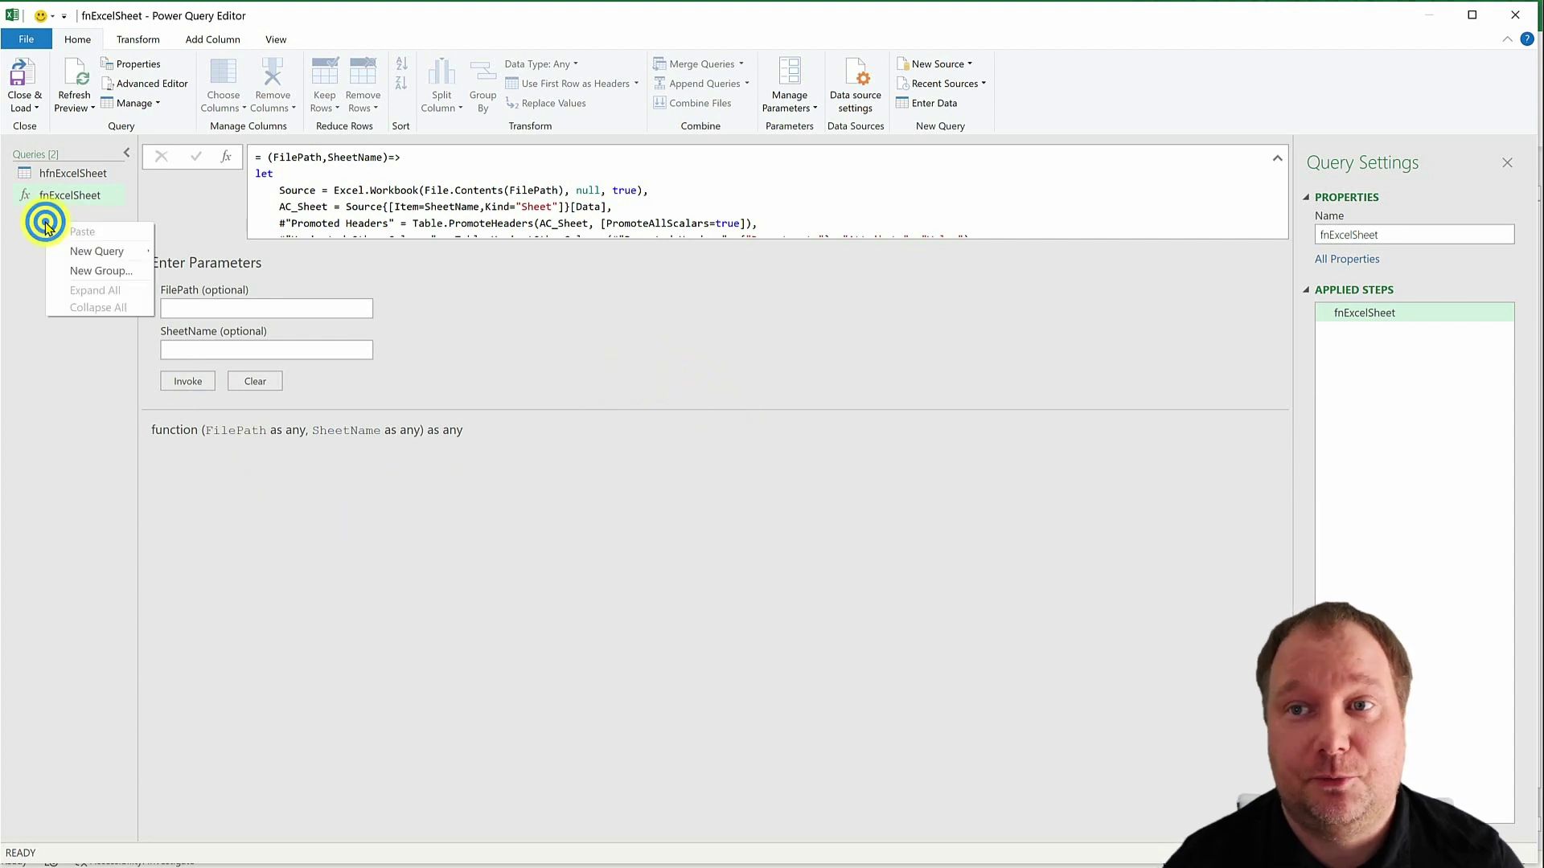
pyautogui.moveTo(88, 250)
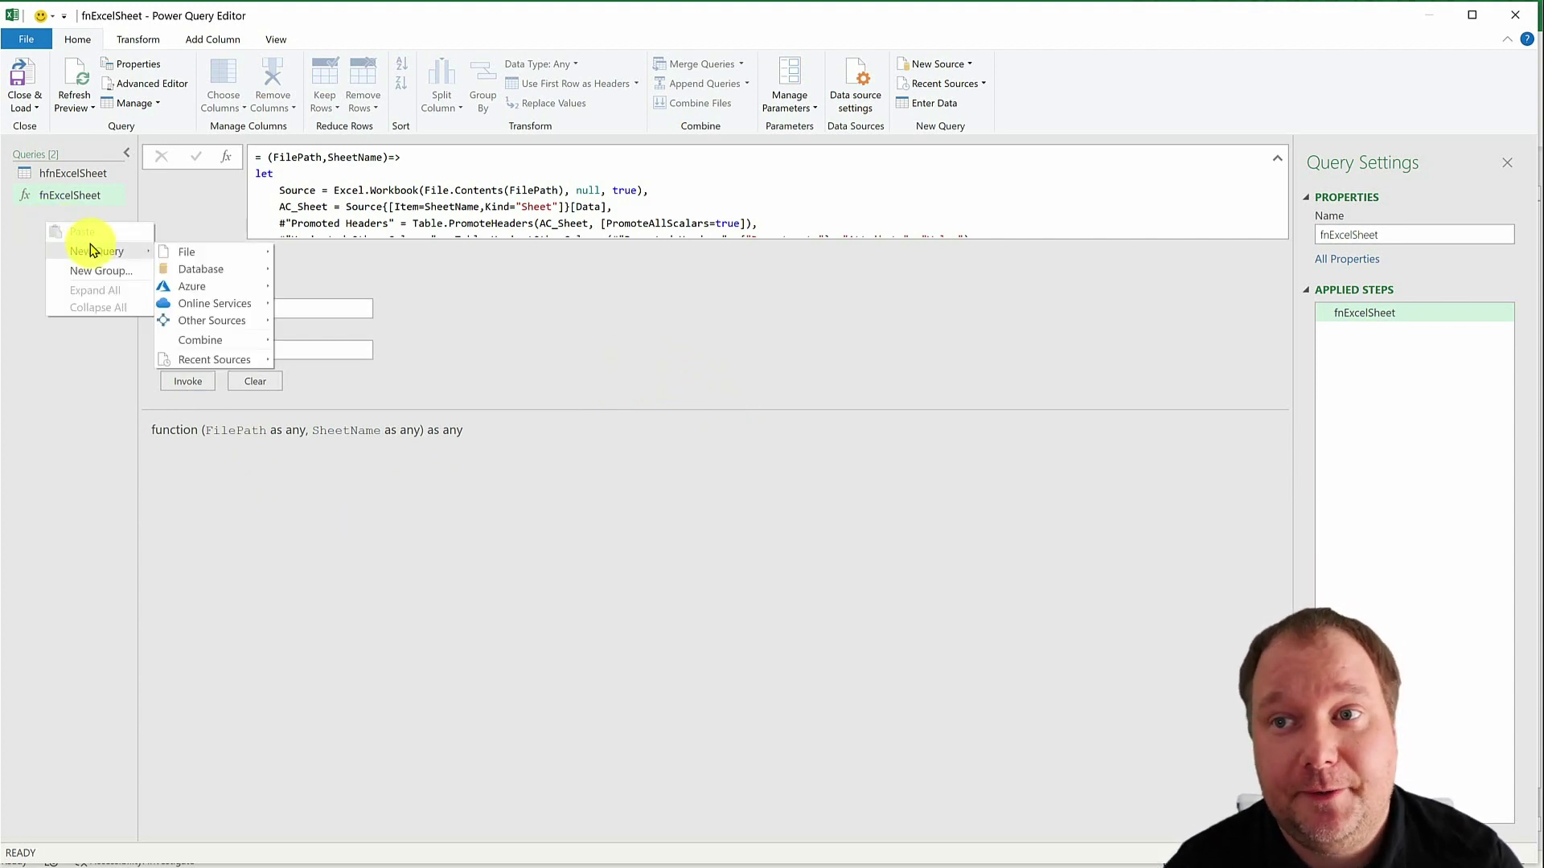
pyautogui.moveTo(178, 250)
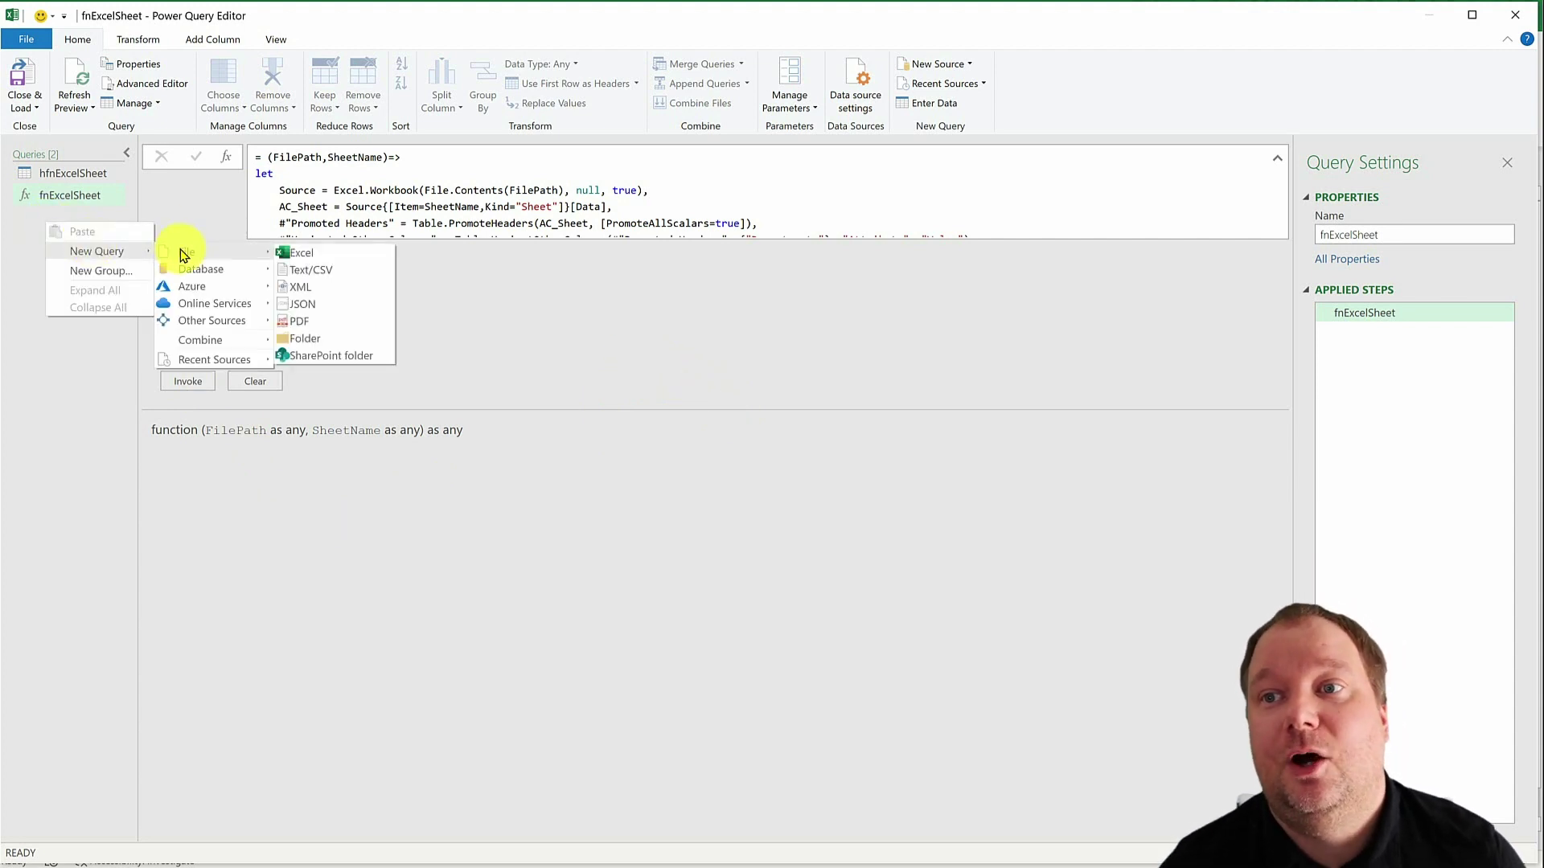
pyautogui.click(305, 340)
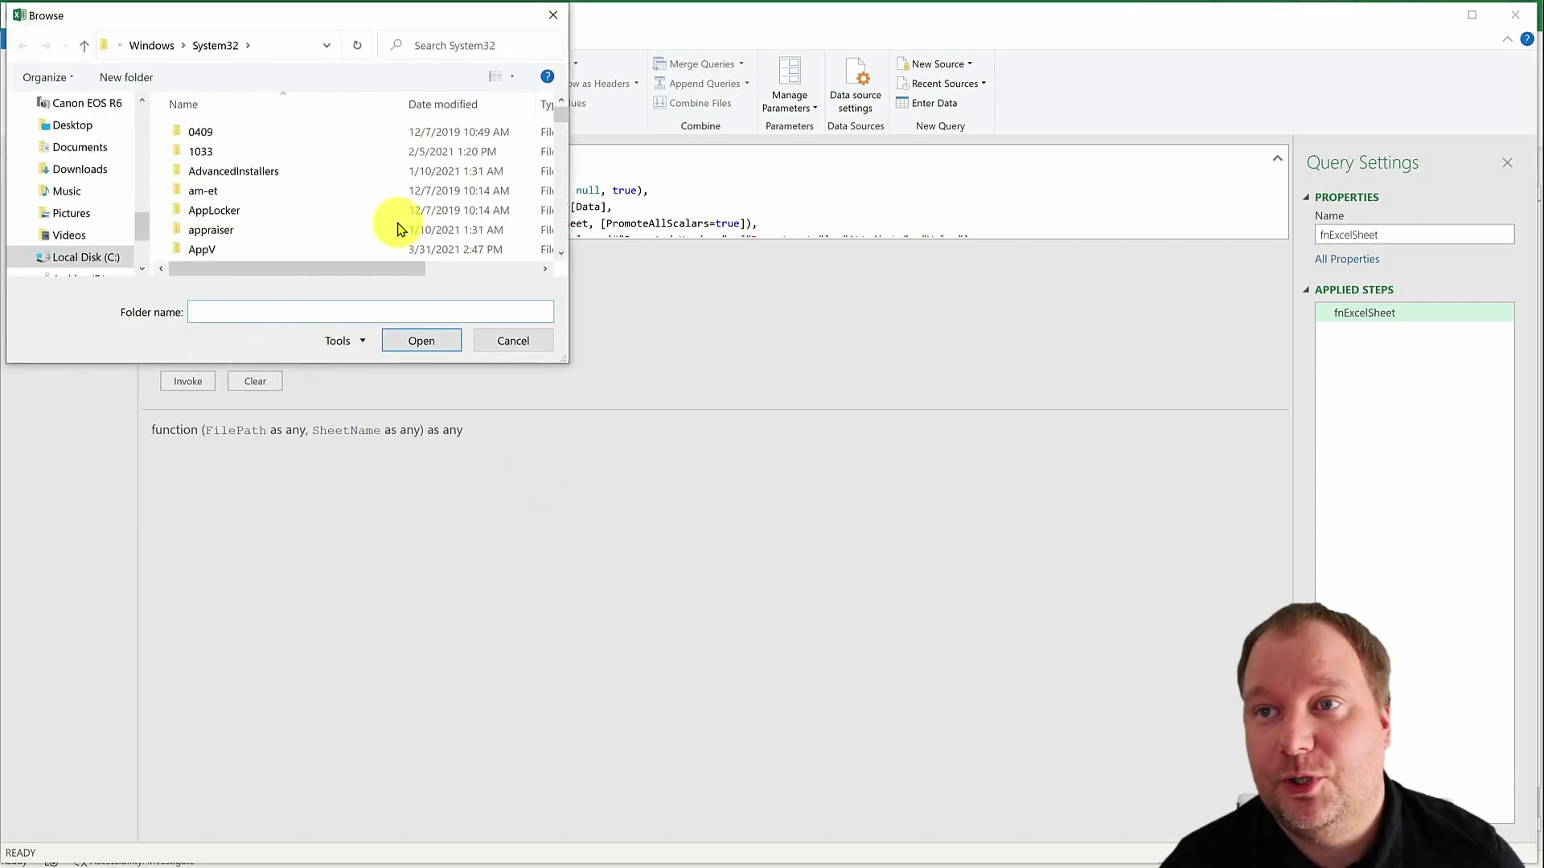
pyautogui.click(289, 46)
pyautogui.write('SheetName')
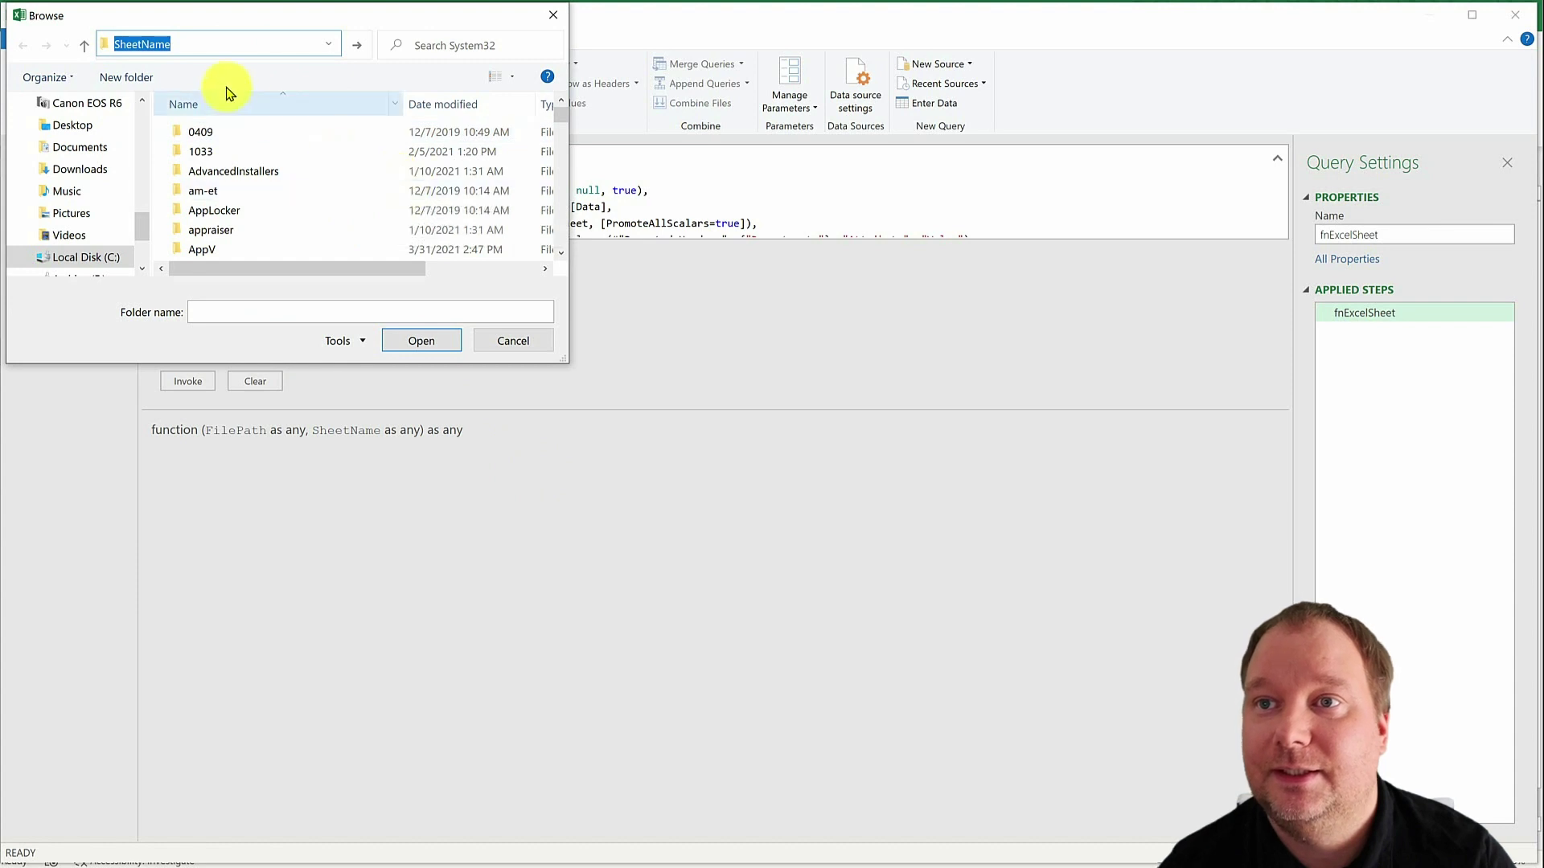
pyautogui.click(257, 46)
pyautogui.doubleClick(257, 47)
pyautogui.hotkey('ctrl', 'x')
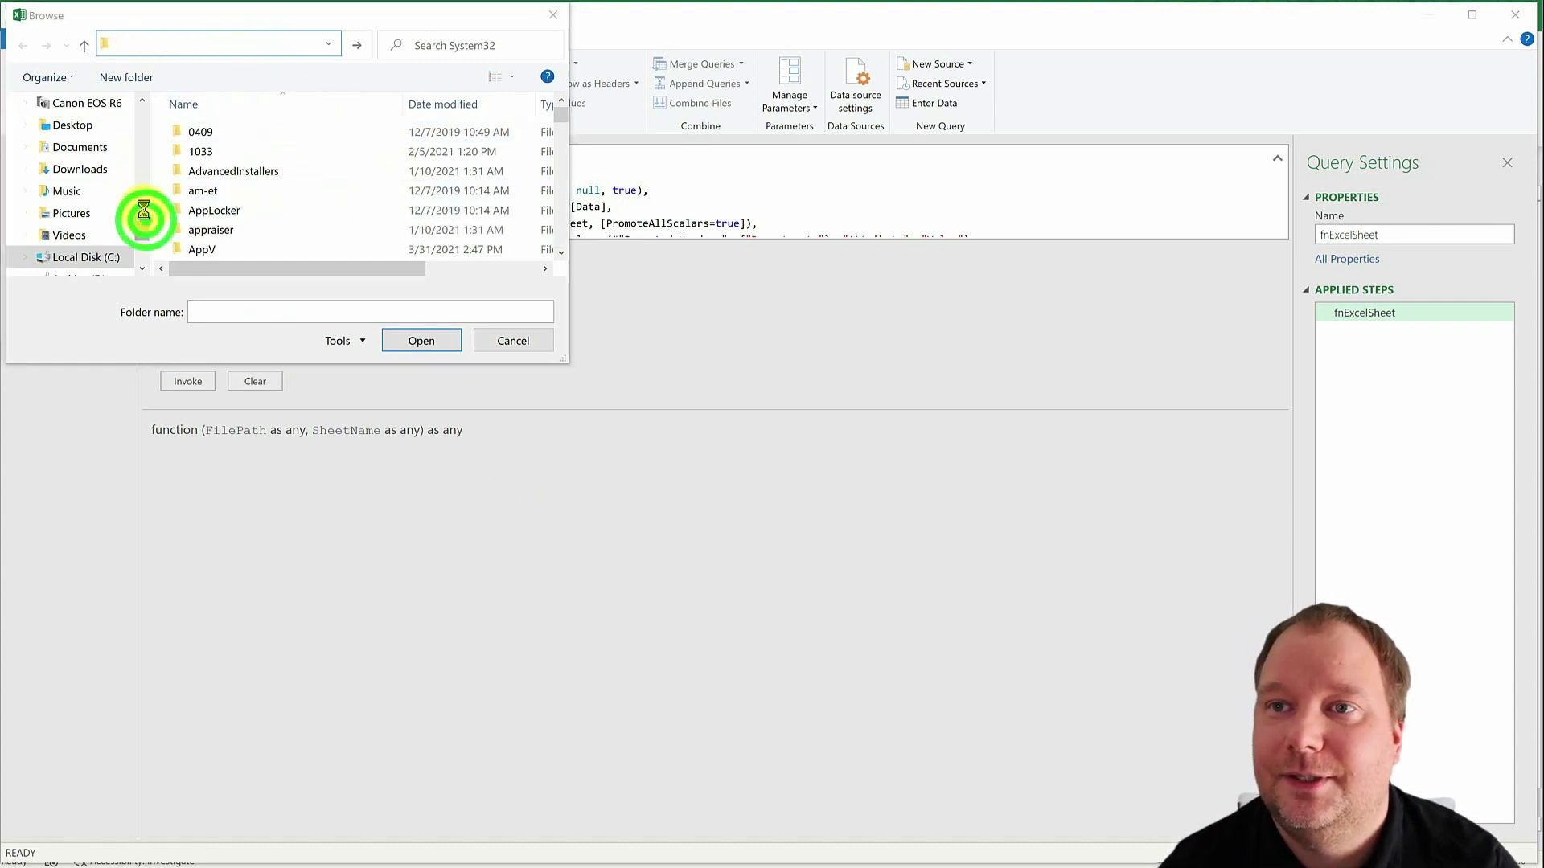
pyautogui.click(885, 493)
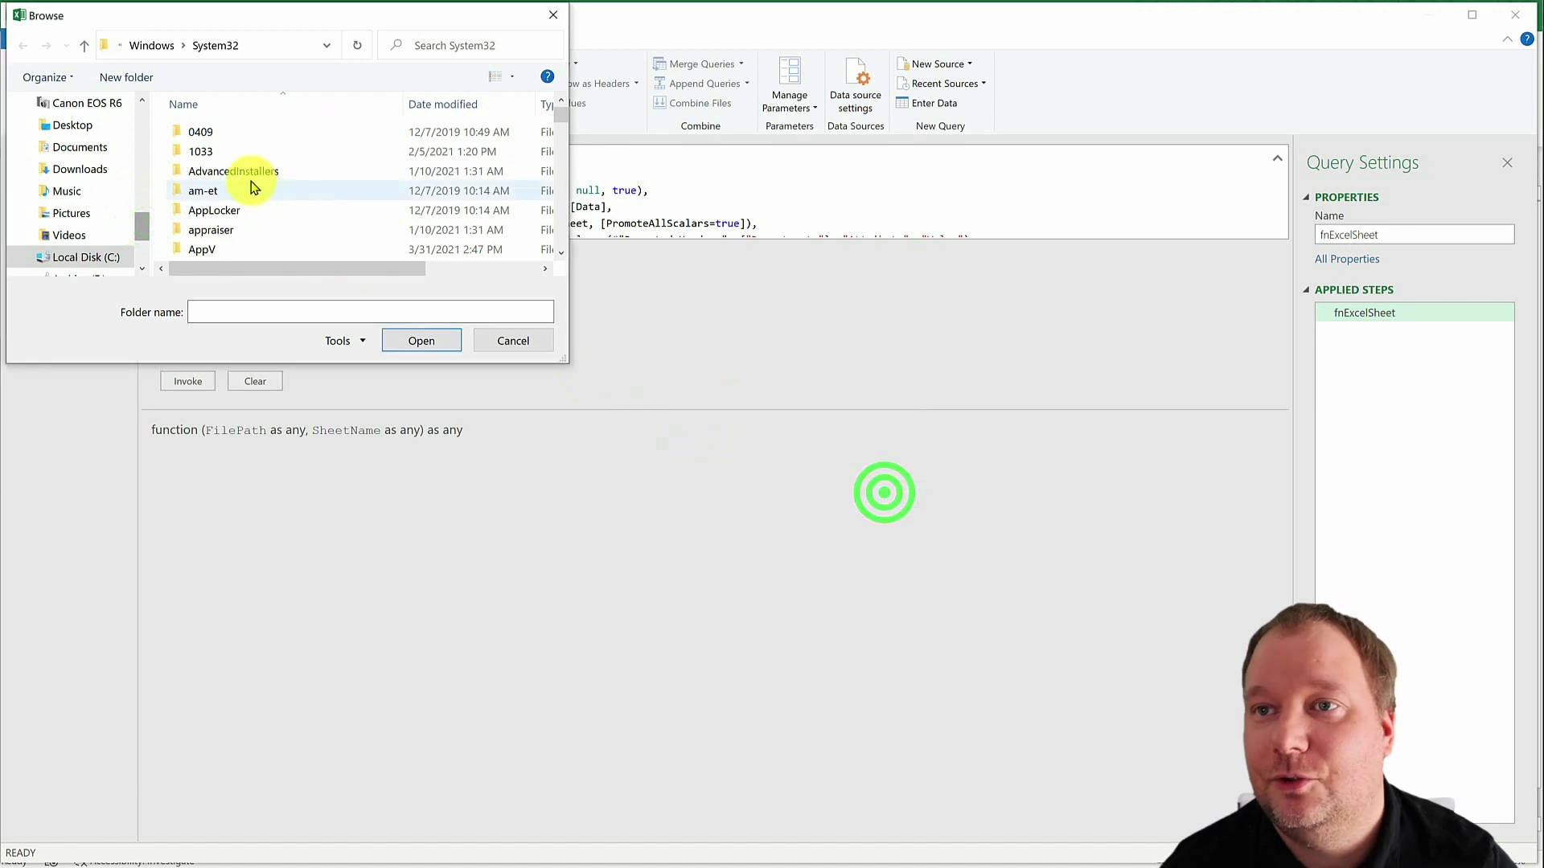
pyautogui.press('Escape')
# - Start a new Folder query again and go to Excel Olympics in OneDrive
pyautogui.rightClick(46, 251)
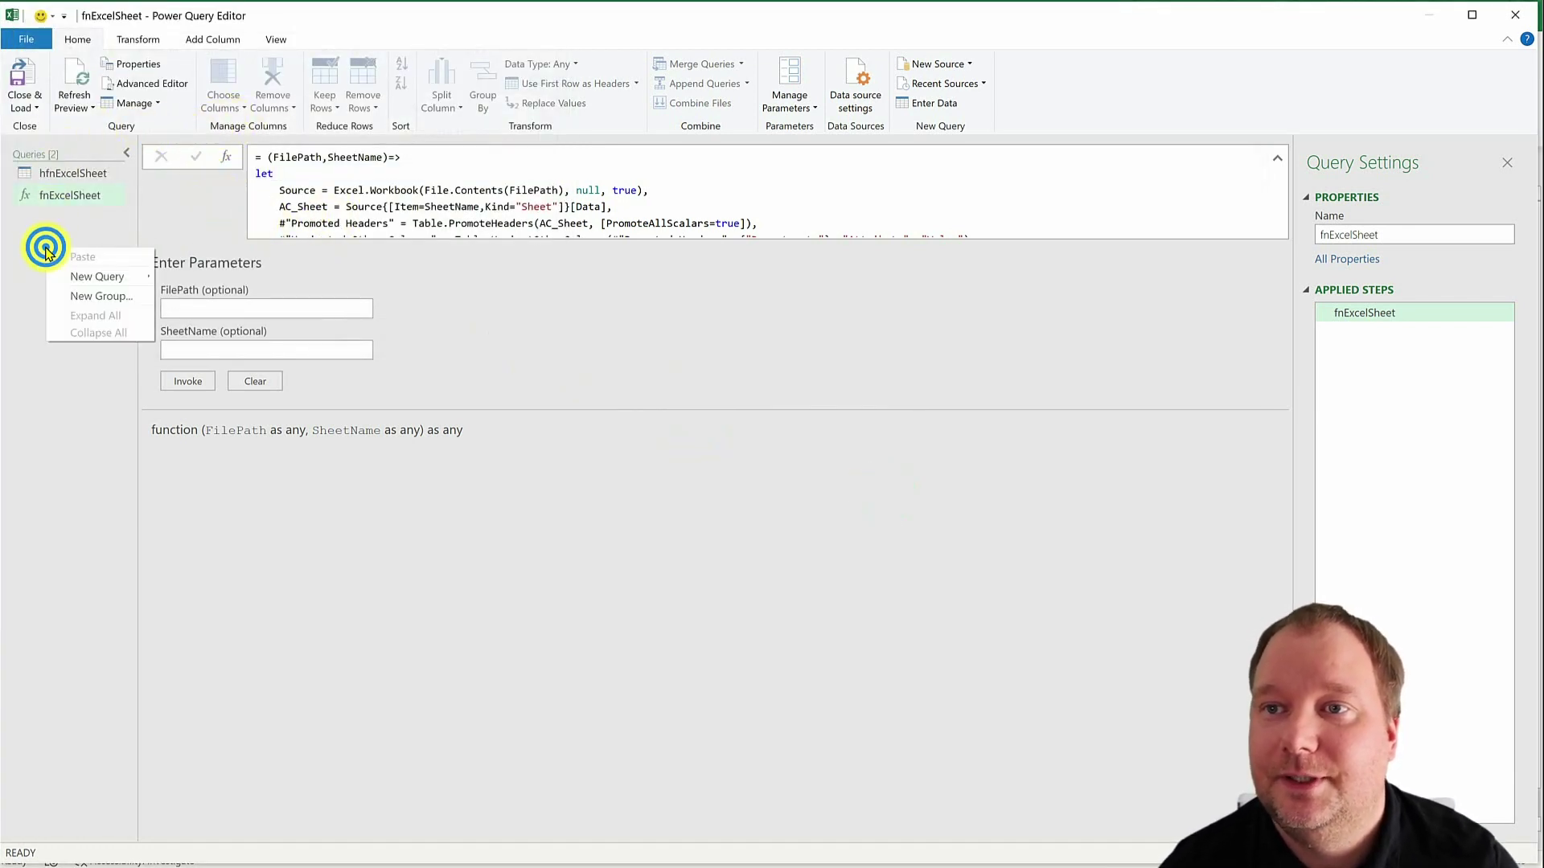
pyautogui.moveTo(93, 276)
pyautogui.moveTo(201, 280)
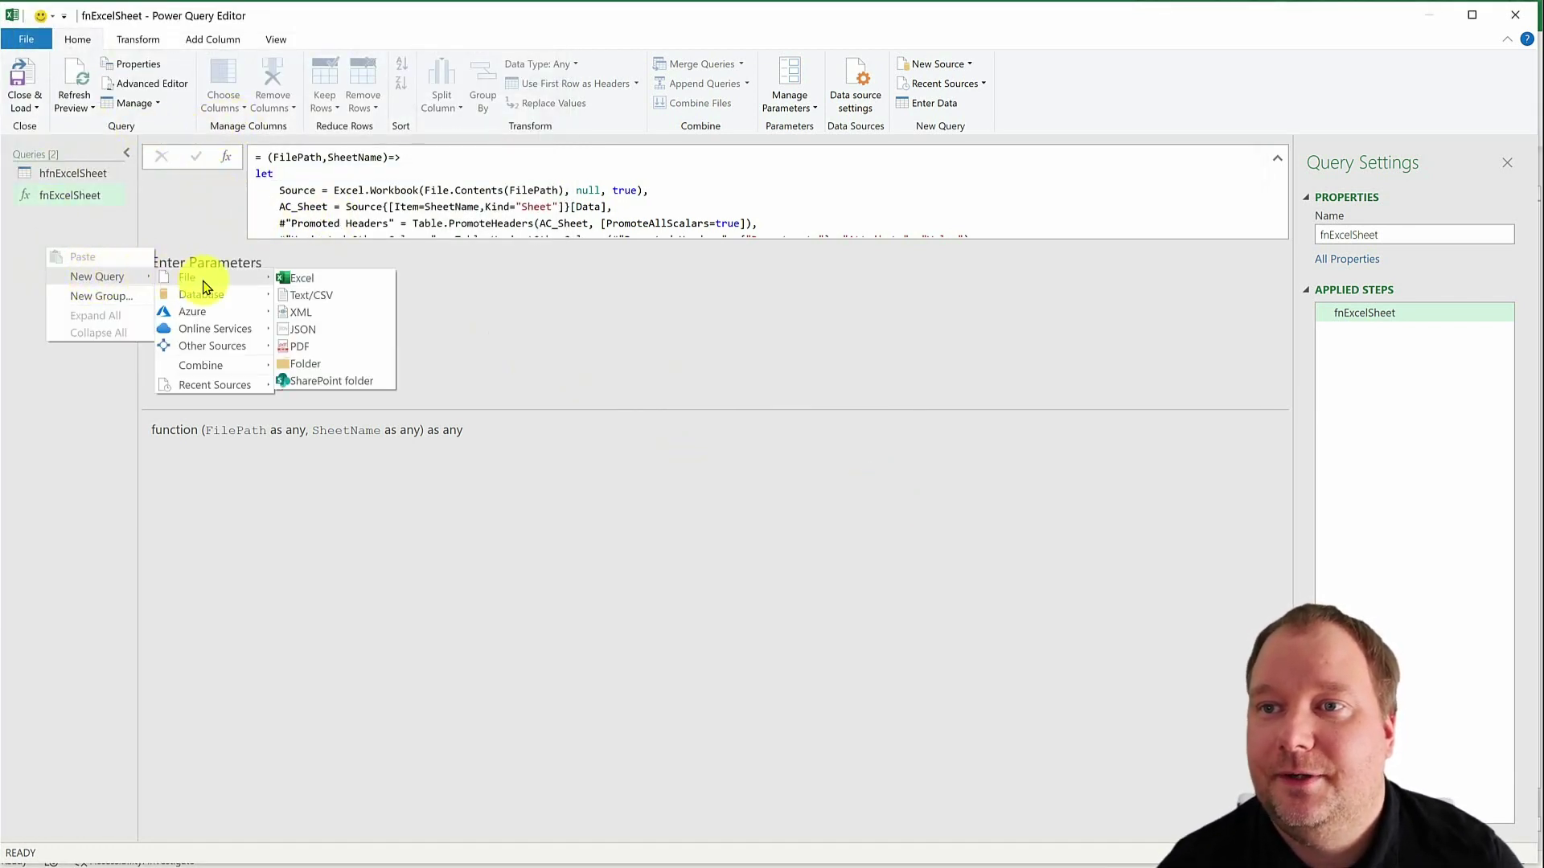
pyautogui.click(331, 364)
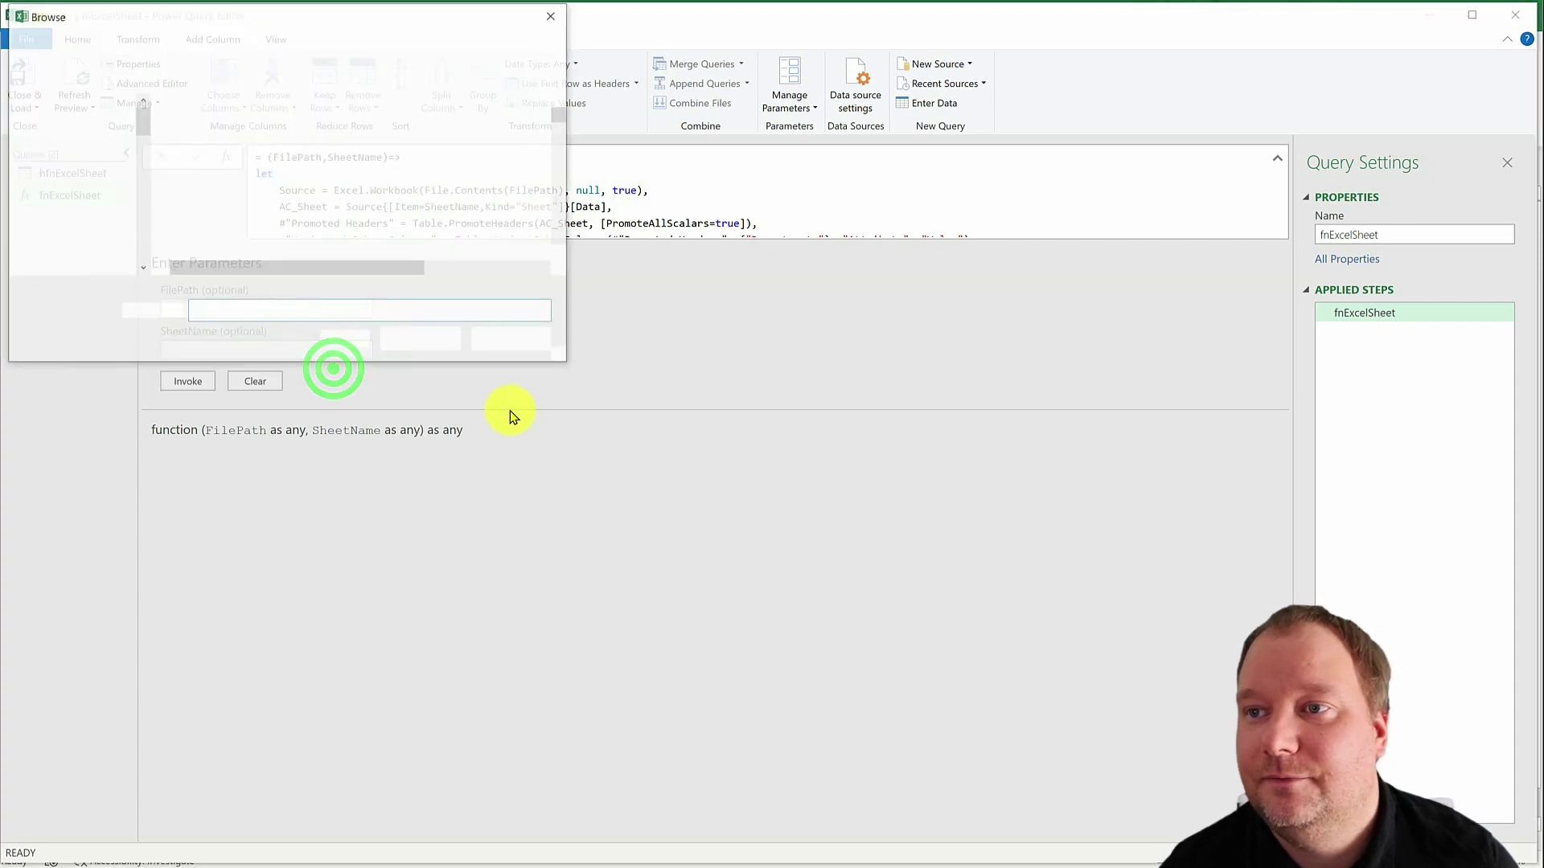
pyautogui.moveTo(140, 229); pyautogui.dragTo(146, 182)
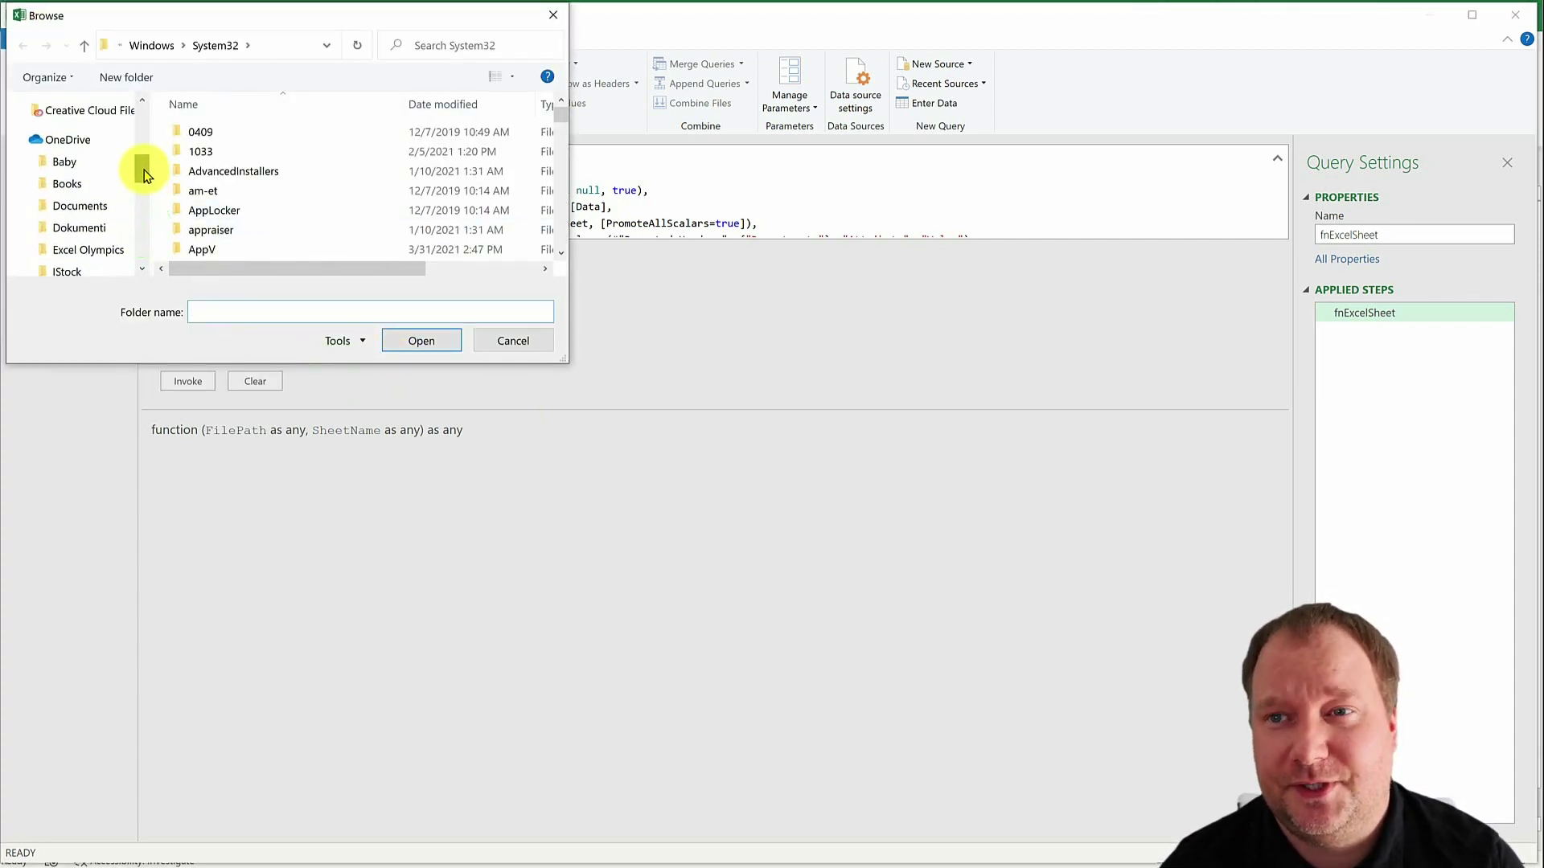
pyautogui.click(97, 249)
# - Browse into Yout Tube - Videos > Excels and choose the subfolder Folder as source
pyautogui.moveTo(556, 133); pyautogui.dragTo(561, 231)
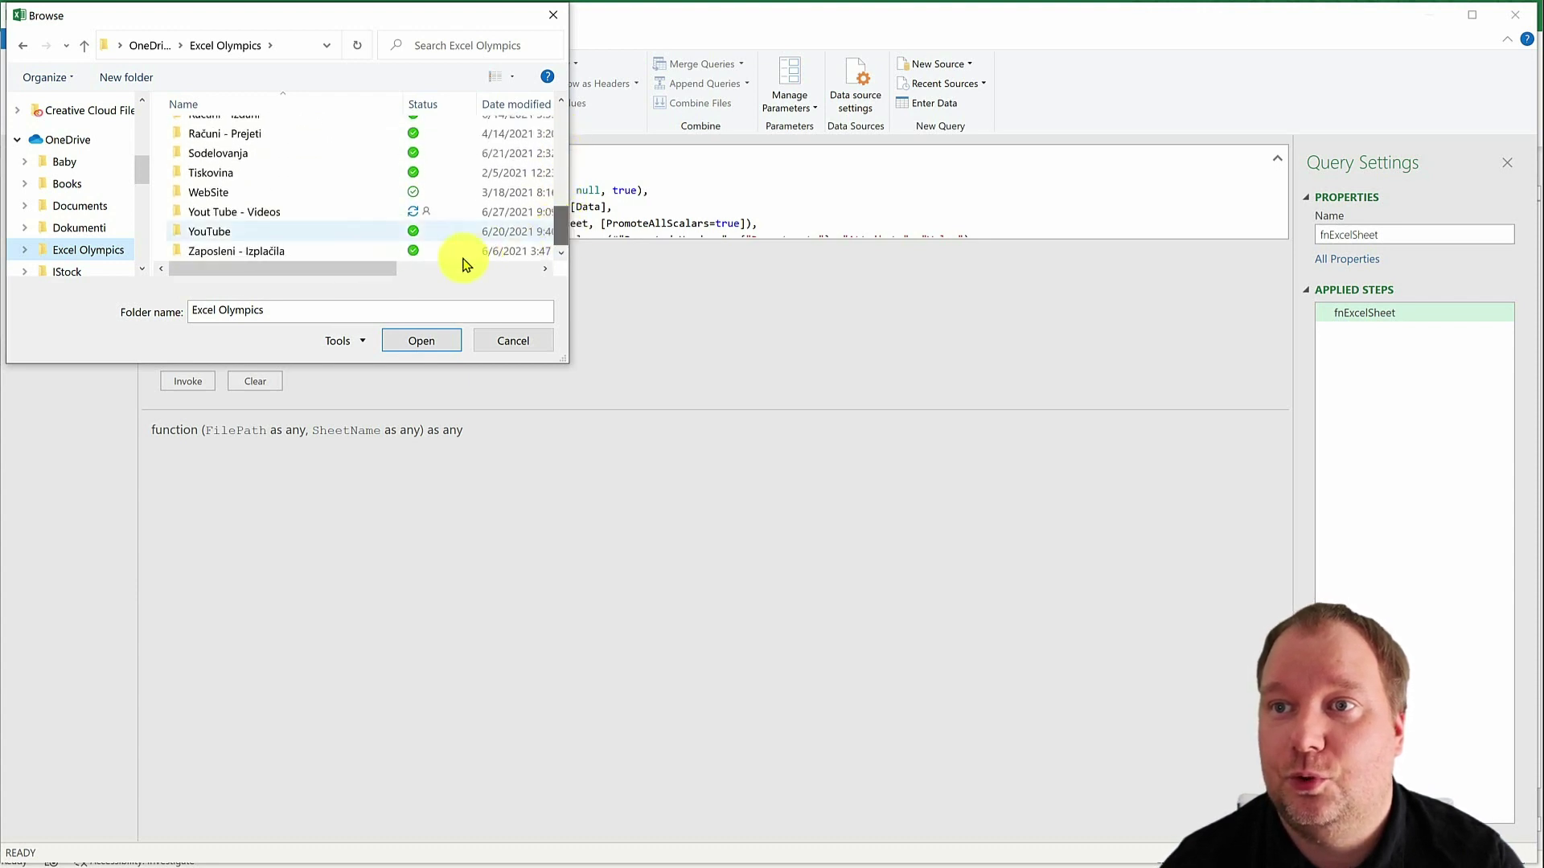
pyautogui.doubleClick(268, 213)
pyautogui.doubleClick(227, 169)
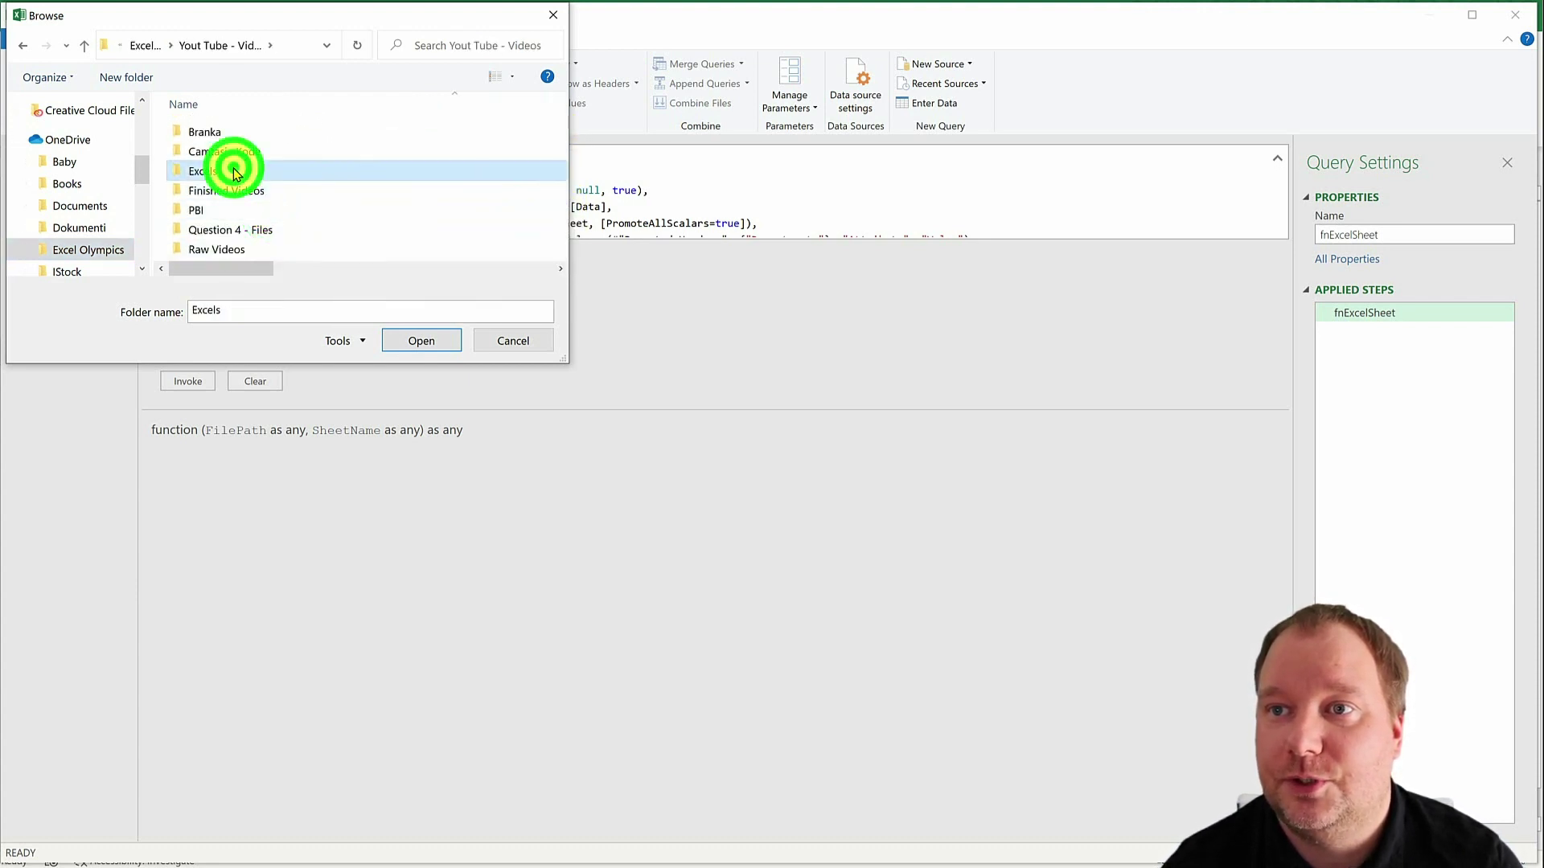
pyautogui.click(227, 131)
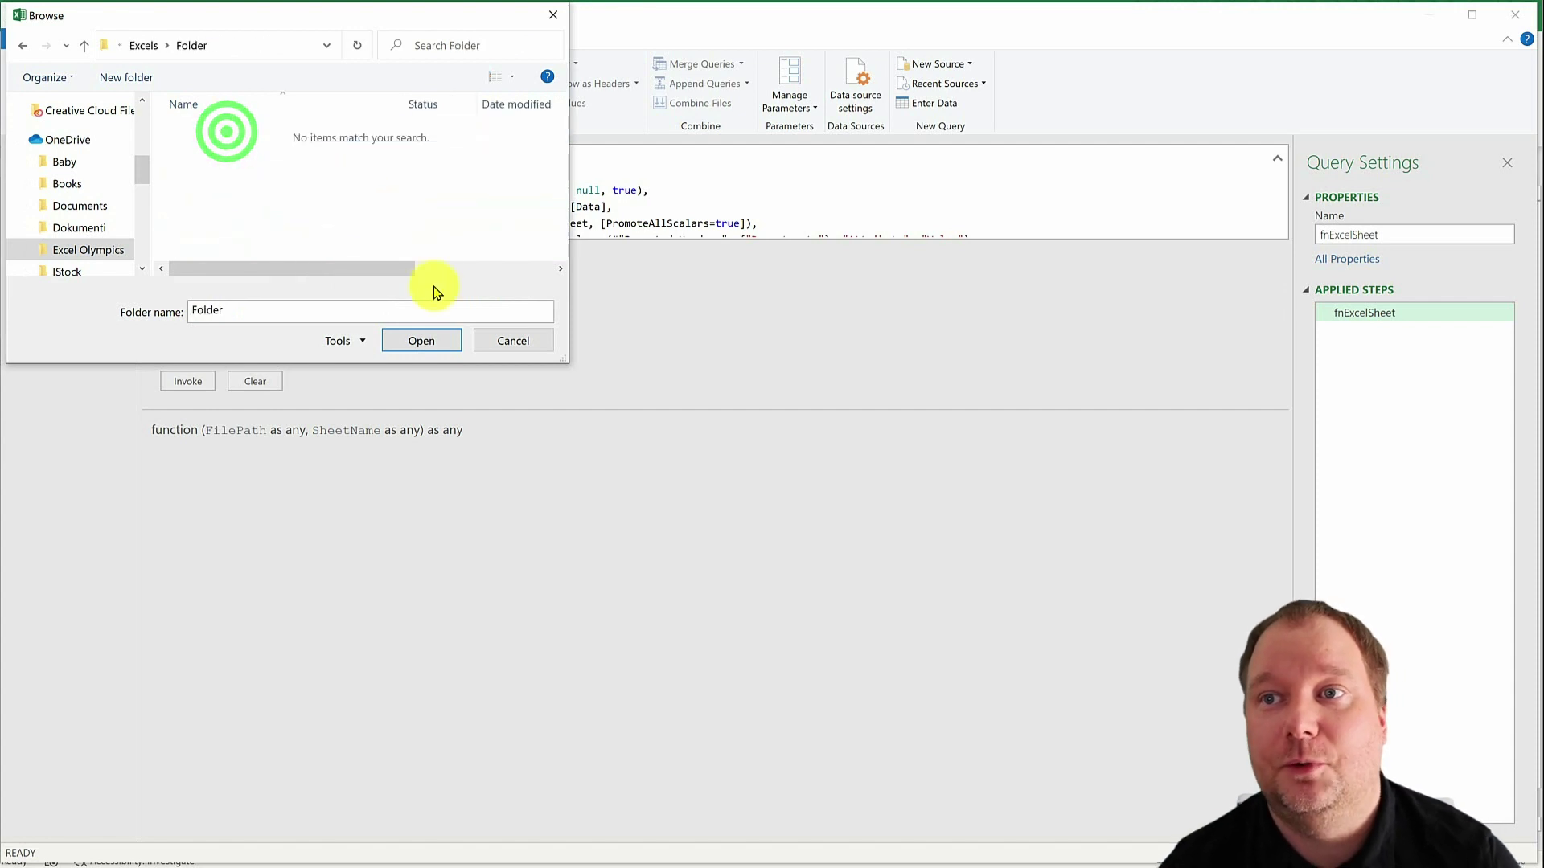
pyautogui.click(300, 20)
pyautogui.moveTo(300, 20); pyautogui.dragTo(436, 200)
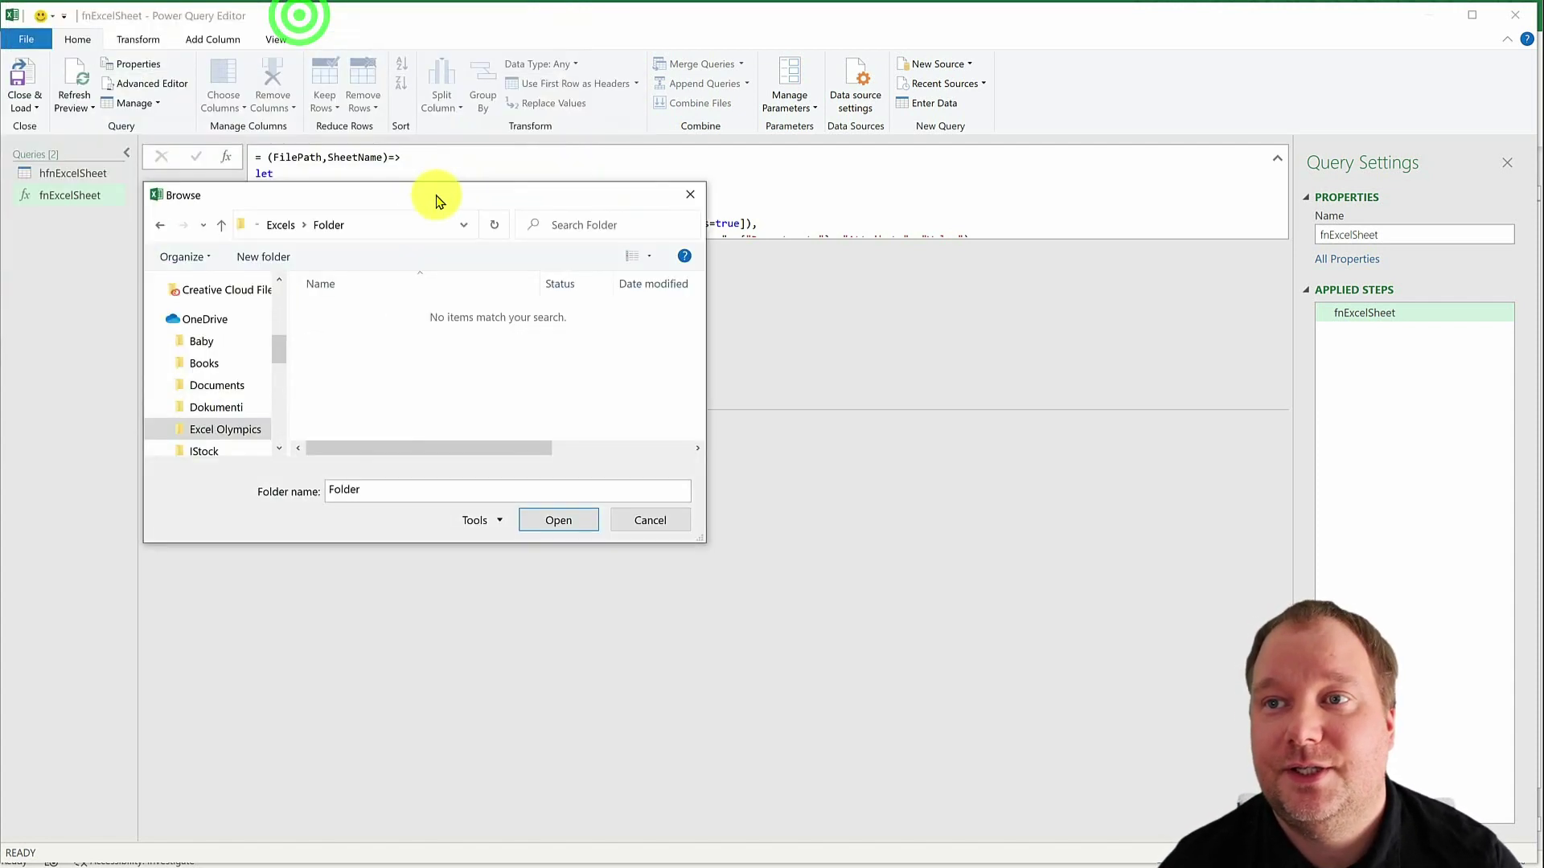
pyautogui.click(561, 521)
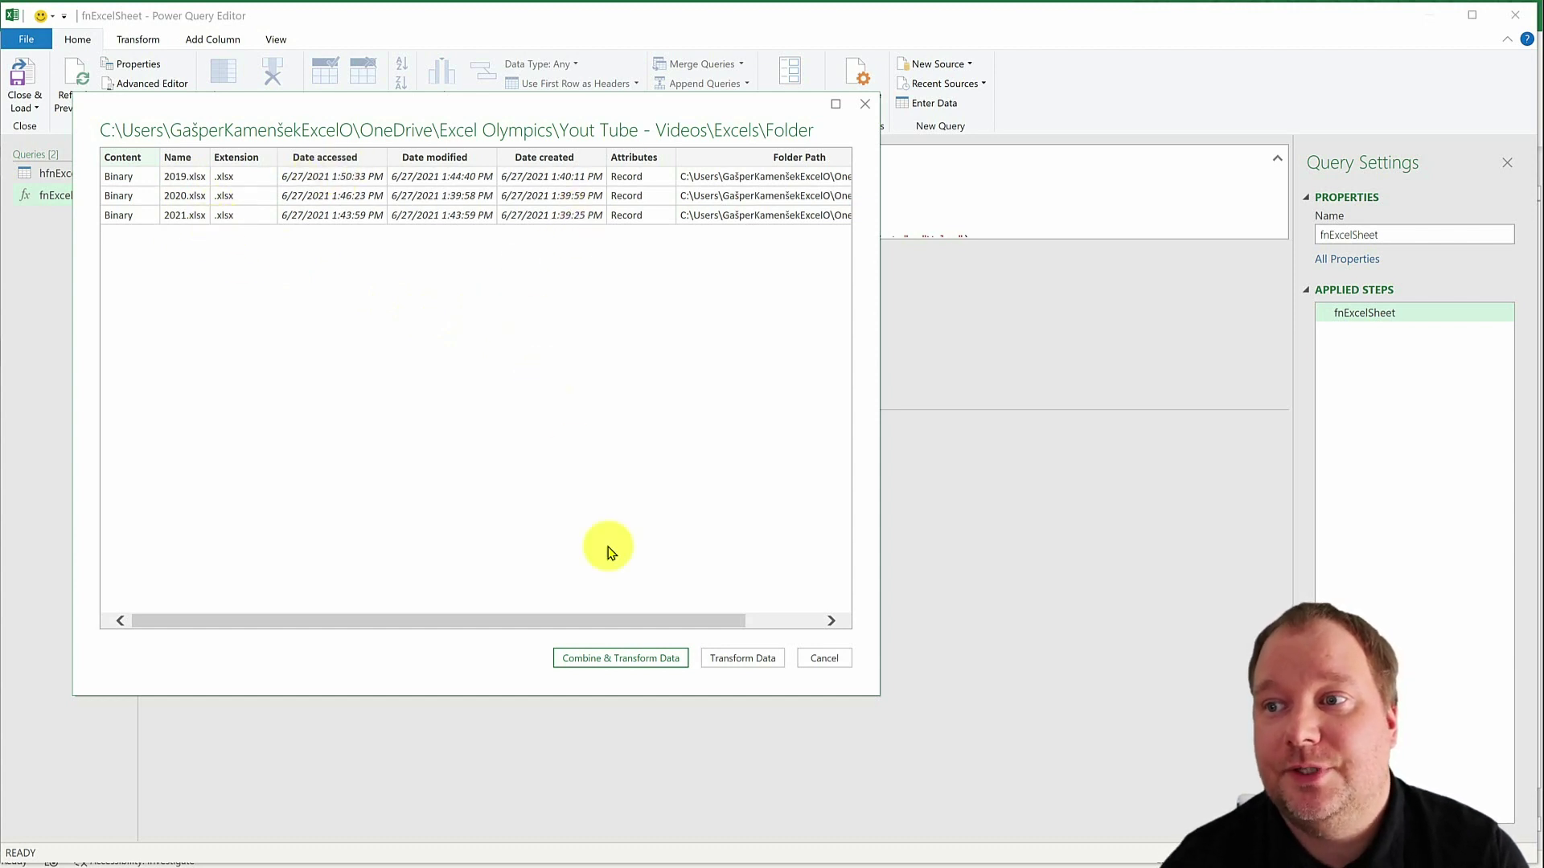
# - Load the folder's file list into Power Query Editor and select the Extension column
pyautogui.click(766, 658)
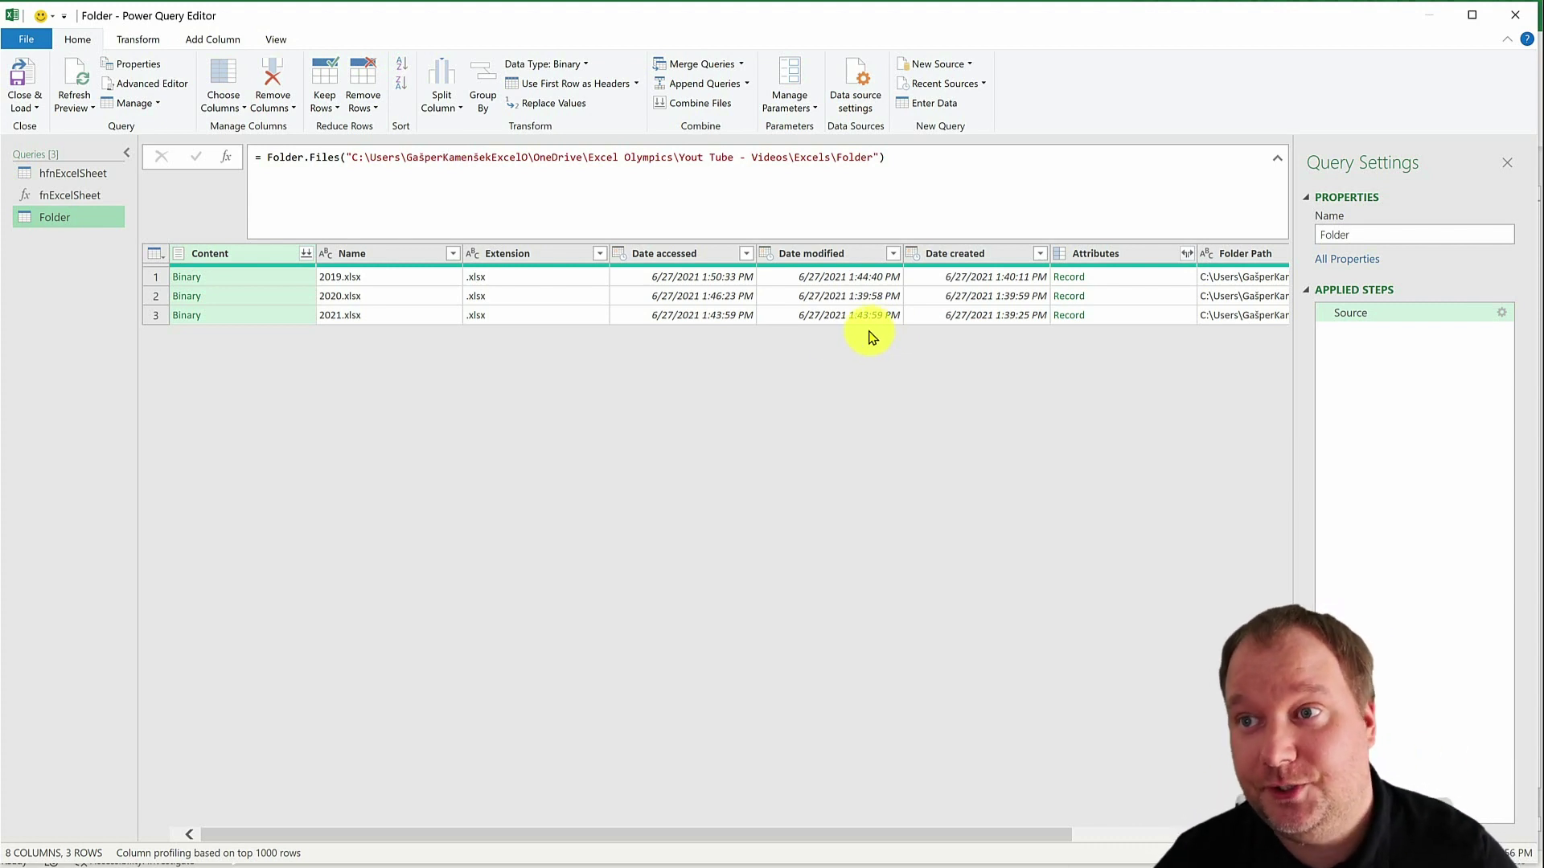
pyautogui.click(541, 256)
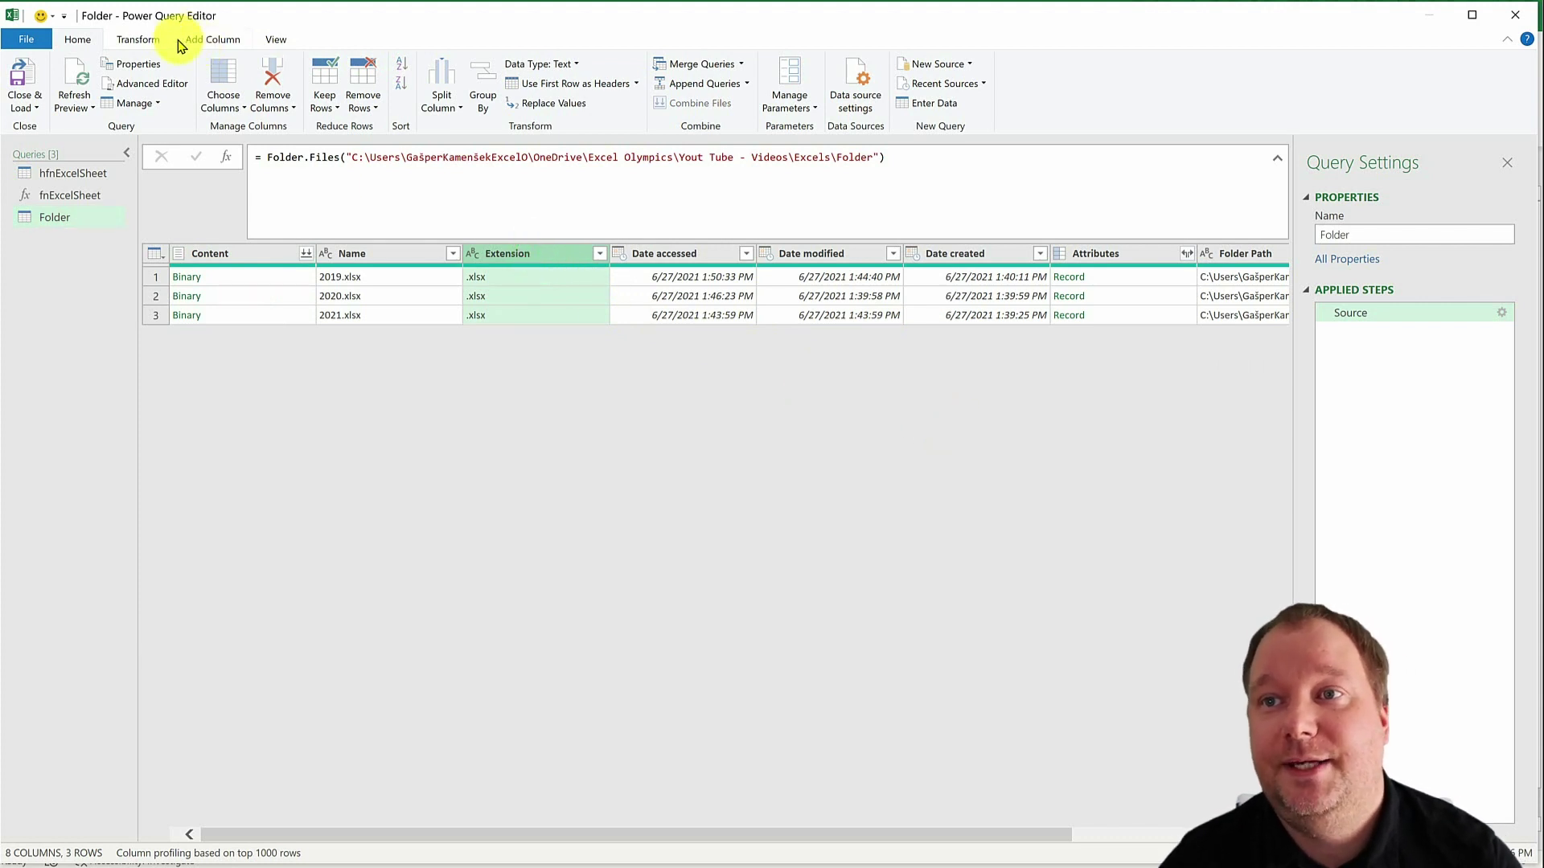
# - Convert the Extension column values to UPPERCASE
pyautogui.click(137, 39)
pyautogui.click(565, 104)
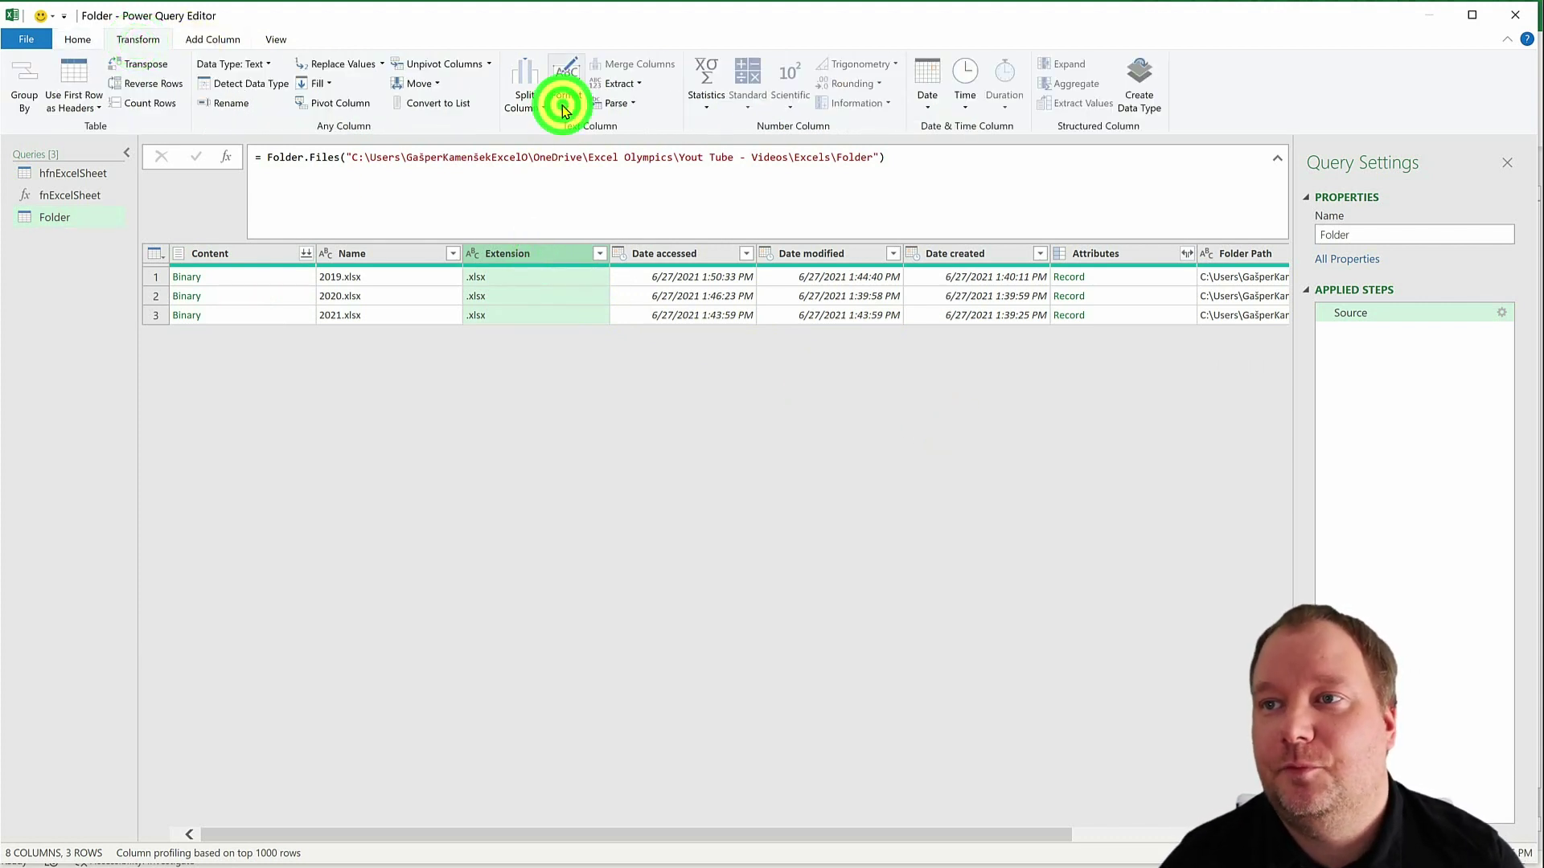
pyautogui.click(534, 141)
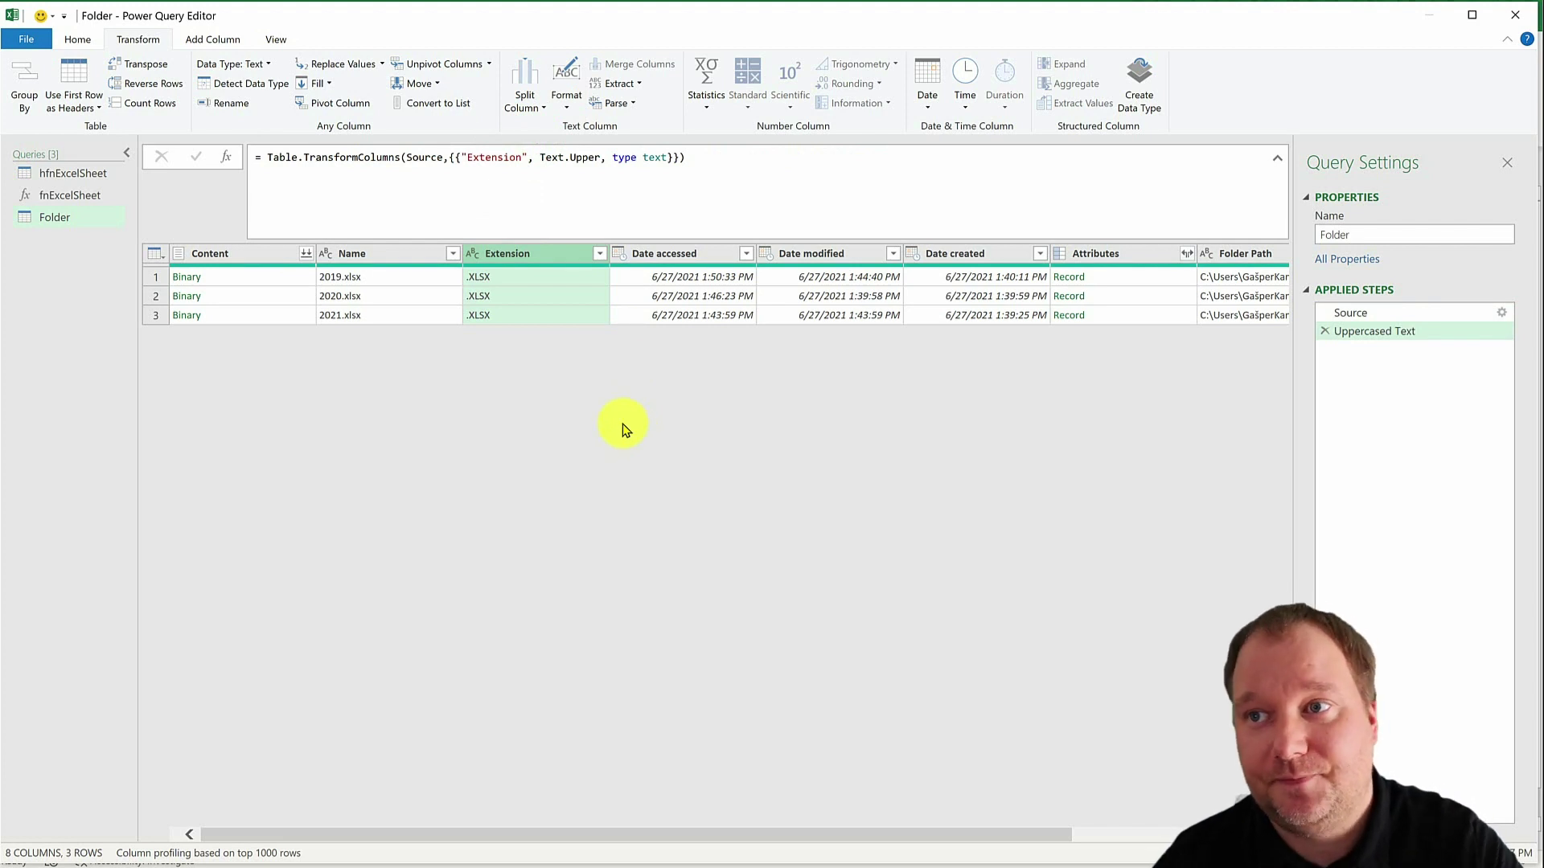
# - Filter the Extension column to keep only rows equal to .XLSX
pyautogui.click(600, 254)
pyautogui.moveTo(553, 389)
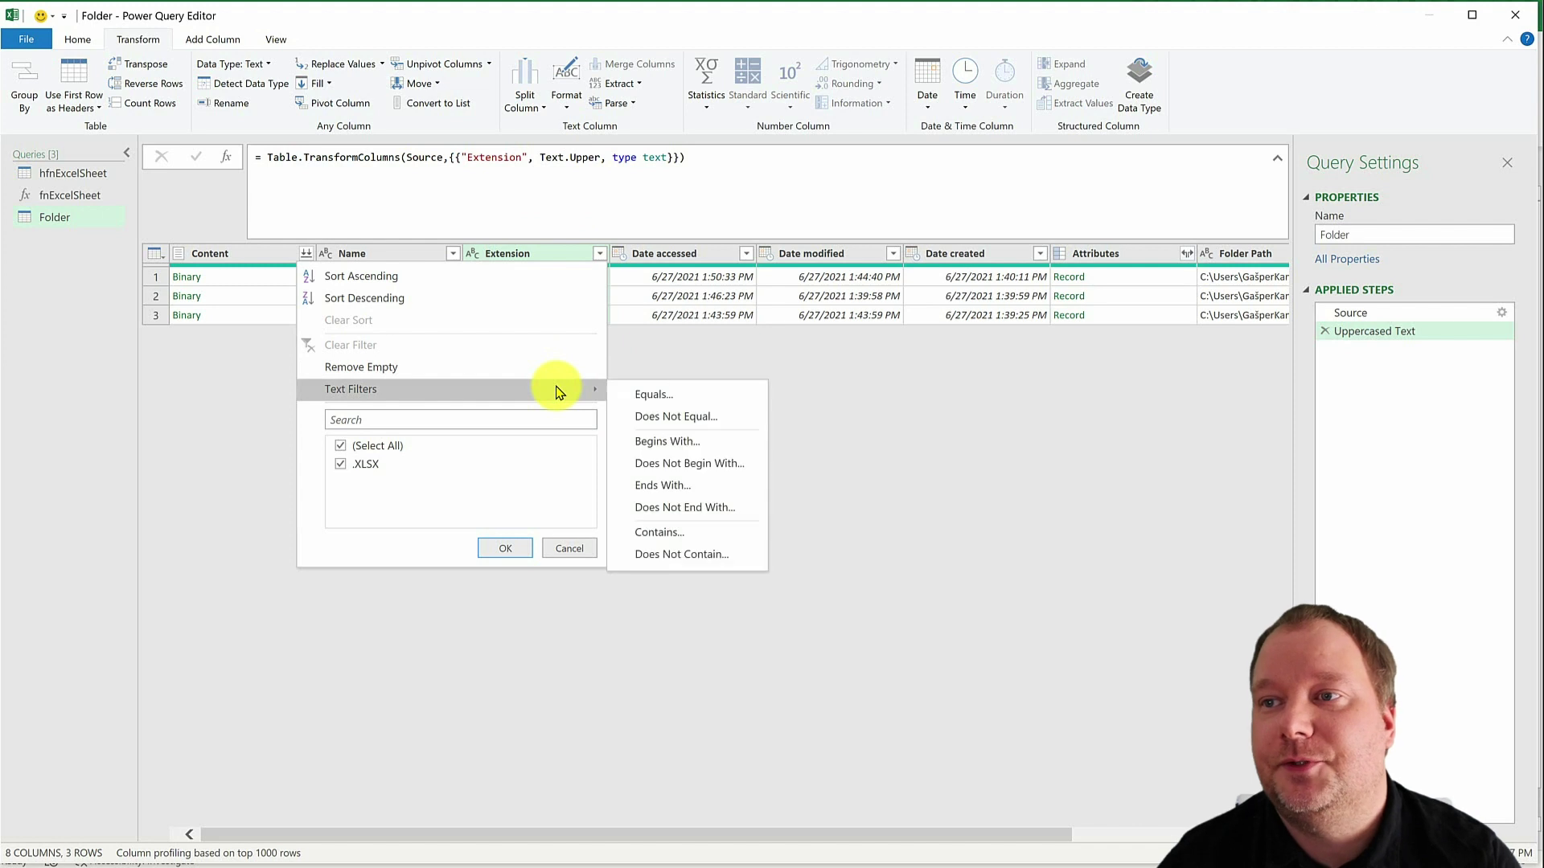
pyautogui.click(650, 391)
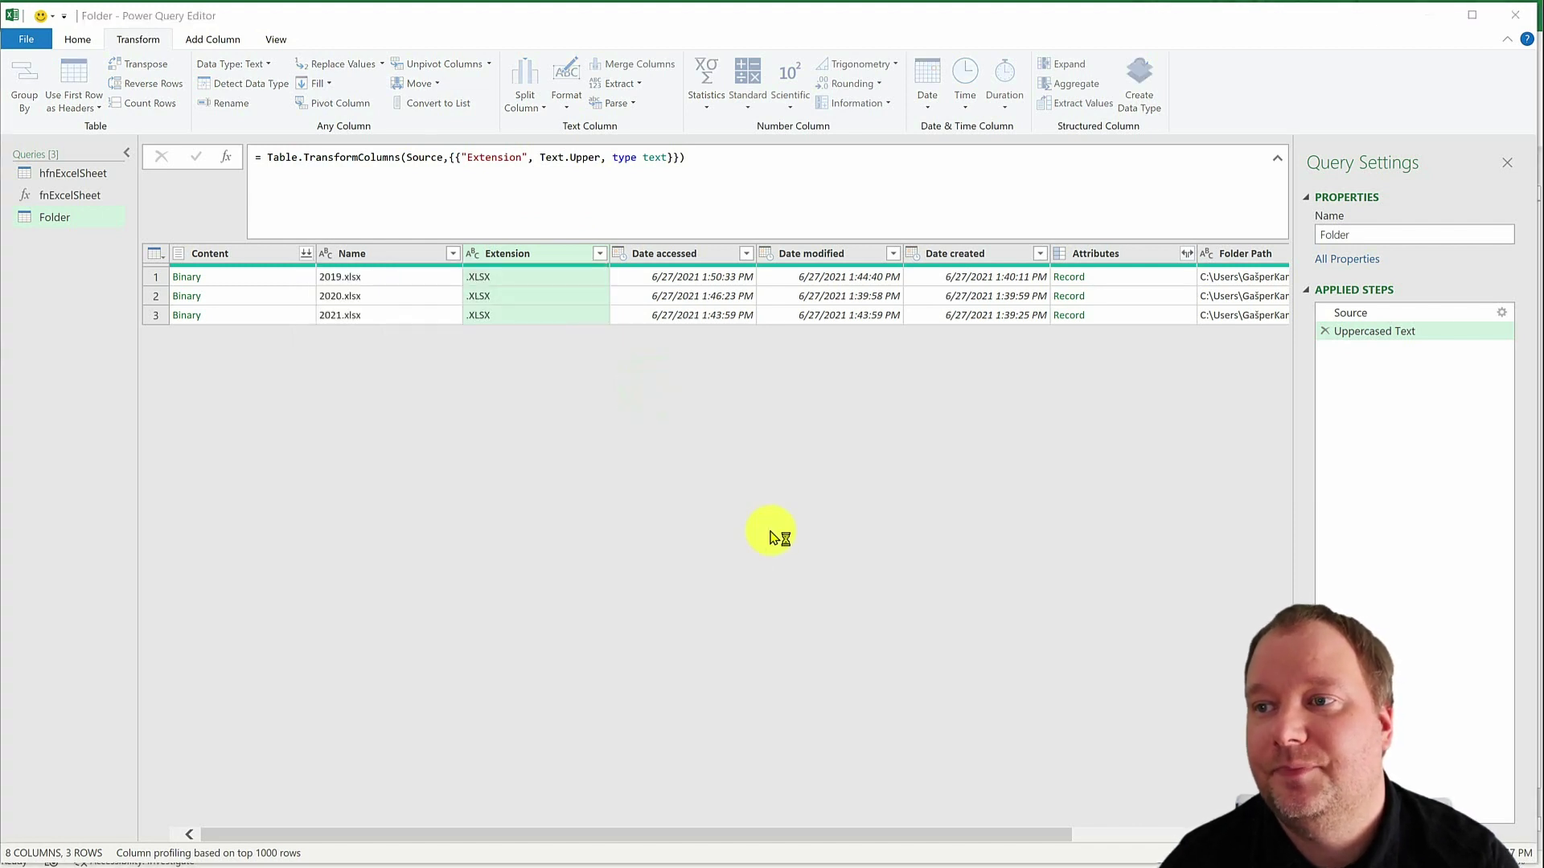
pyautogui.click(686, 487)
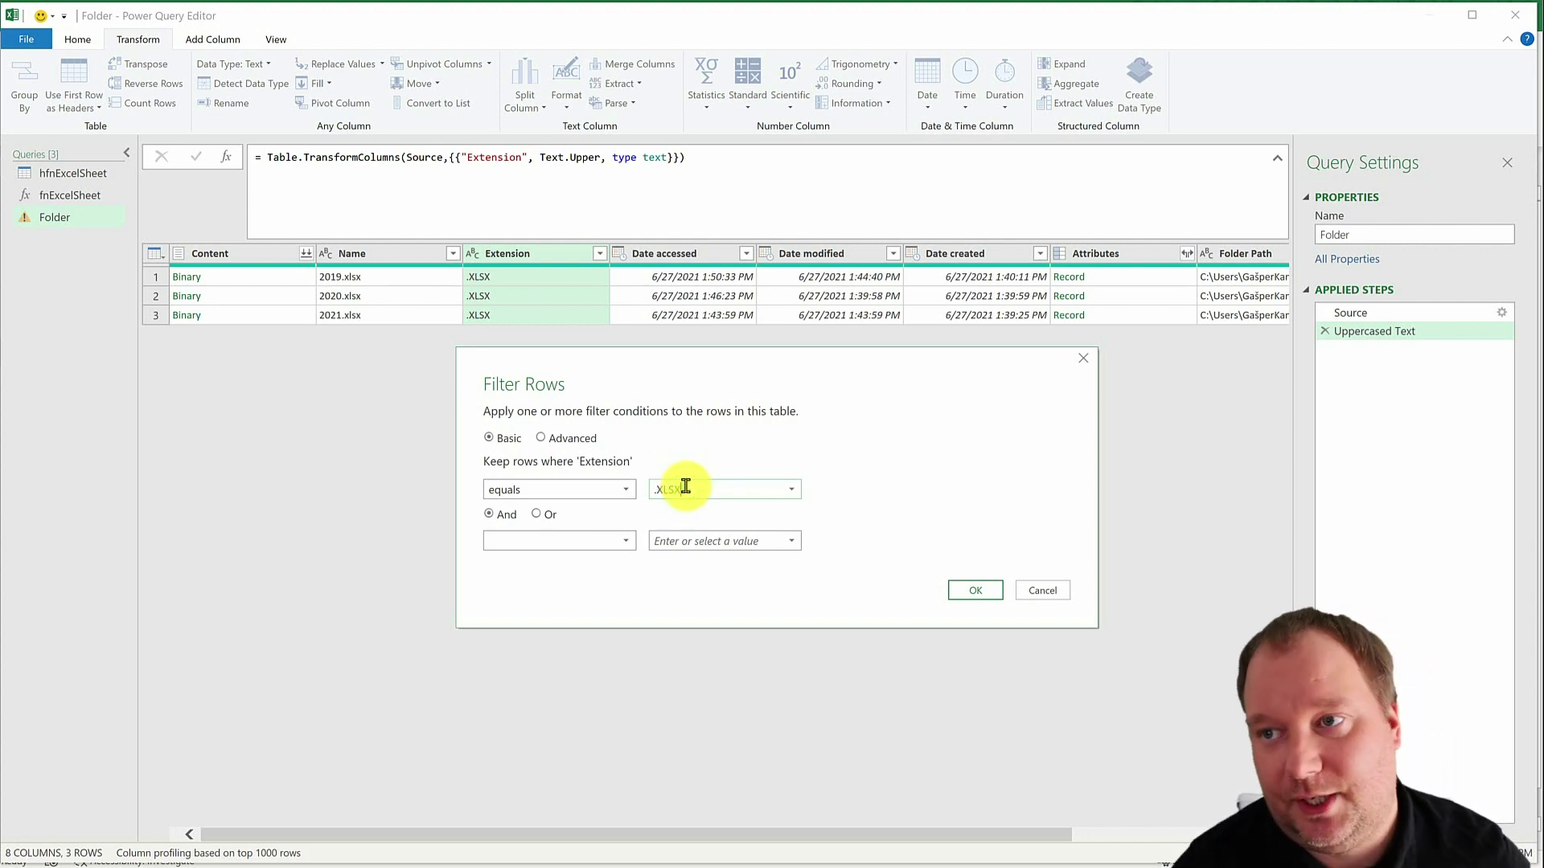
pyautogui.click(959, 591)
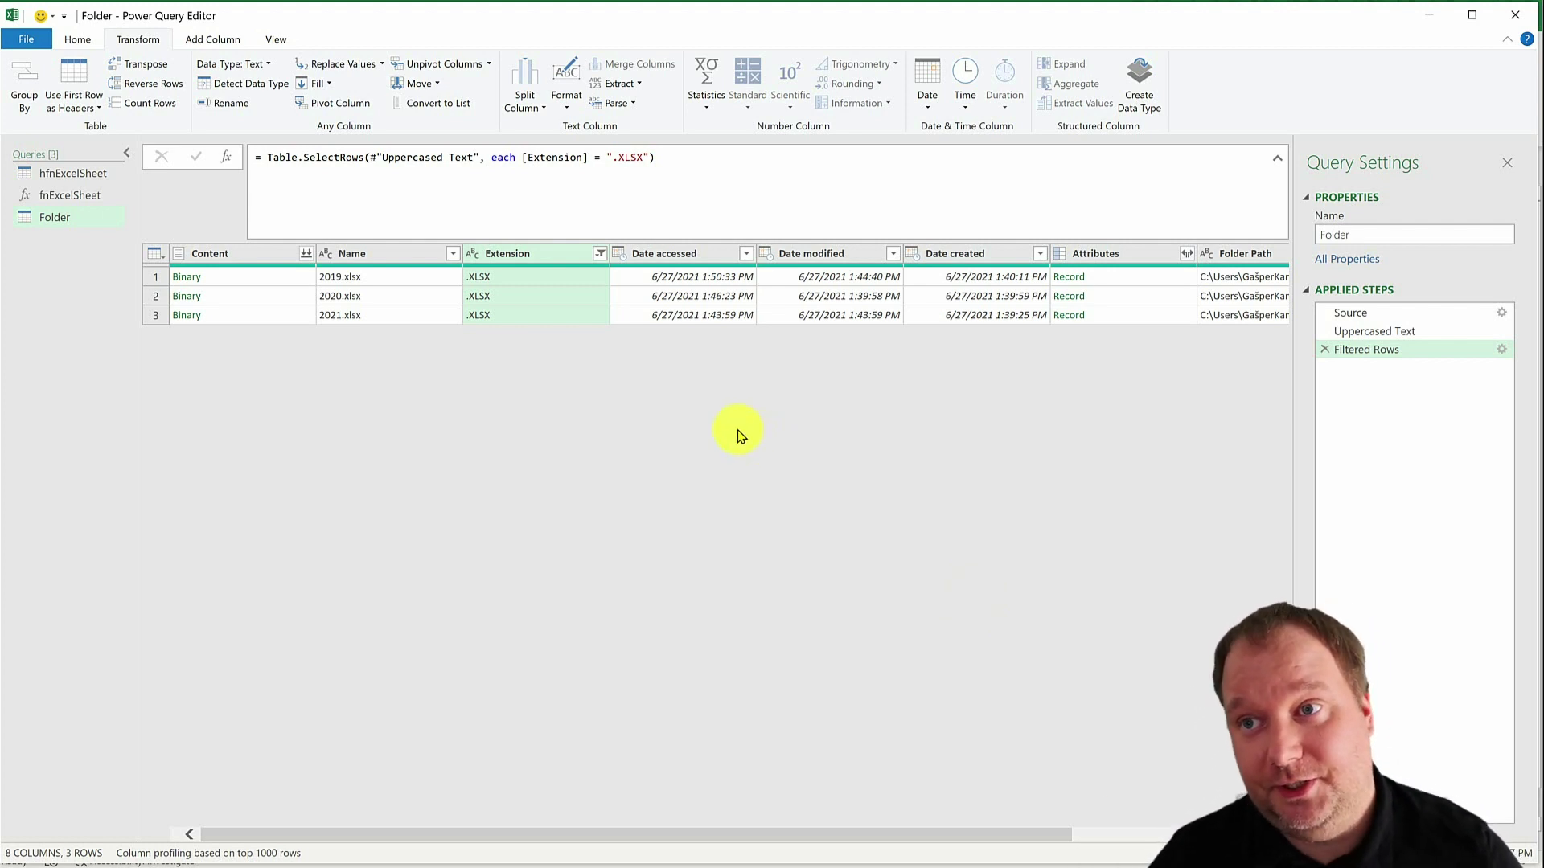
pyautogui.click(397, 255)
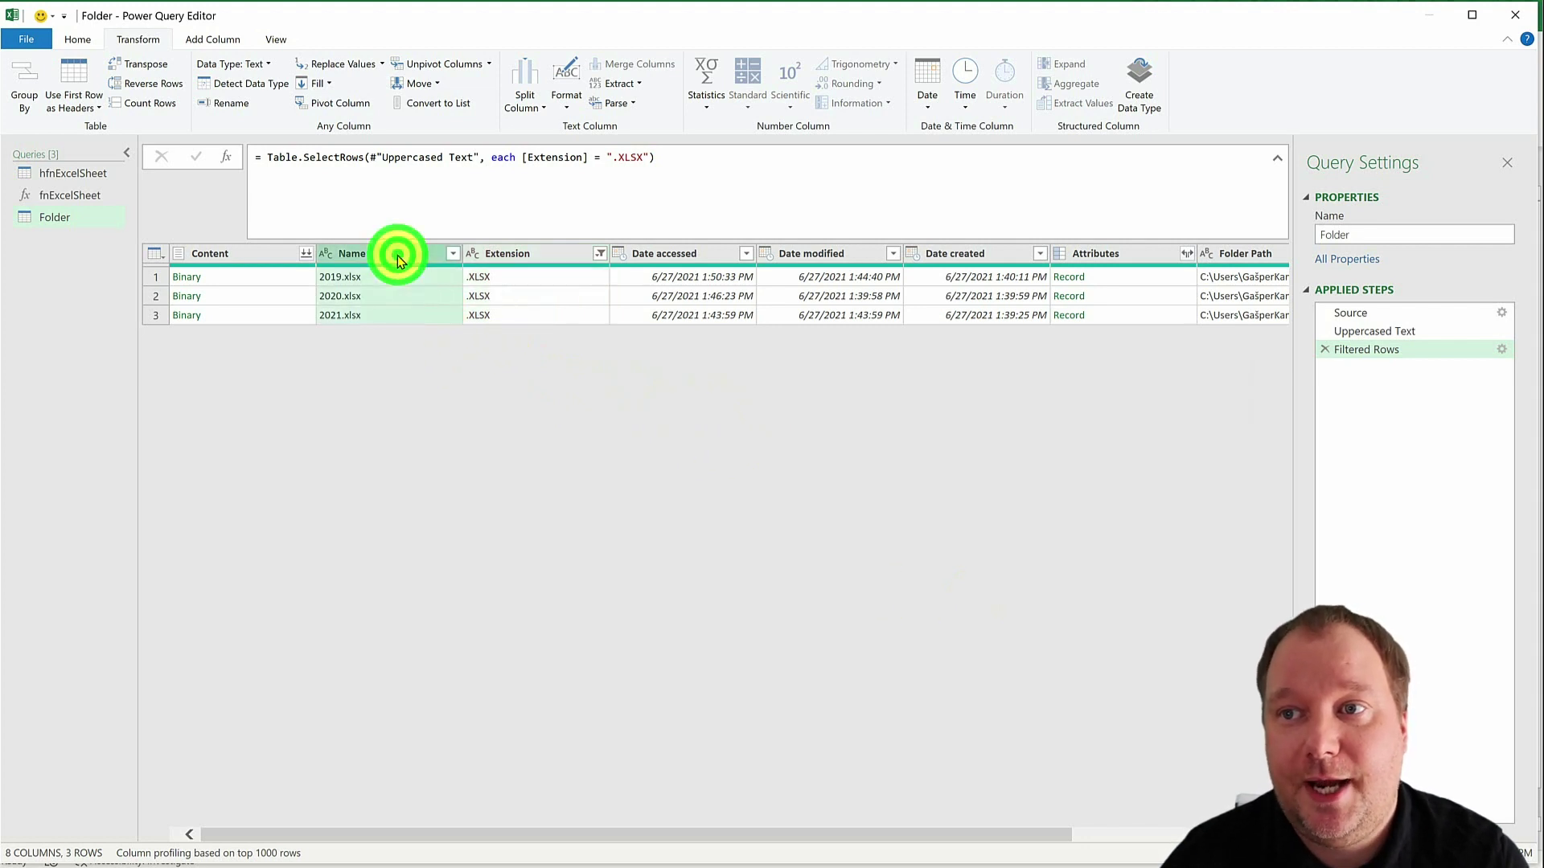
# - Filter the Name column with 'does not begin with' ~ to drop temporary files
pyautogui.click(452, 254)
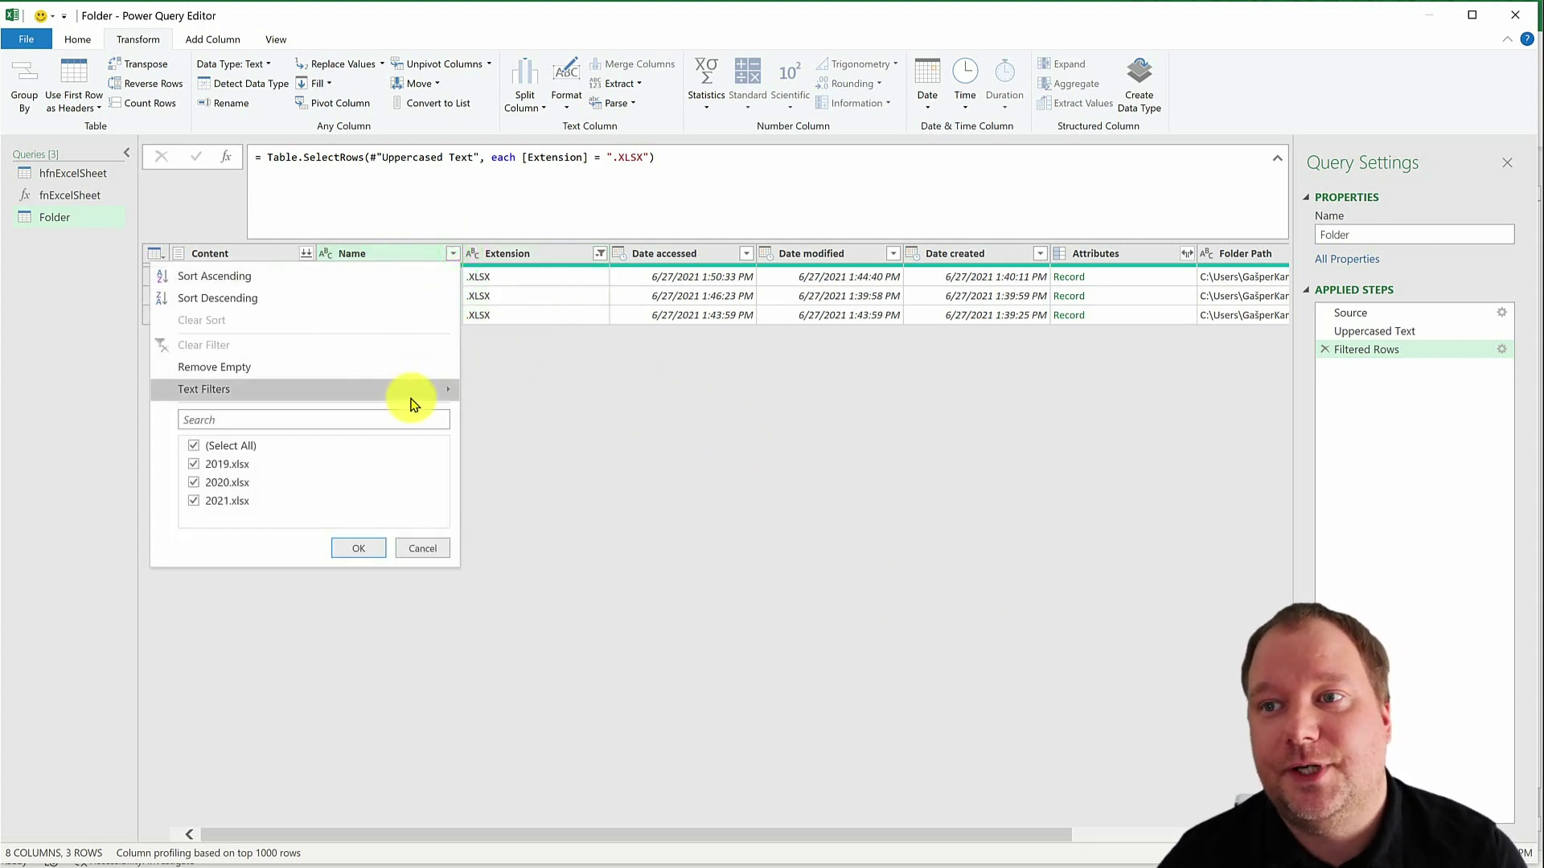
pyautogui.moveTo(413, 402)
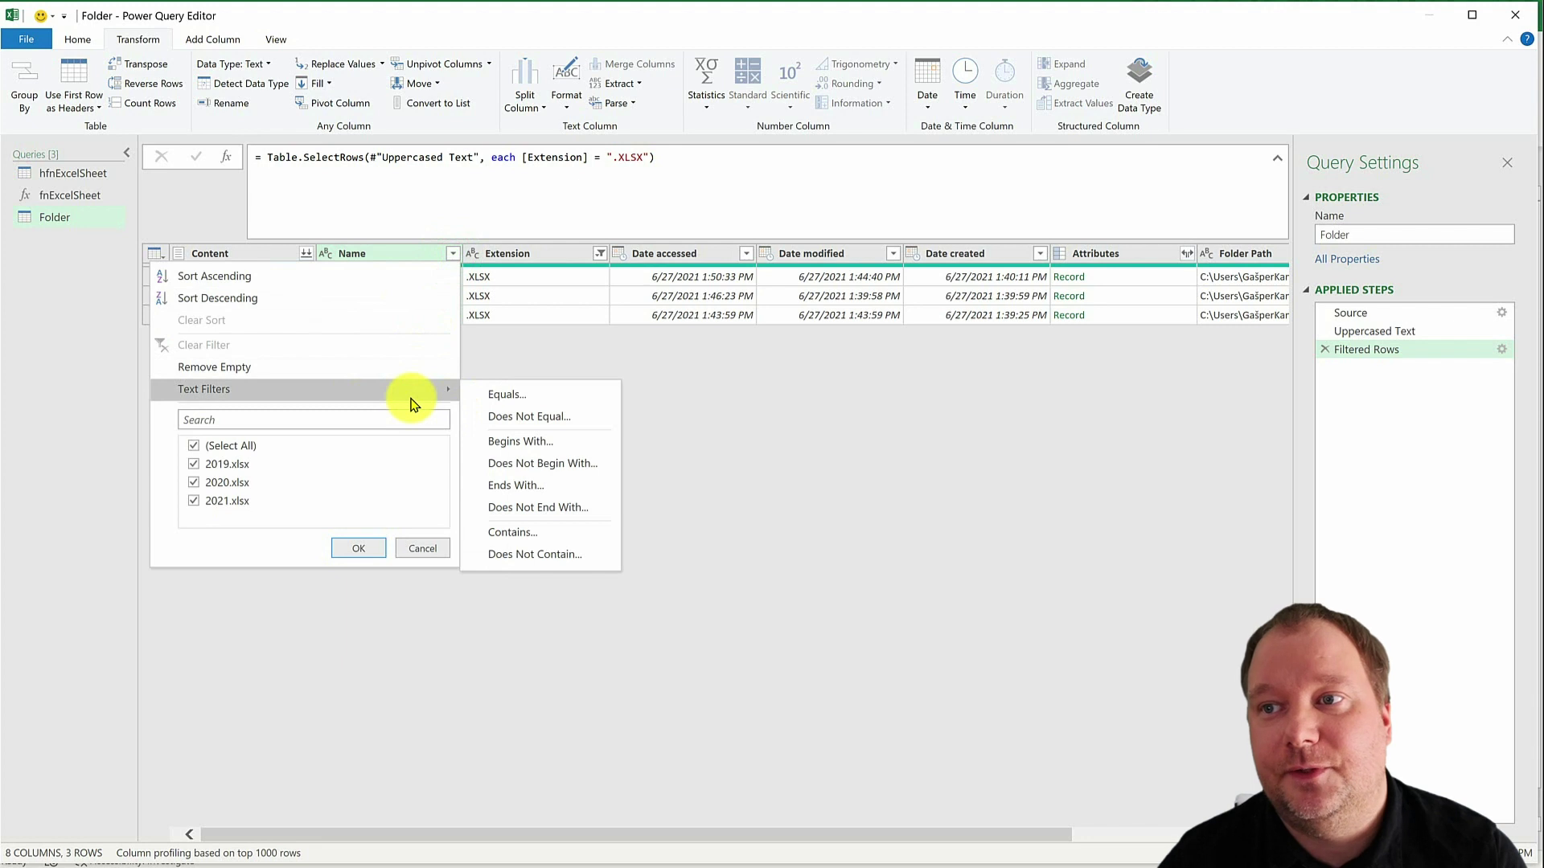
pyautogui.click(539, 465)
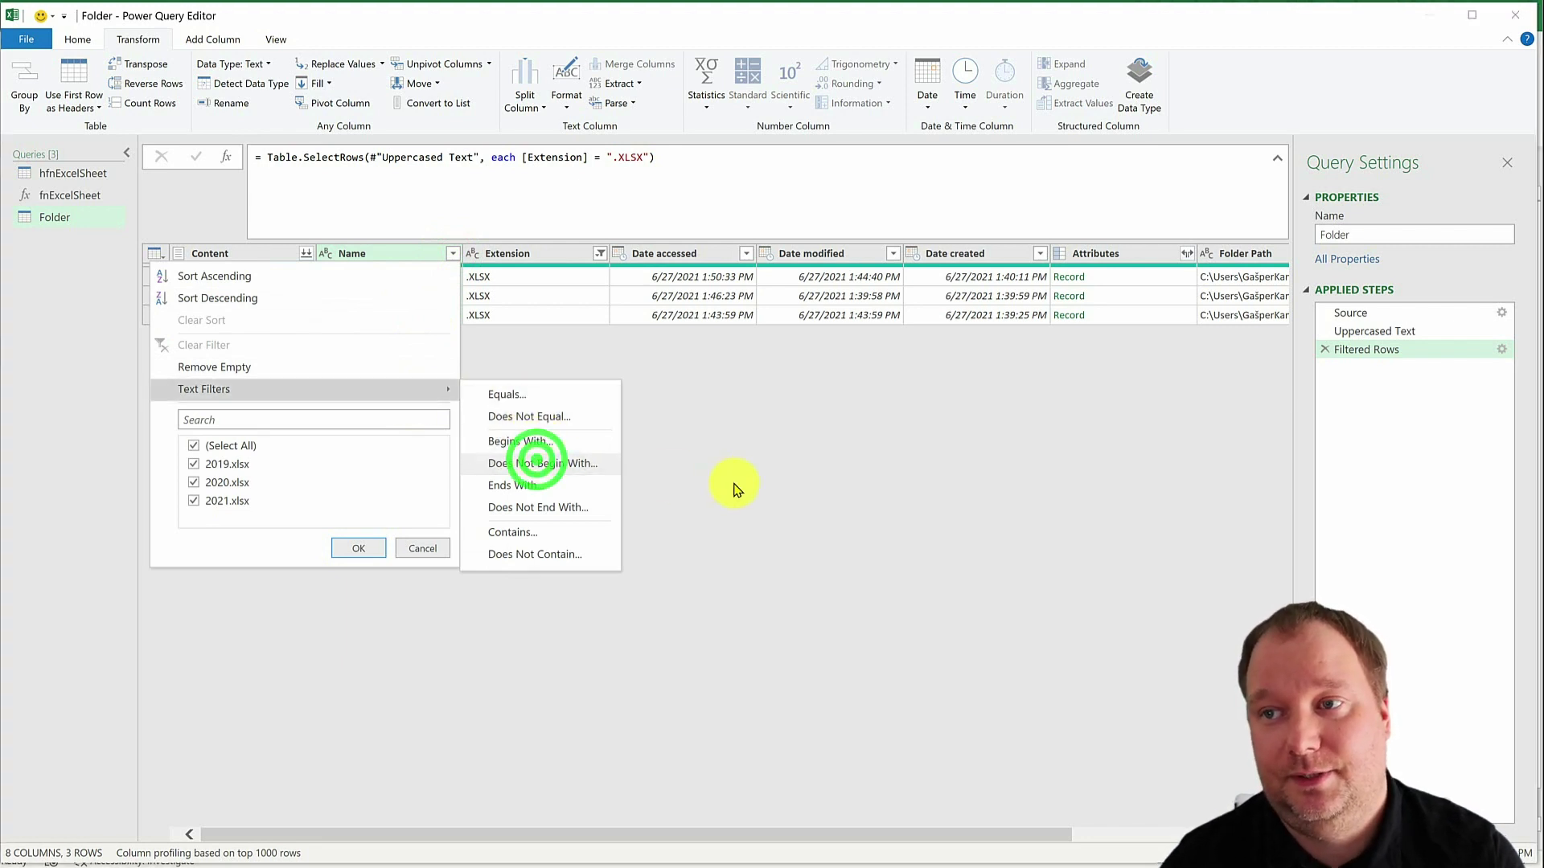
pyautogui.click(661, 494)
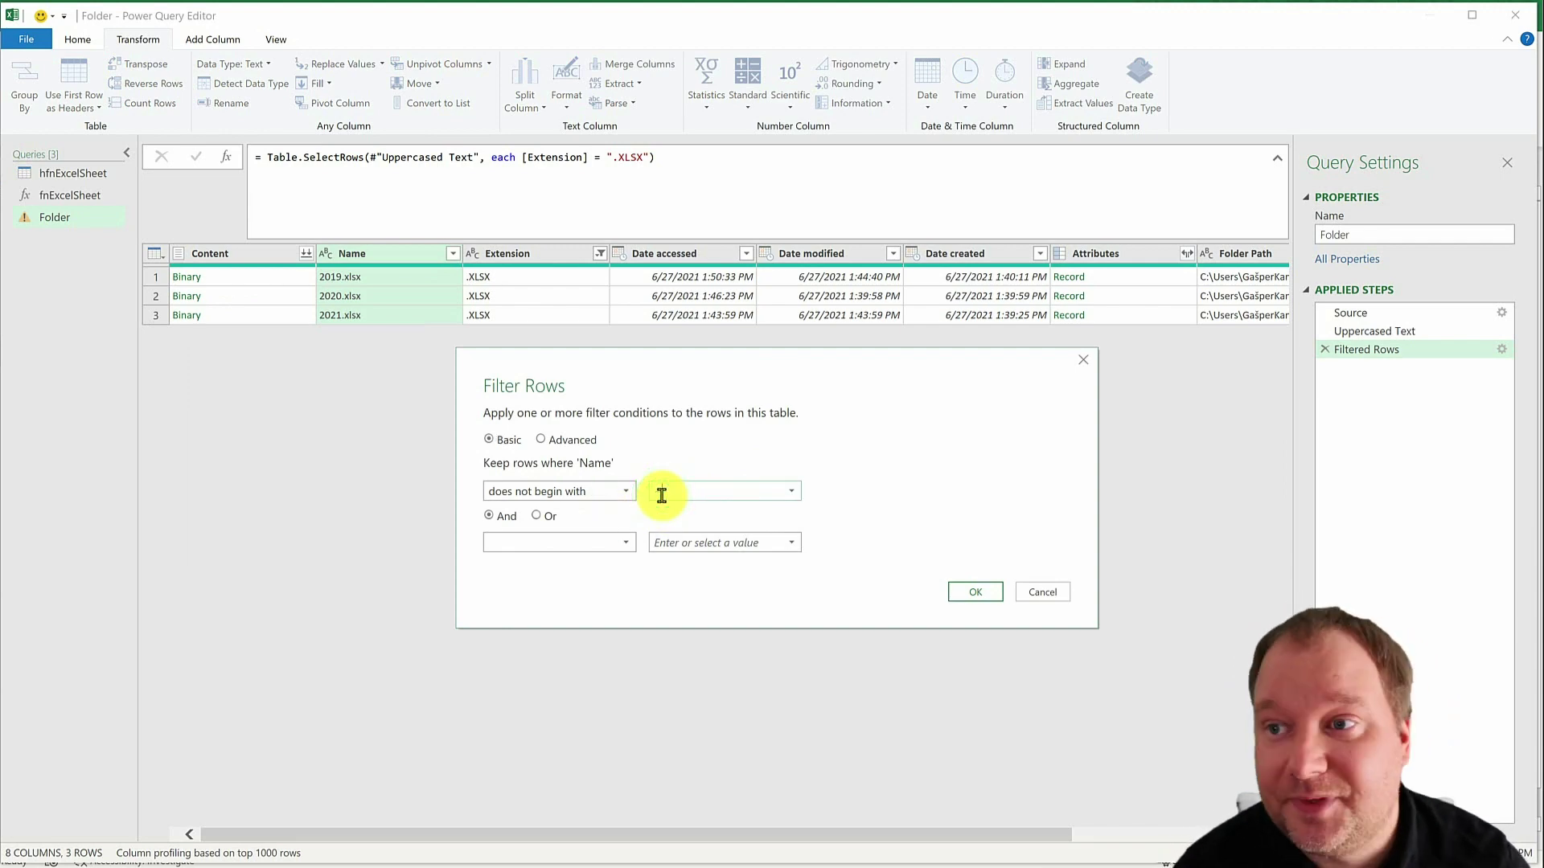
pyautogui.write('~')
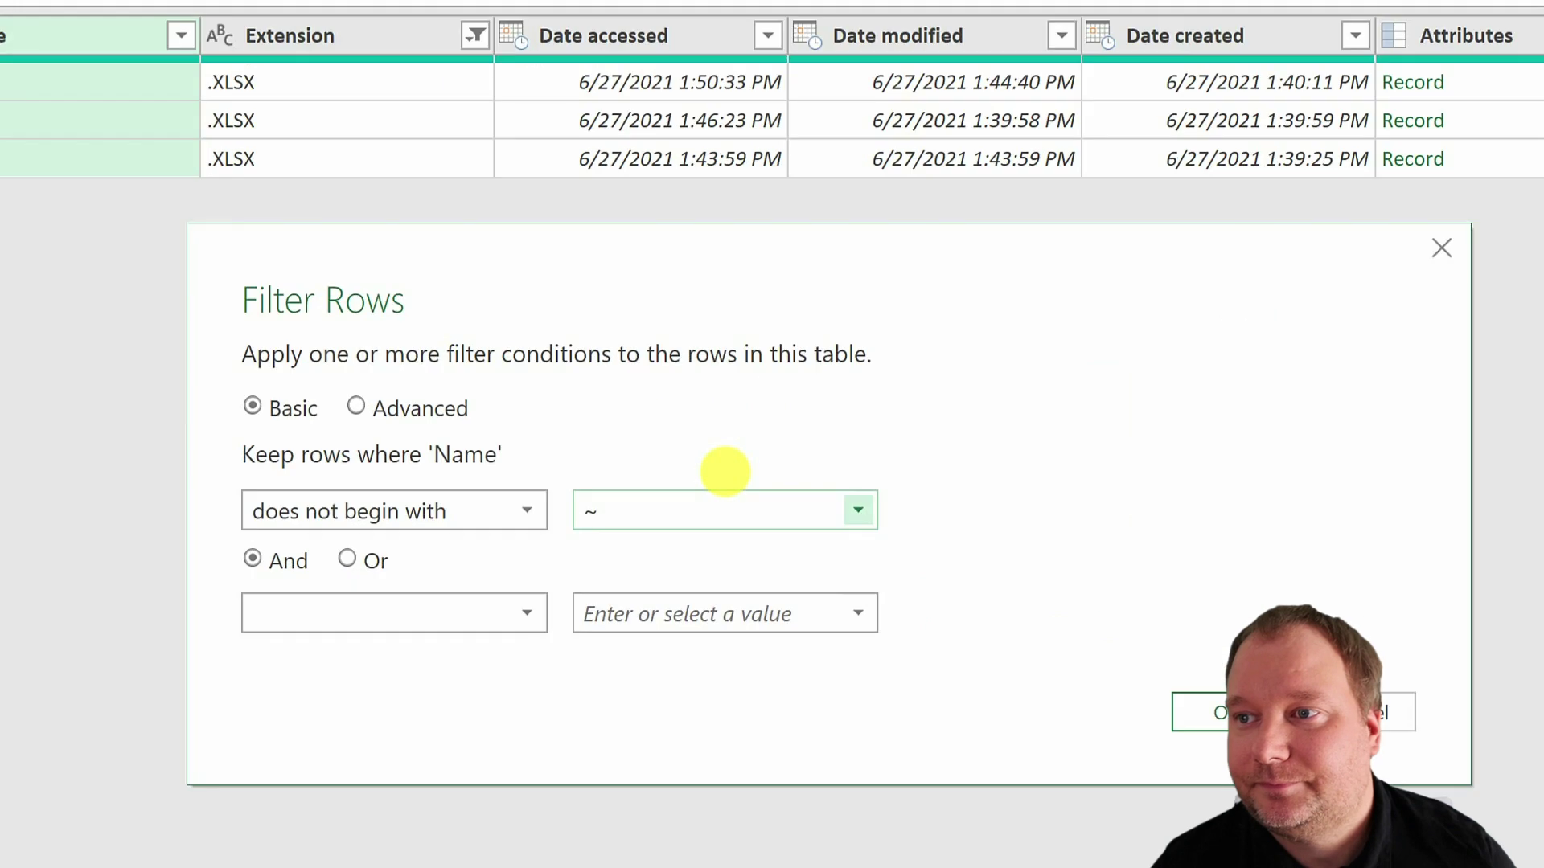
pyautogui.click(716, 472)
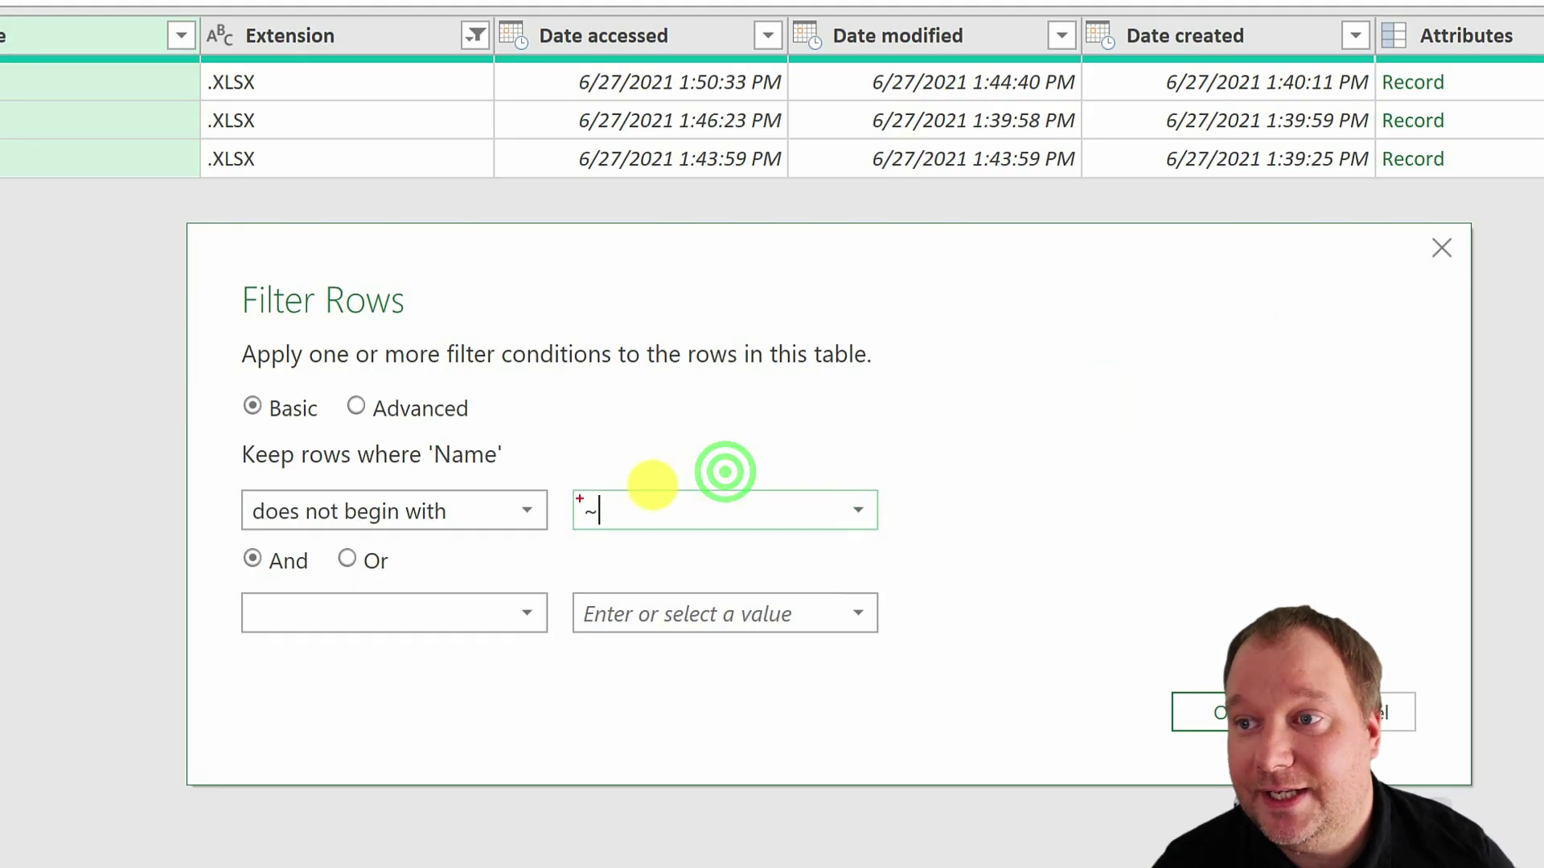
pyautogui.click(660, 486)
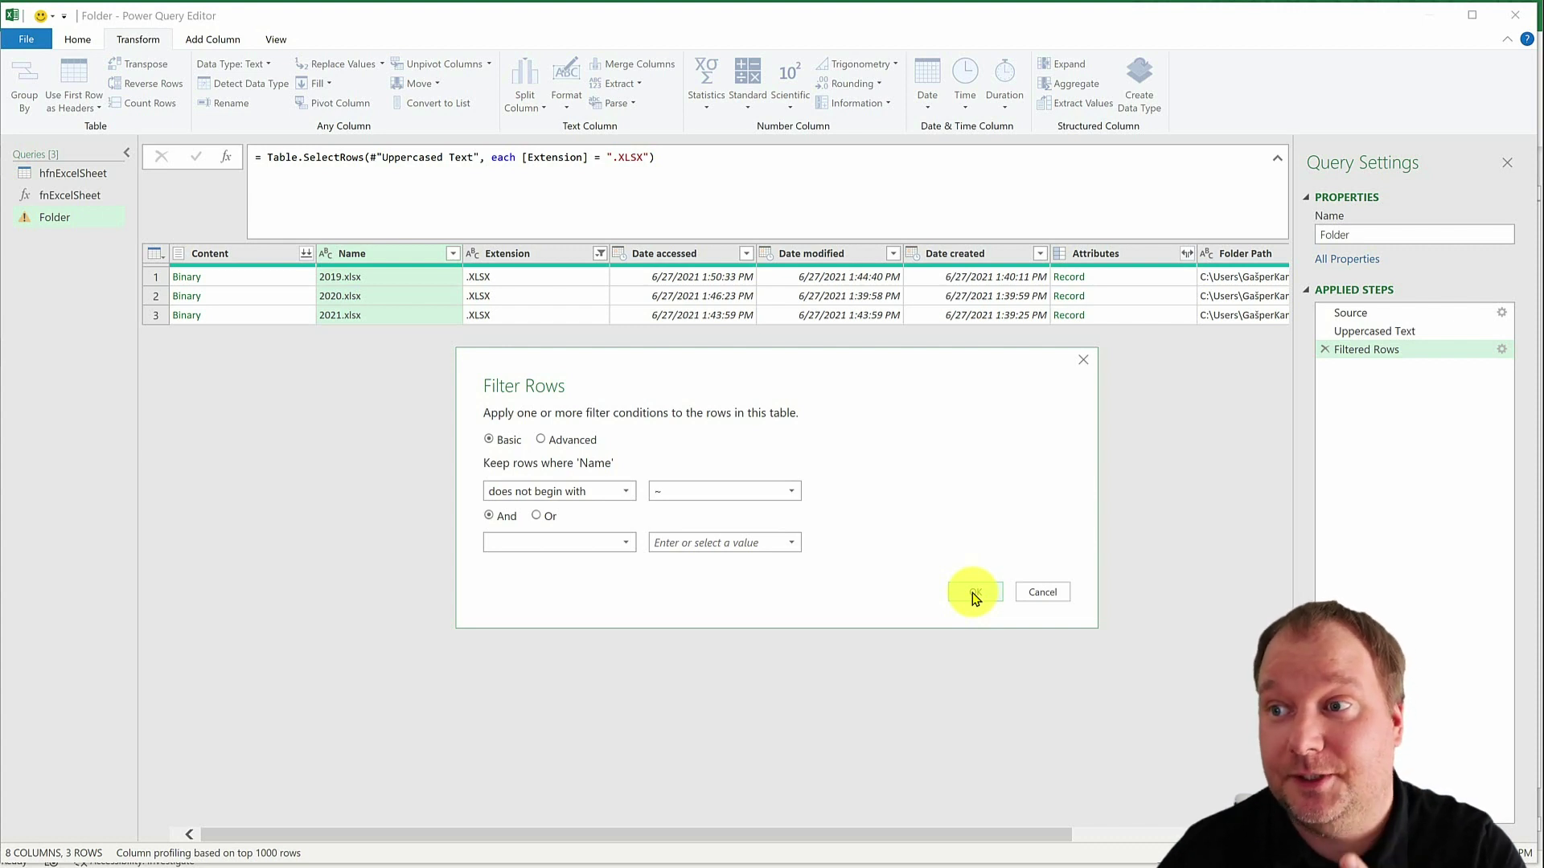
pyautogui.click(972, 591)
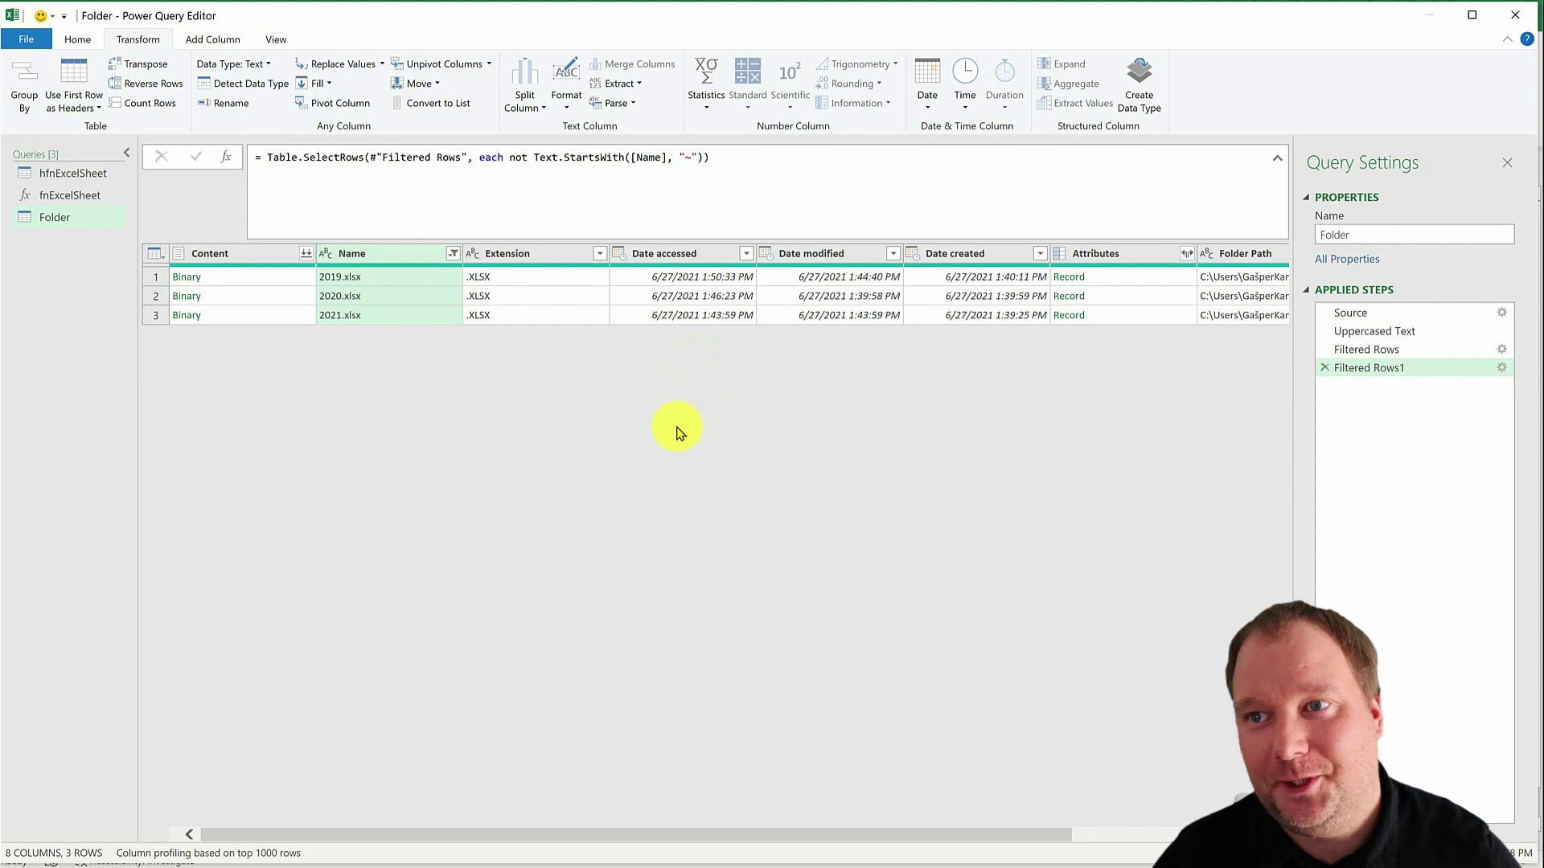
pyautogui.moveTo(764, 834); pyautogui.dragTo(884, 856)
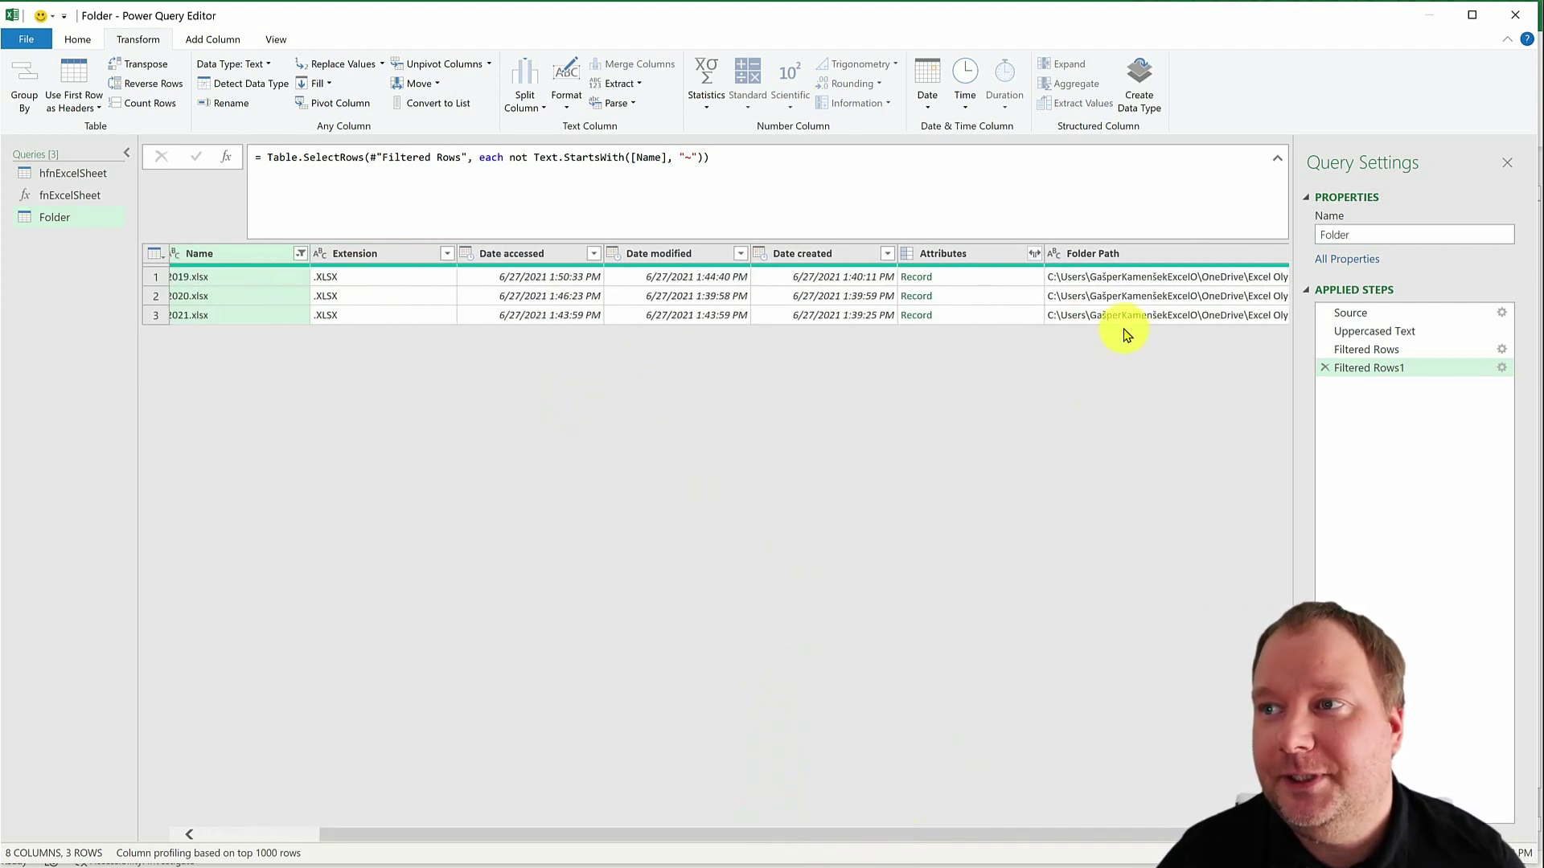
pyautogui.click(1134, 252)
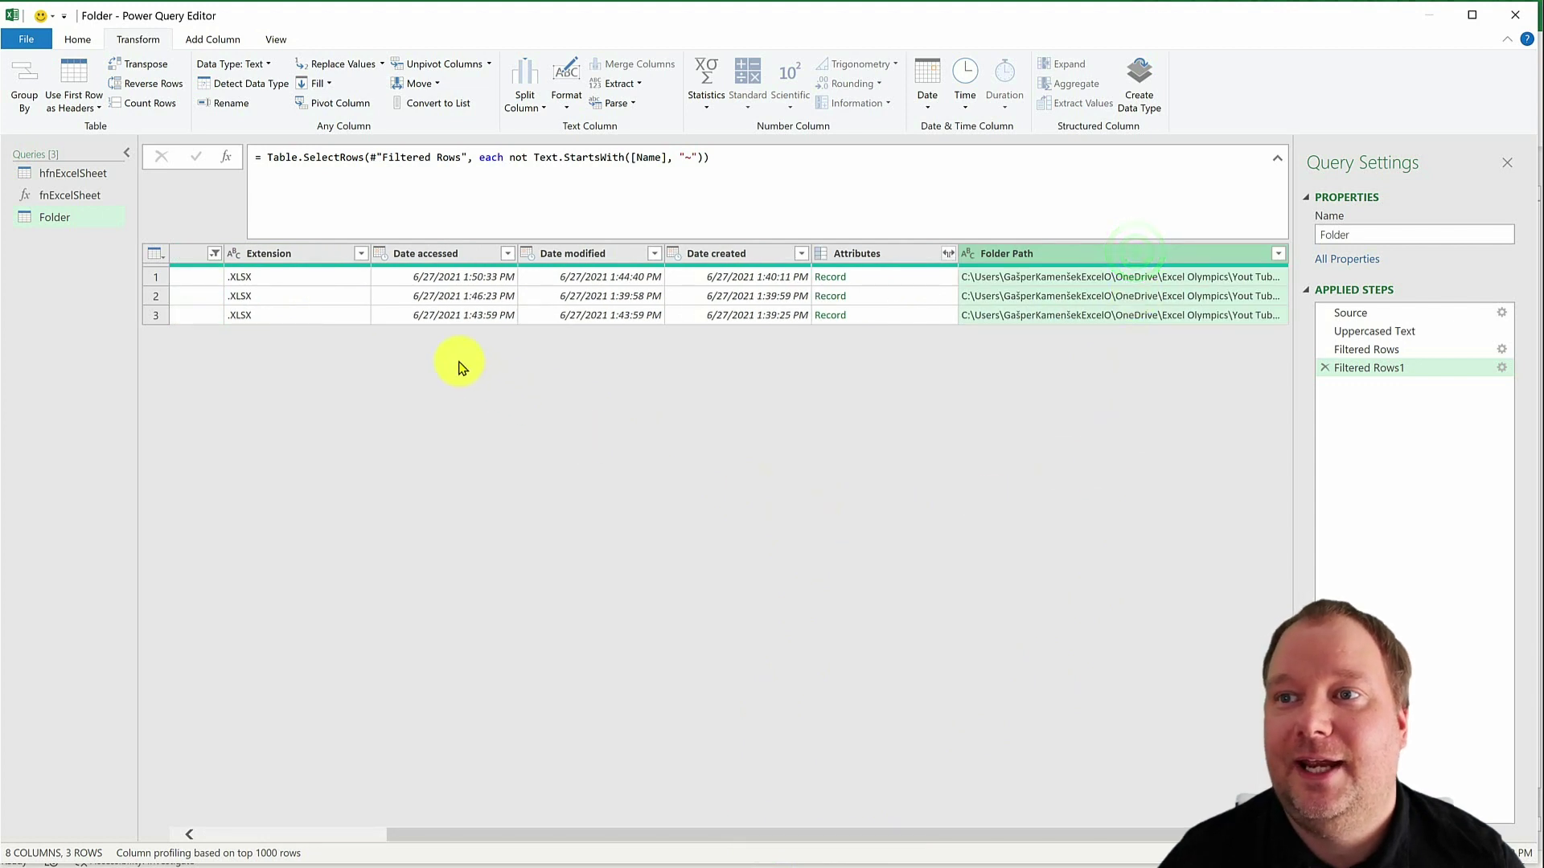
pyautogui.moveTo(858, 834); pyautogui.dragTo(673, 833)
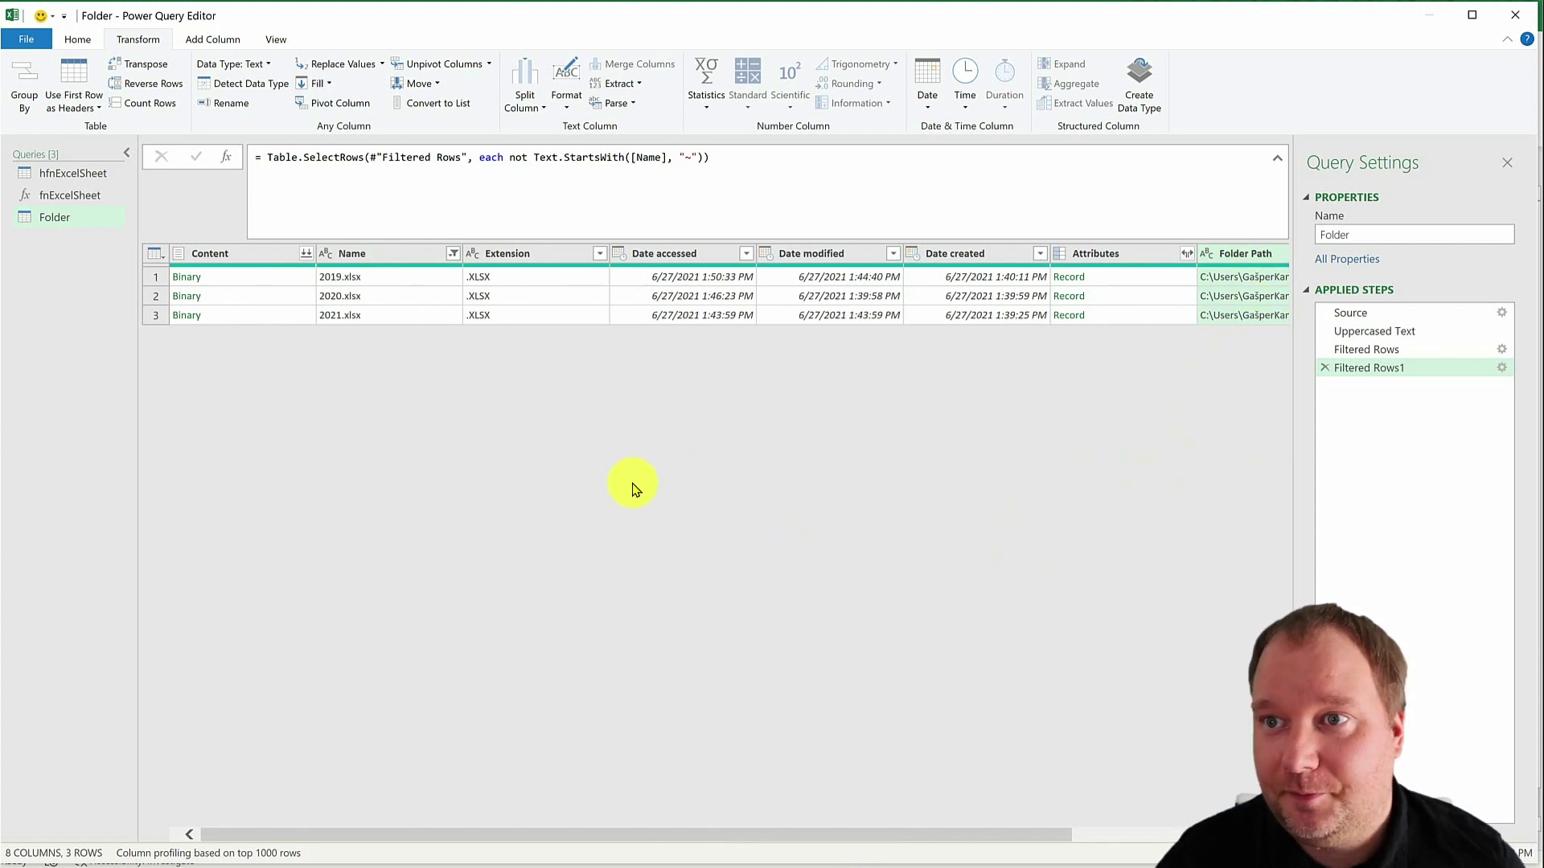
pyautogui.click(381, 255)
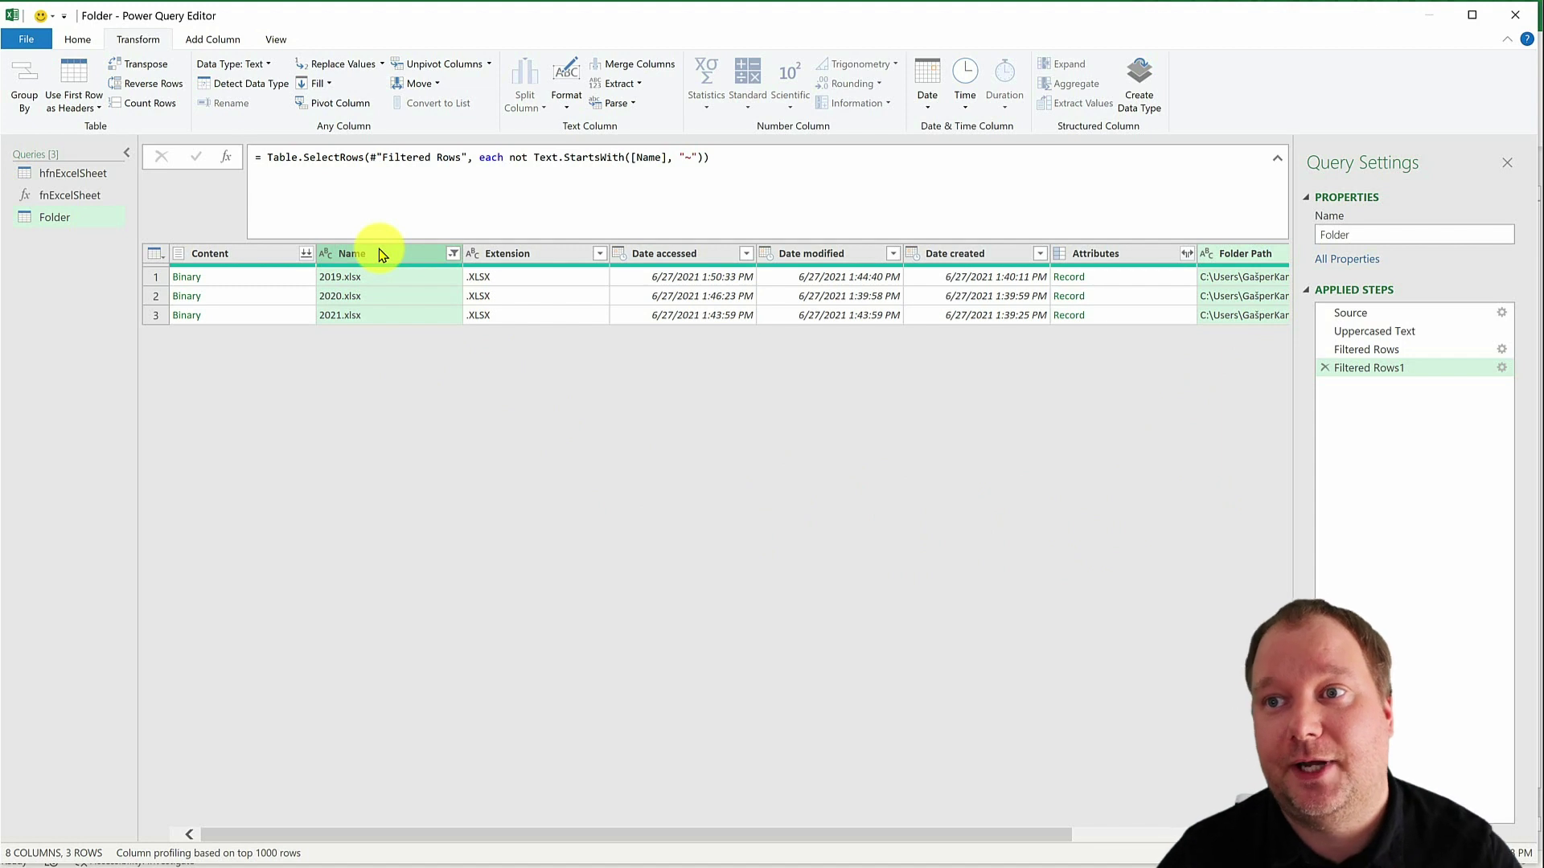
# - Remove all columns except Folder Path and Name
pyautogui.rightClick(379, 251)
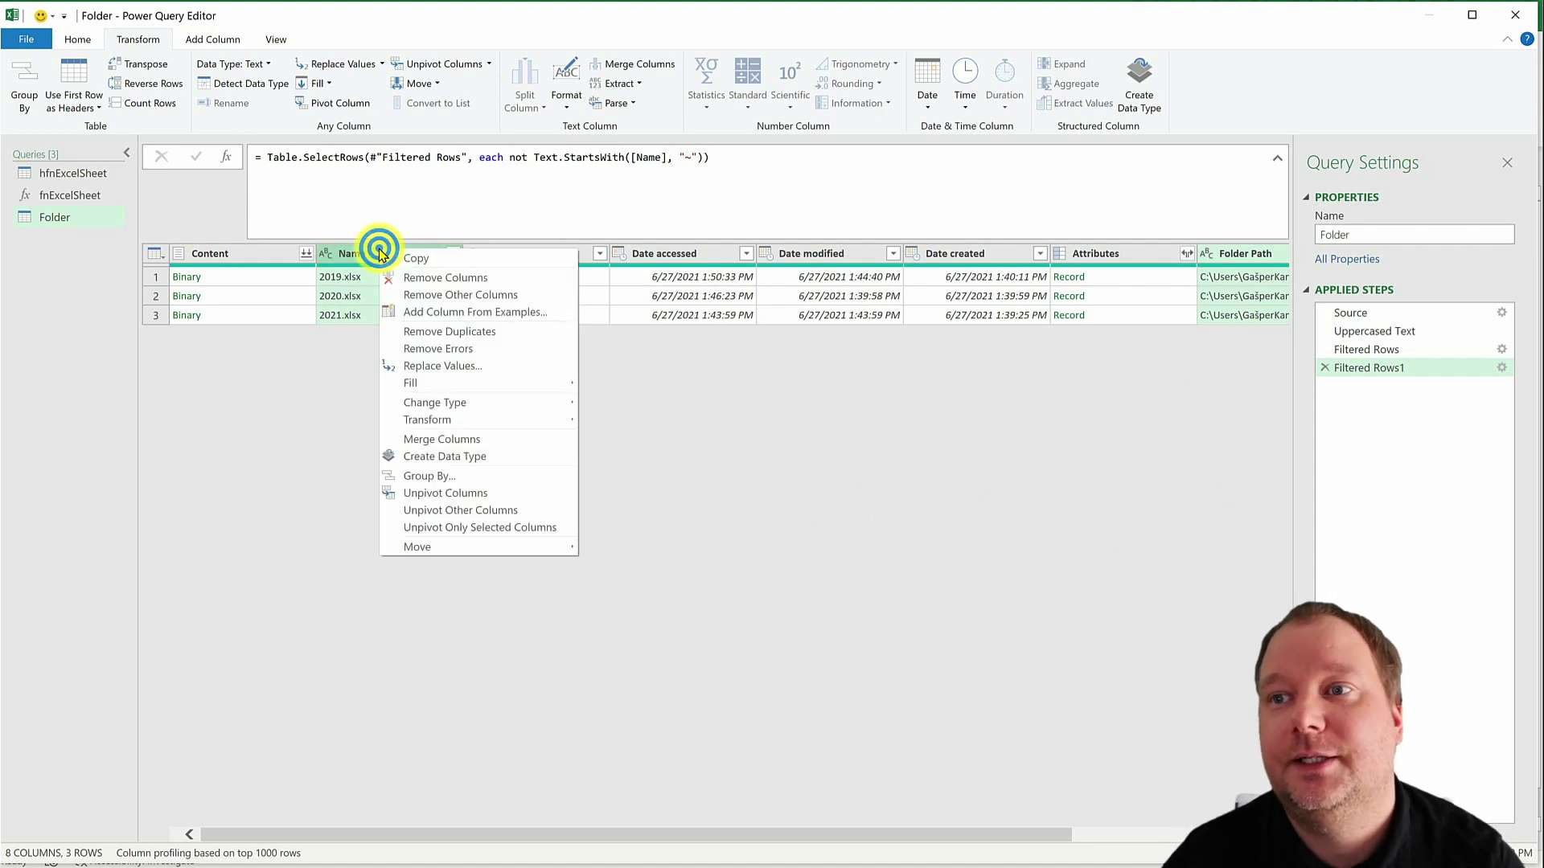
pyautogui.click(440, 294)
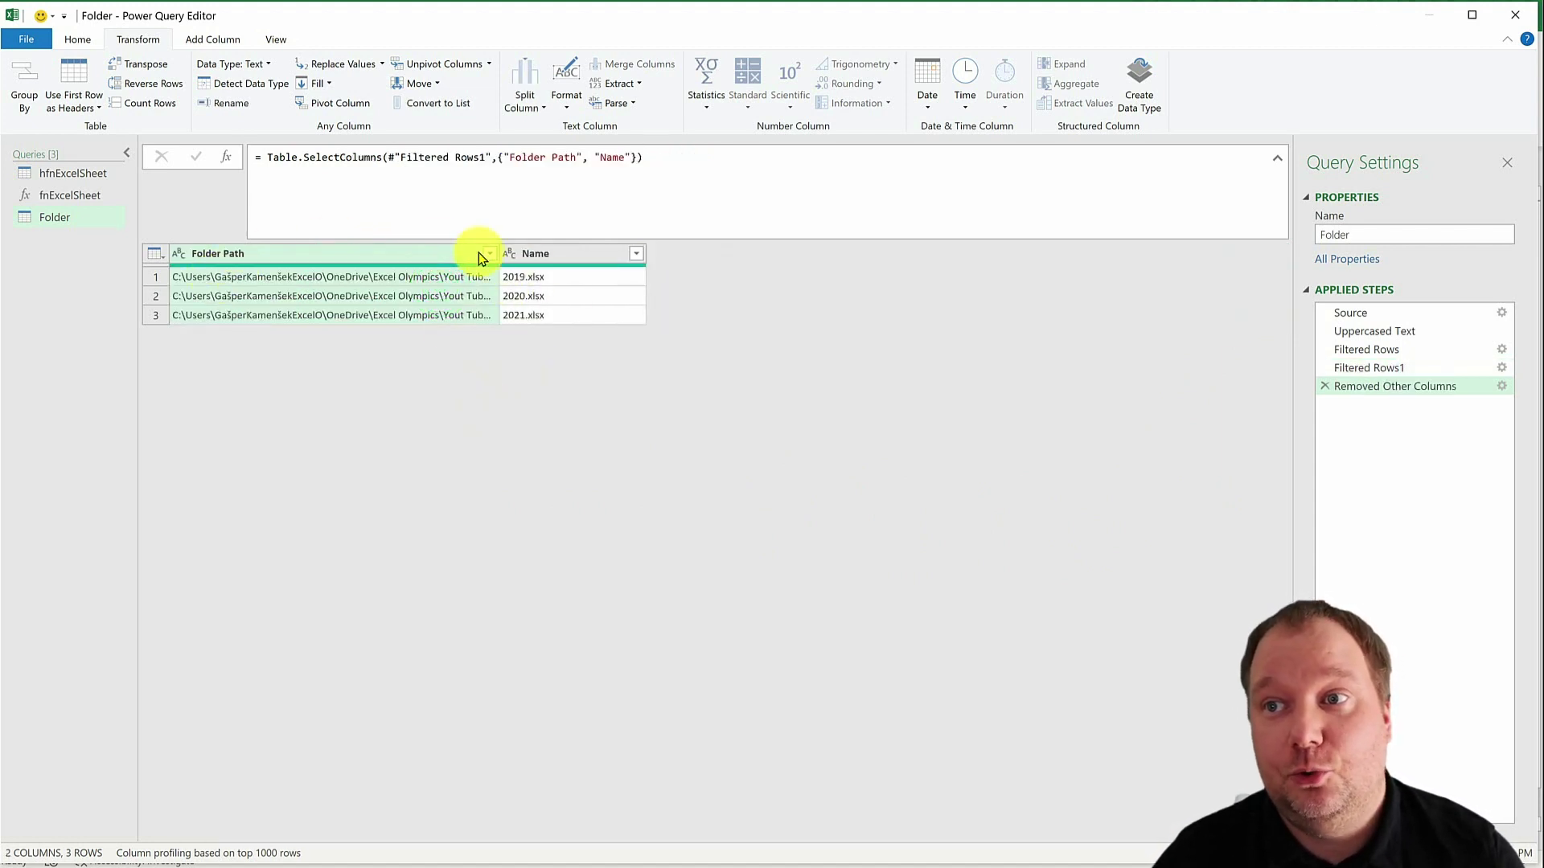
pyautogui.moveTo(497, 253); pyautogui.dragTo(685, 252)
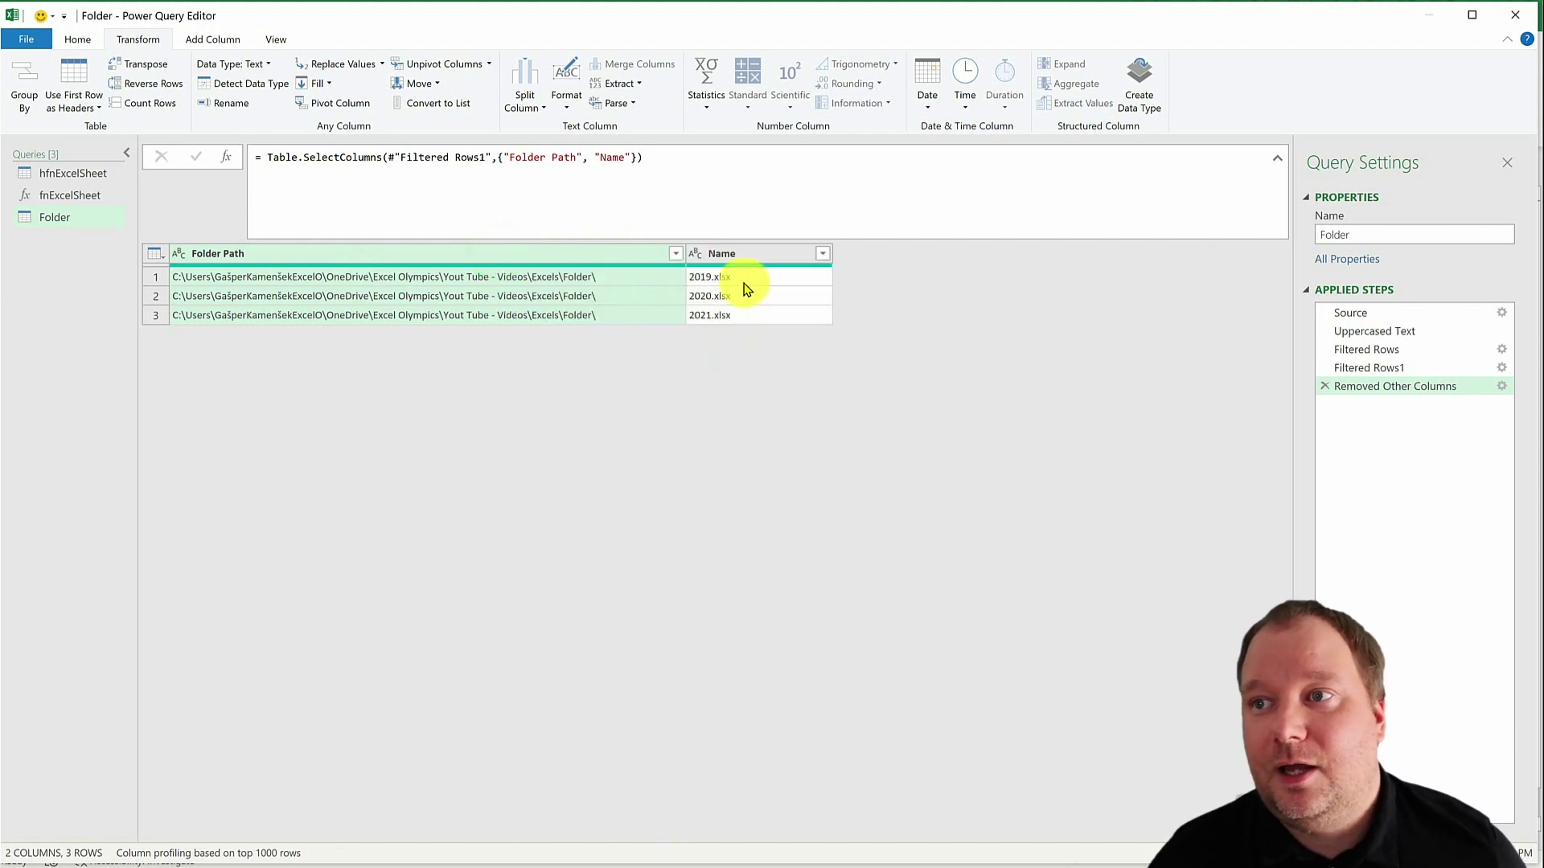
# - Merge Folder Path and Name into one column named FilePath
pyautogui.keyDown('ctrl'); pyautogui.click(751, 253); pyautogui.keyUp('ctrl')
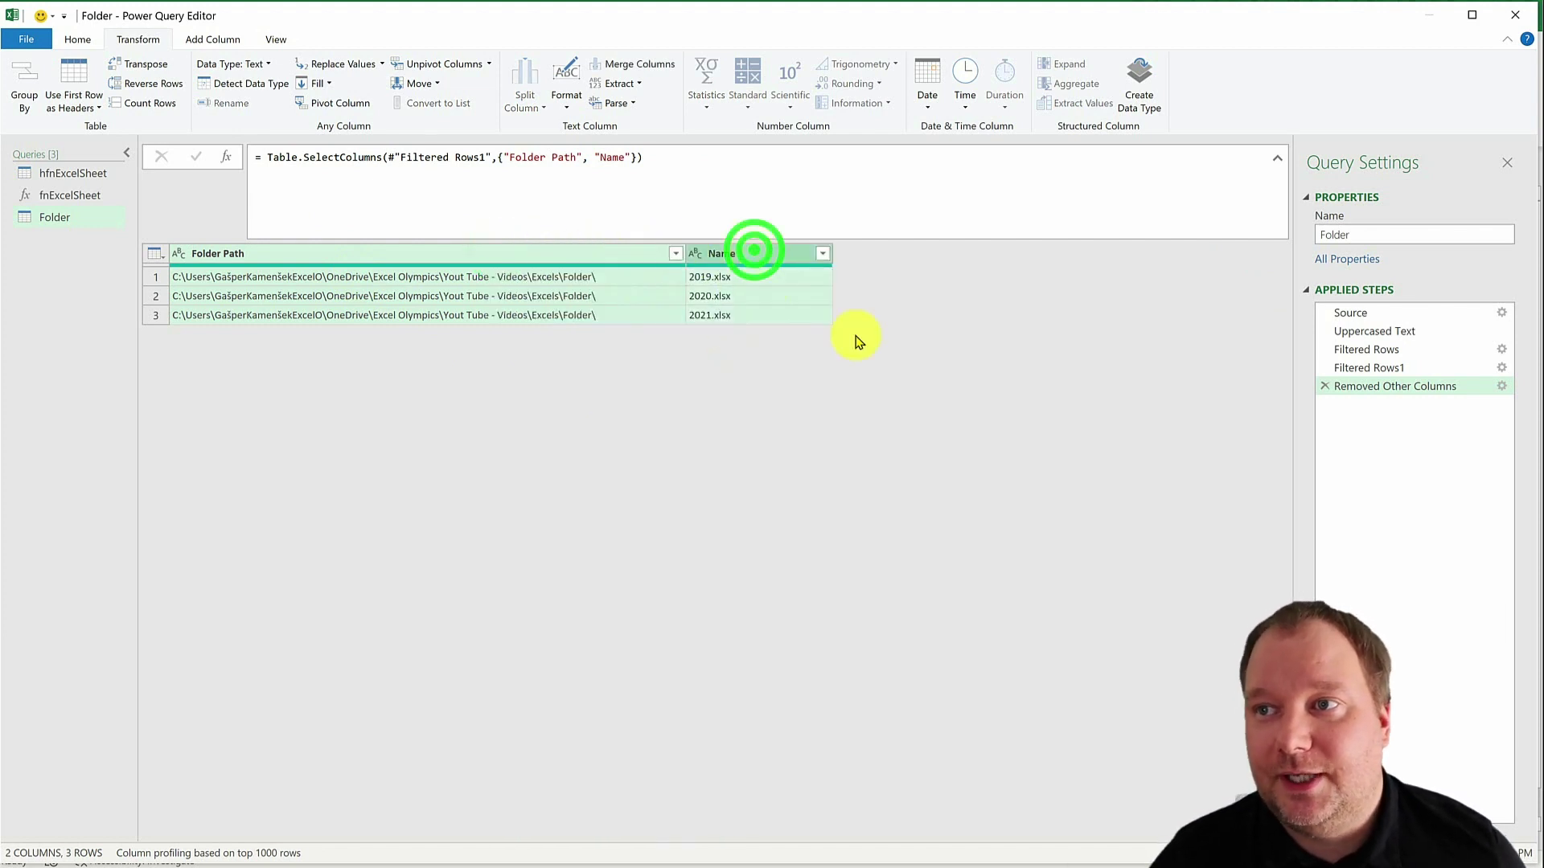
pyautogui.click(147, 42)
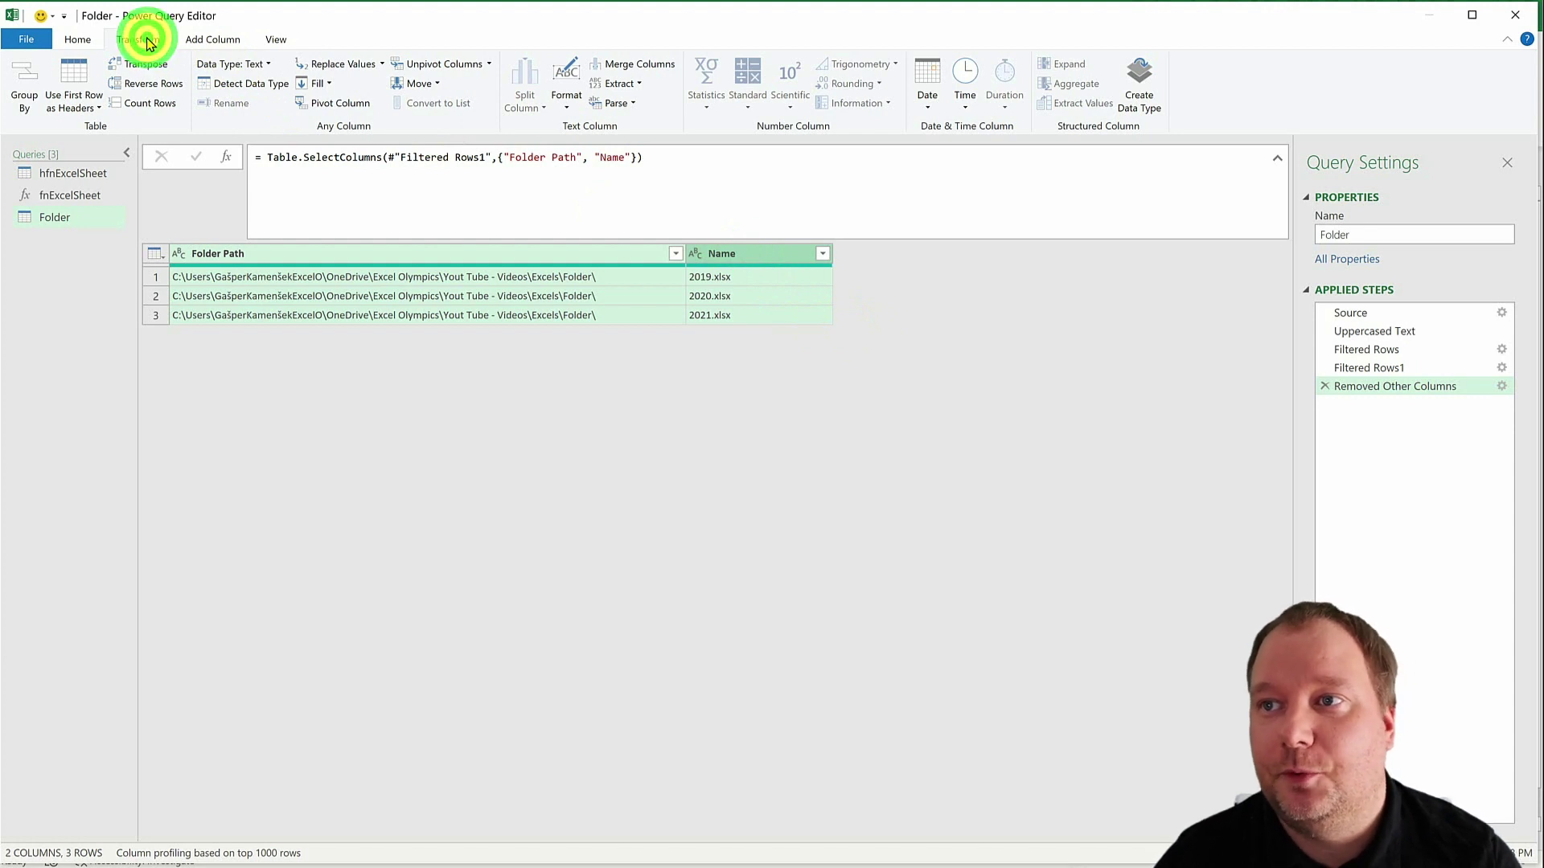
pyautogui.click(620, 70)
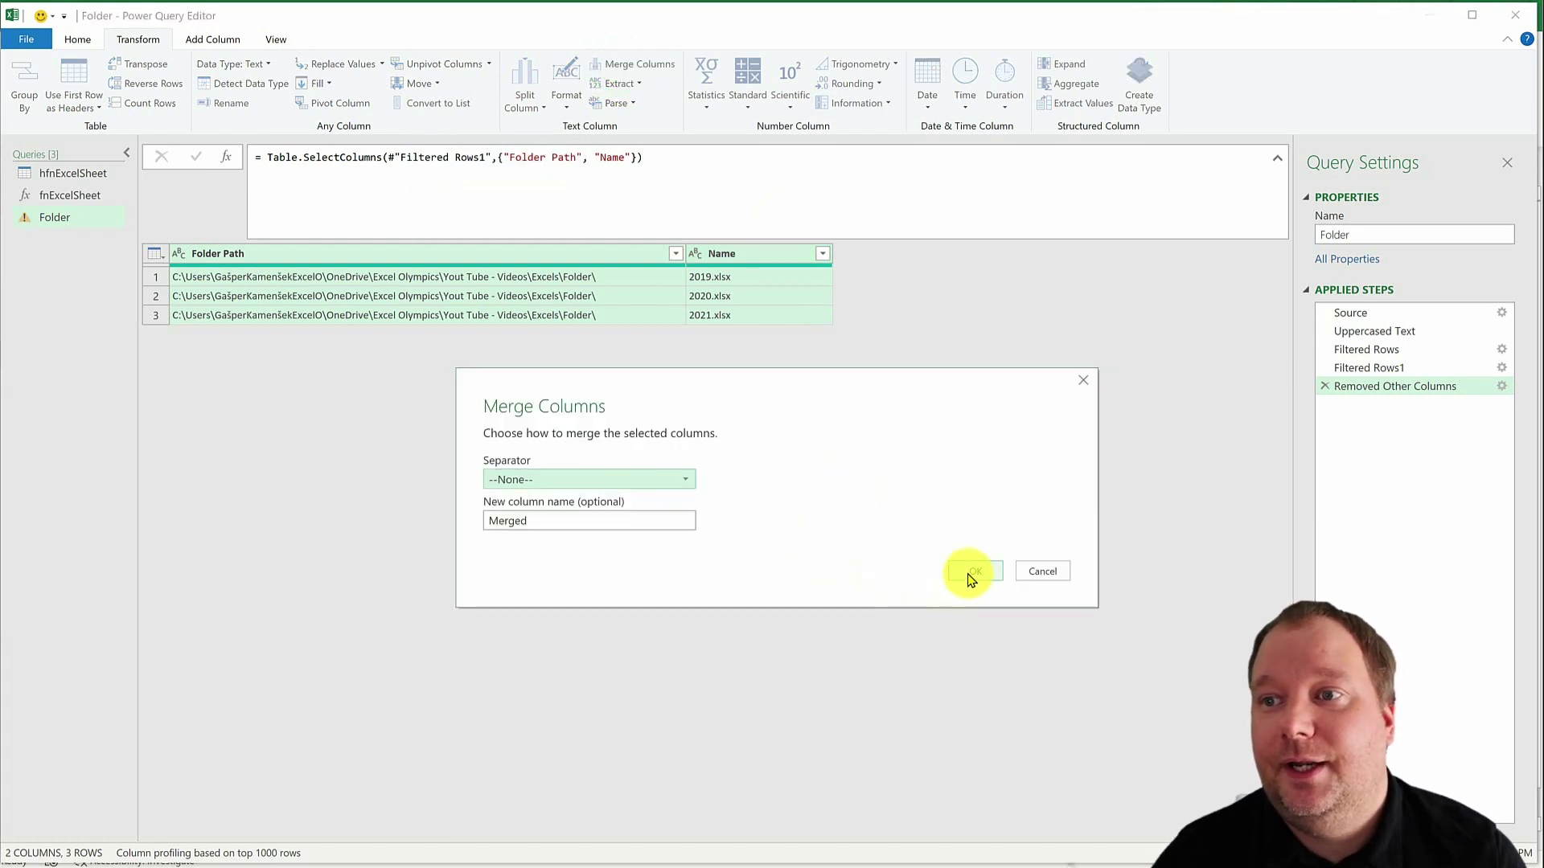
pyautogui.moveTo(554, 524); pyautogui.dragTo(354, 529)
pyautogui.write('File')
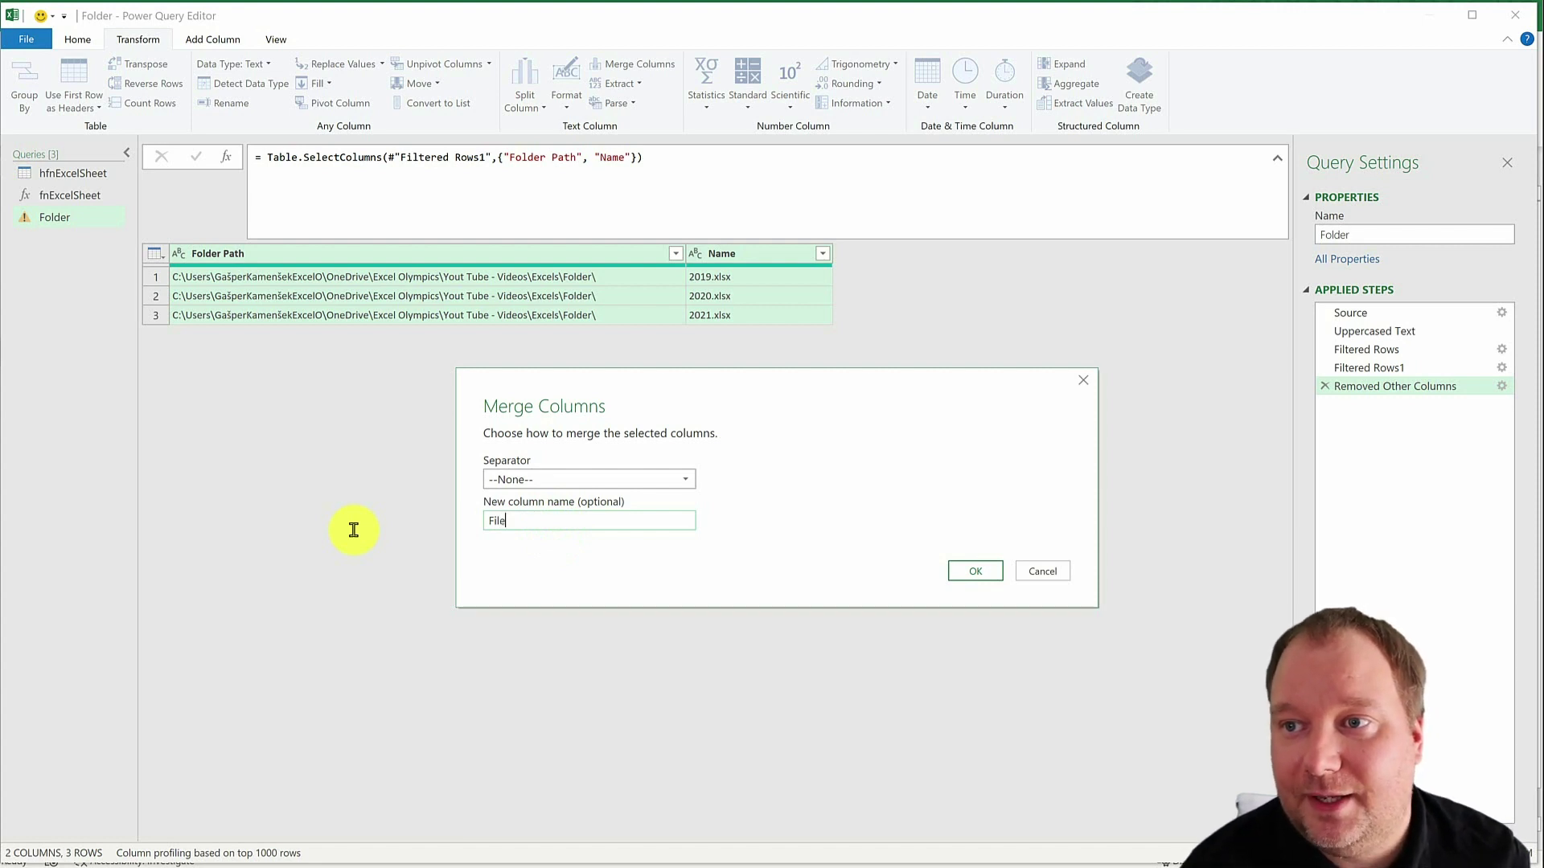
pyautogui.write('Path')
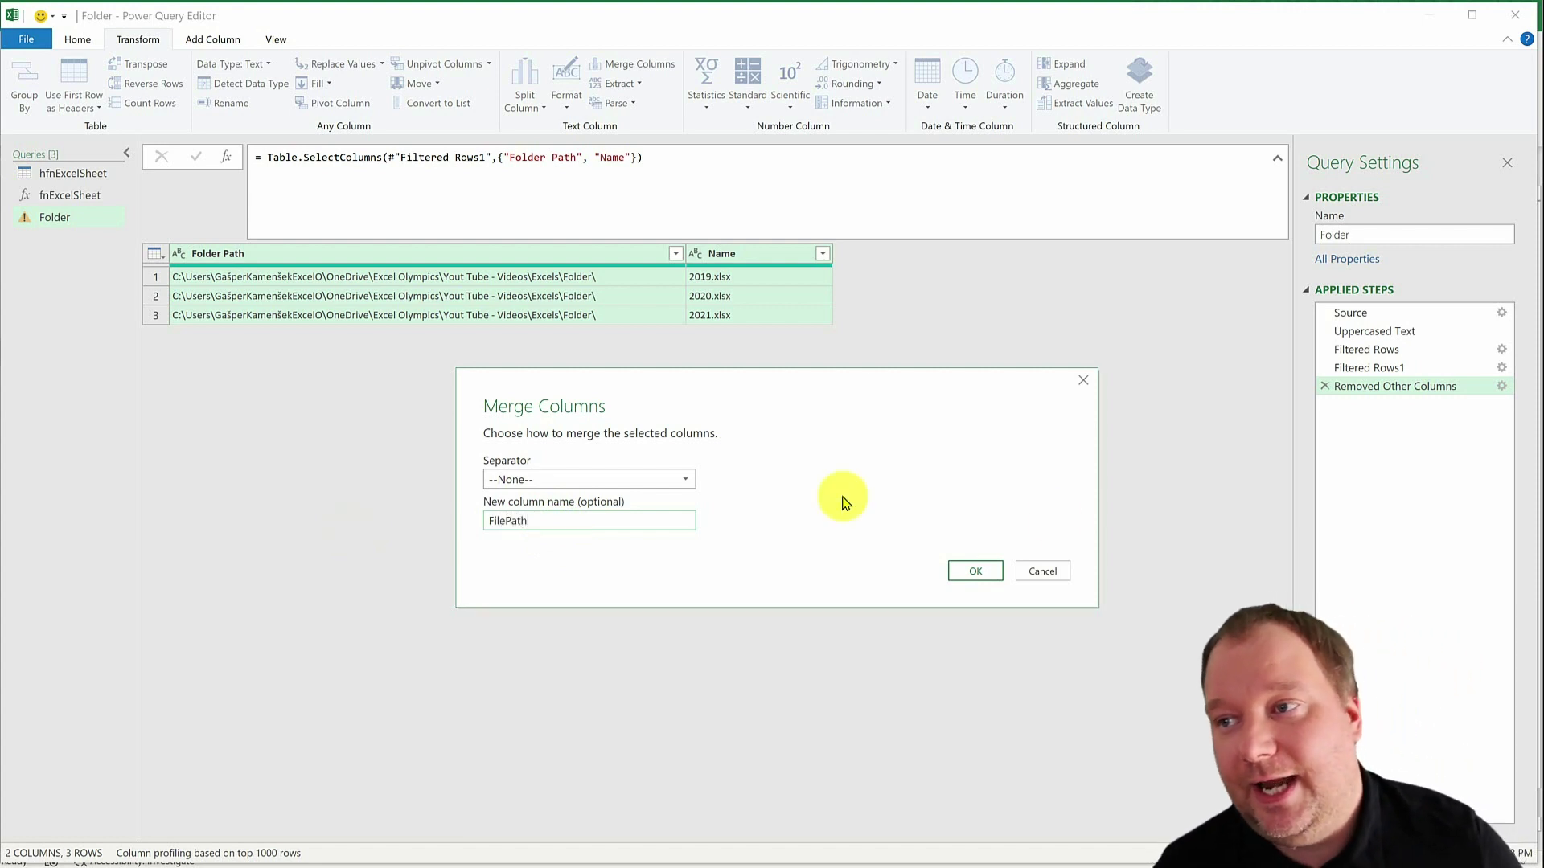
pyautogui.click(987, 567)
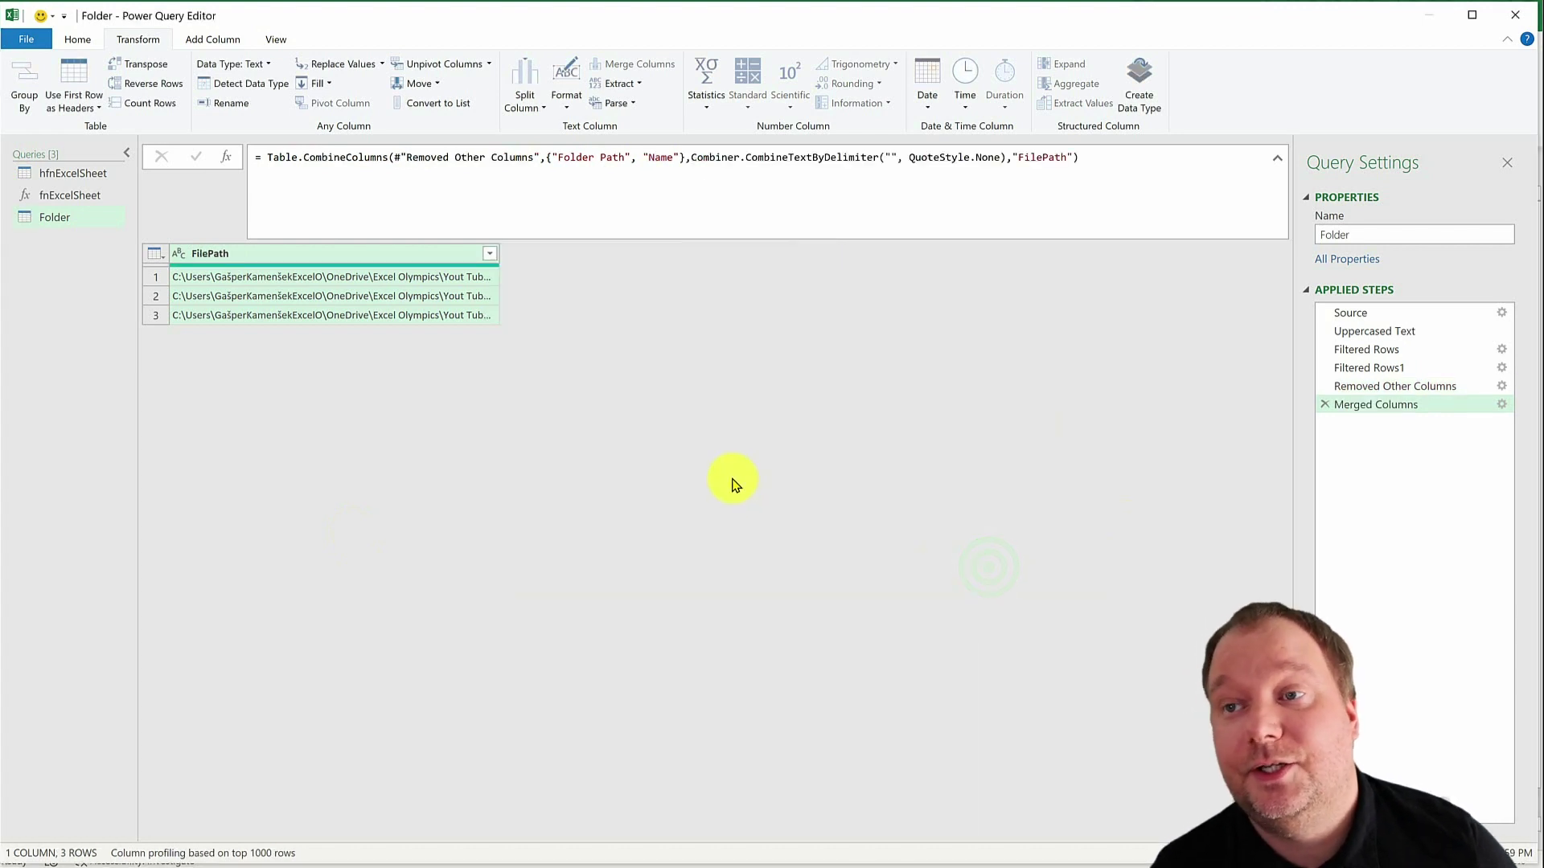
pyautogui.moveTo(499, 254); pyautogui.dragTo(727, 272)
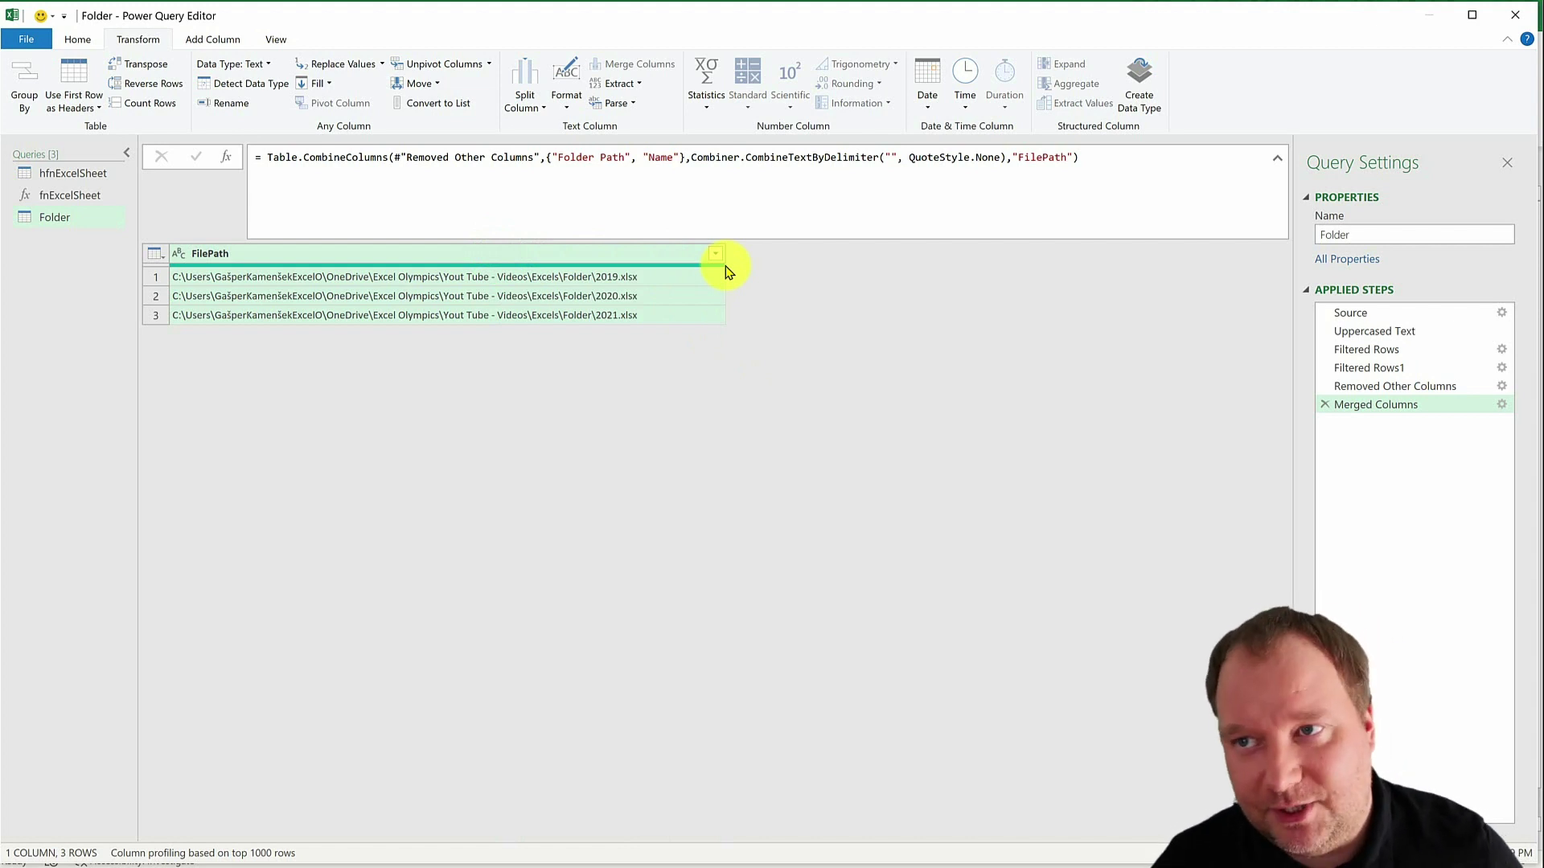
pyautogui.click(389, 258)
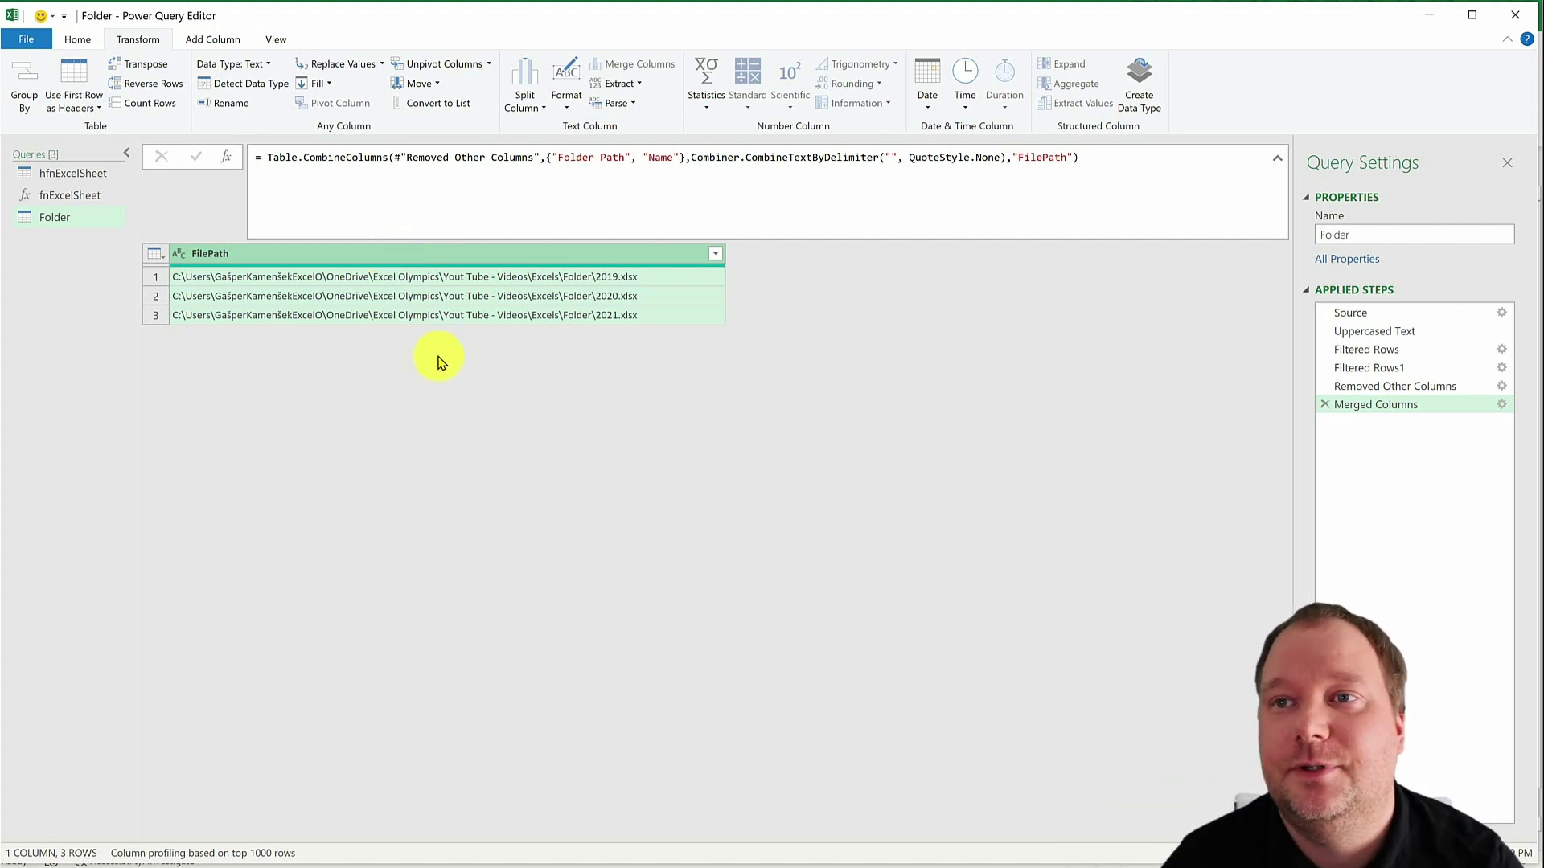
# - Add a Custom column = Excel.Workbook(File.Contents([FilePath])) and preview the 2019.xlsx contents
pyautogui.click(212, 40)
pyautogui.click(90, 87)
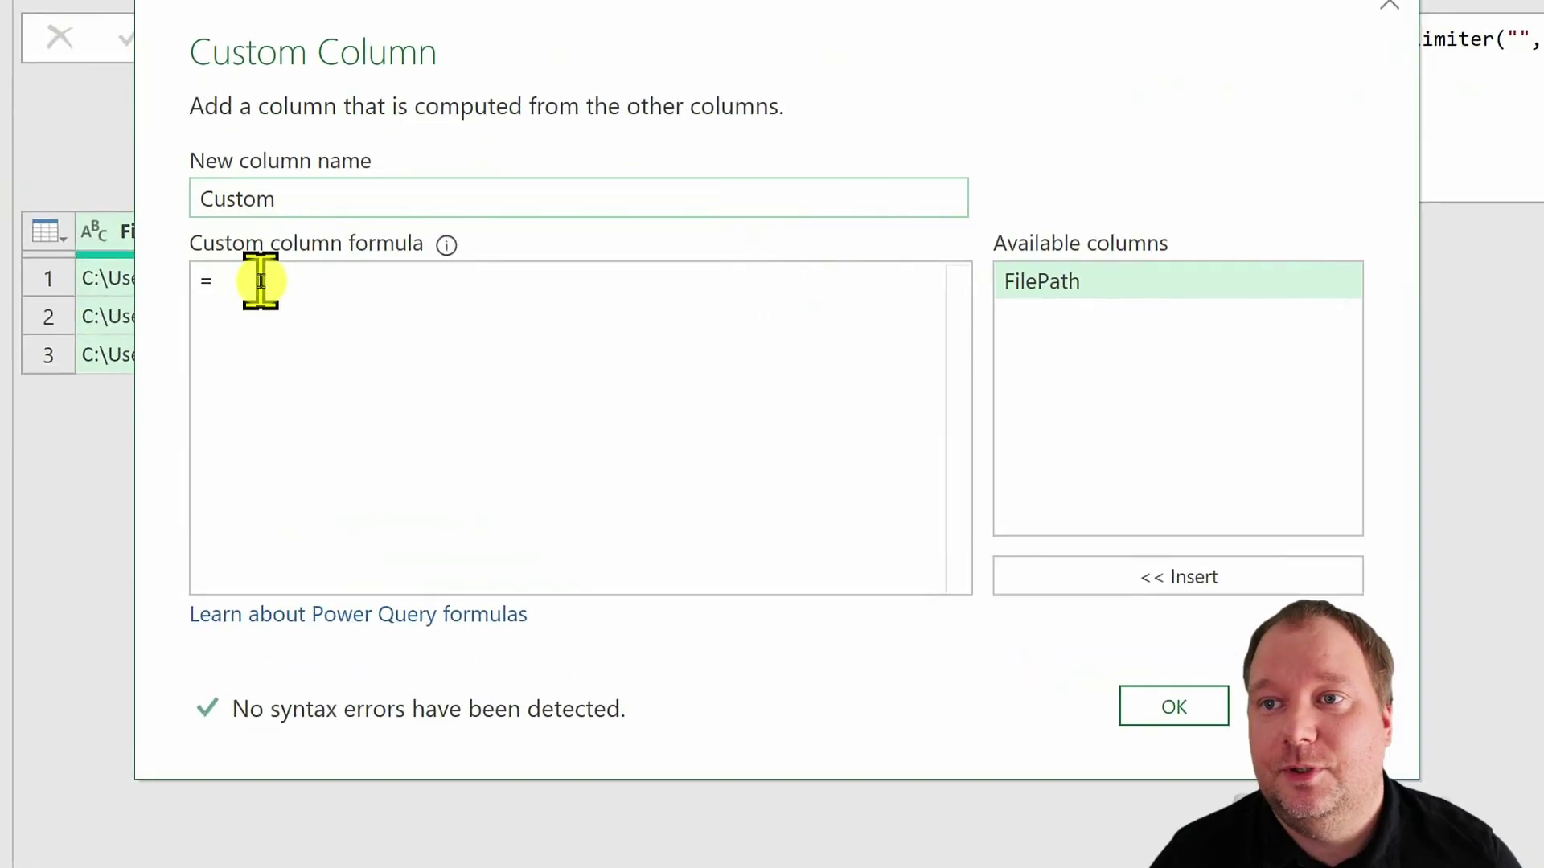
pyautogui.click(260, 280)
pyautogui.write('Excel.Wor')
pyautogui.write('kbook(')
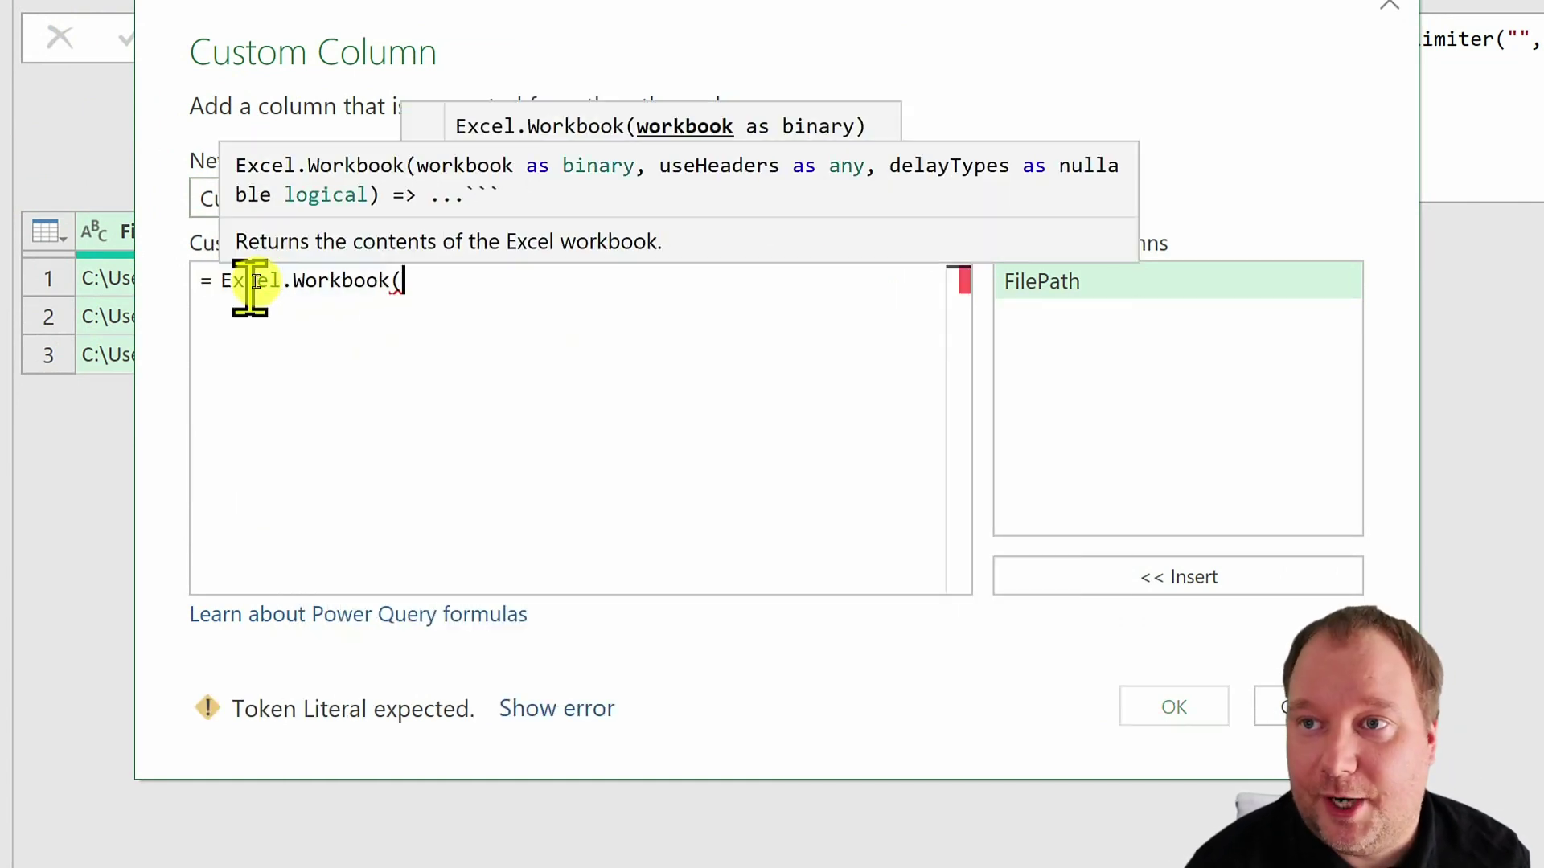
pyautogui.write('File')
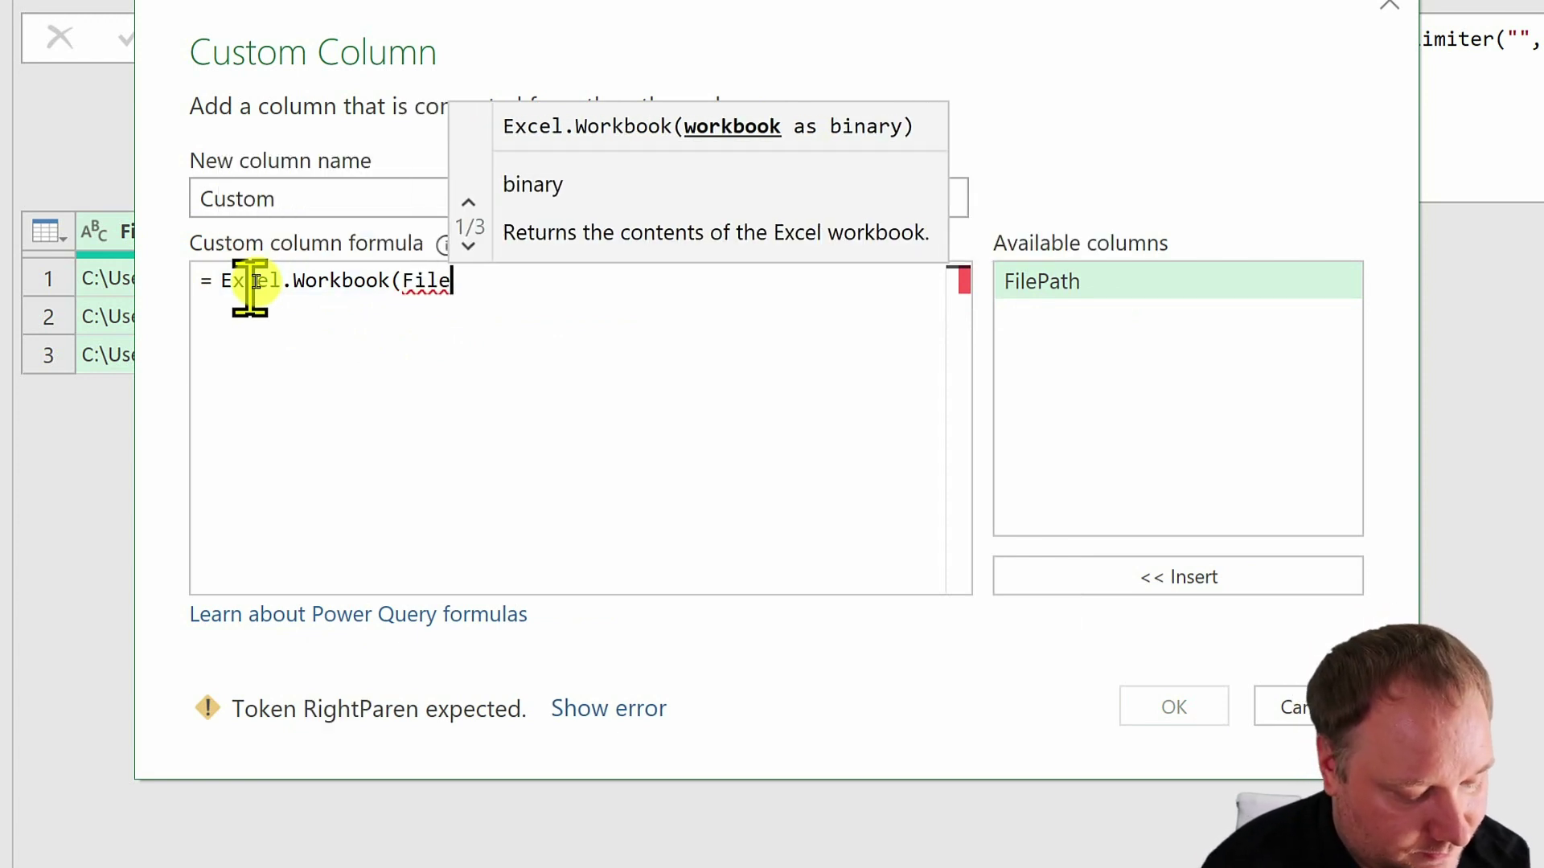
pyautogui.write('.Conte')
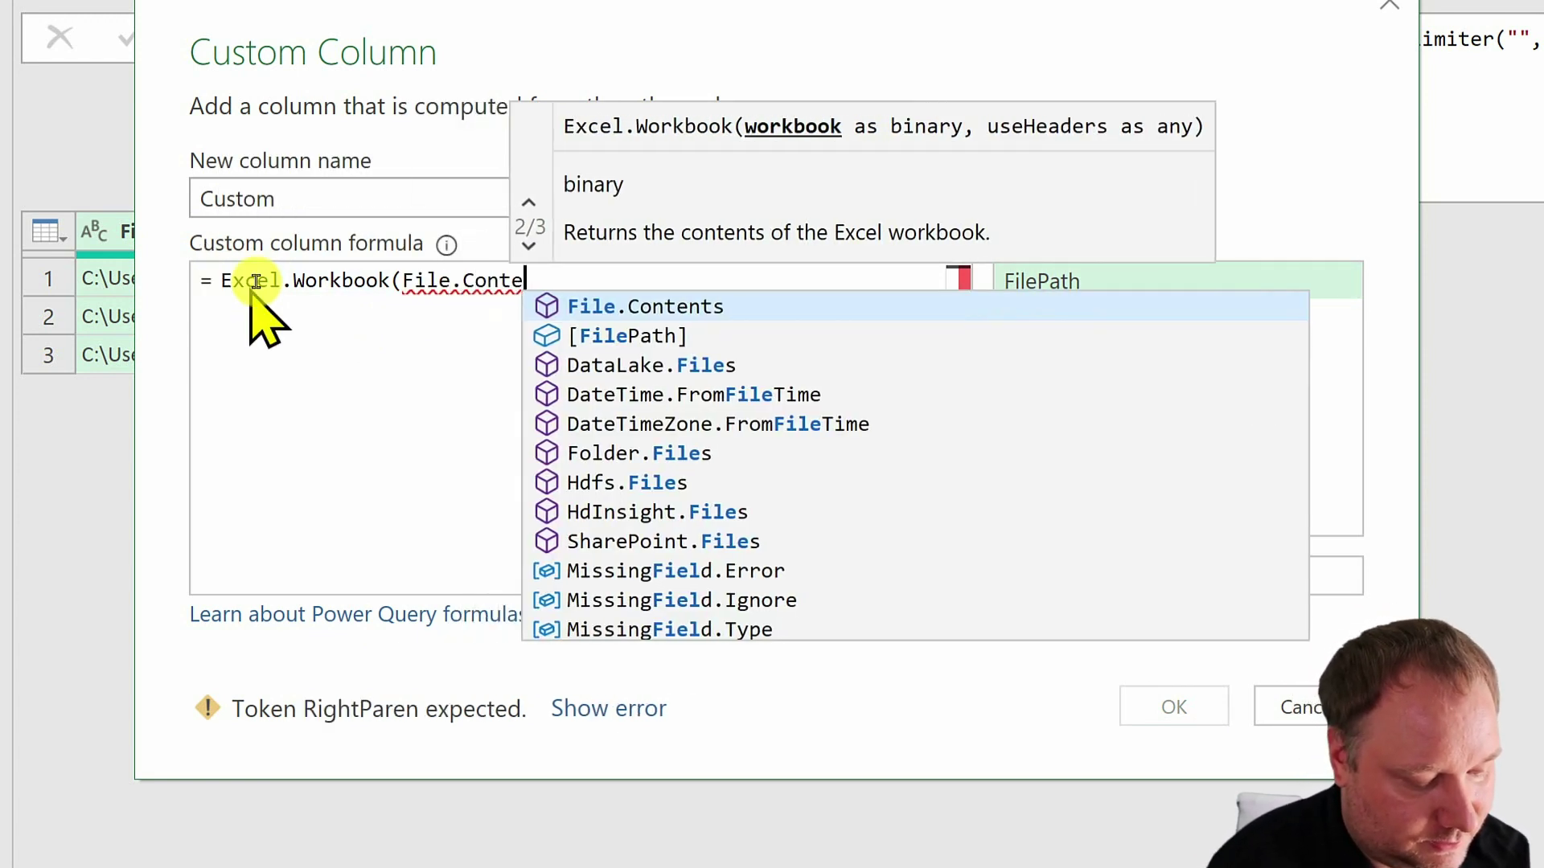
pyautogui.write('nts(')
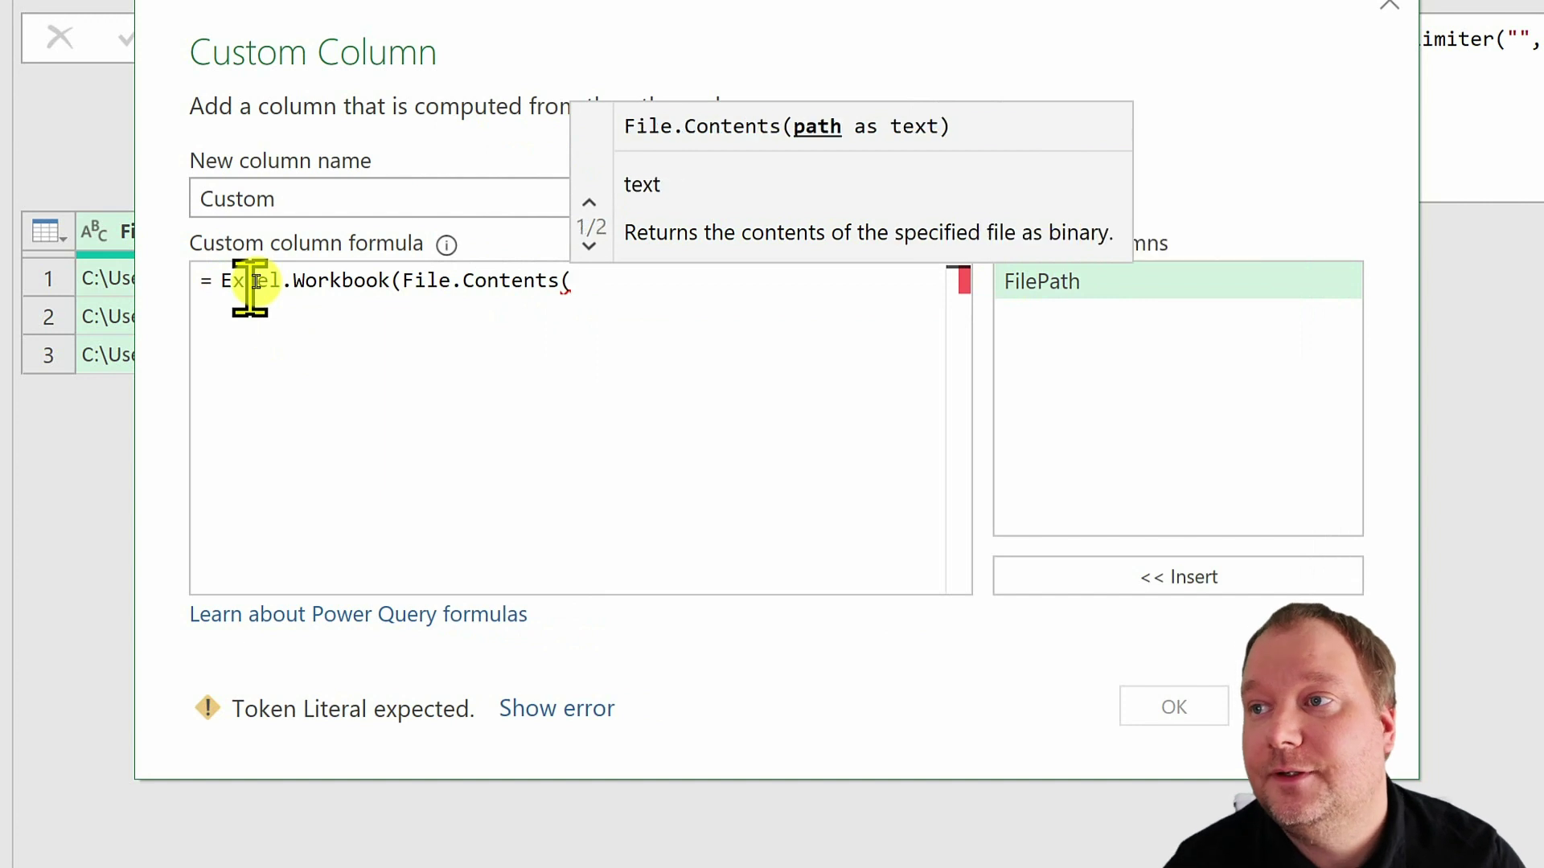
pyautogui.doubleClick(1241, 289)
pyautogui.write(')')
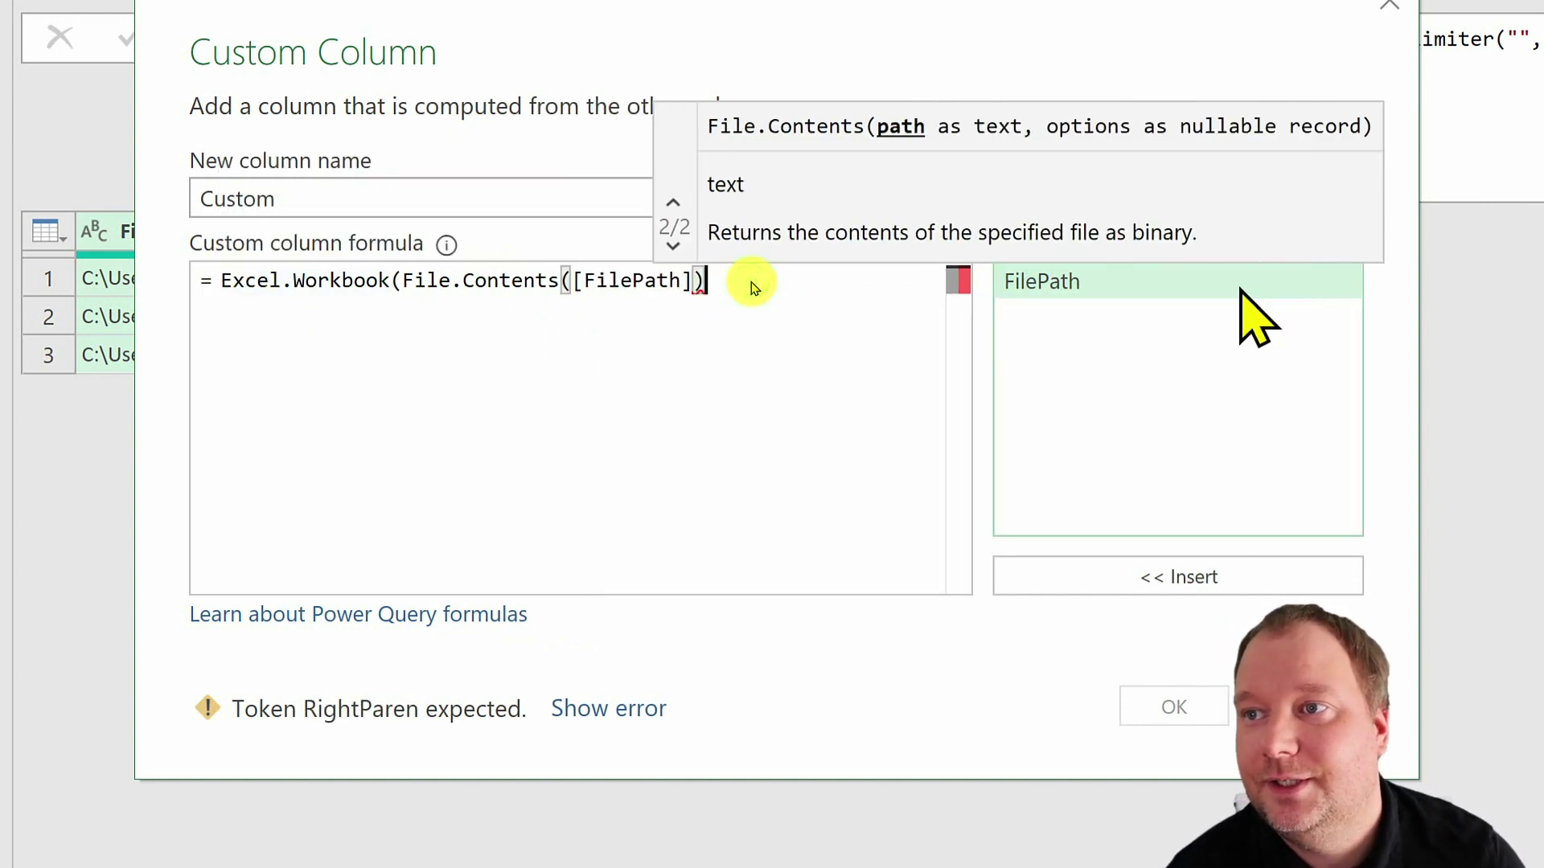
pyautogui.write(')')
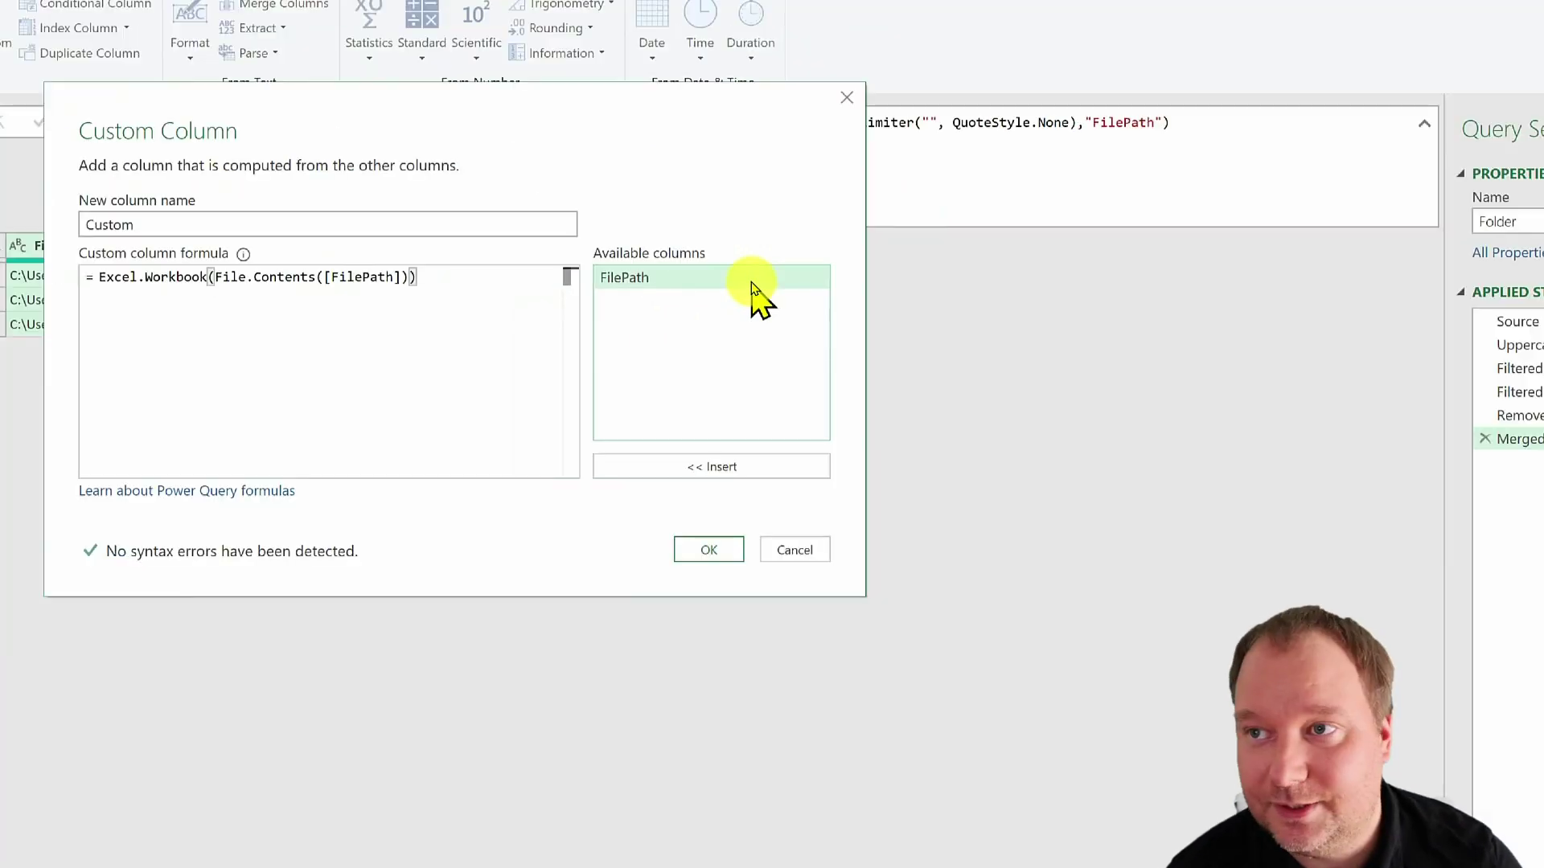
pyautogui.click(1151, 703)
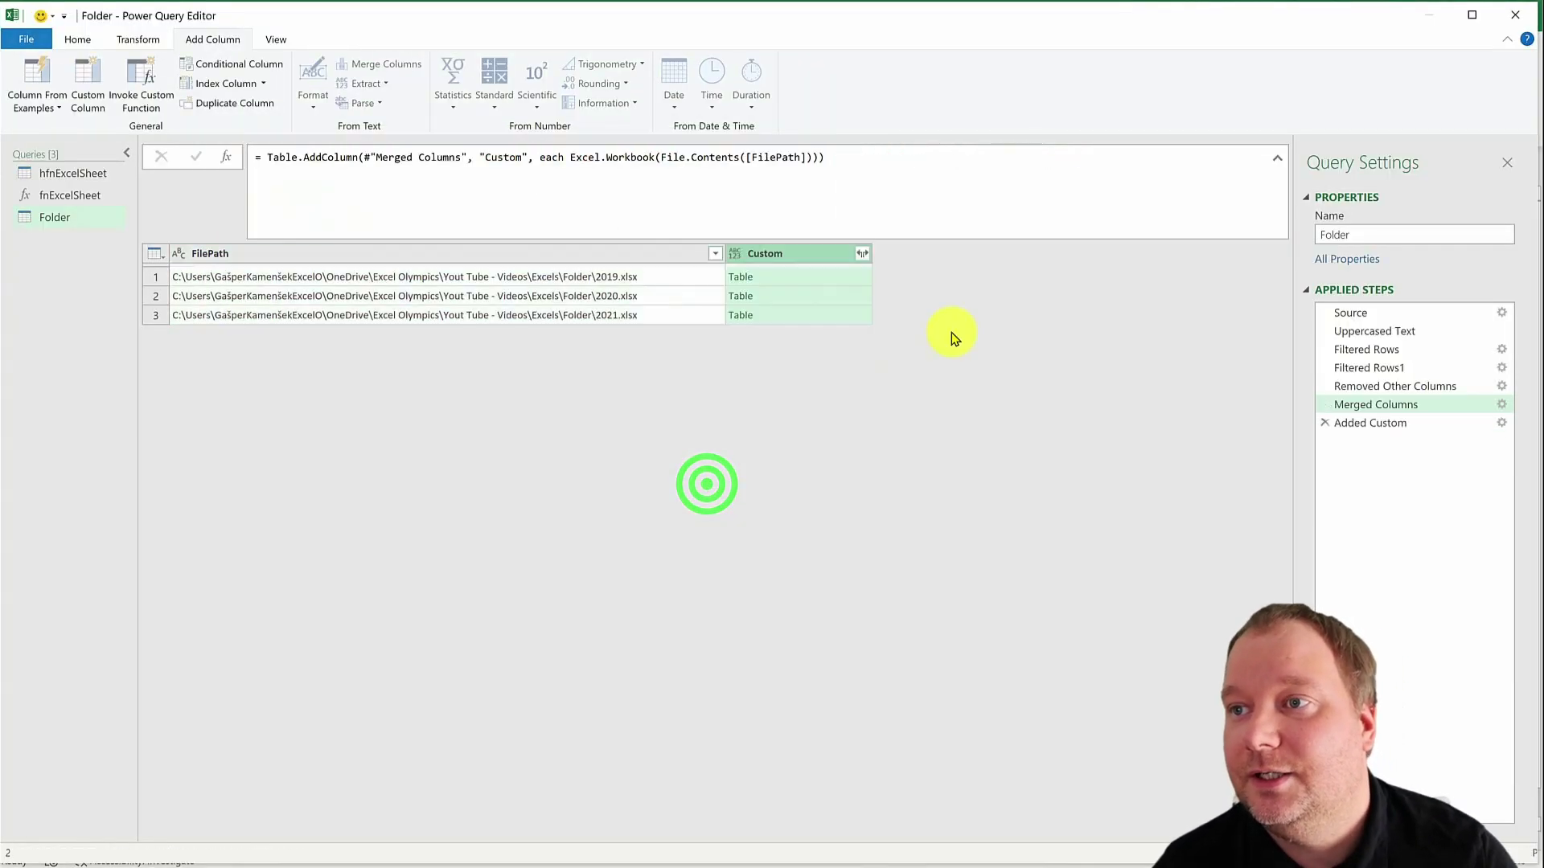
pyautogui.click(819, 277)
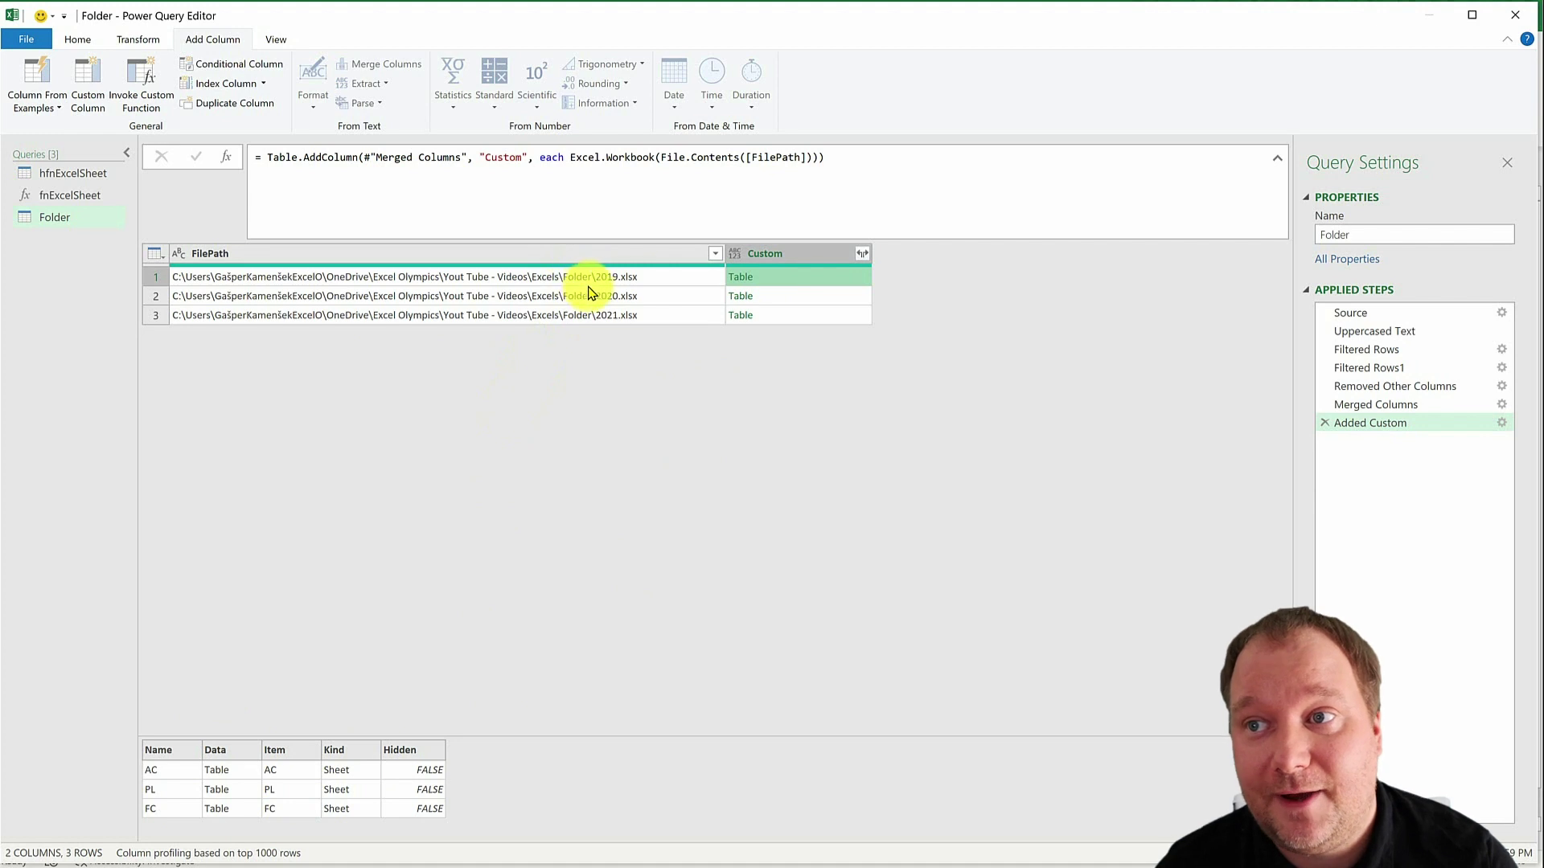
# - Expand the Custom column to only Name and Kind, without original-name prefixes
pyautogui.click(863, 254)
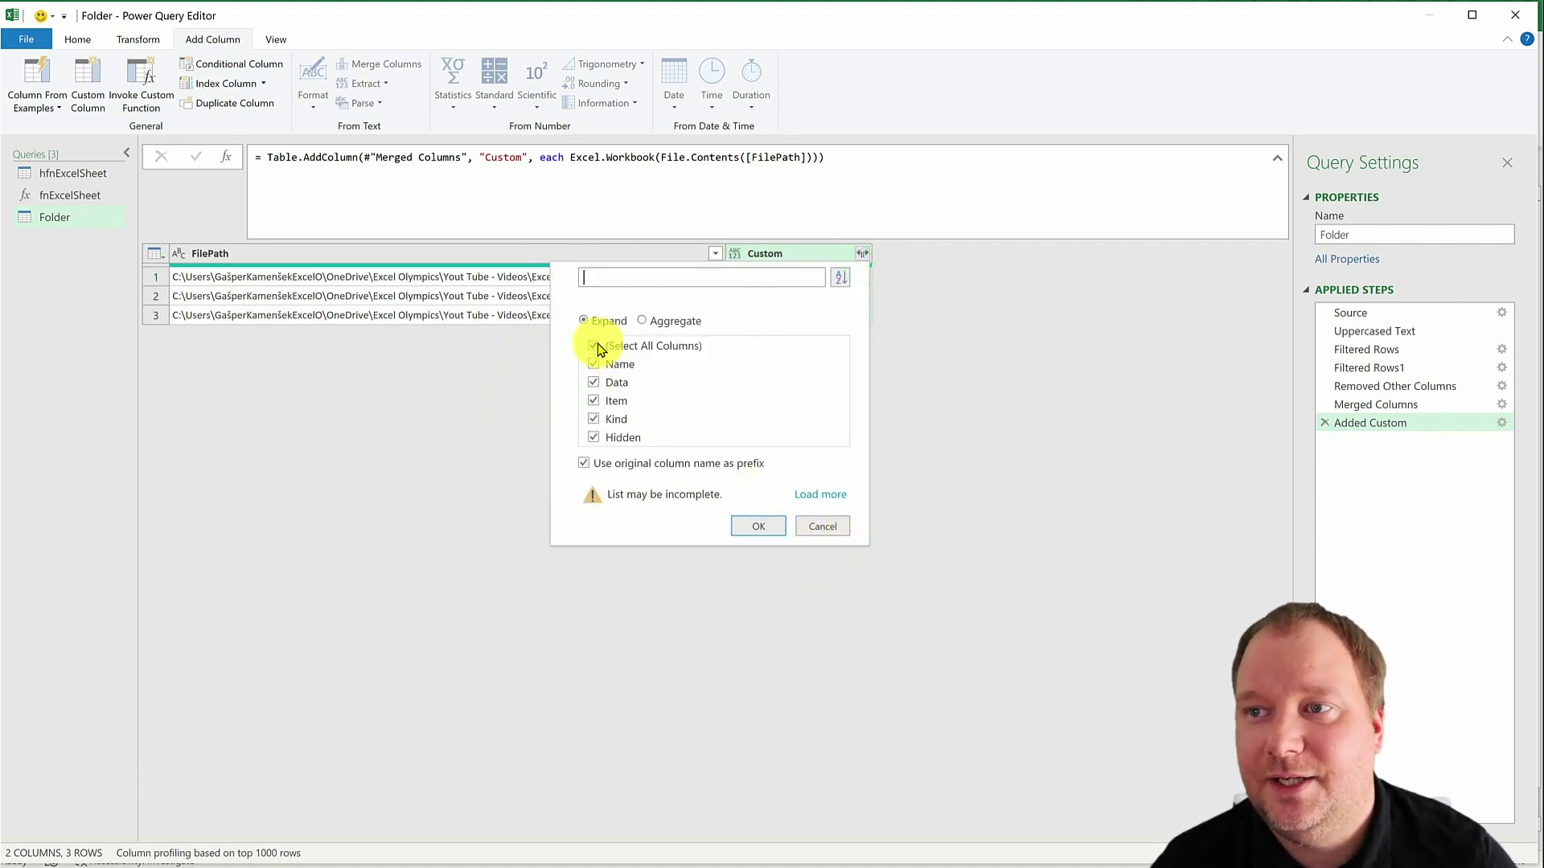
pyautogui.click(593, 346)
pyautogui.click(585, 463)
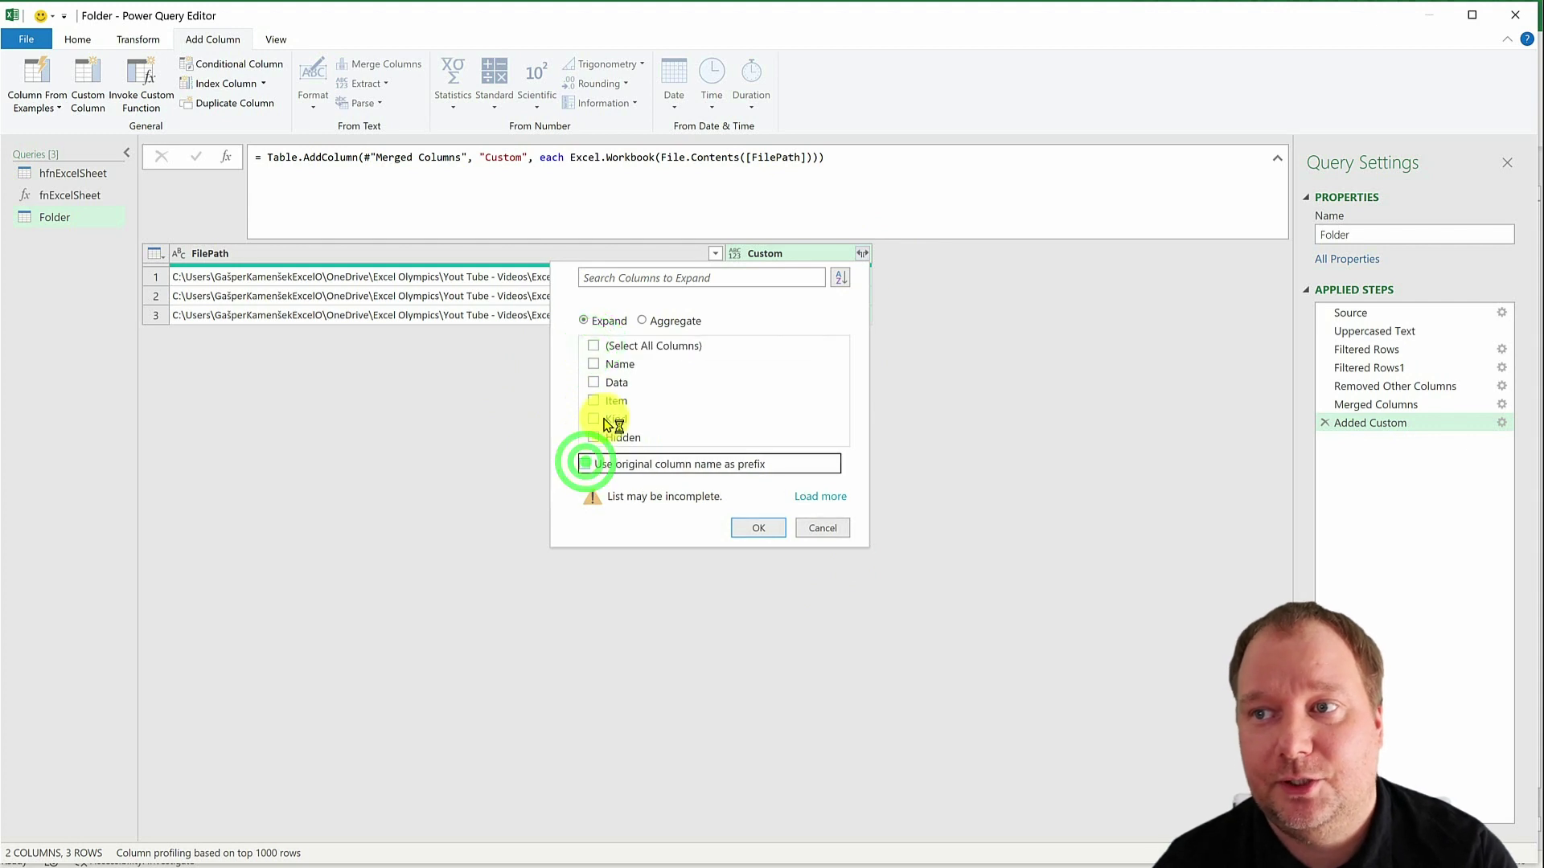
pyautogui.click(593, 365)
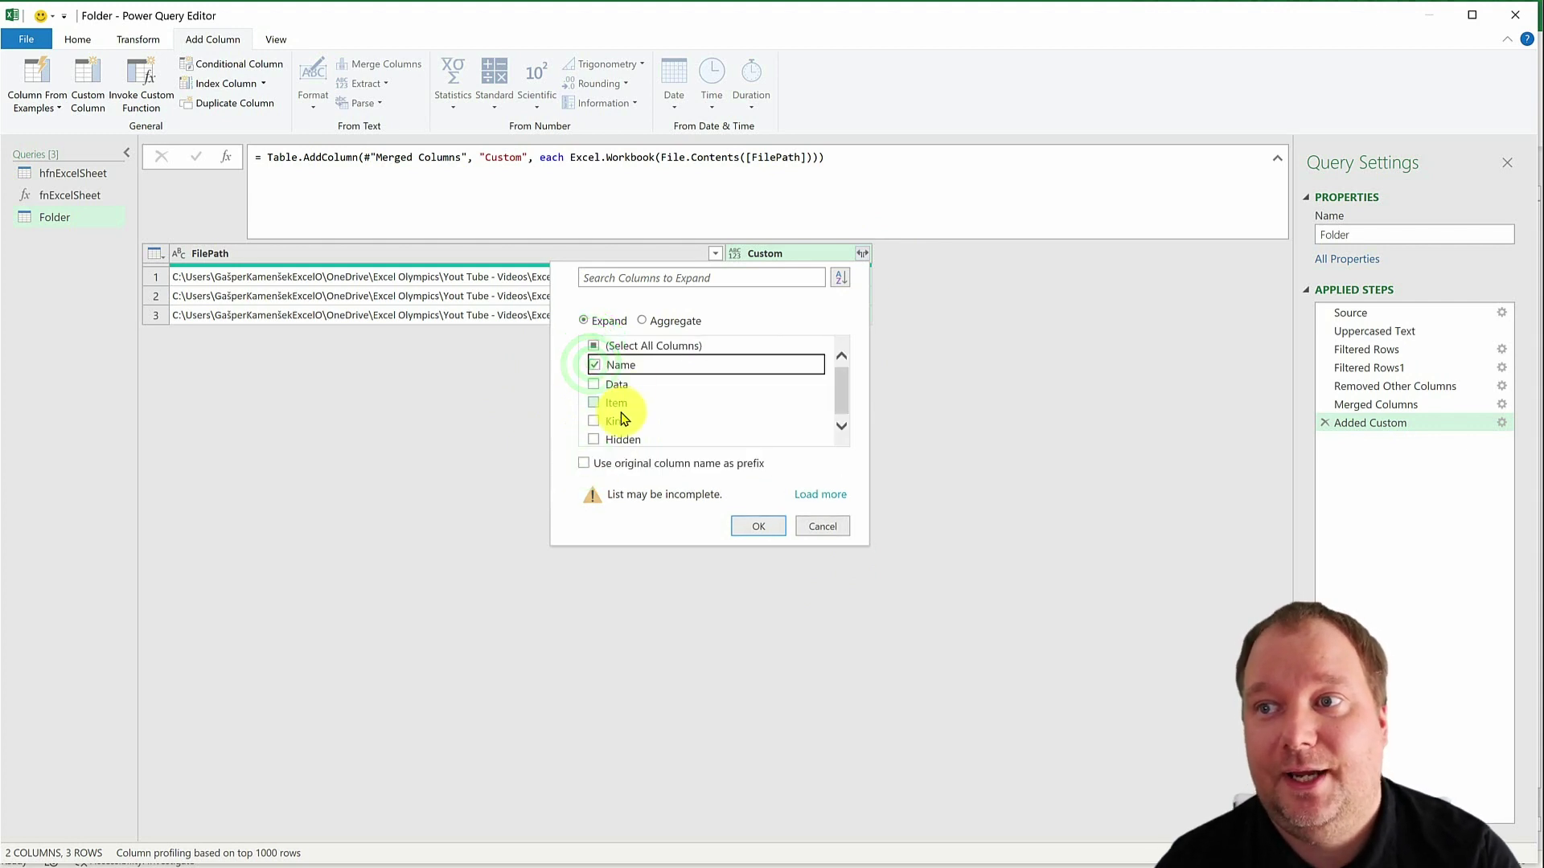
pyautogui.click(593, 419)
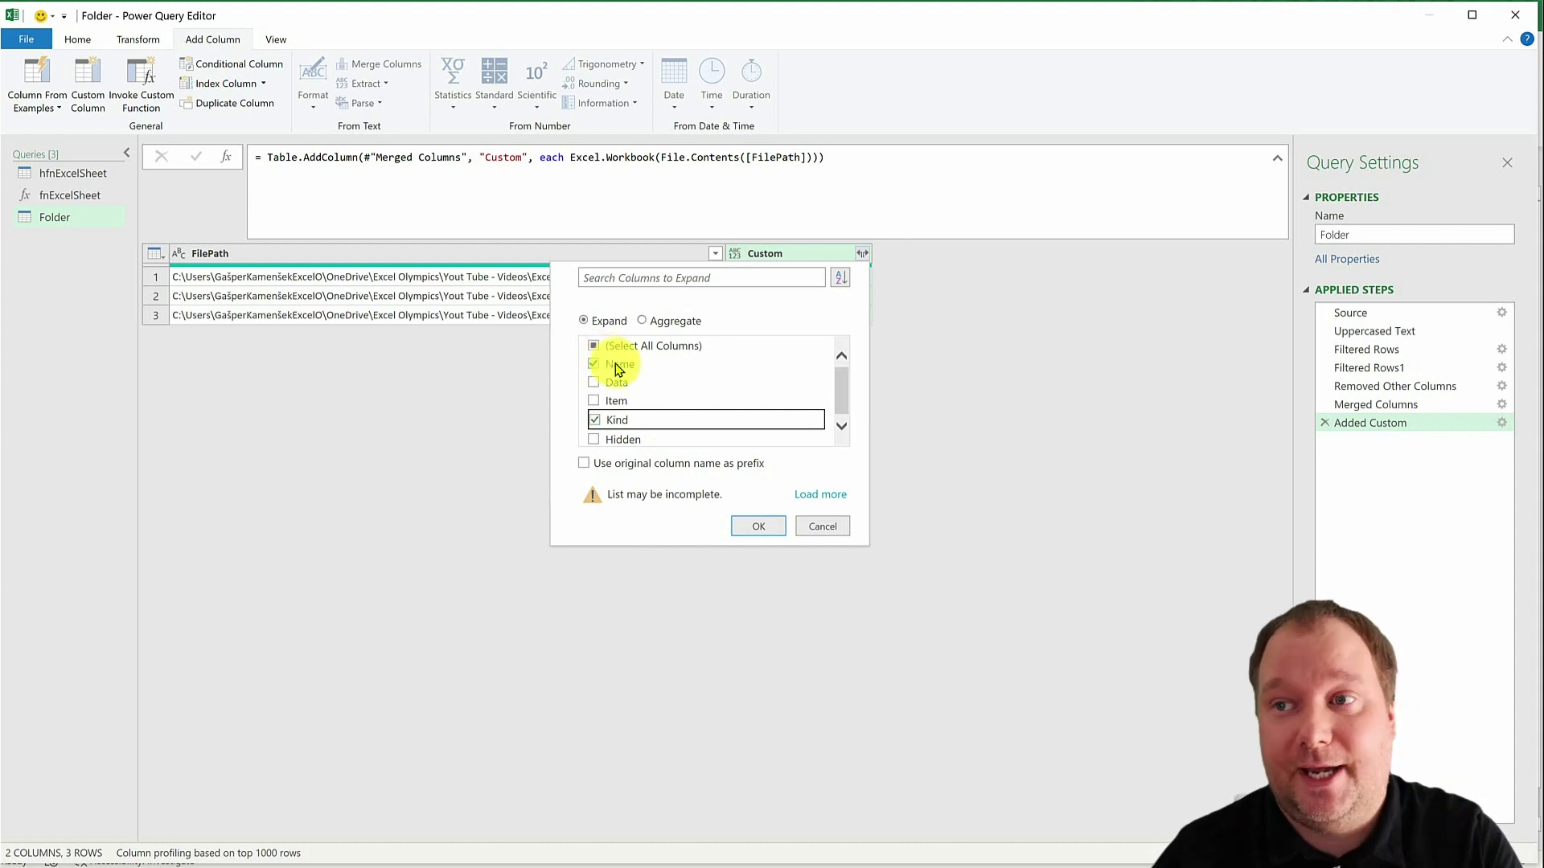
pyautogui.click(754, 526)
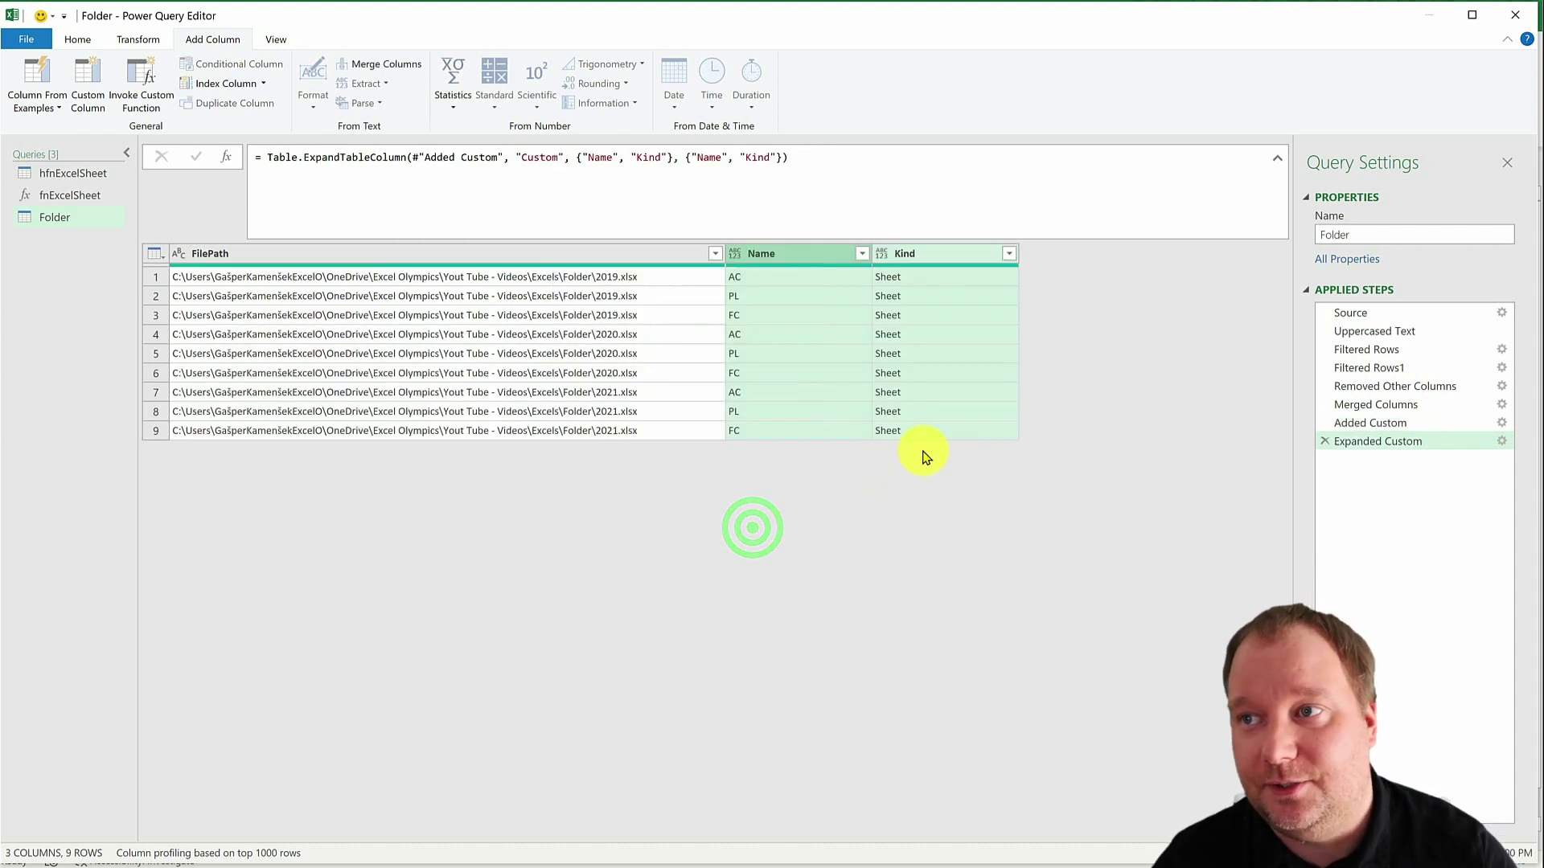
pyautogui.click(935, 258)
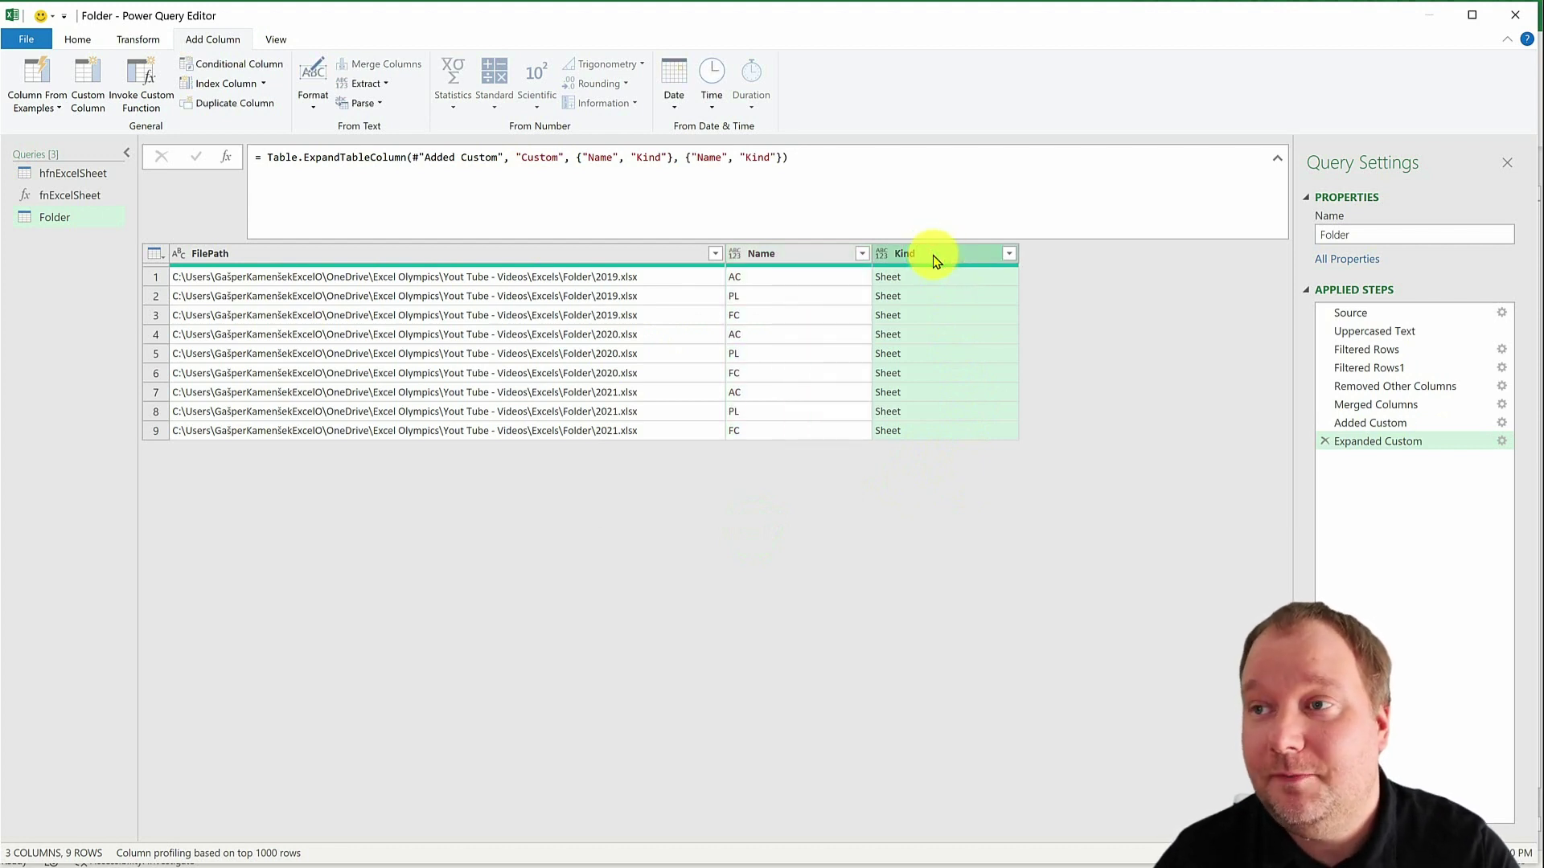
# - Filter the Kind column to rows equal to Sheet
pyautogui.click(1010, 256)
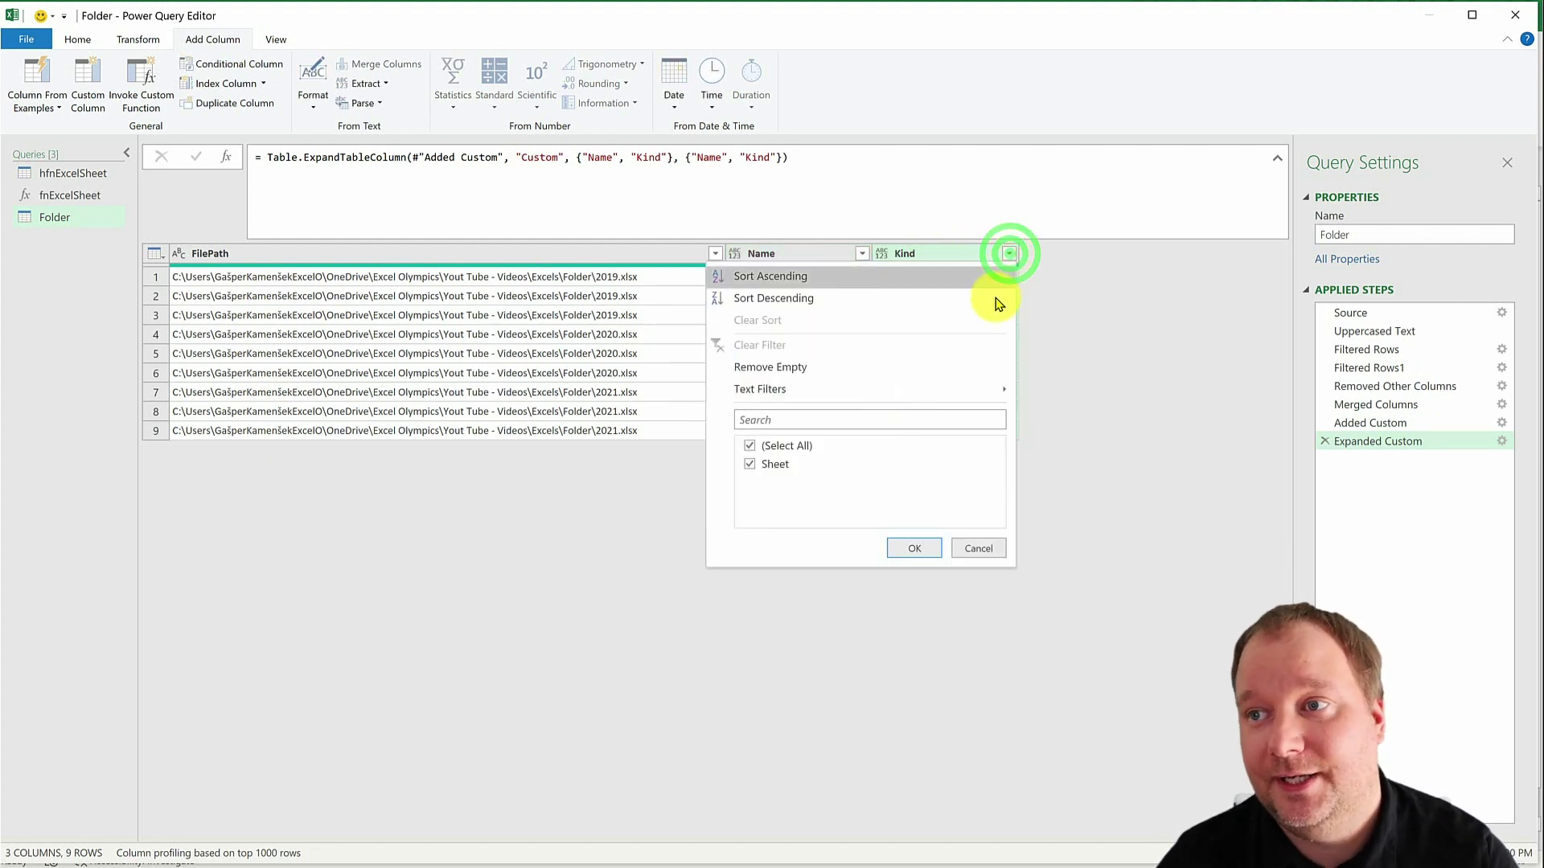
pyautogui.moveTo(957, 394)
pyautogui.click(1058, 393)
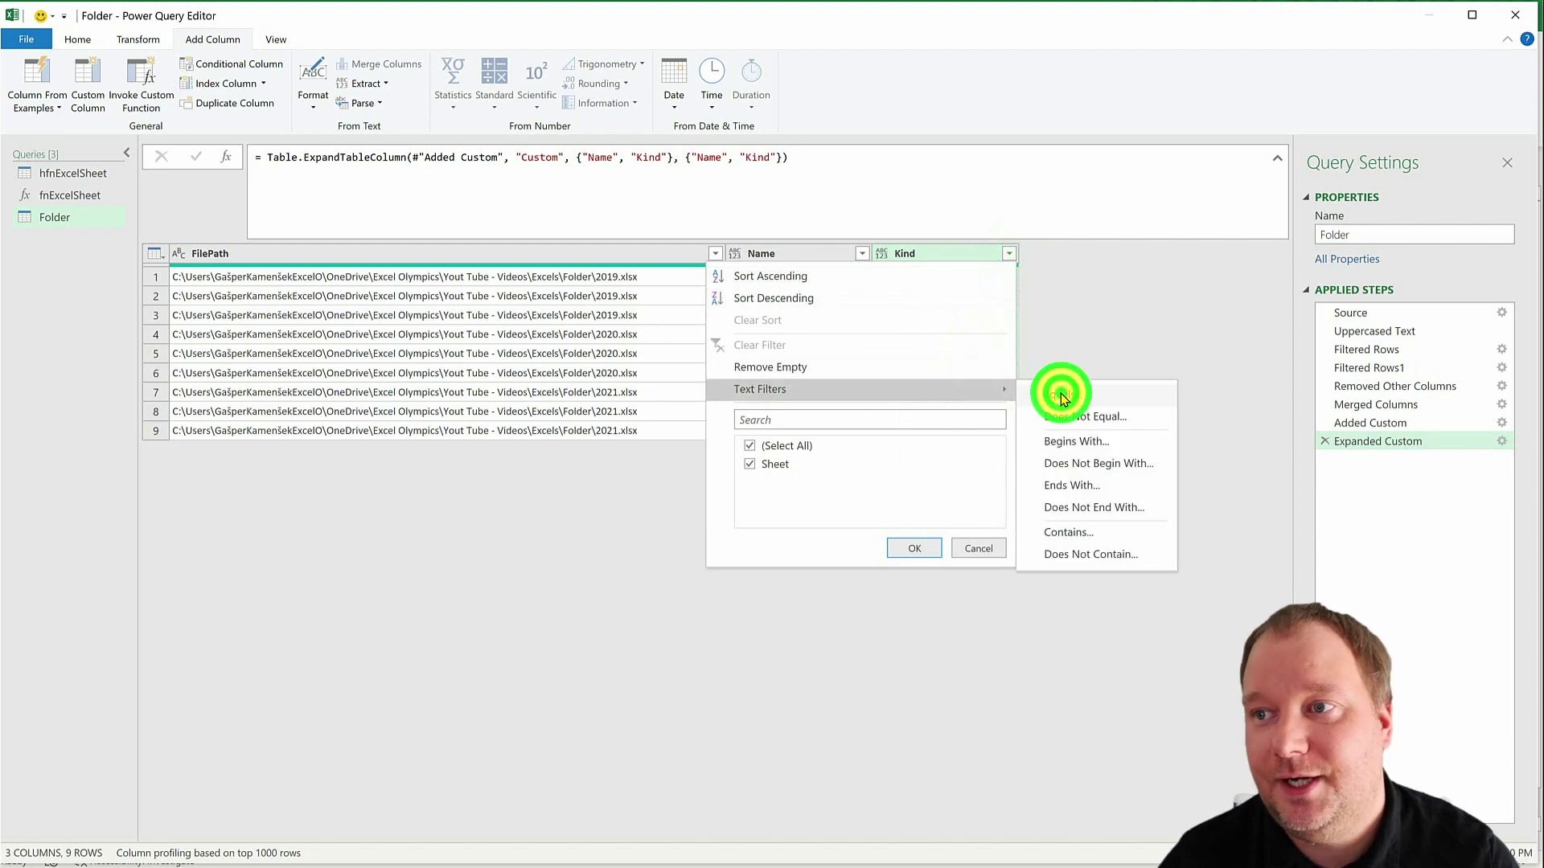
pyautogui.click(676, 489)
pyautogui.write('Sheet')
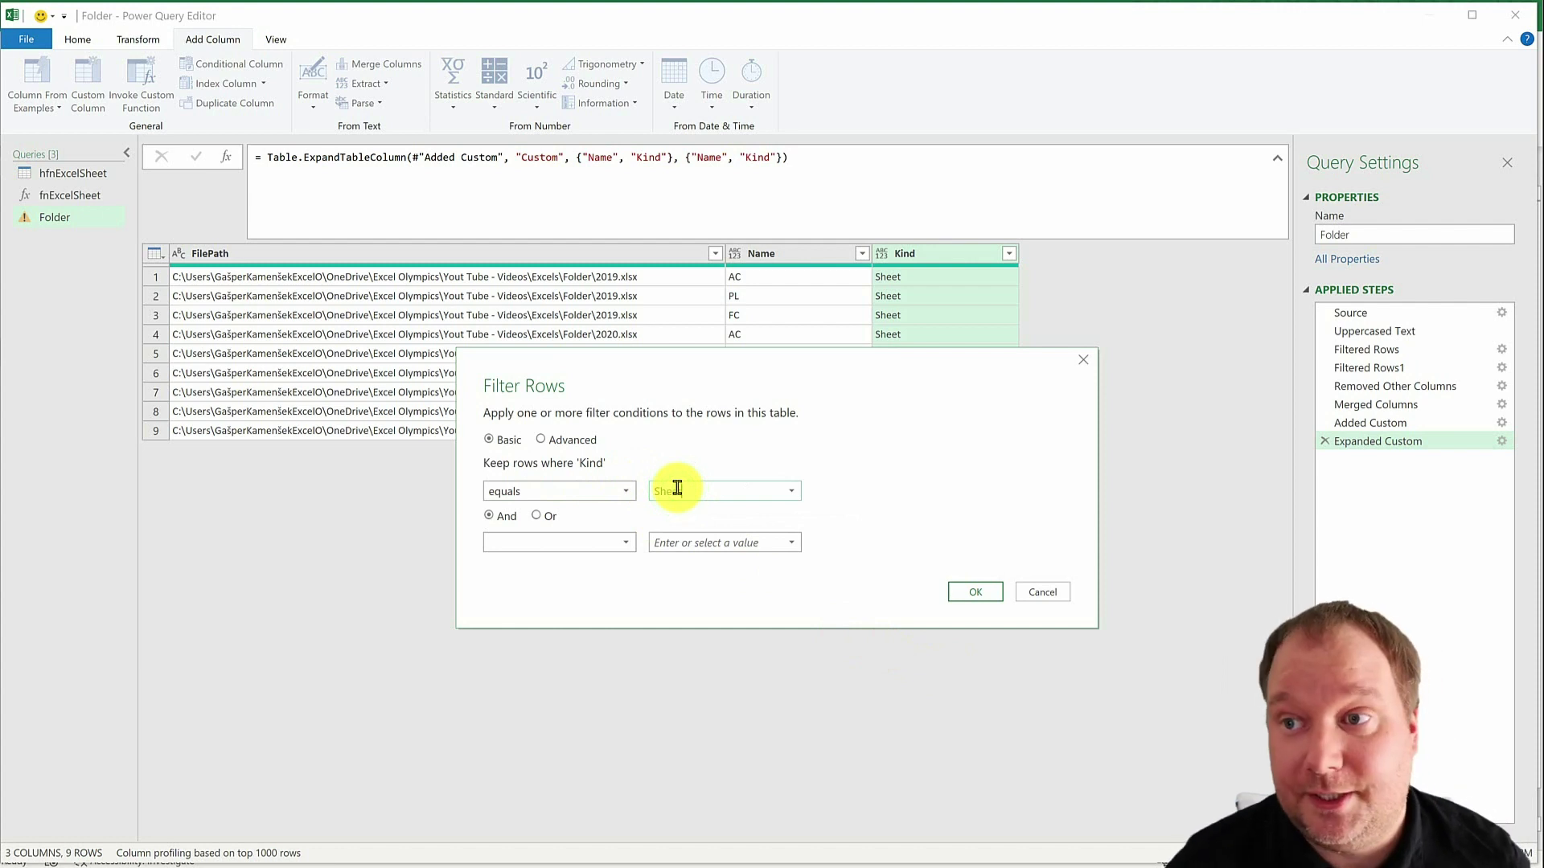
pyautogui.click(964, 592)
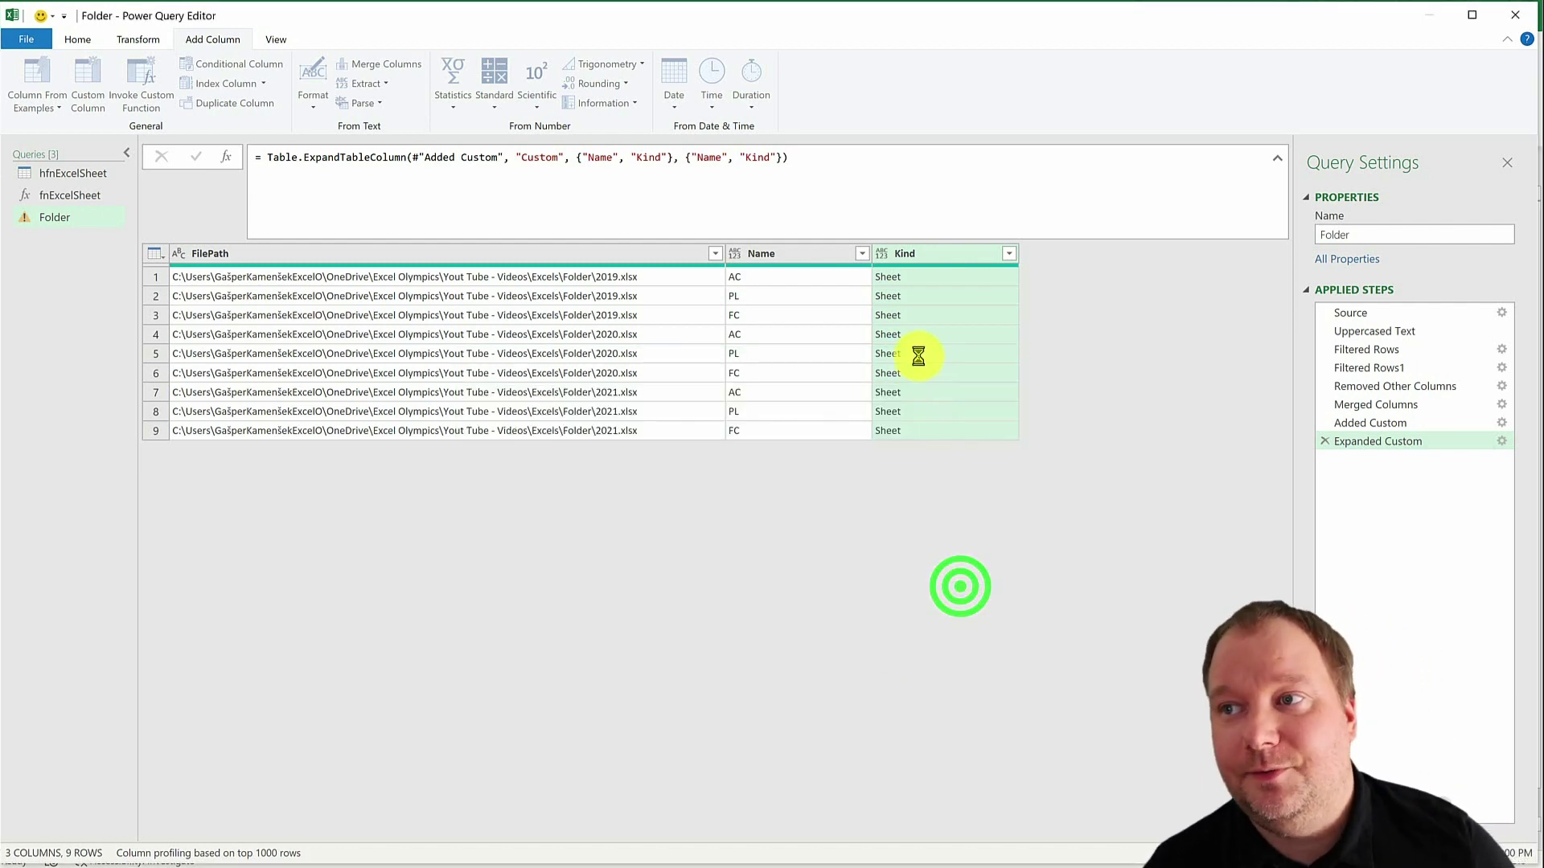
# - Remove the Kind column, leaving FilePath and Name
pyautogui.rightClick(951, 255)
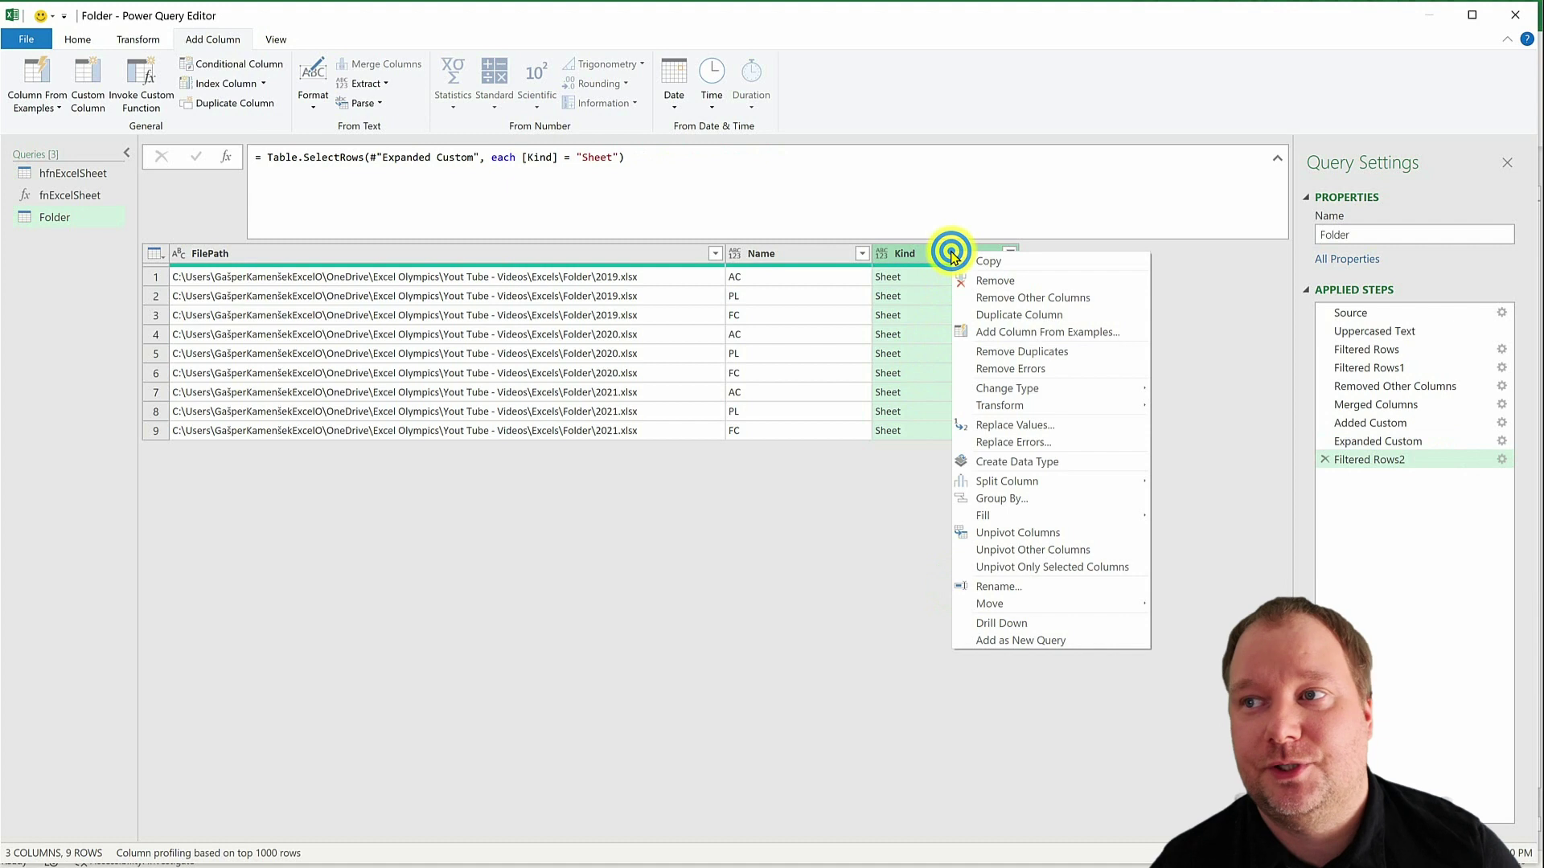
pyautogui.click(1004, 283)
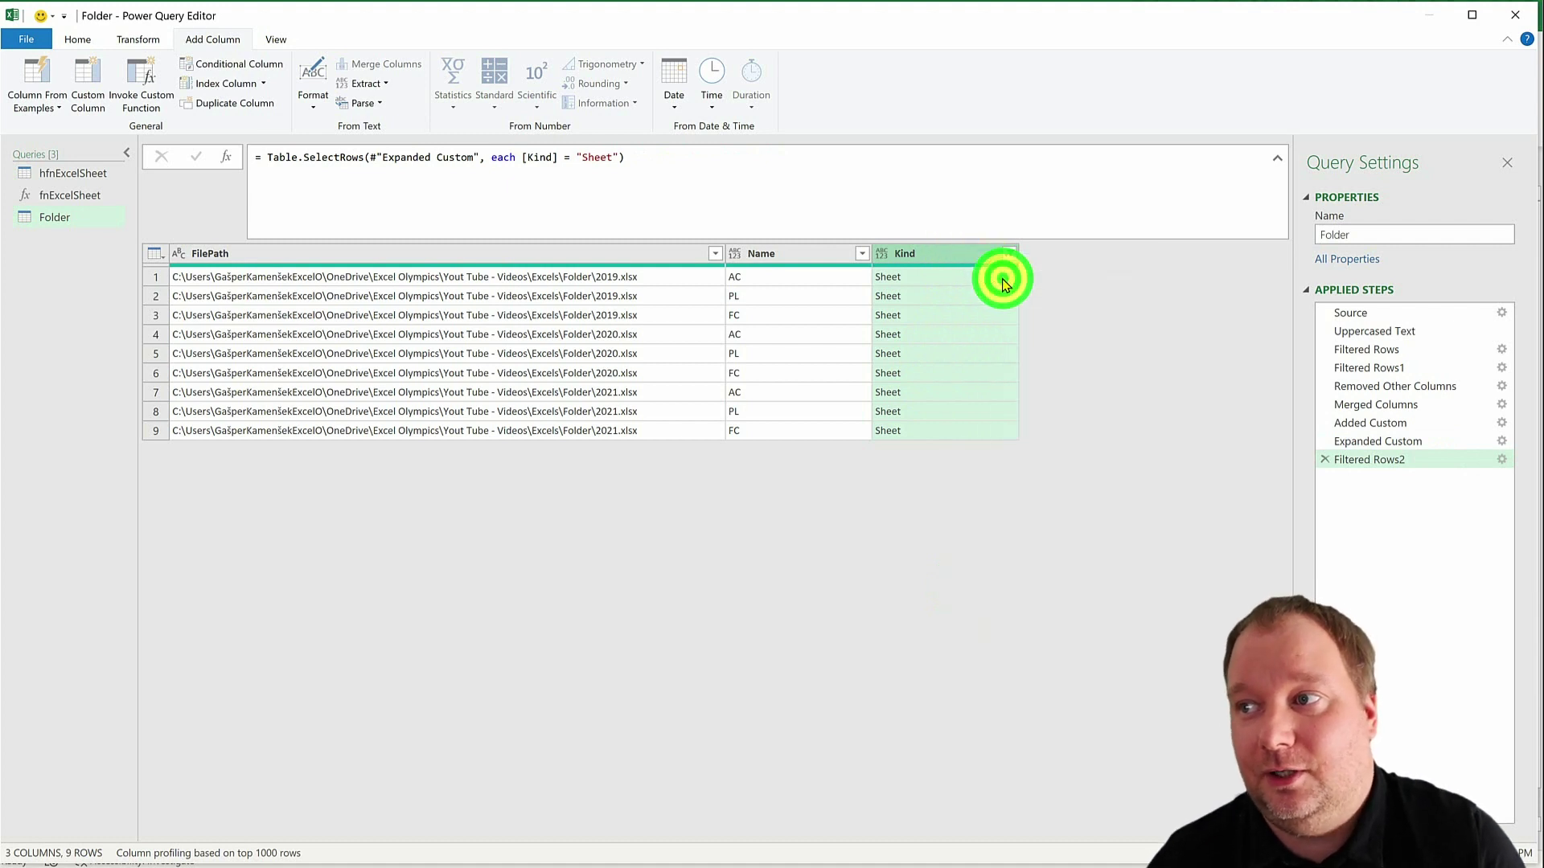
pyautogui.click(1403, 458)
pyautogui.click(1378, 478)
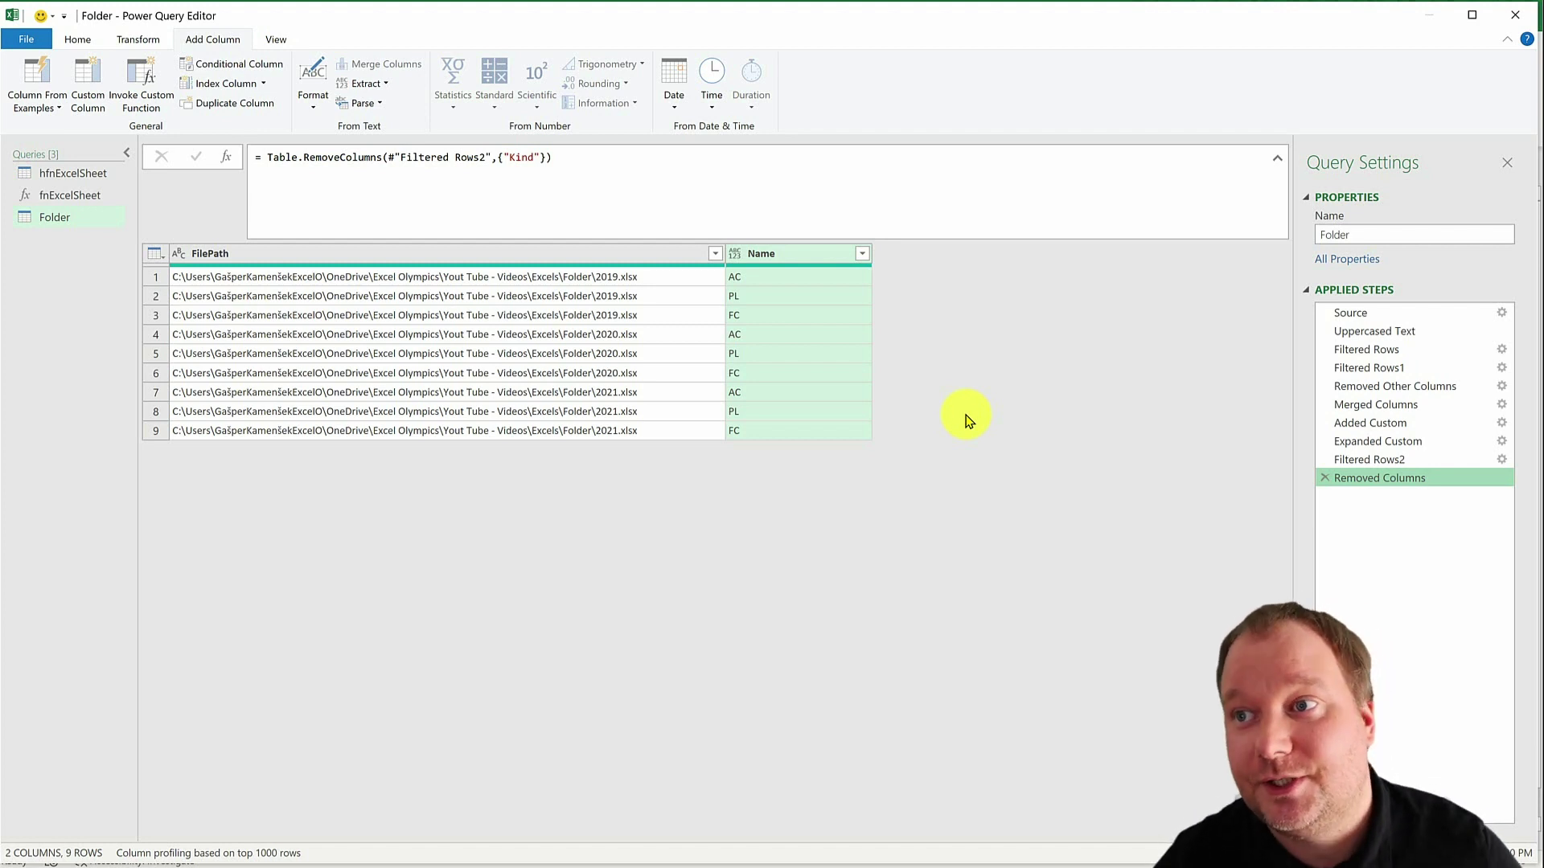
pyautogui.click(398, 253)
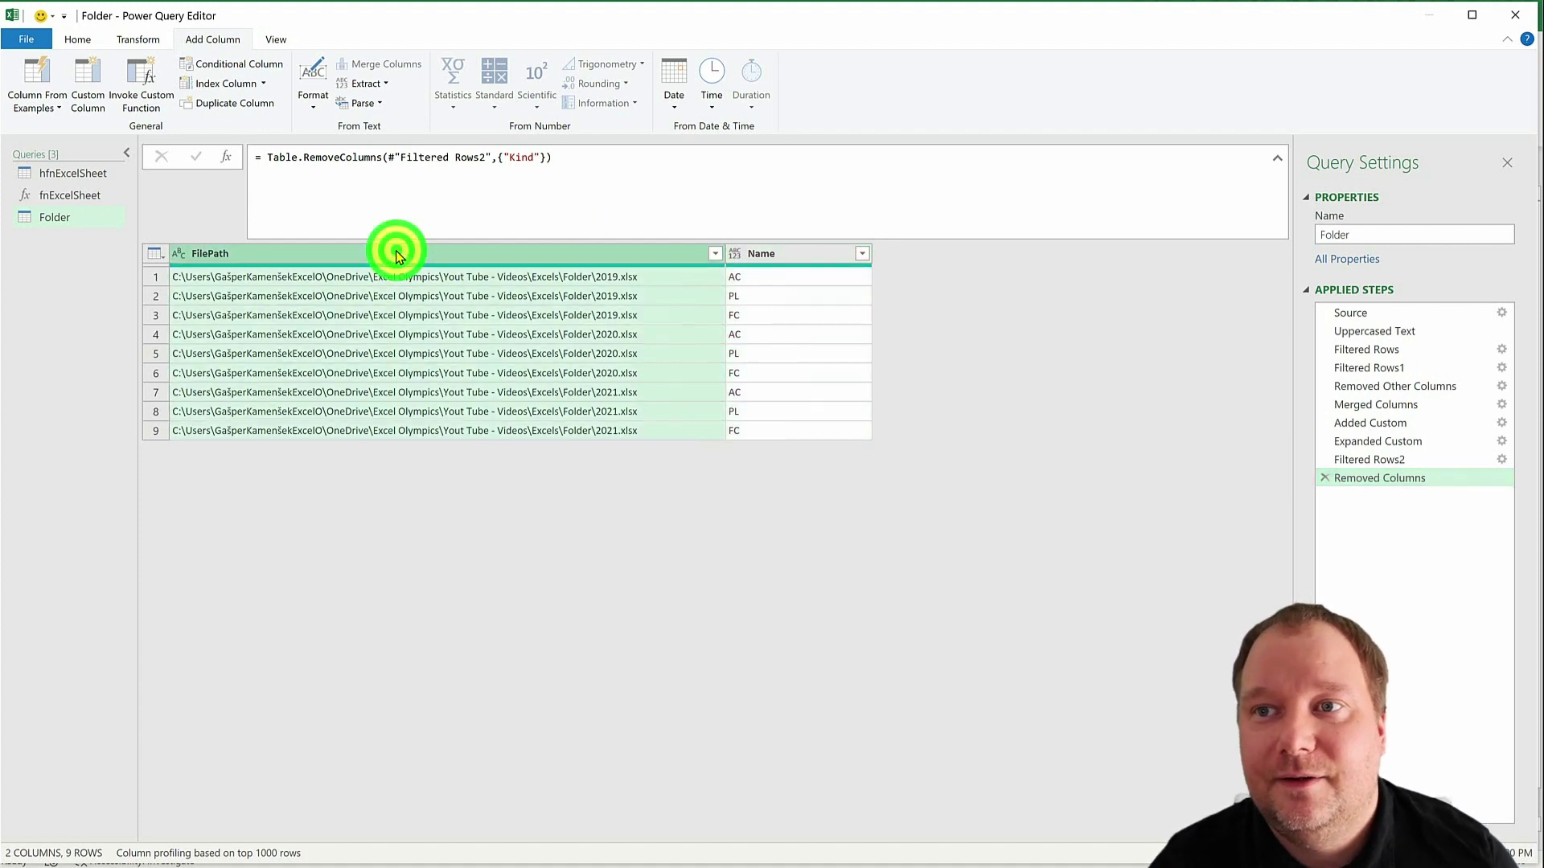
pyautogui.click(772, 252)
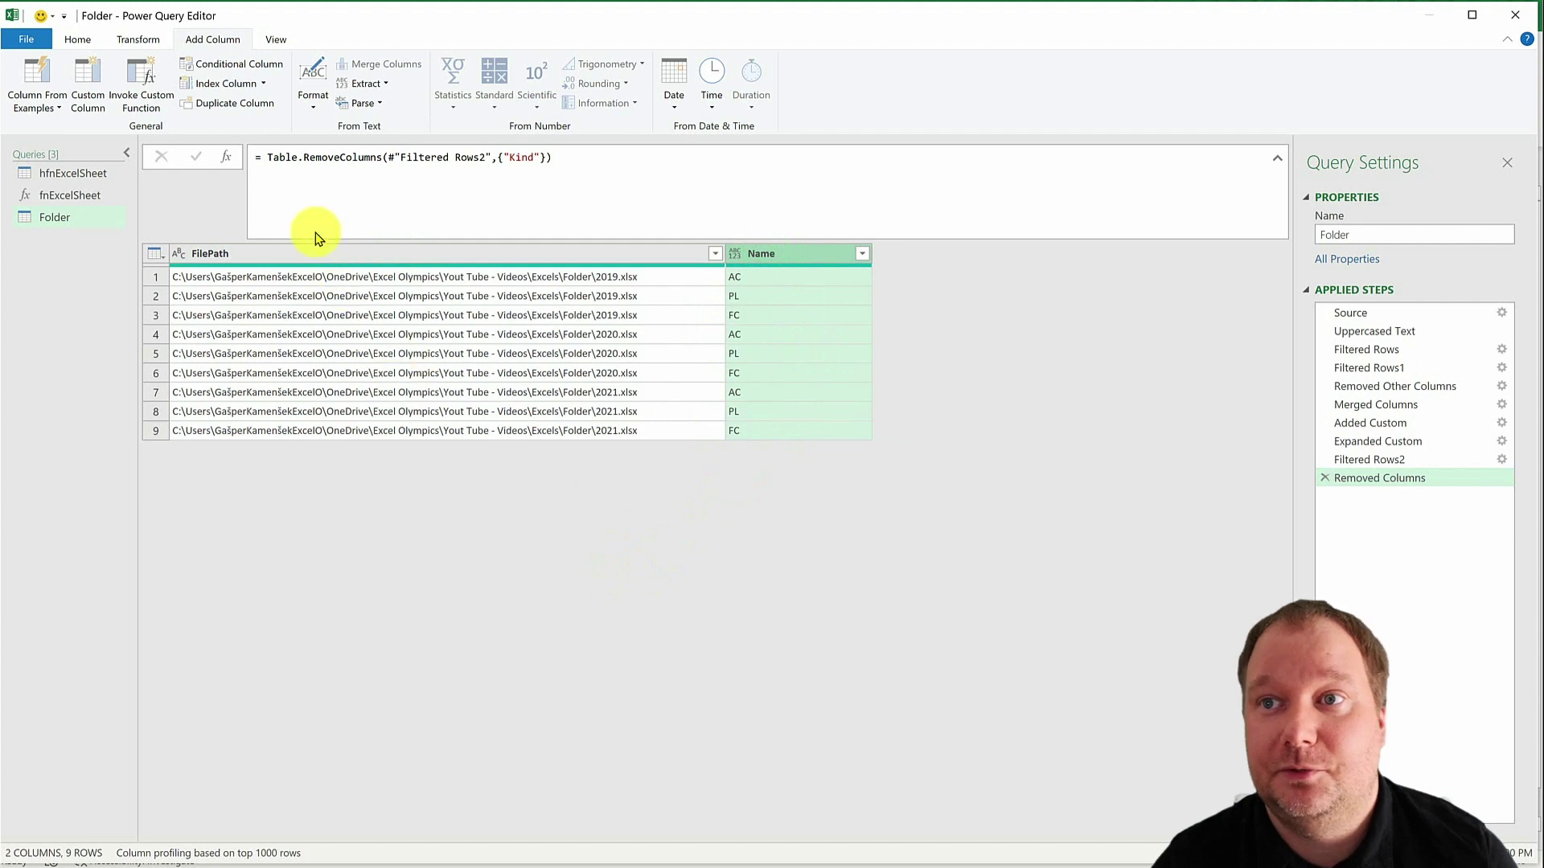
pyautogui.click(211, 38)
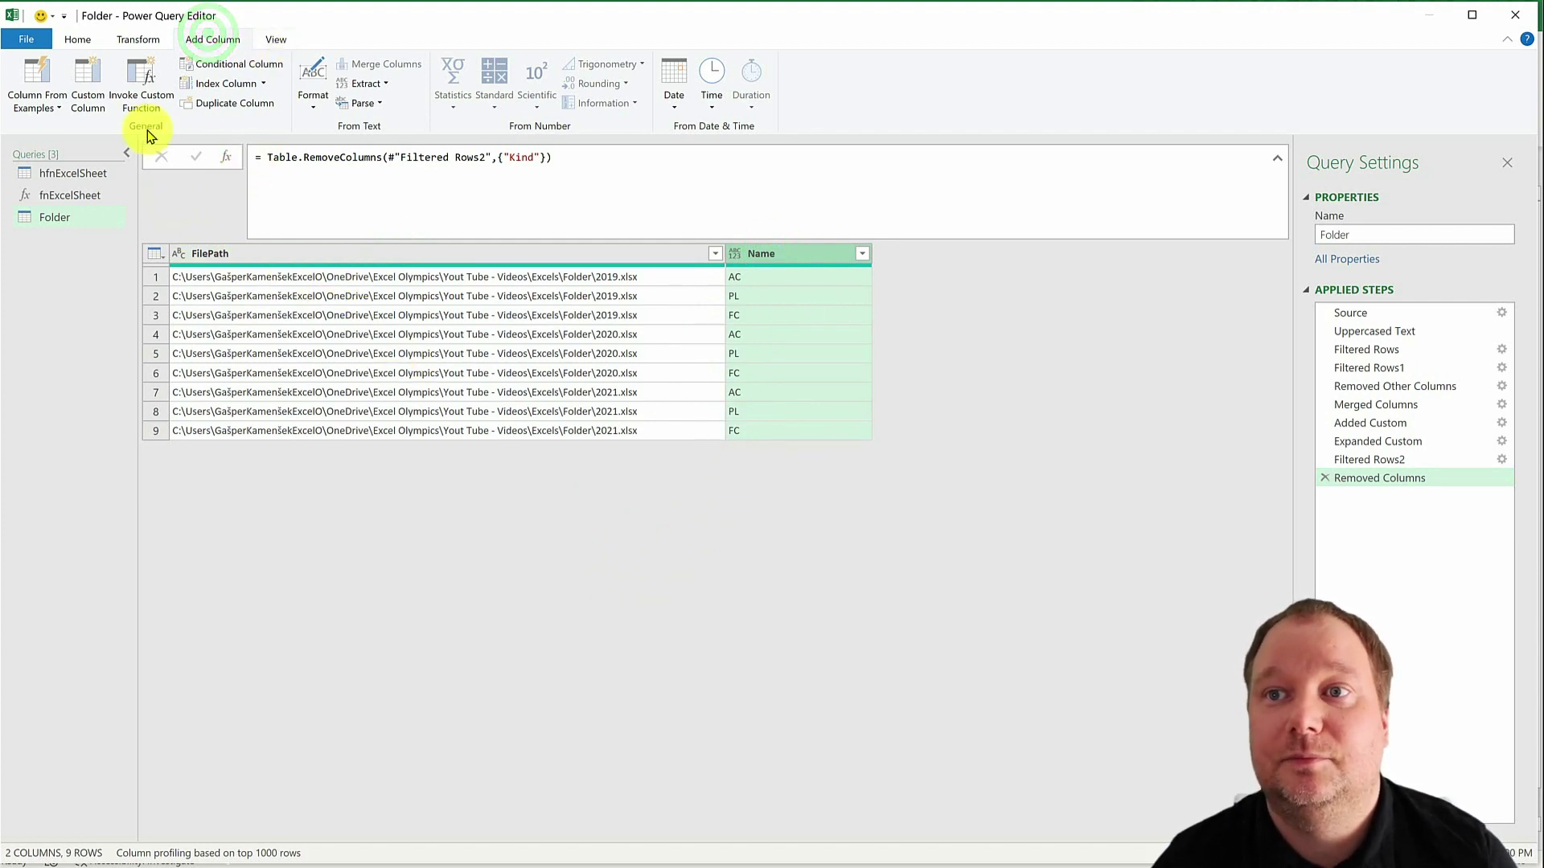
# - Invoke fnExcelSheet with FilePath from the FilePath column and SheetName from the Name column
pyautogui.click(140, 78)
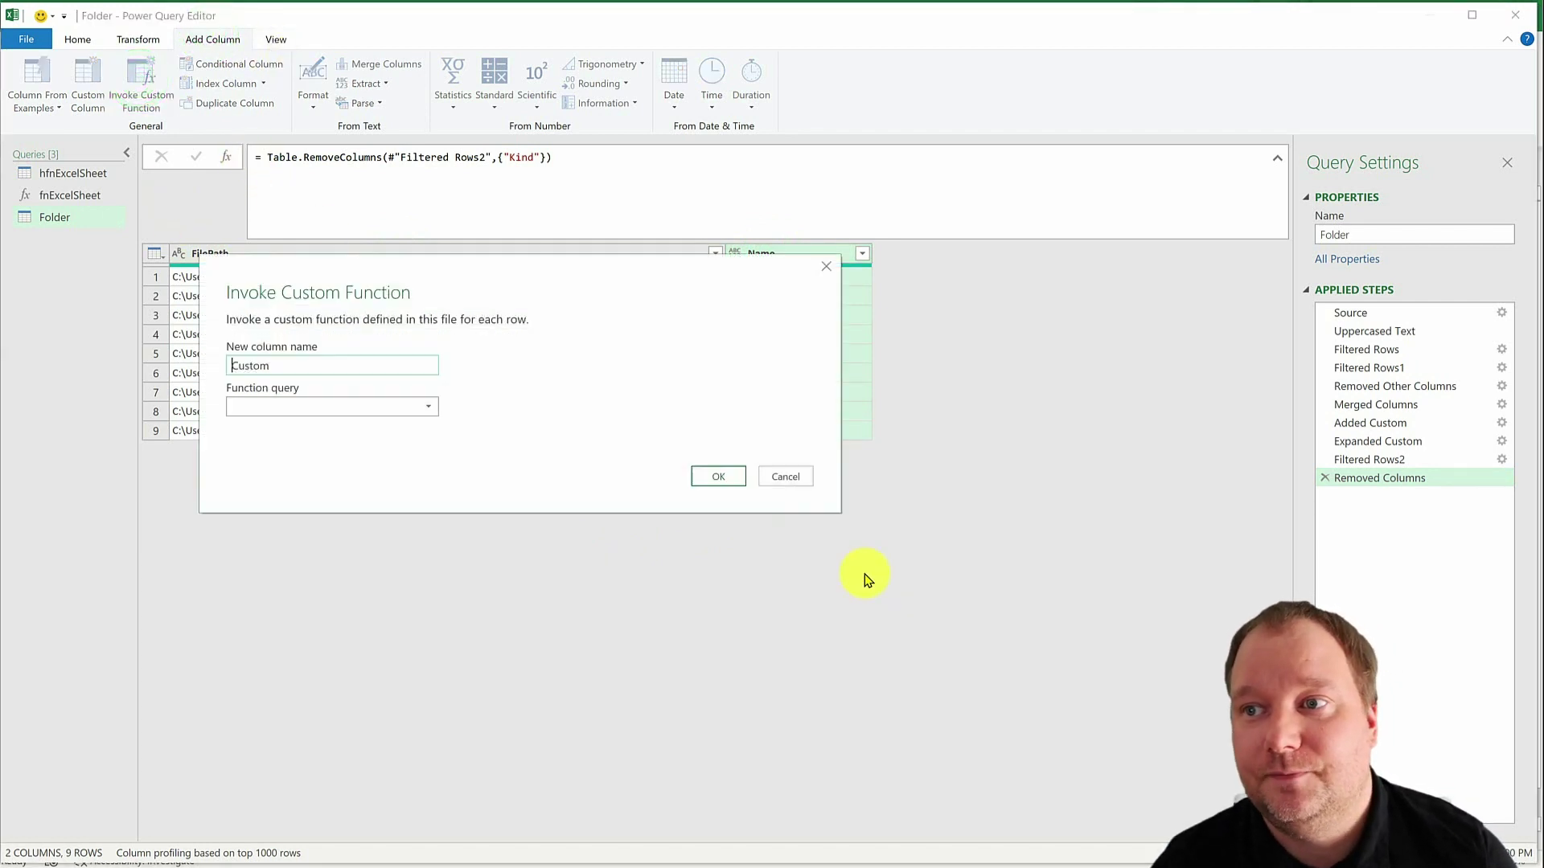
pyautogui.click(418, 409)
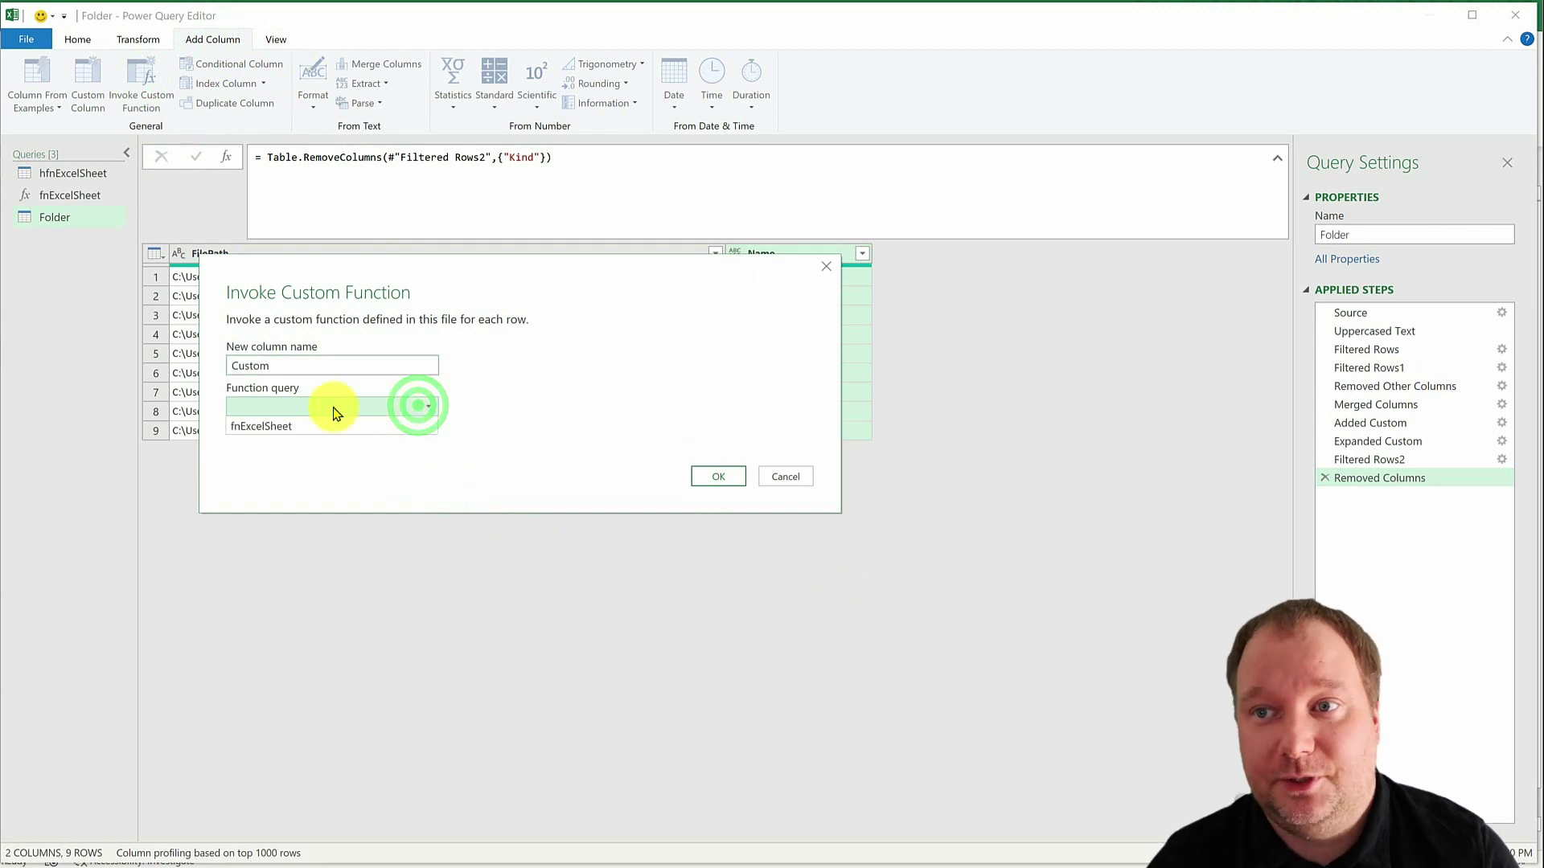
pyautogui.click(268, 436)
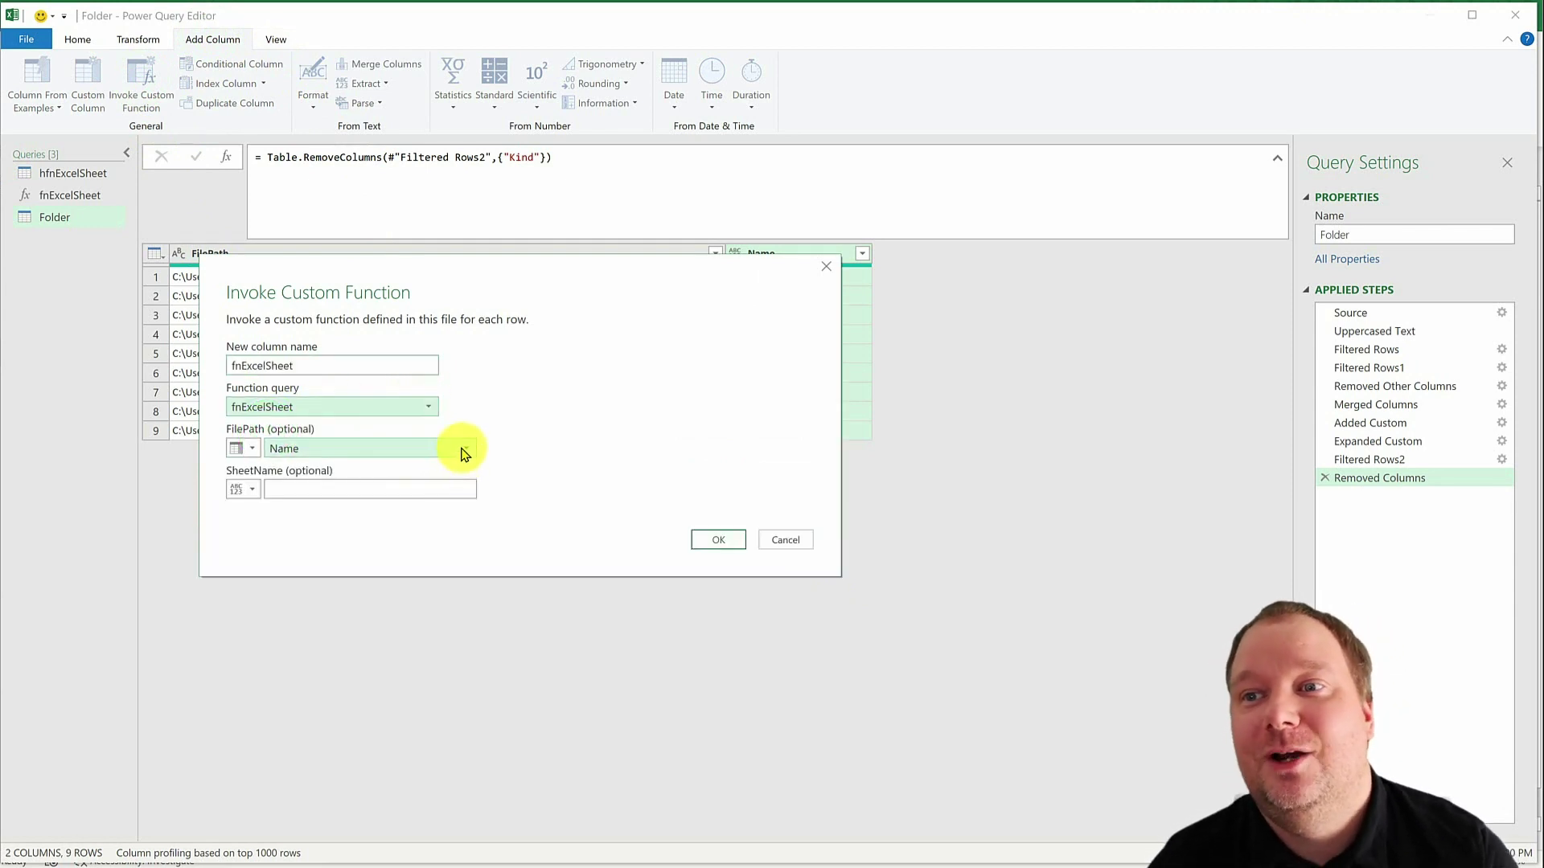
pyautogui.click(462, 450)
pyautogui.click(369, 465)
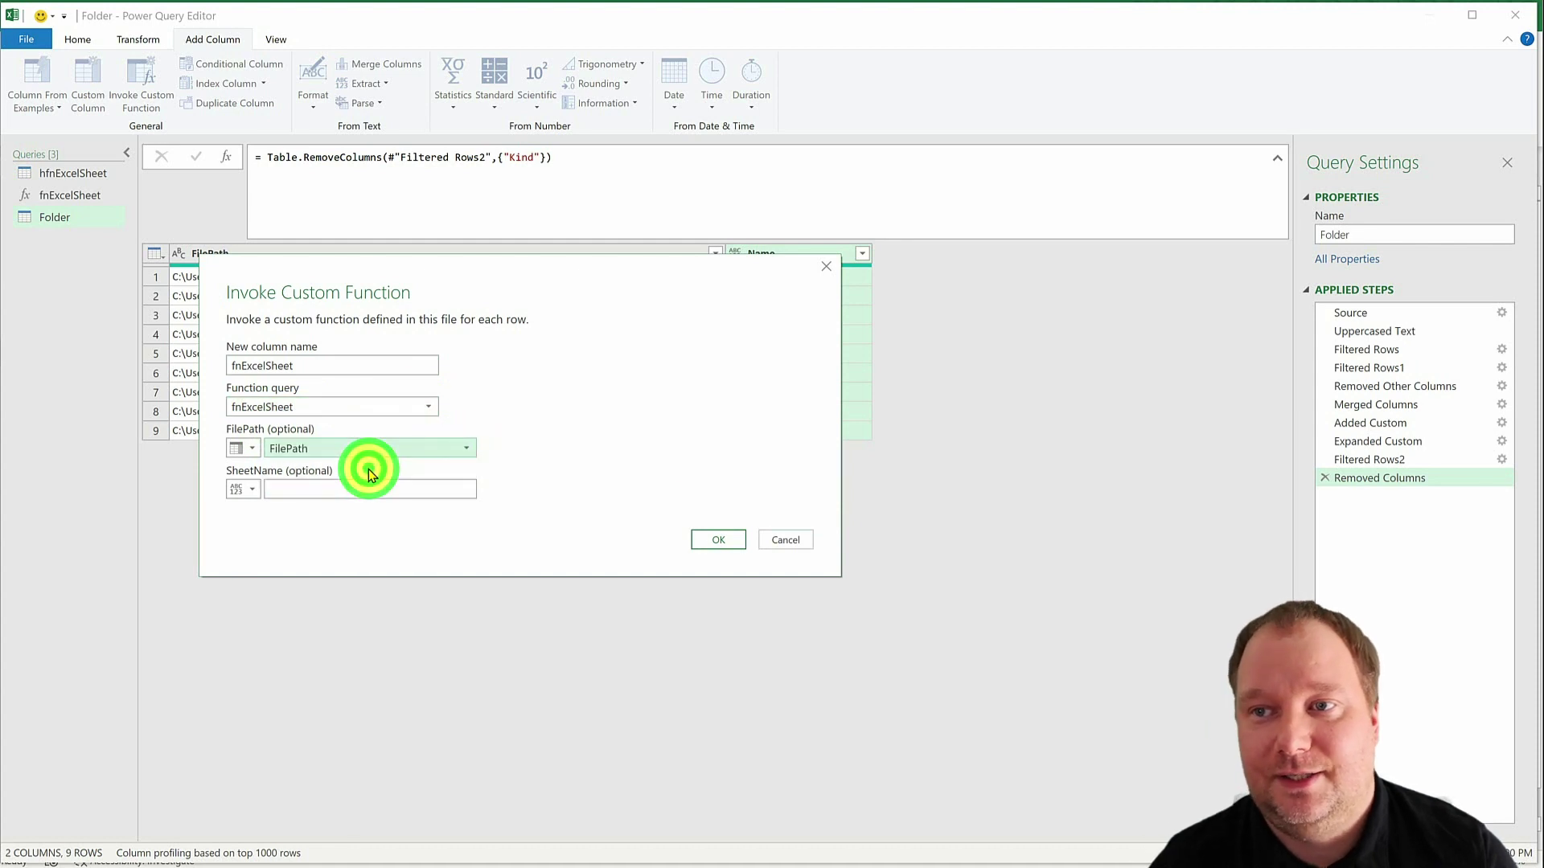
pyautogui.click(246, 490)
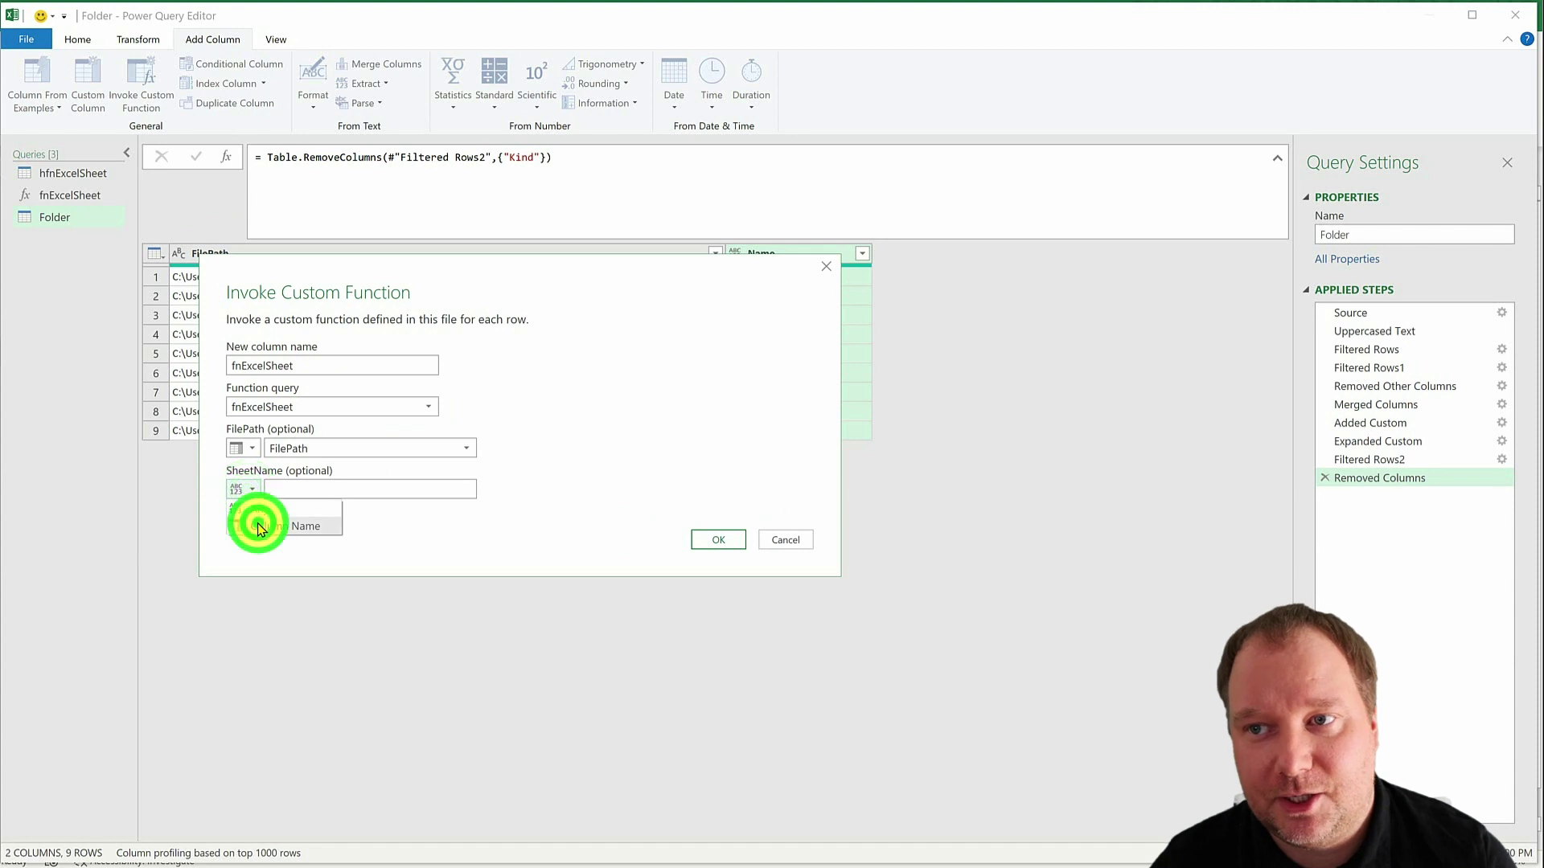
pyautogui.click(259, 528)
pyautogui.click(467, 489)
pyautogui.click(291, 528)
pyautogui.click(707, 536)
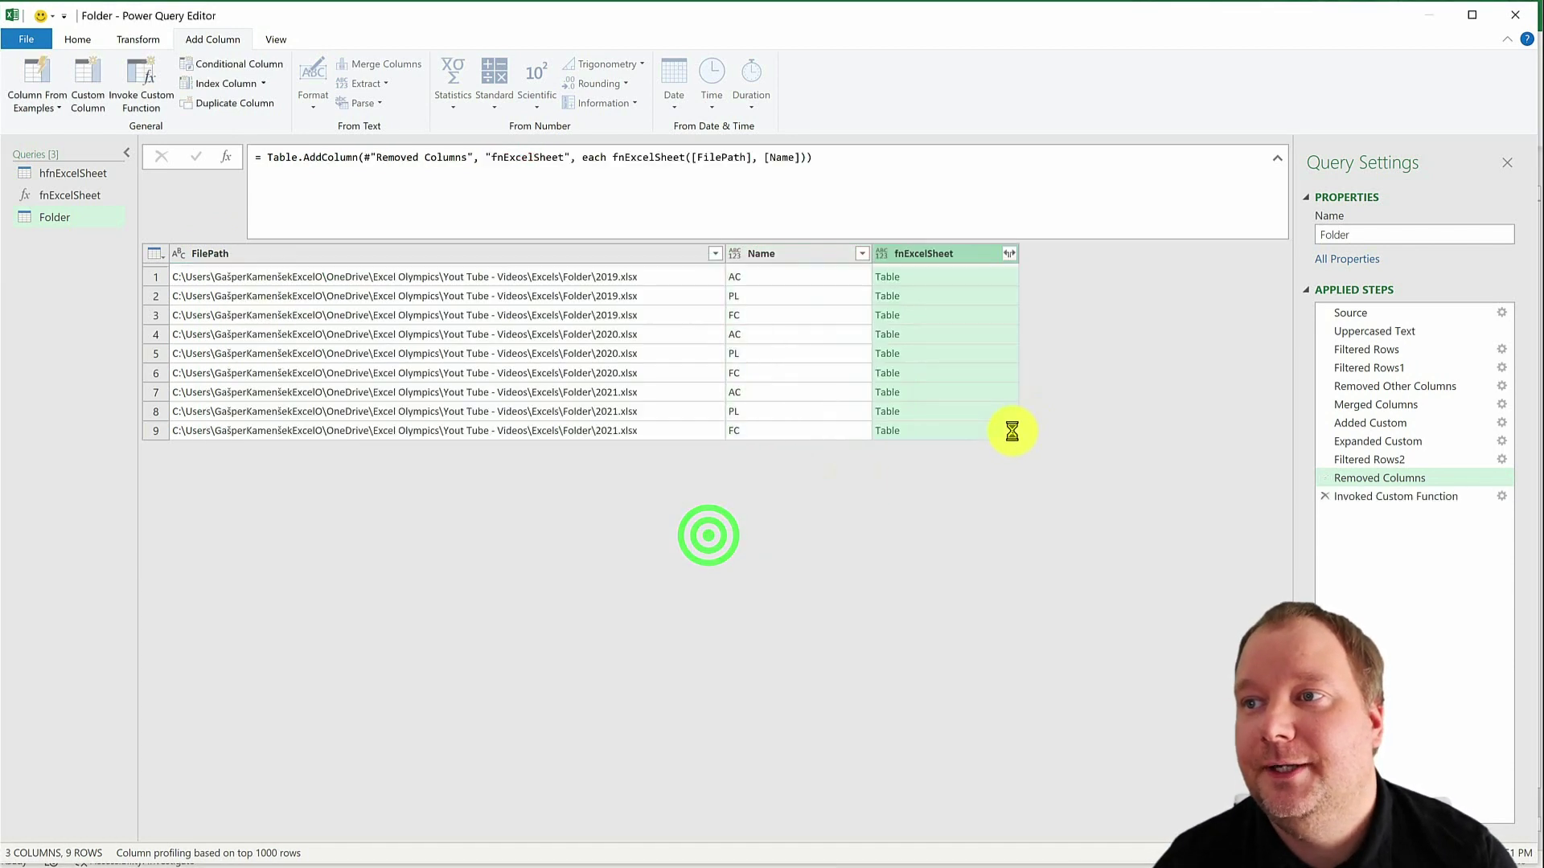
# - Preview the fnExcelSheet table returned for each of the nine rows
pyautogui.click(961, 277)
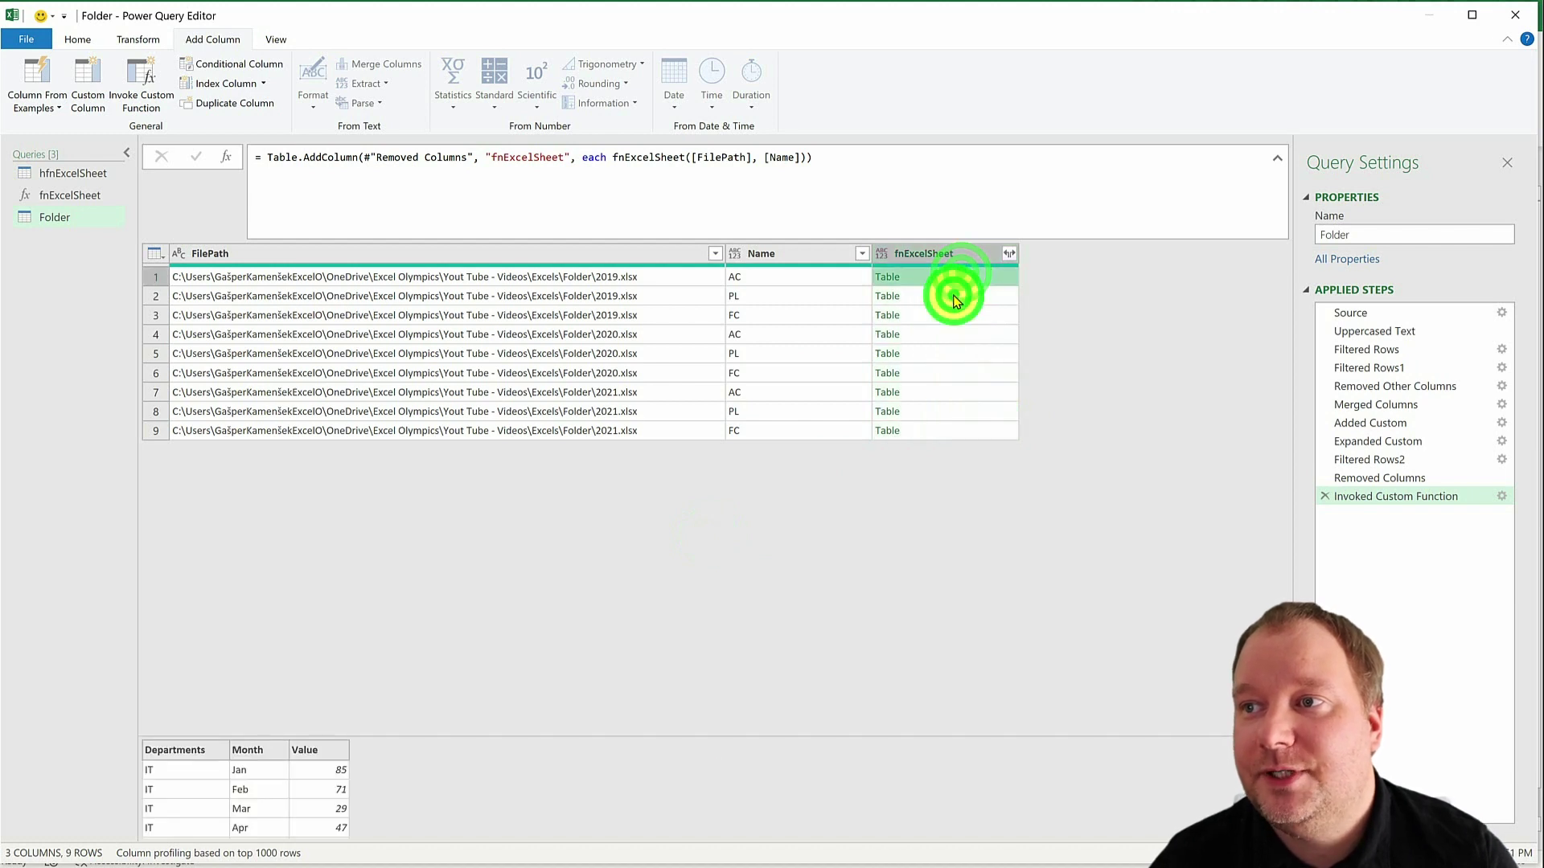
pyautogui.click(956, 296)
pyautogui.click(955, 315)
pyautogui.click(956, 335)
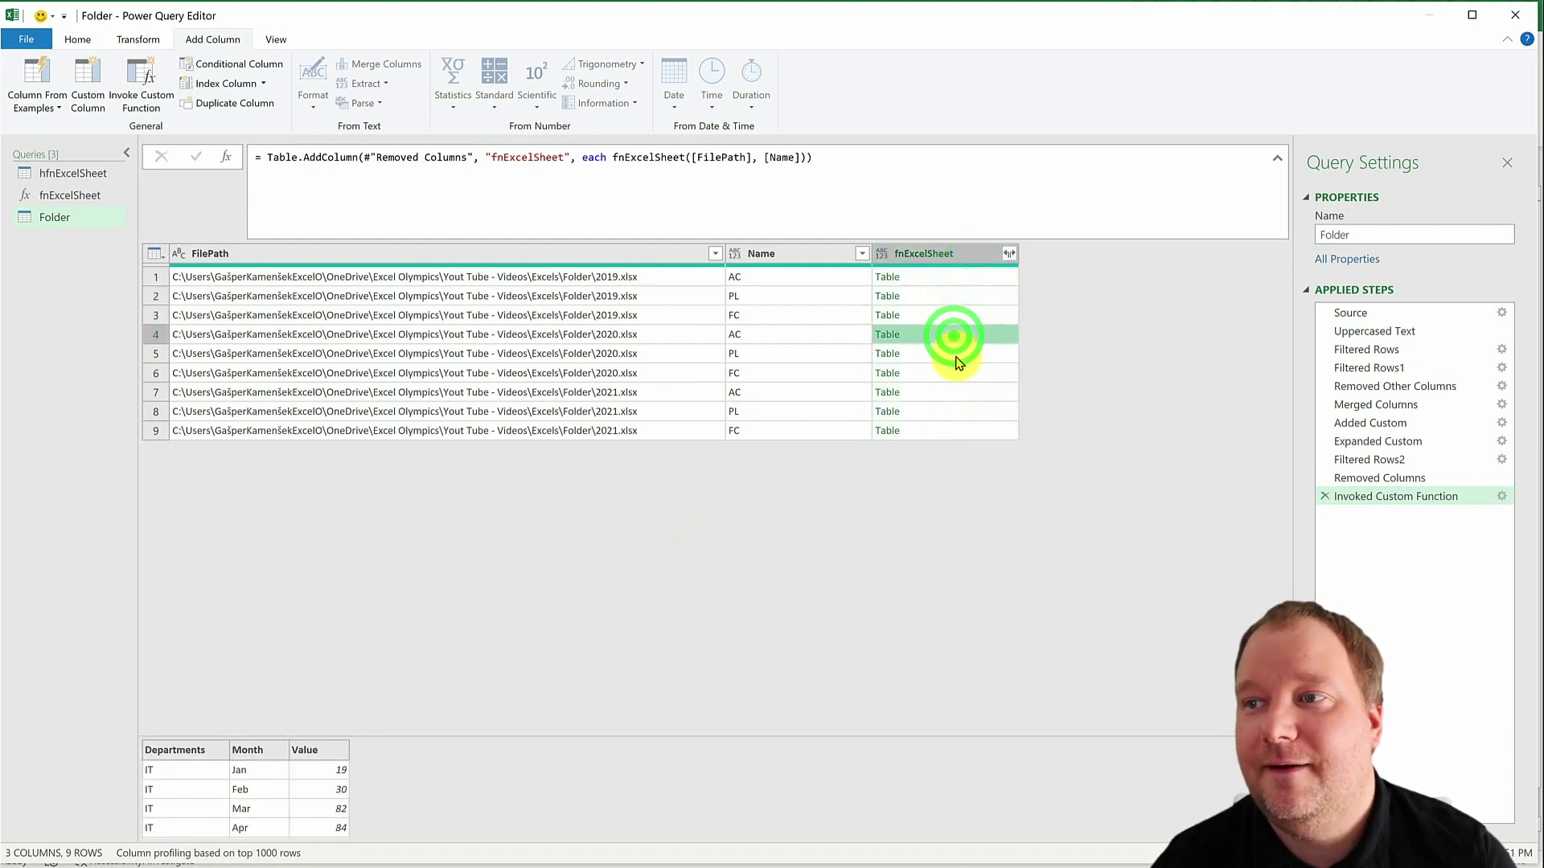
pyautogui.click(955, 354)
pyautogui.click(957, 374)
pyautogui.click(956, 392)
pyautogui.click(956, 412)
pyautogui.click(955, 431)
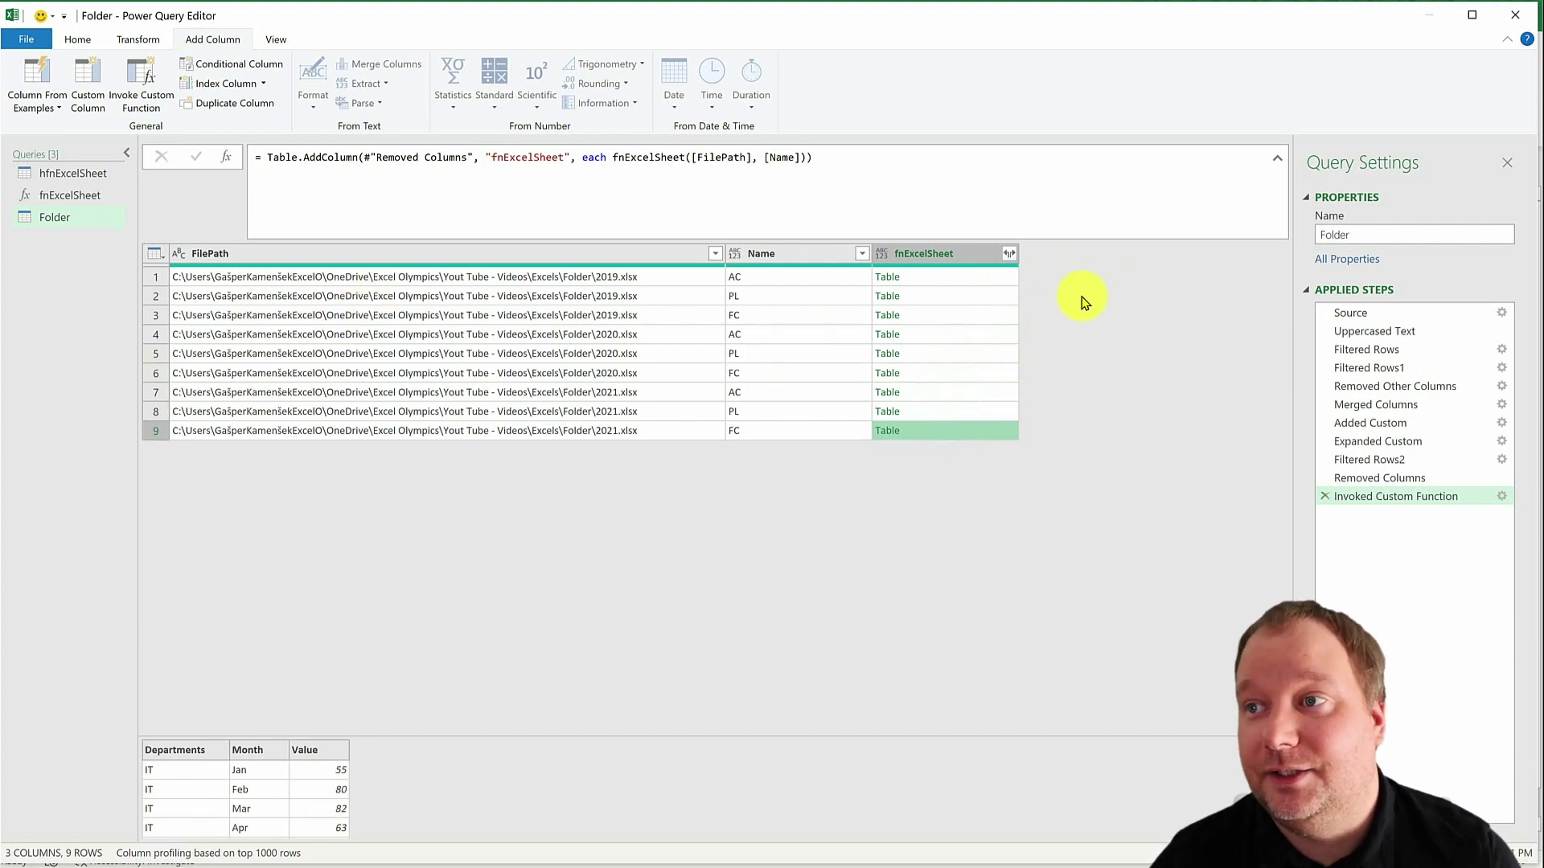
pyautogui.click(1016, 254)
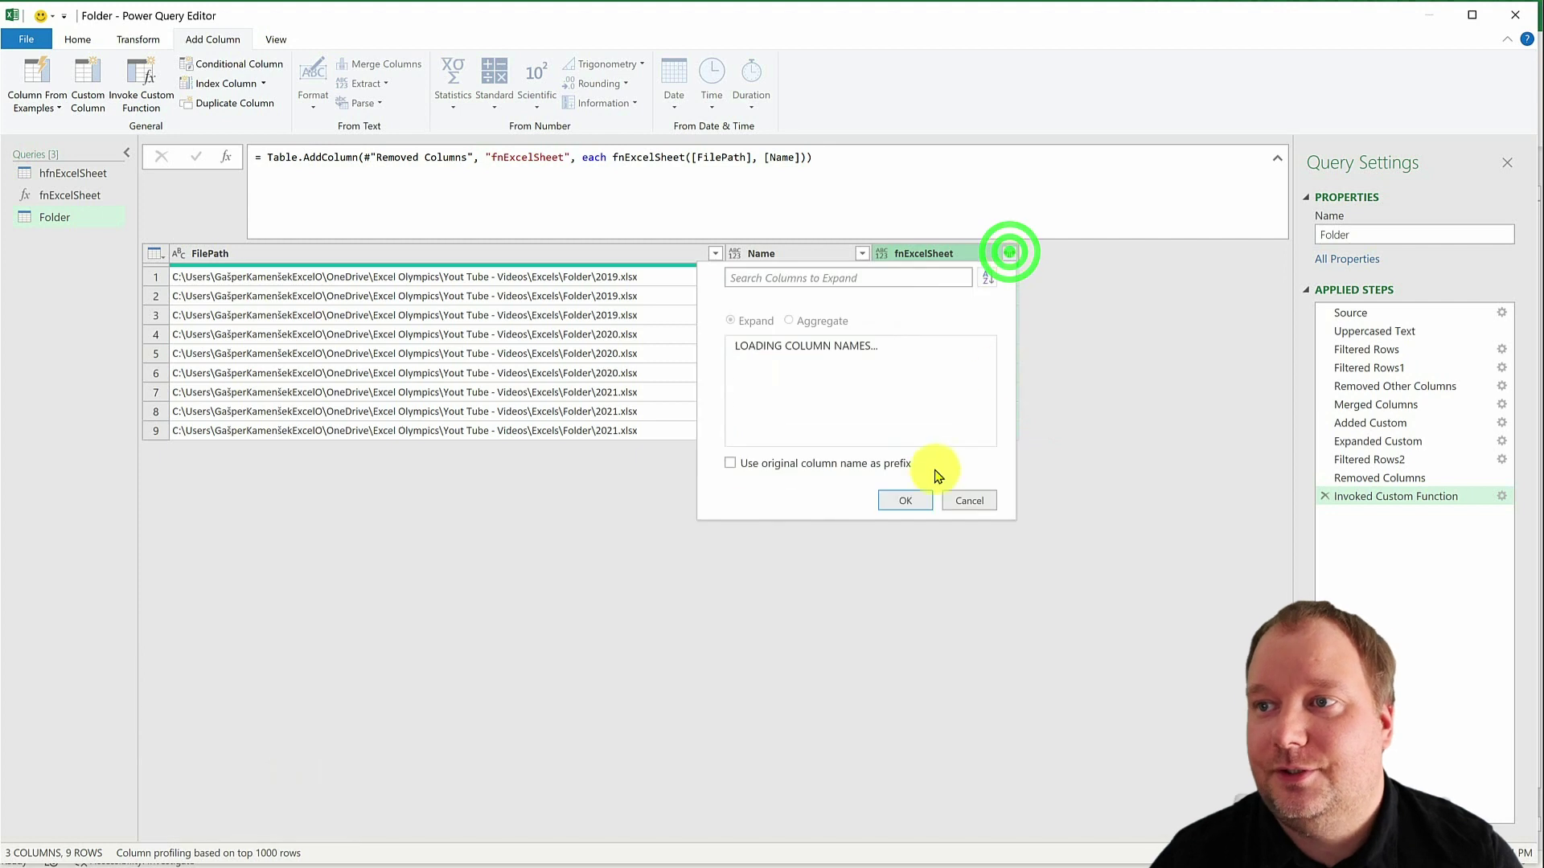
# - Expand fnExcelSheet to just the Departments, Month and Value columns
pyautogui.click(739, 348)
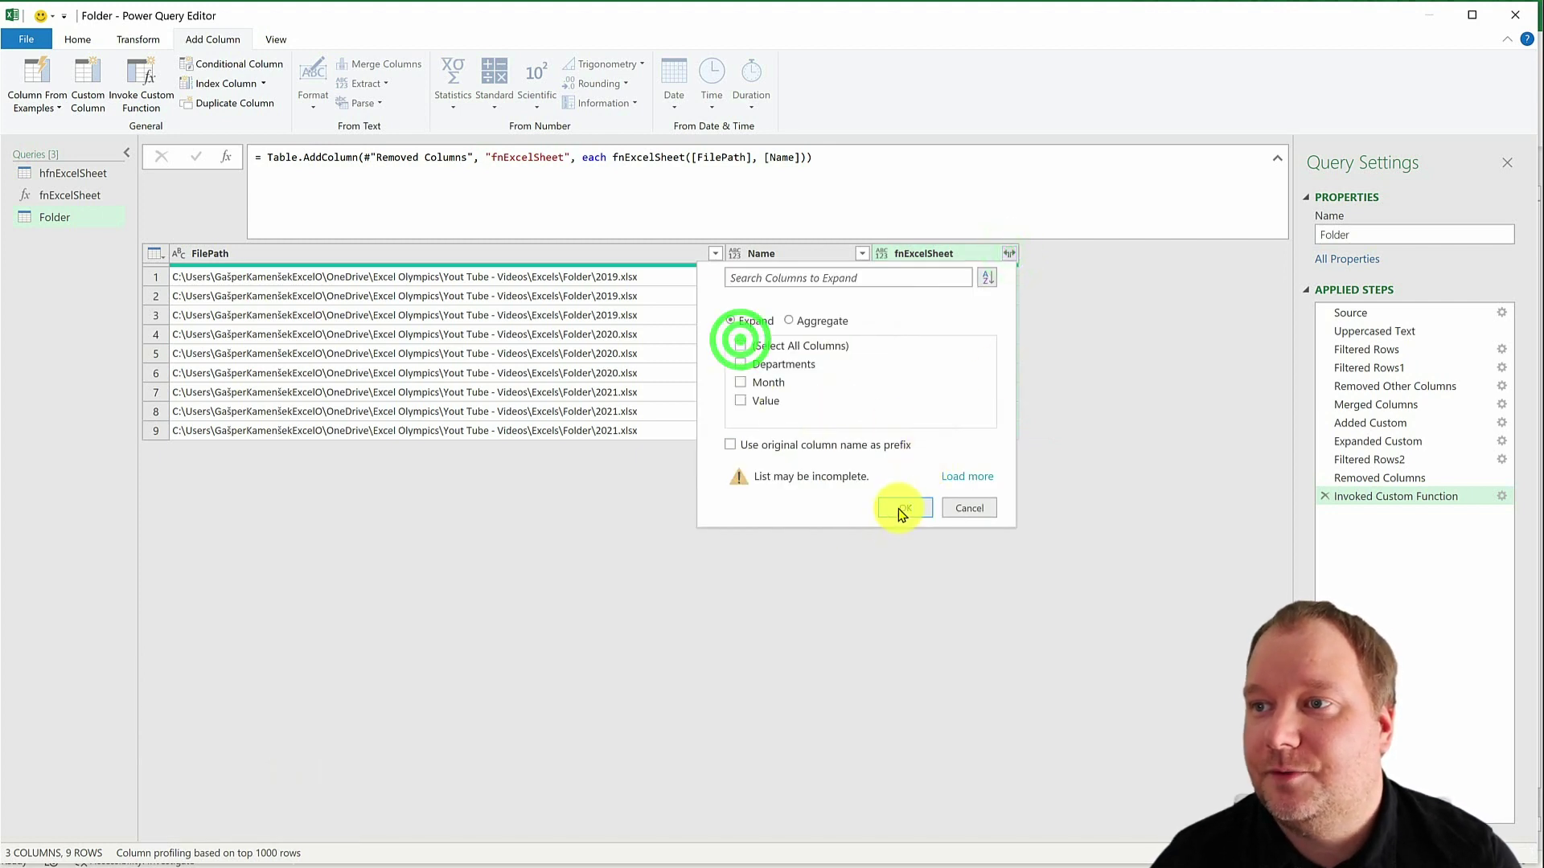
pyautogui.click(740, 366)
pyautogui.click(741, 382)
pyautogui.click(741, 402)
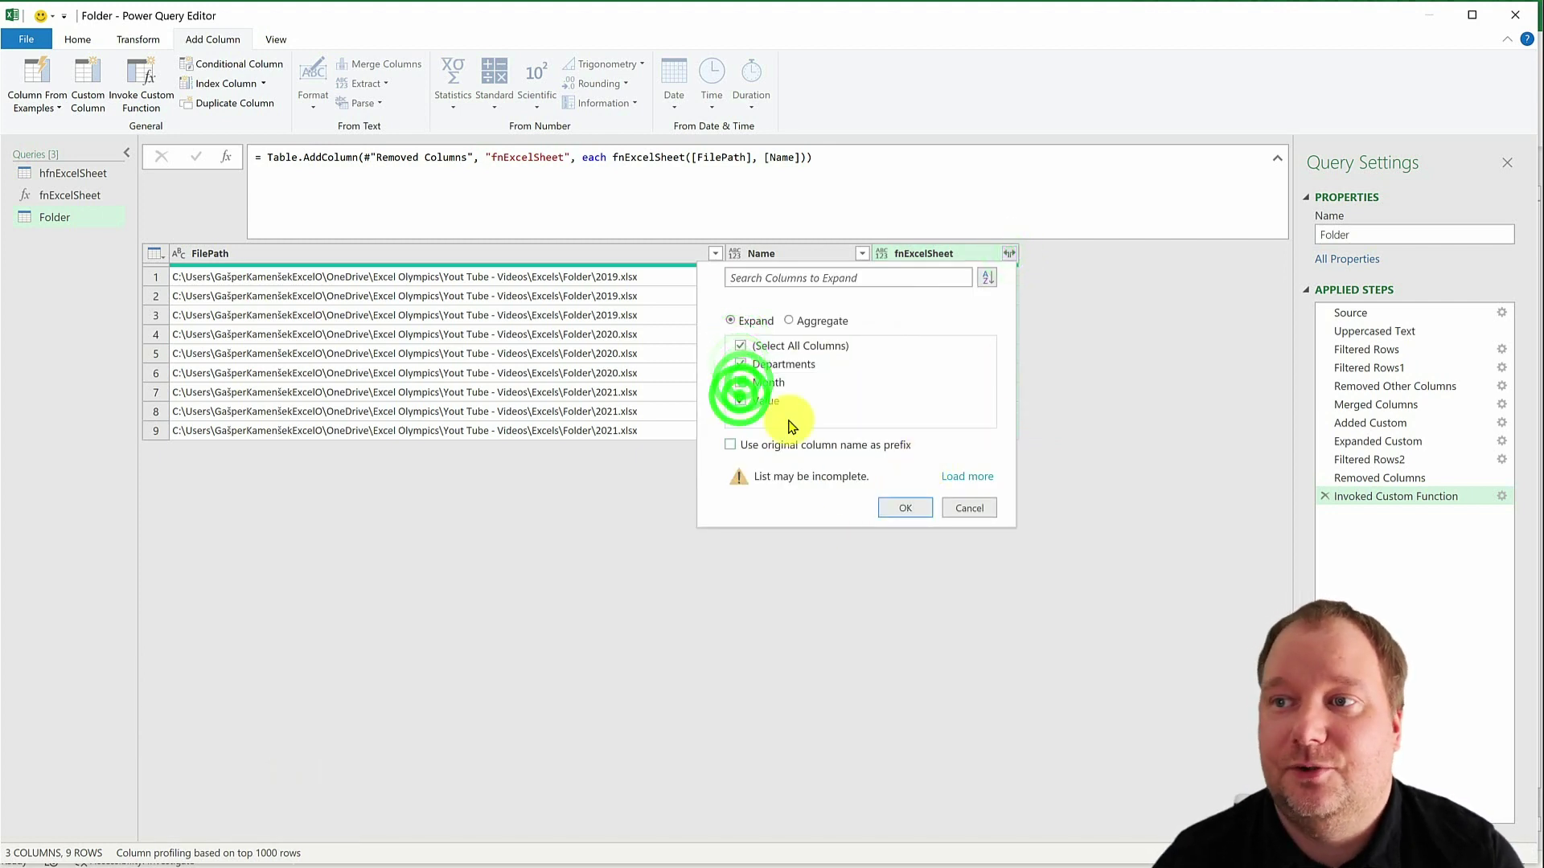
pyautogui.click(911, 508)
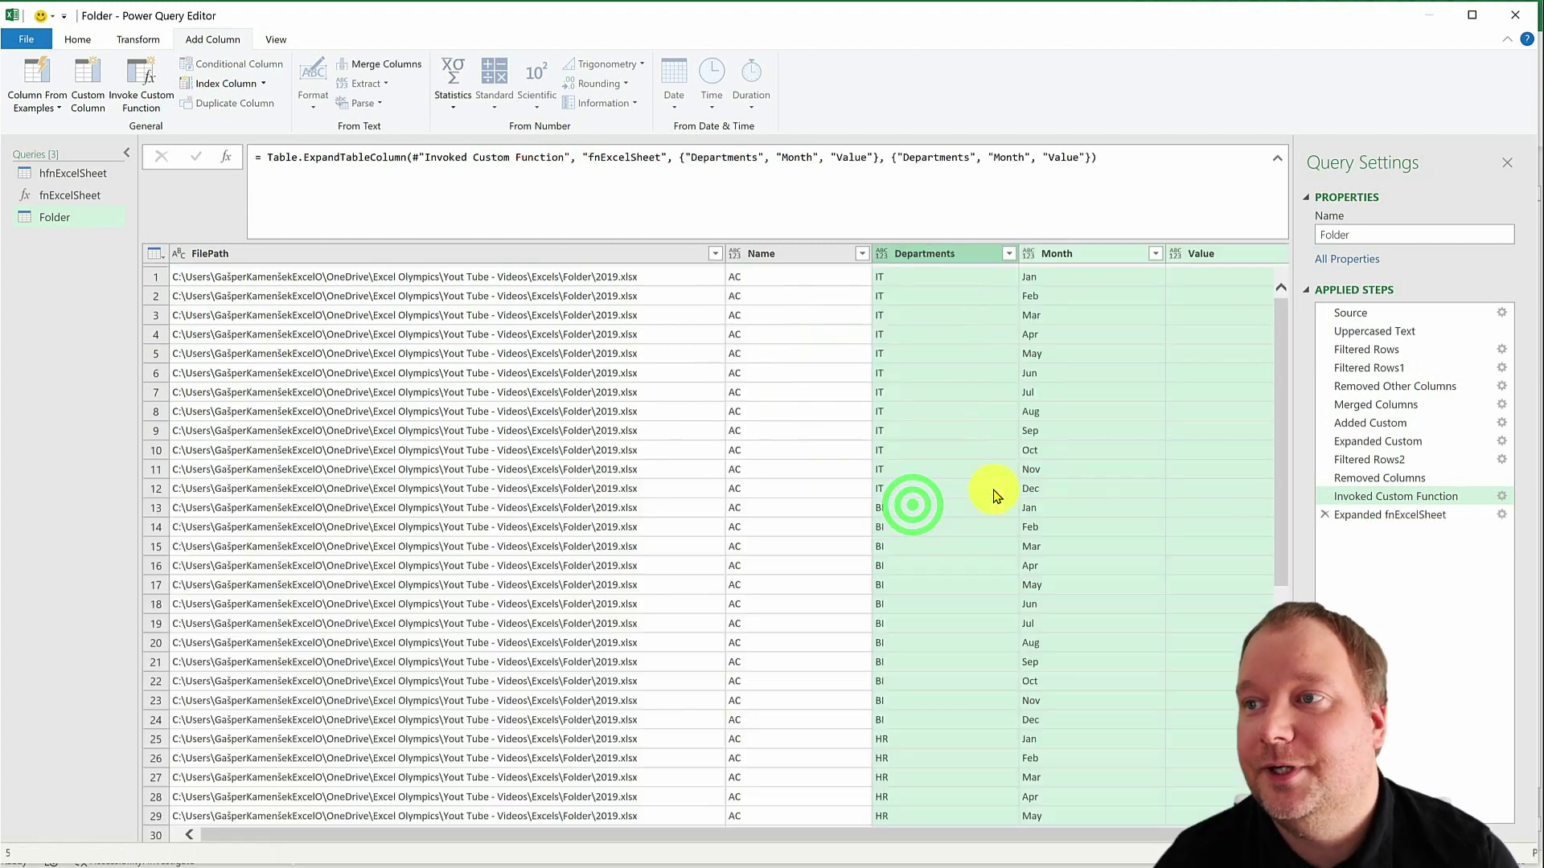
pyautogui.click(1006, 837)
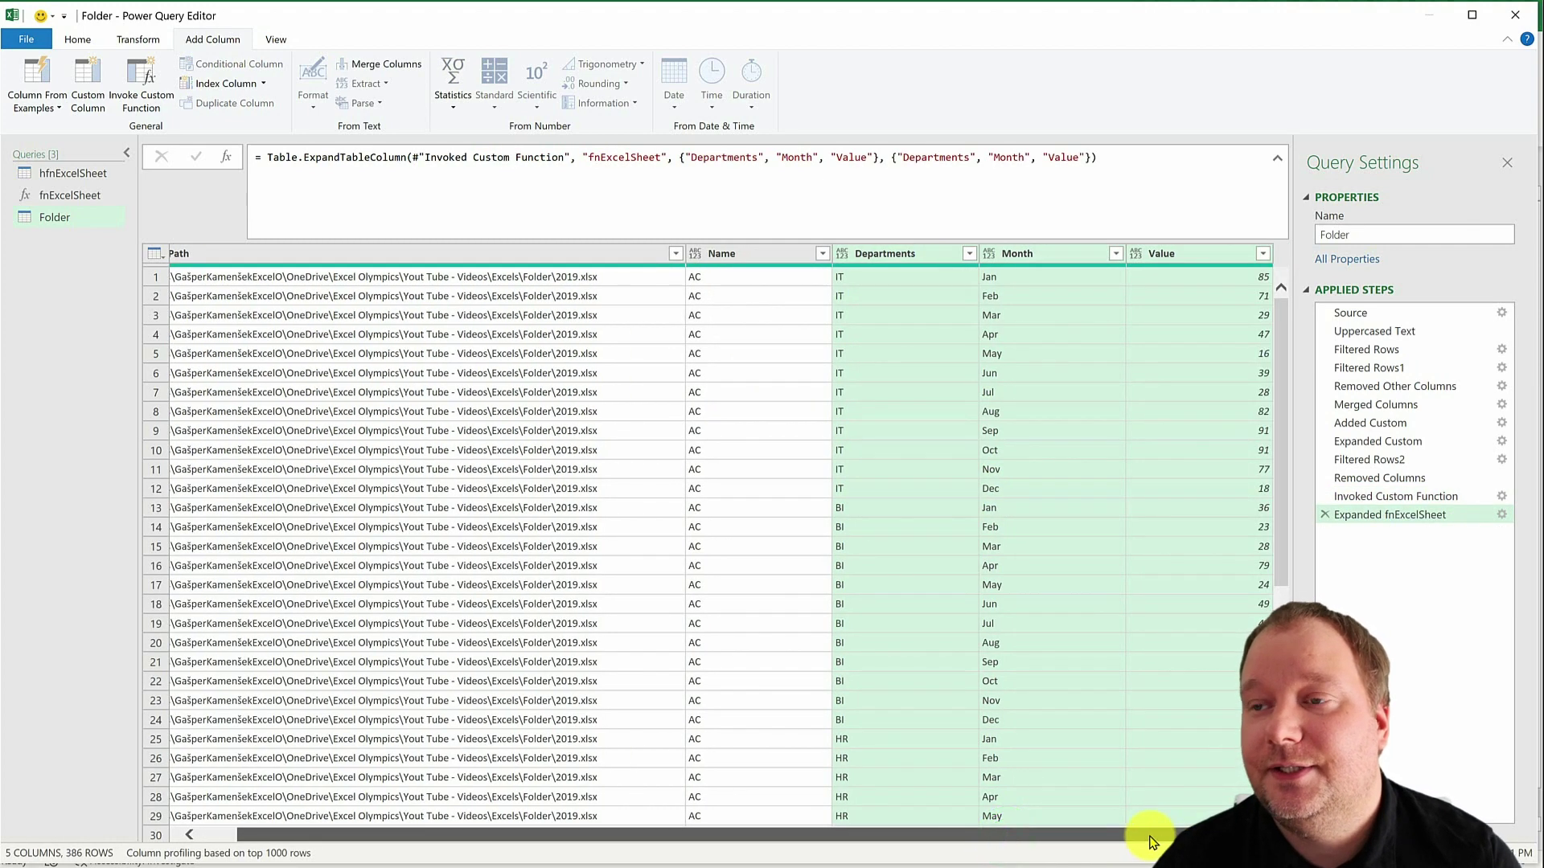
pyautogui.moveTo(1147, 836); pyautogui.dragTo(911, 824)
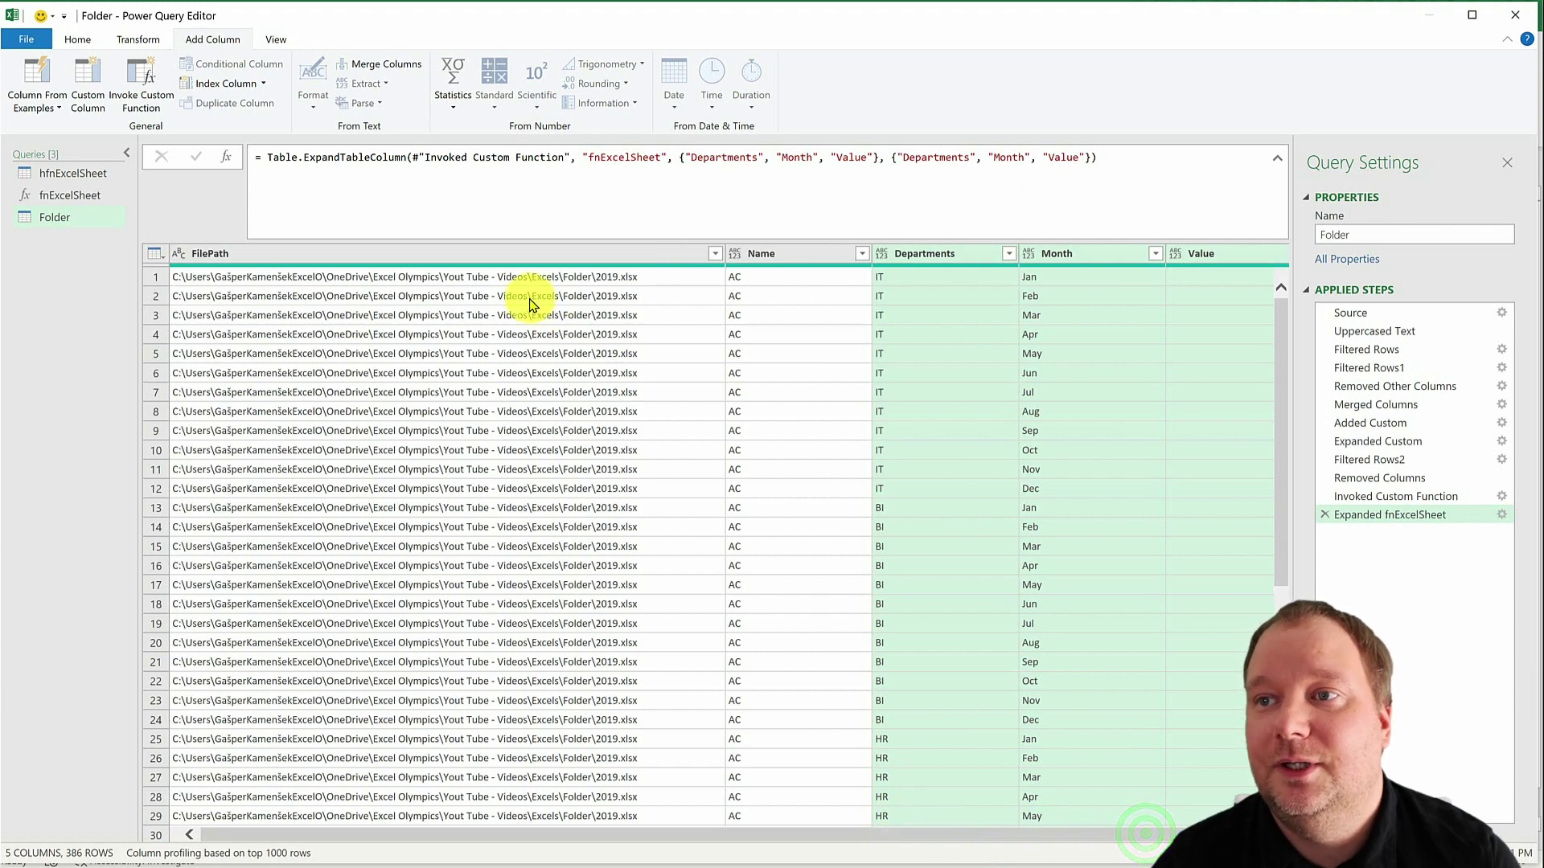
pyautogui.click(482, 256)
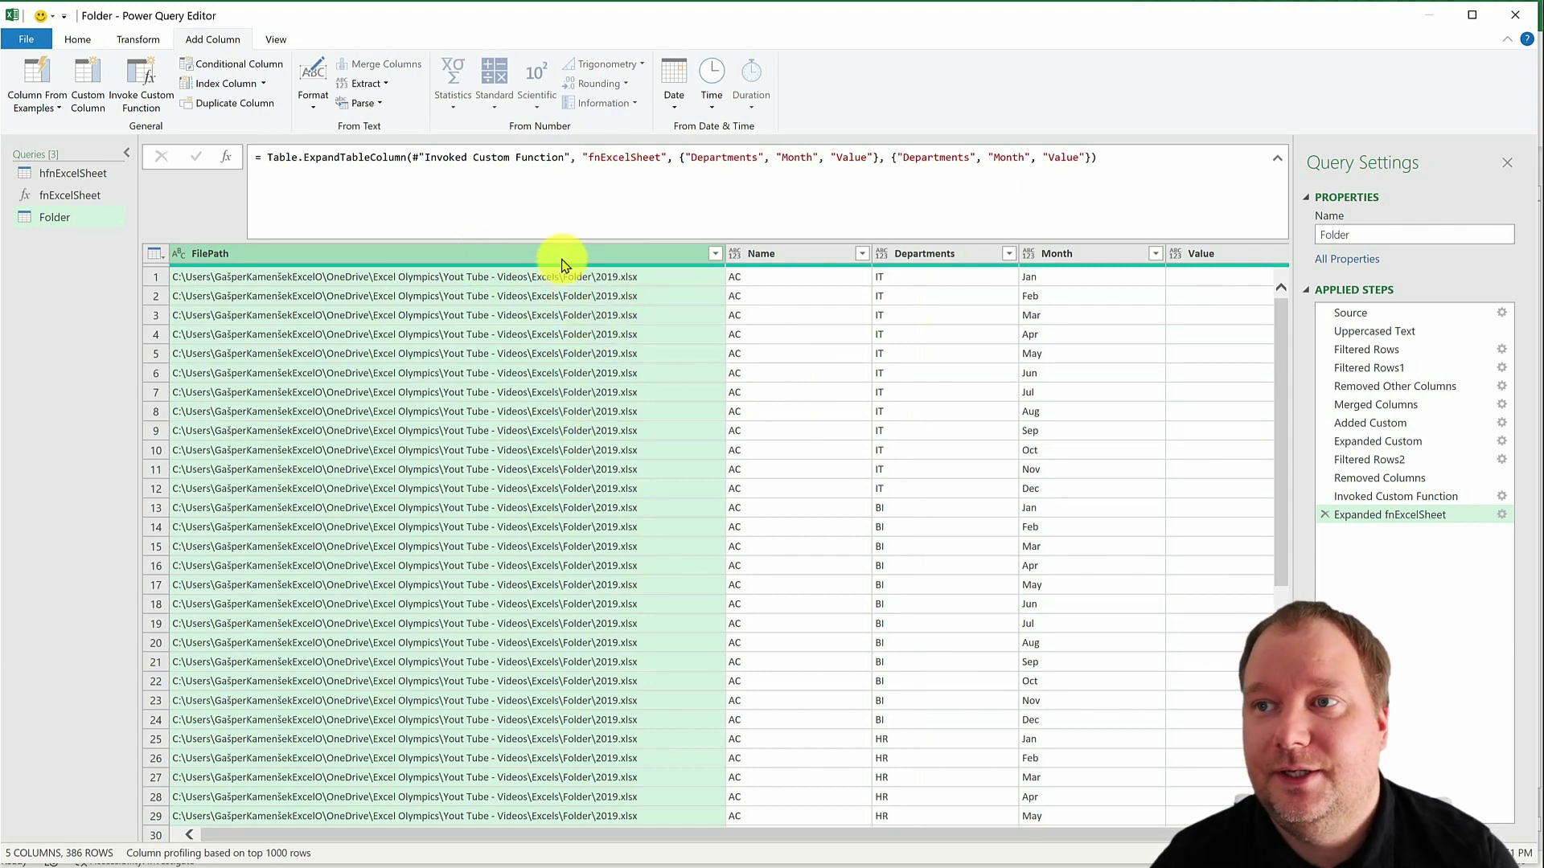
pyautogui.click(483, 254)
# - Extract the FilePath text before the last '.' delimiter, scanning from the end
pyautogui.click(151, 40)
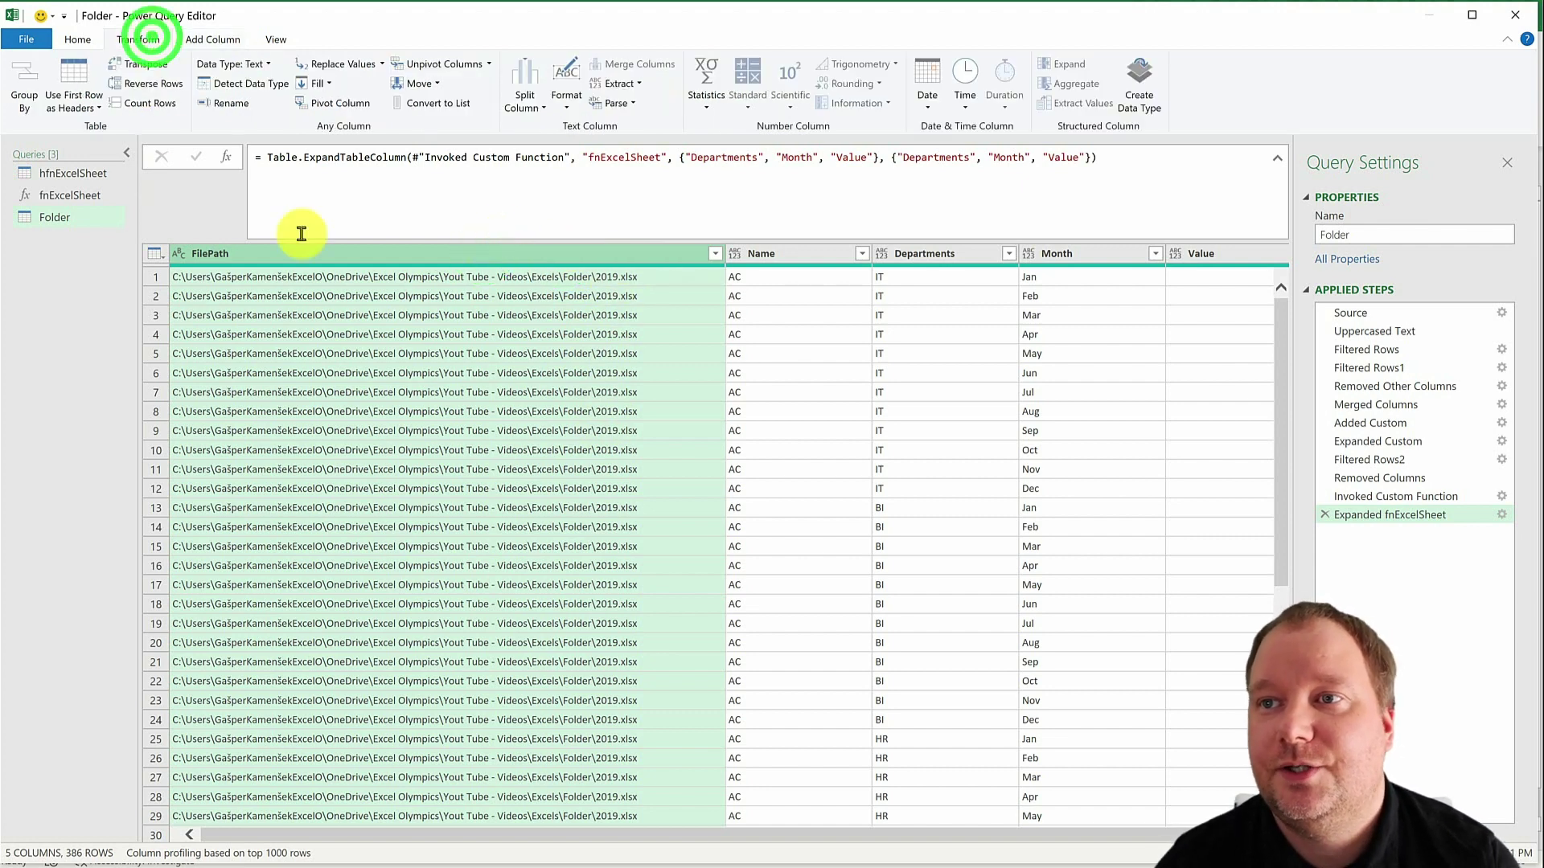
pyautogui.click(616, 87)
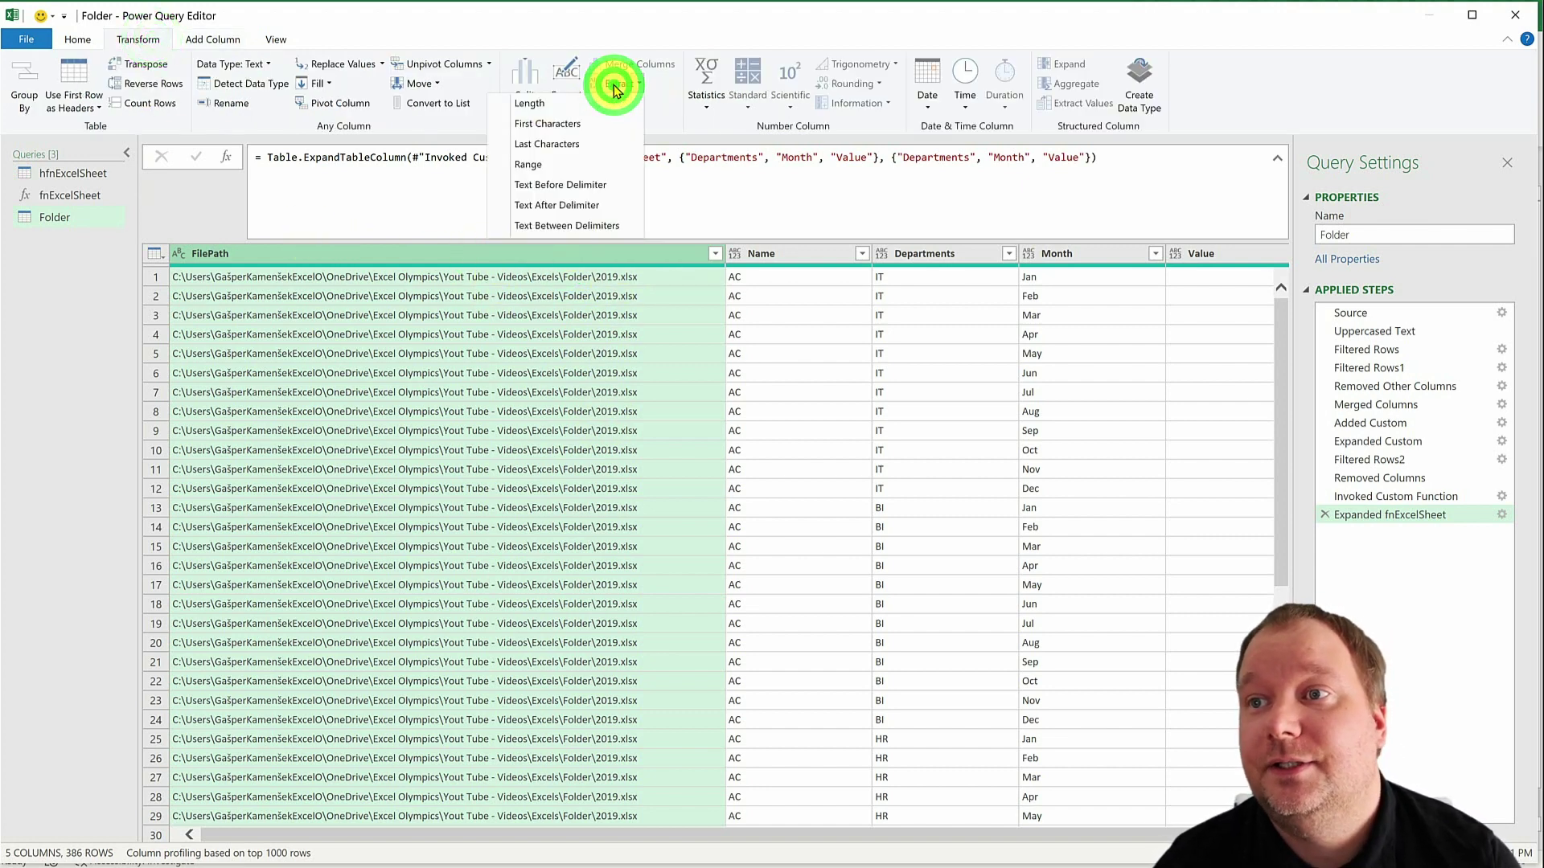
pyautogui.click(587, 184)
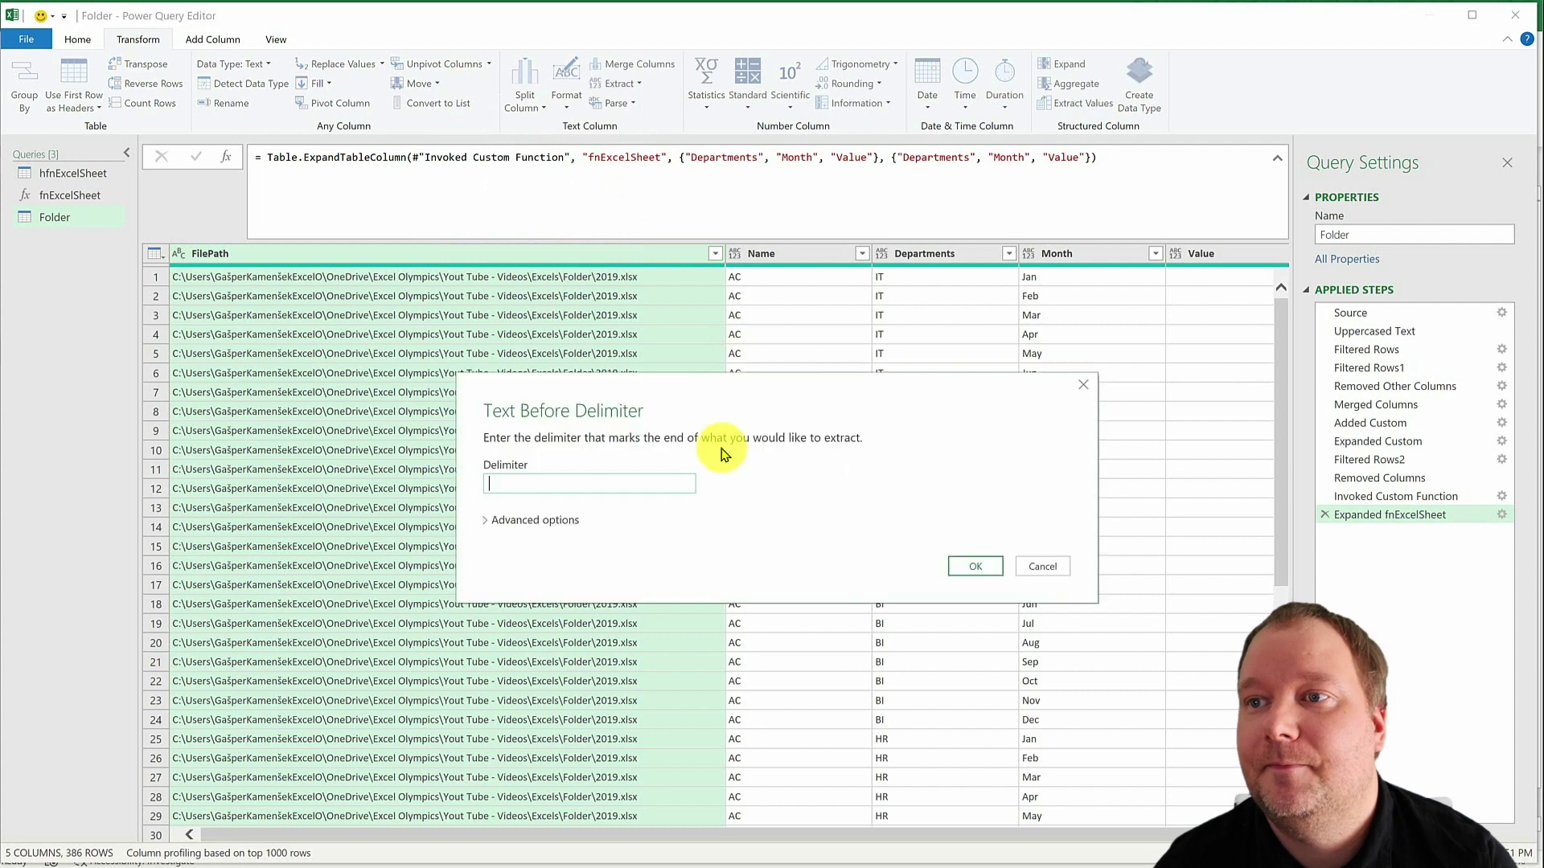
pyautogui.write('.')
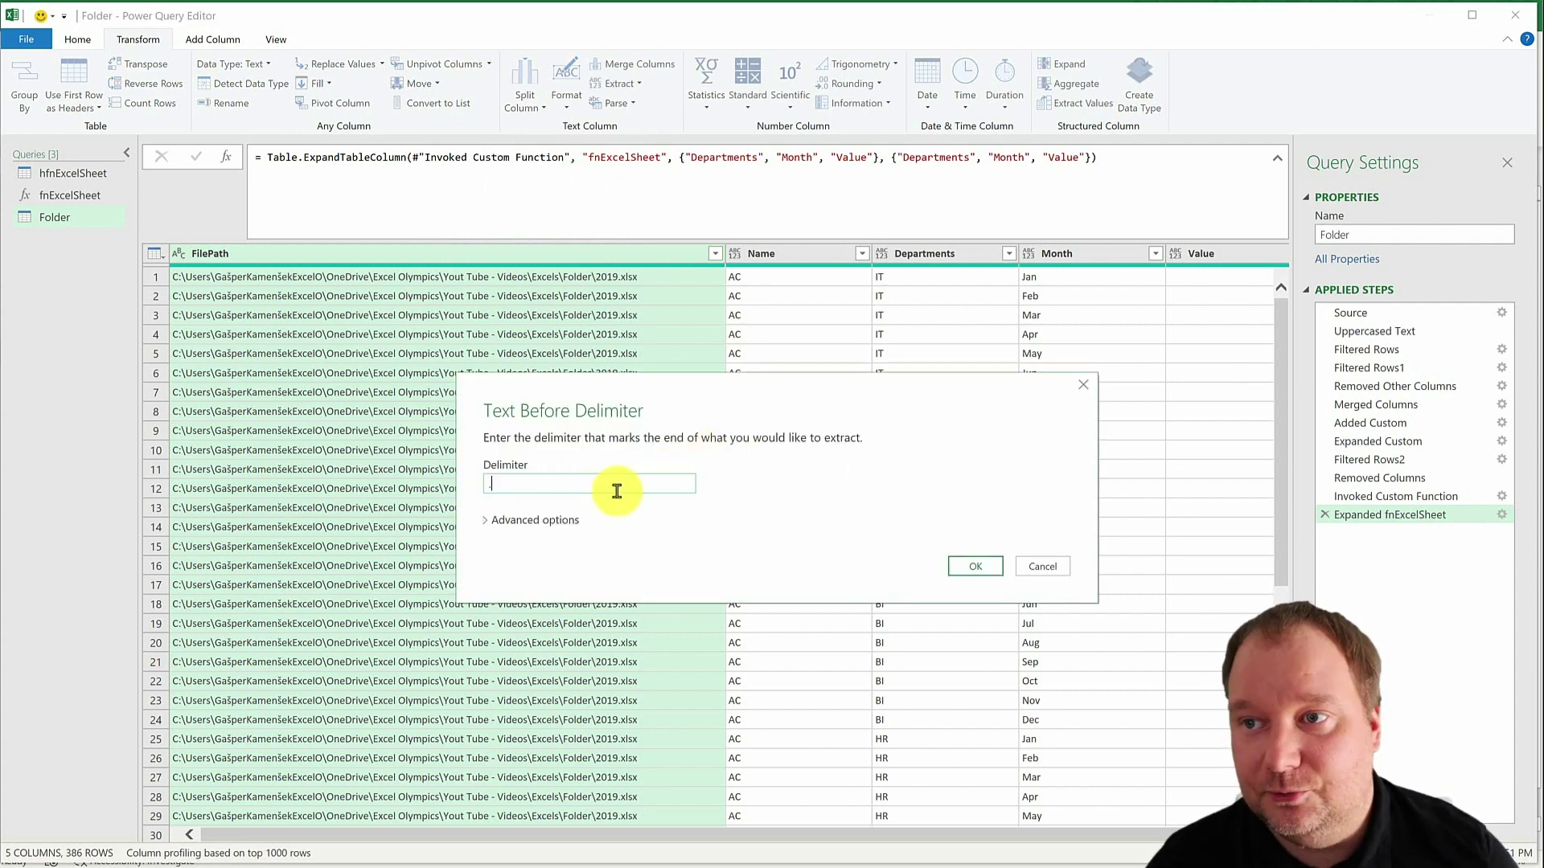
pyautogui.click(527, 520)
pyautogui.click(576, 555)
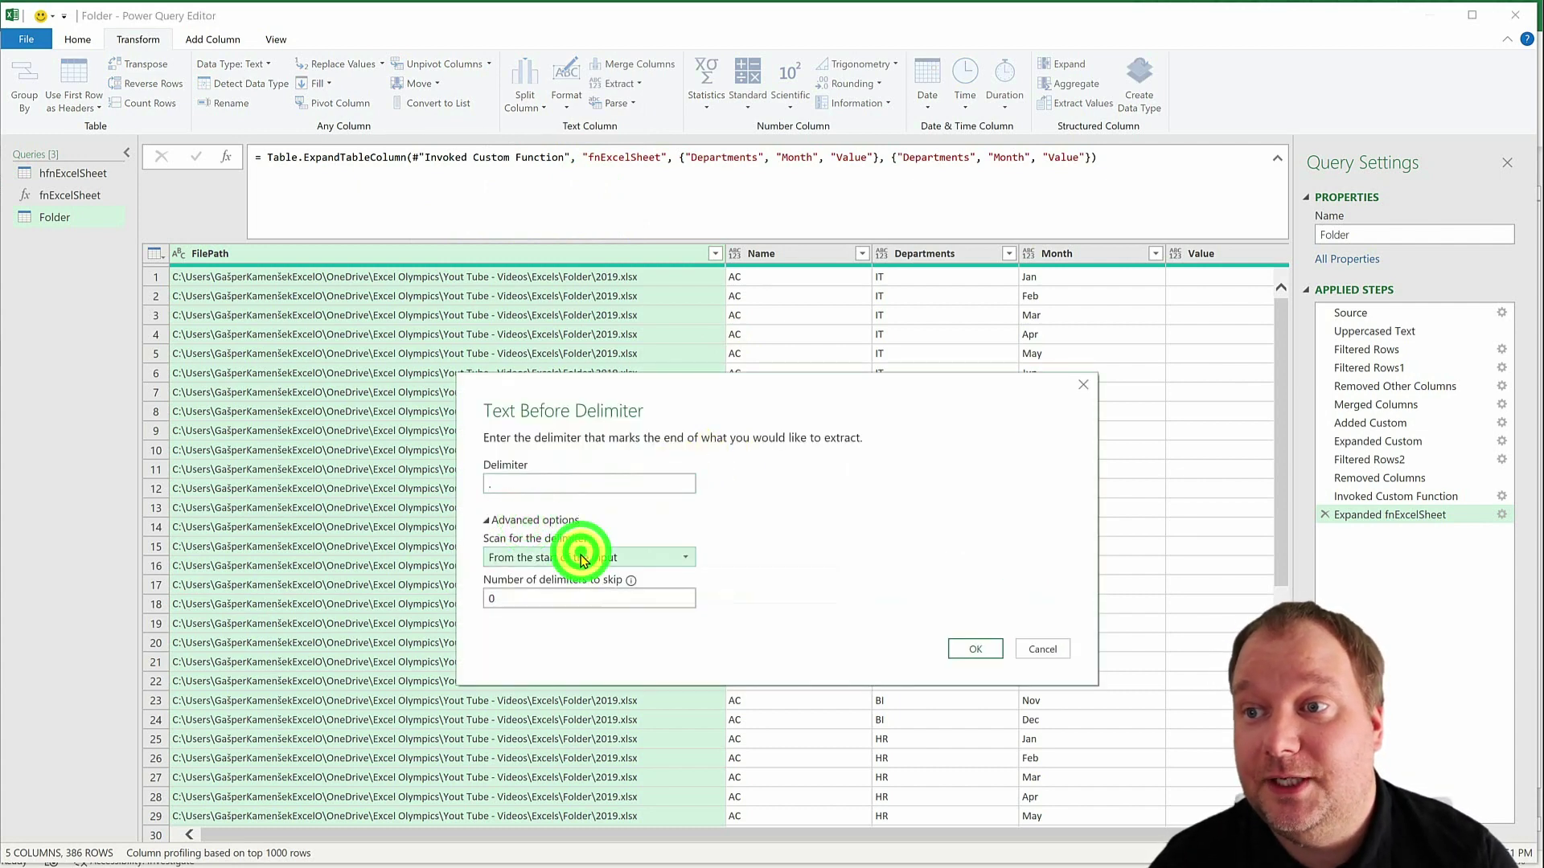
pyautogui.click(572, 587)
pyautogui.click(979, 651)
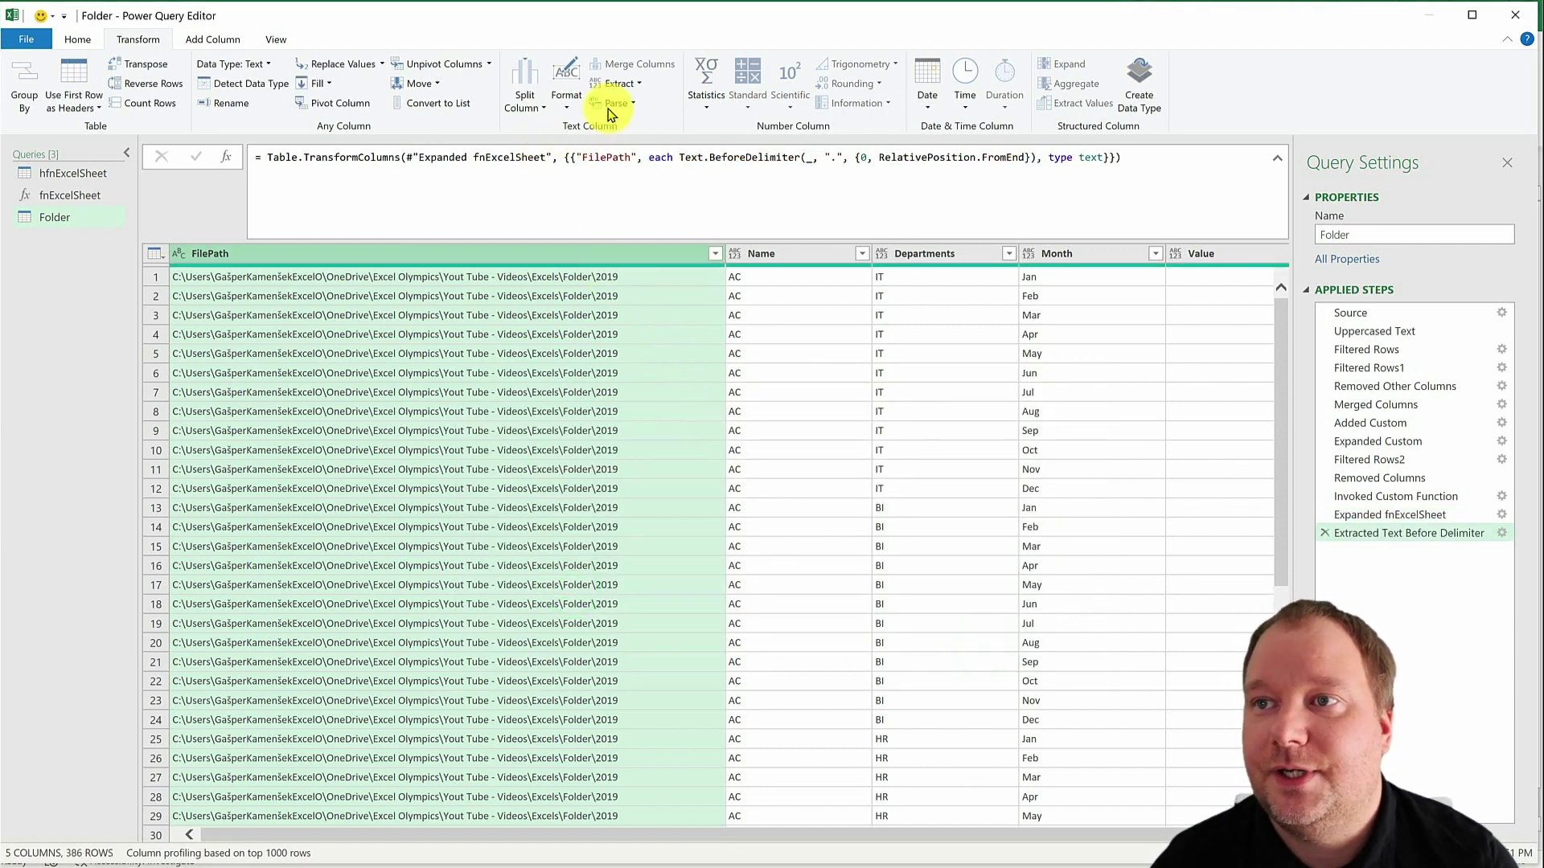
# - Extract the text after the last '\' delimiter, scanning from the end
pyautogui.click(621, 83)
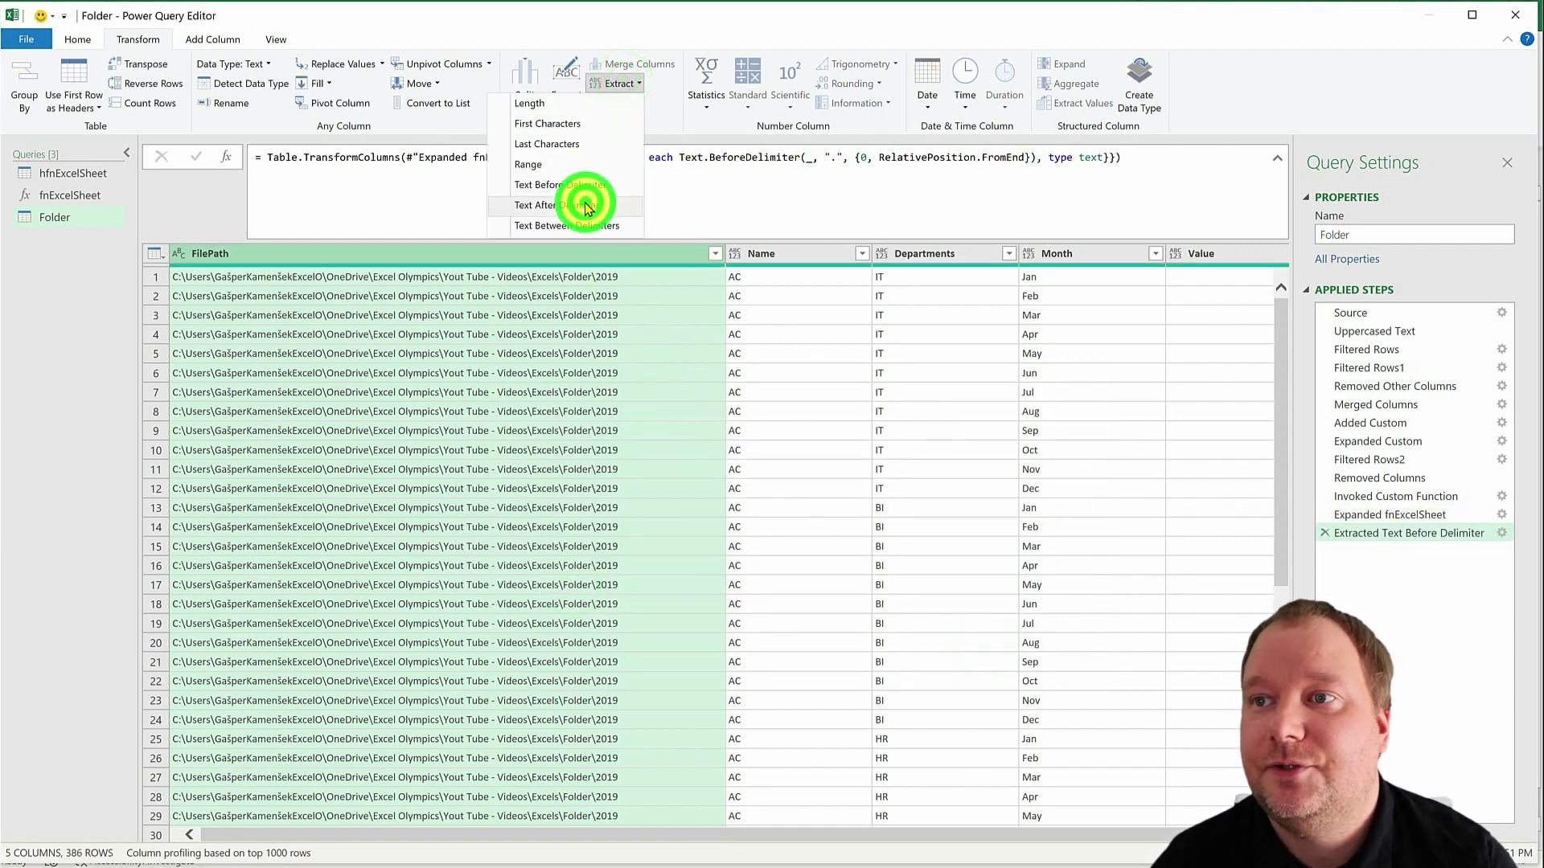
pyautogui.click(586, 197)
pyautogui.click(554, 478)
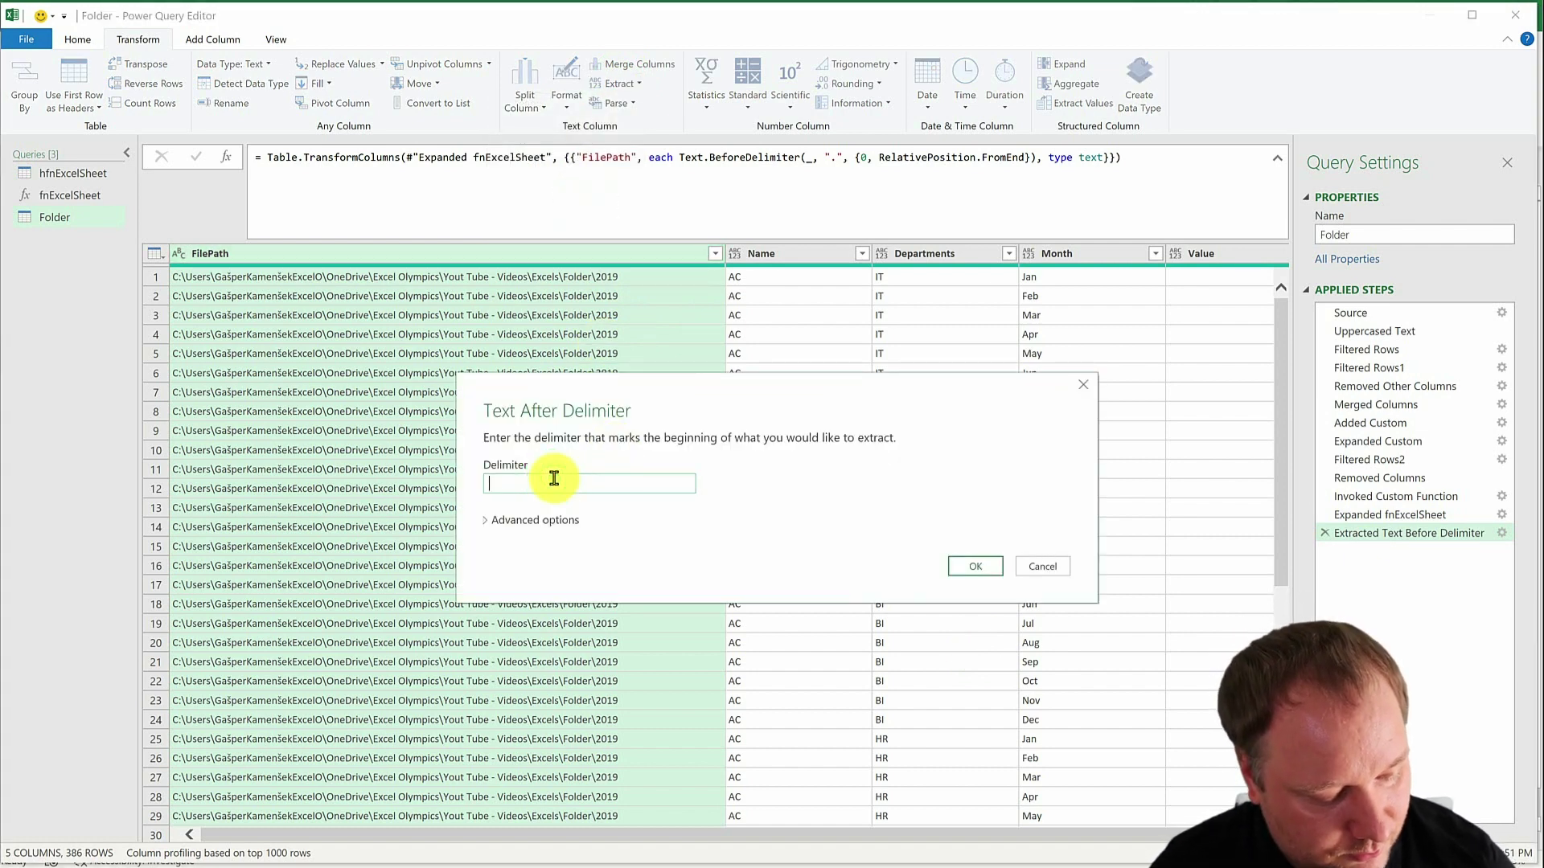
pyautogui.click(518, 519)
pyautogui.click(550, 558)
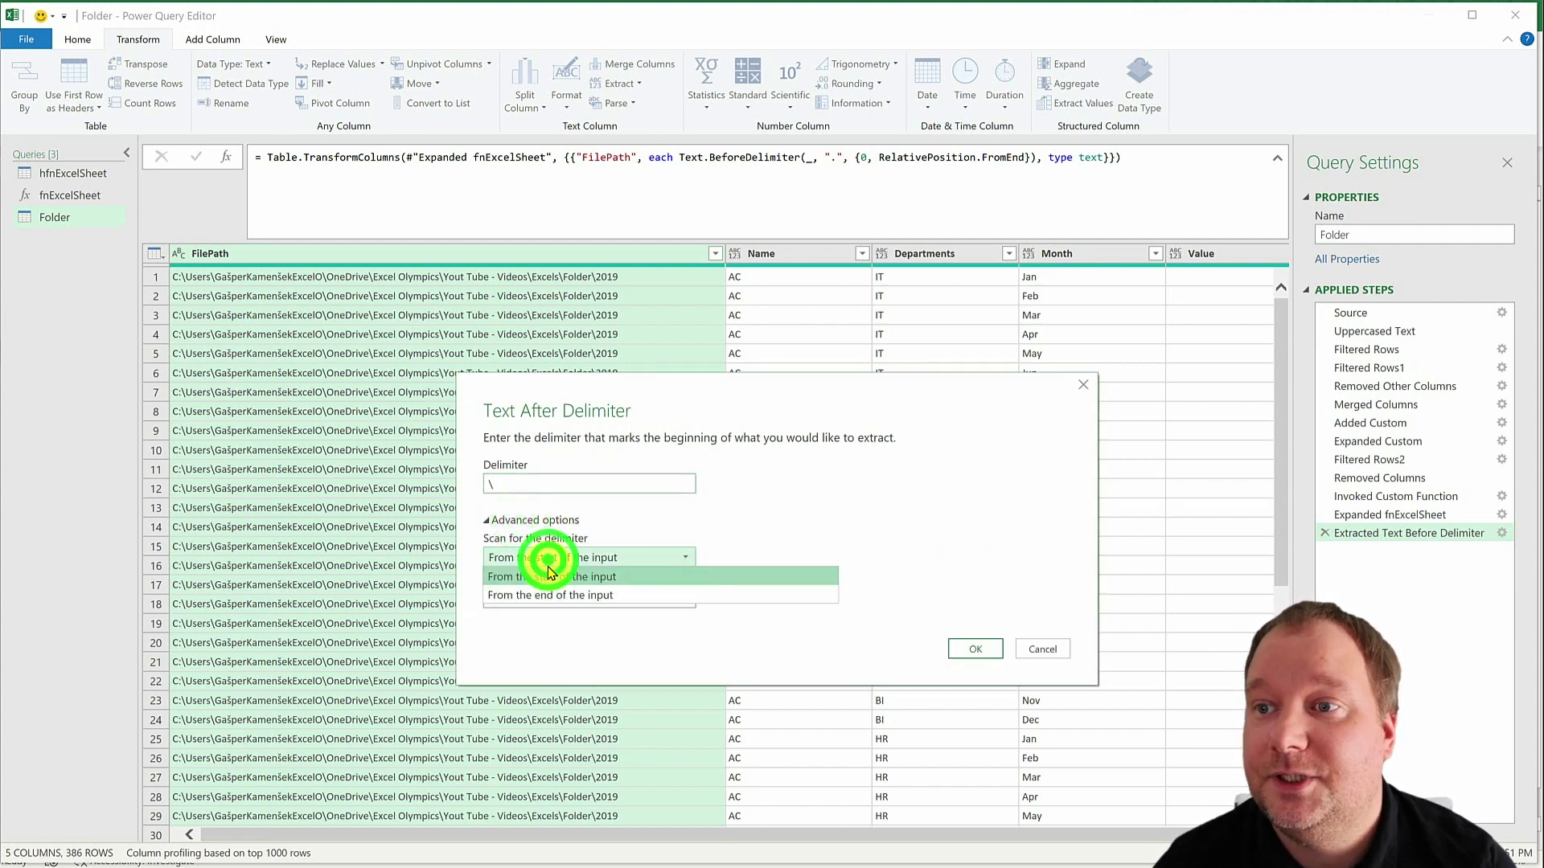
pyautogui.click(541, 590)
pyautogui.click(972, 651)
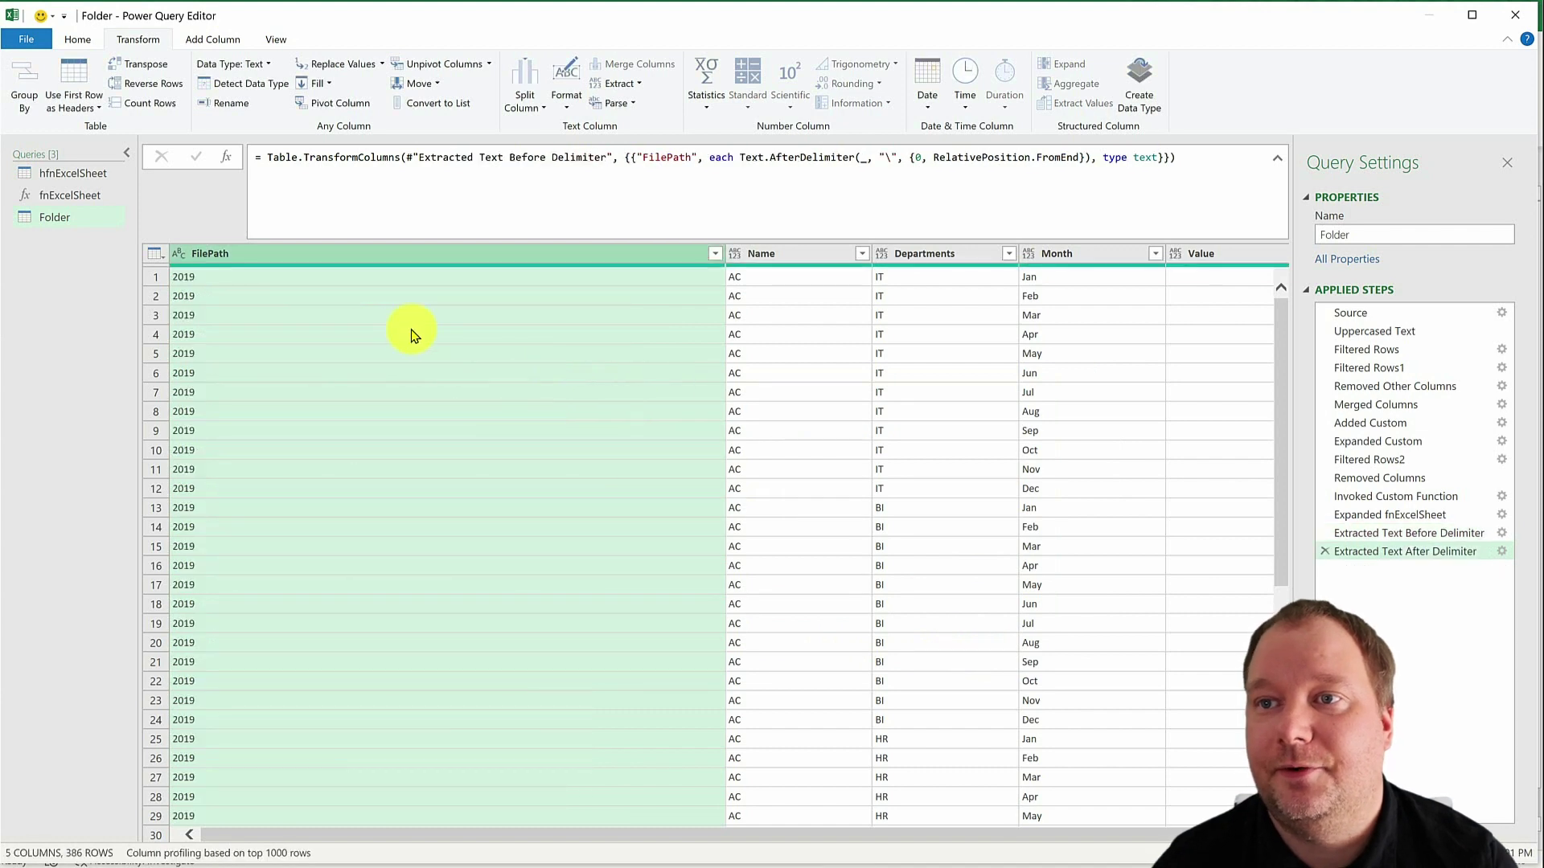
# - Rename the FilePath column to Year
pyautogui.doubleClick(251, 253)
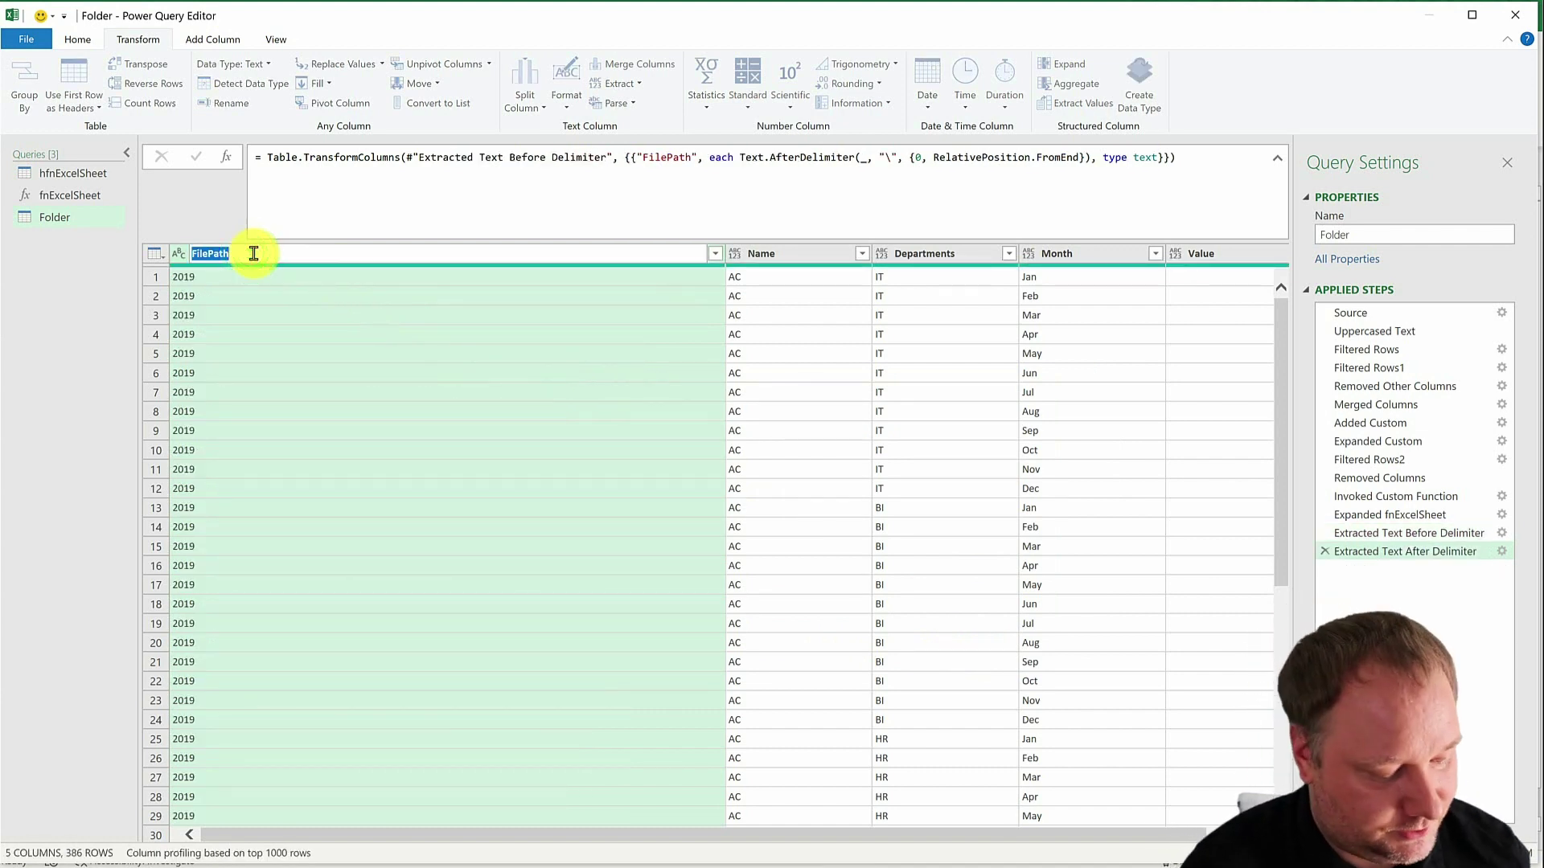
pyautogui.press('Return')
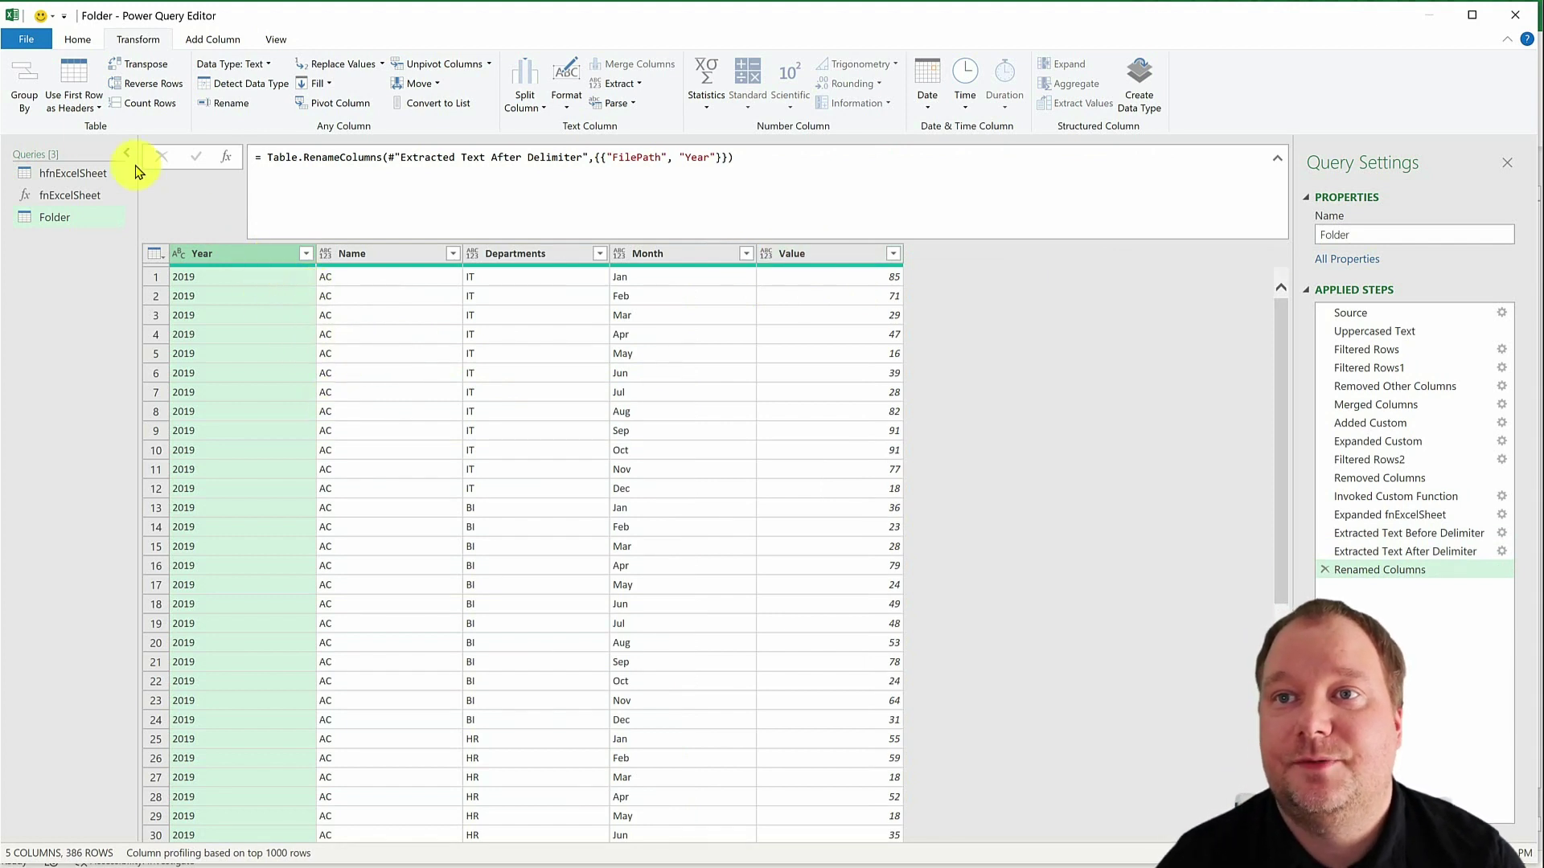
pyautogui.click(77, 39)
# - Close the Power Query Editor, loading the query as a connection only
pyautogui.click(22, 109)
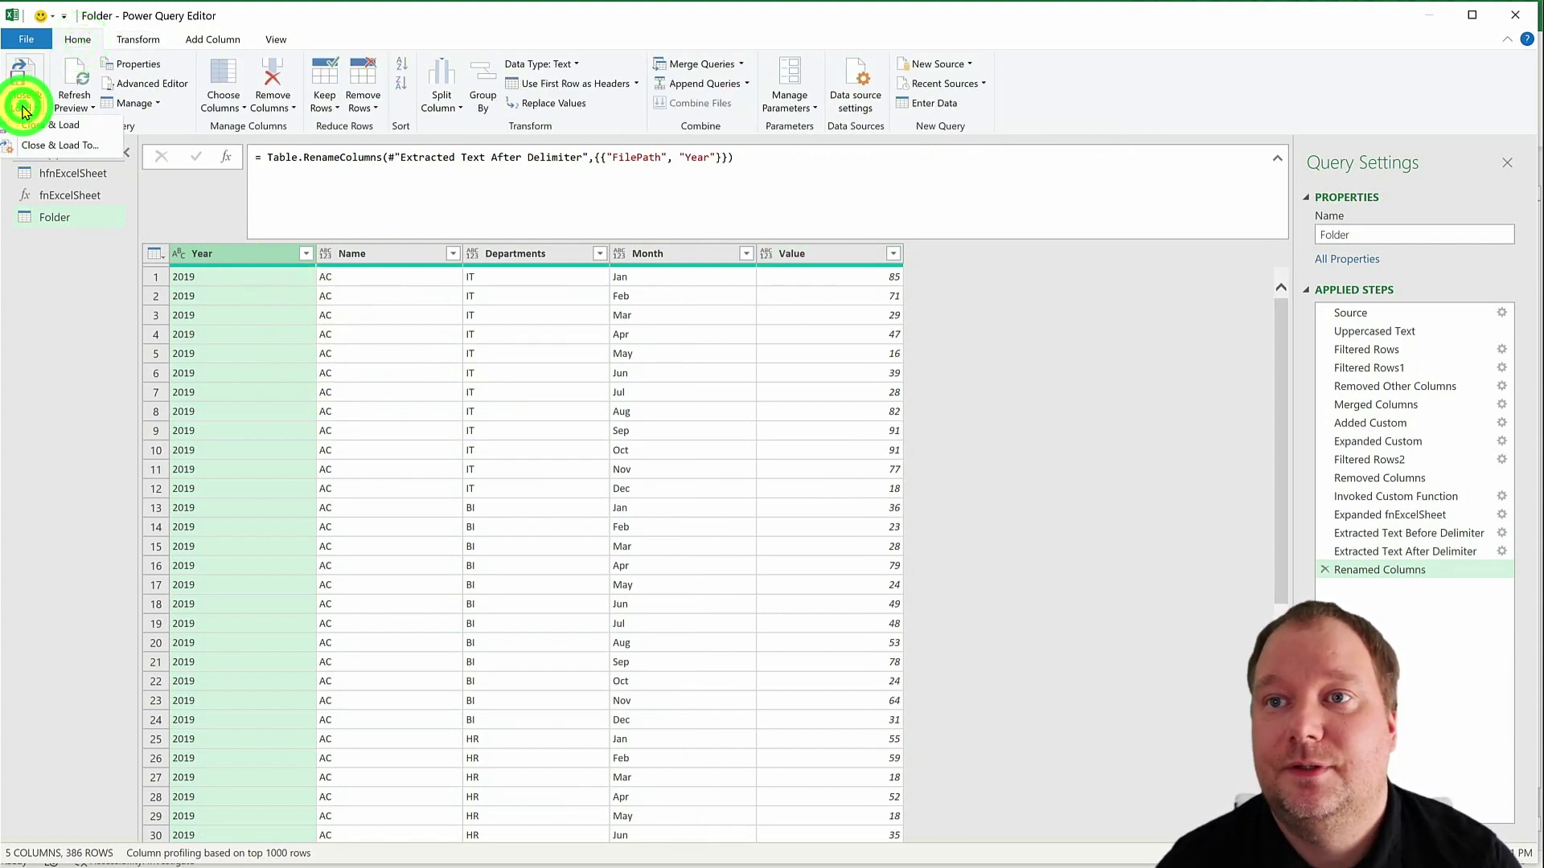
pyautogui.click(56, 146)
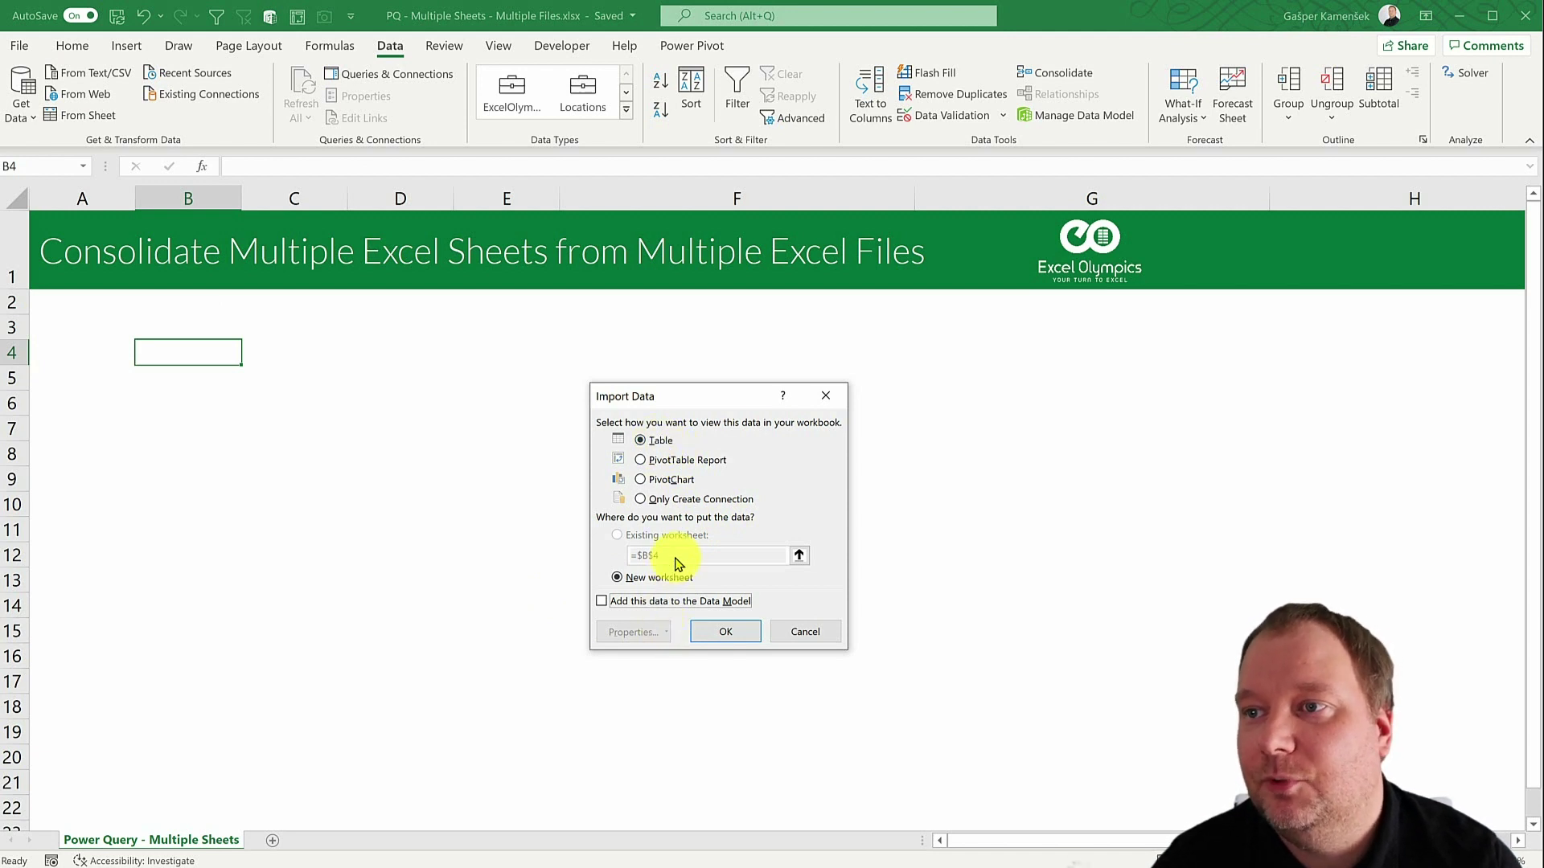
pyautogui.click(669, 499)
pyautogui.click(727, 631)
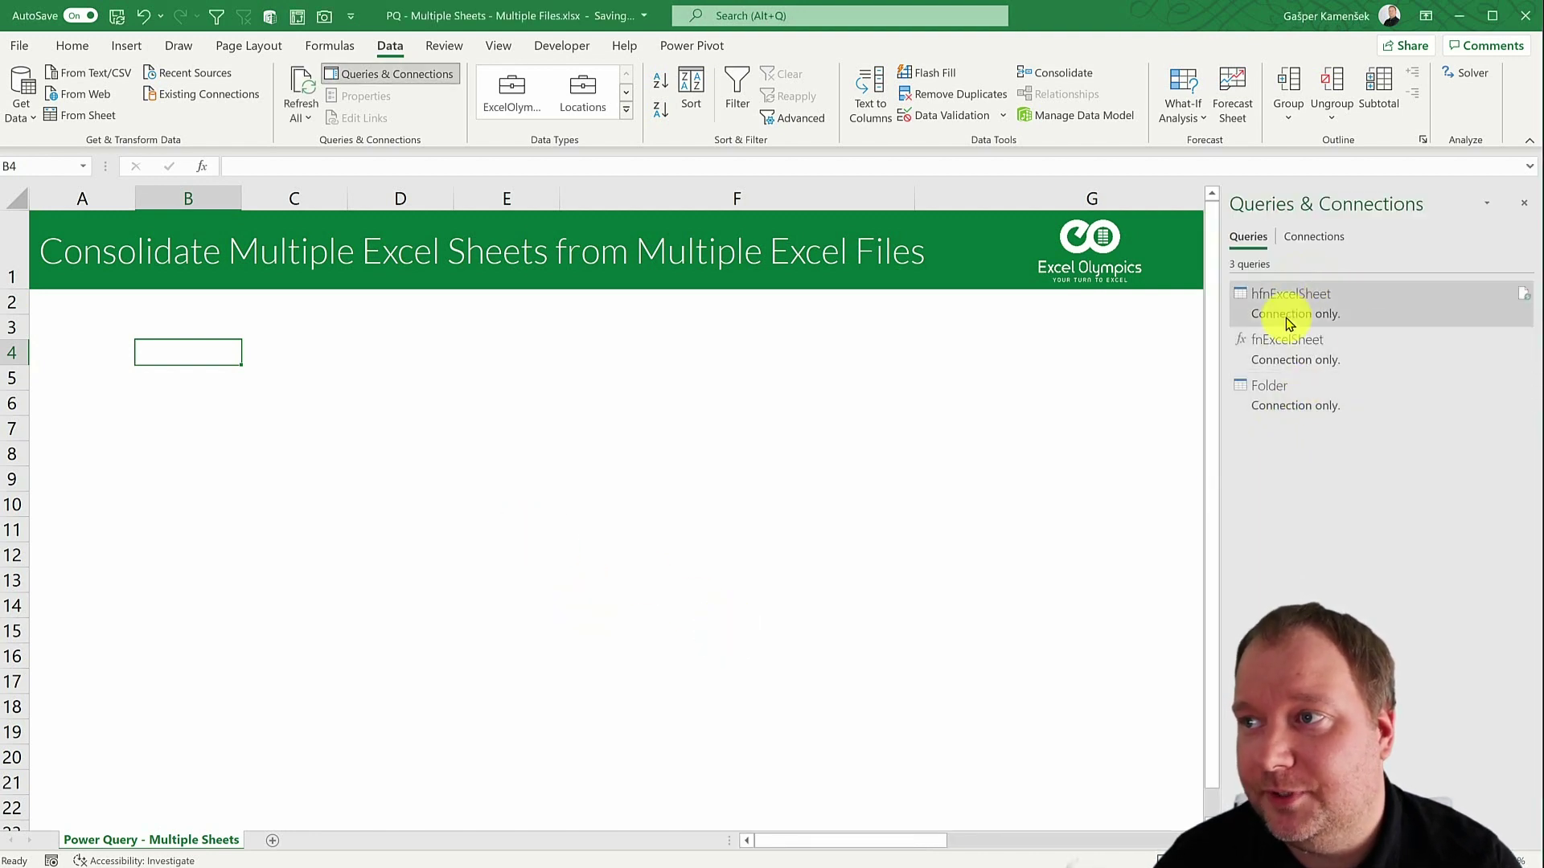
# - Load the Folder query as a table on the existing worksheet at cell B4
pyautogui.click(1303, 398)
pyautogui.rightClick(1304, 398)
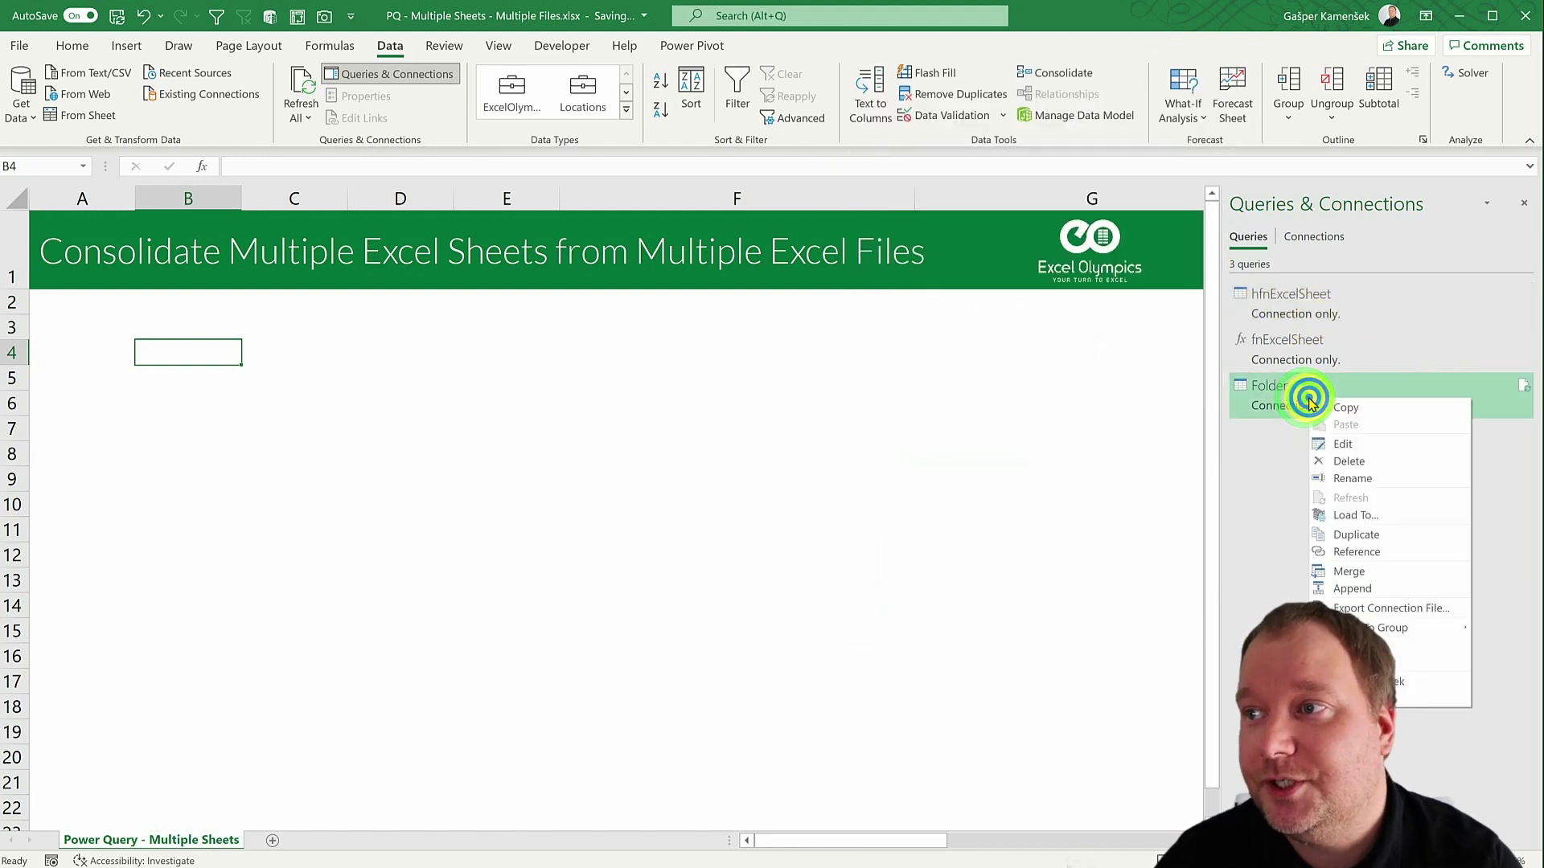
pyautogui.click(1378, 510)
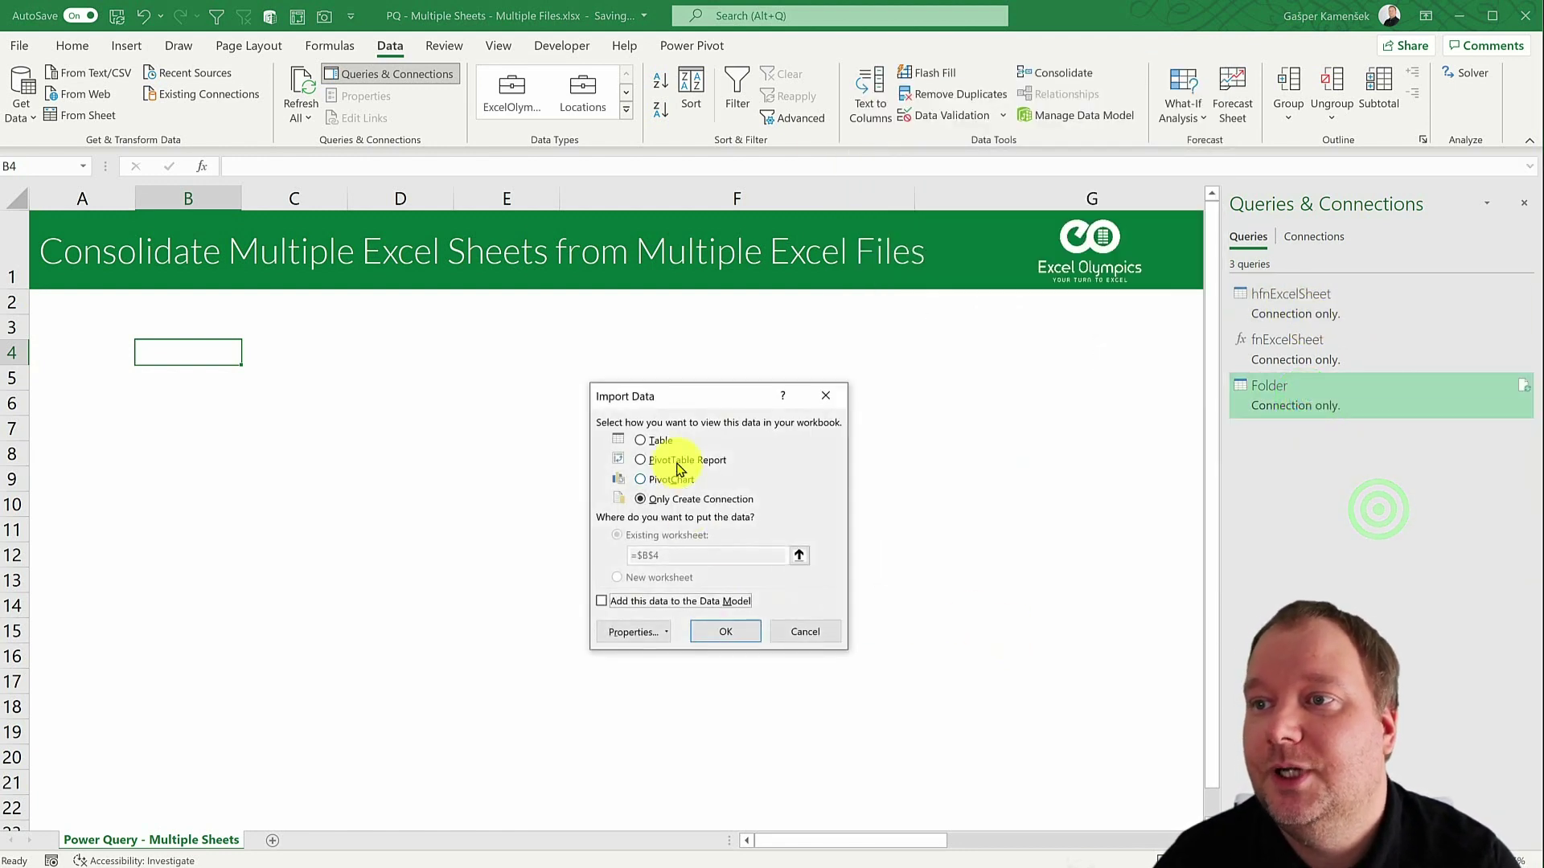
pyautogui.click(661, 440)
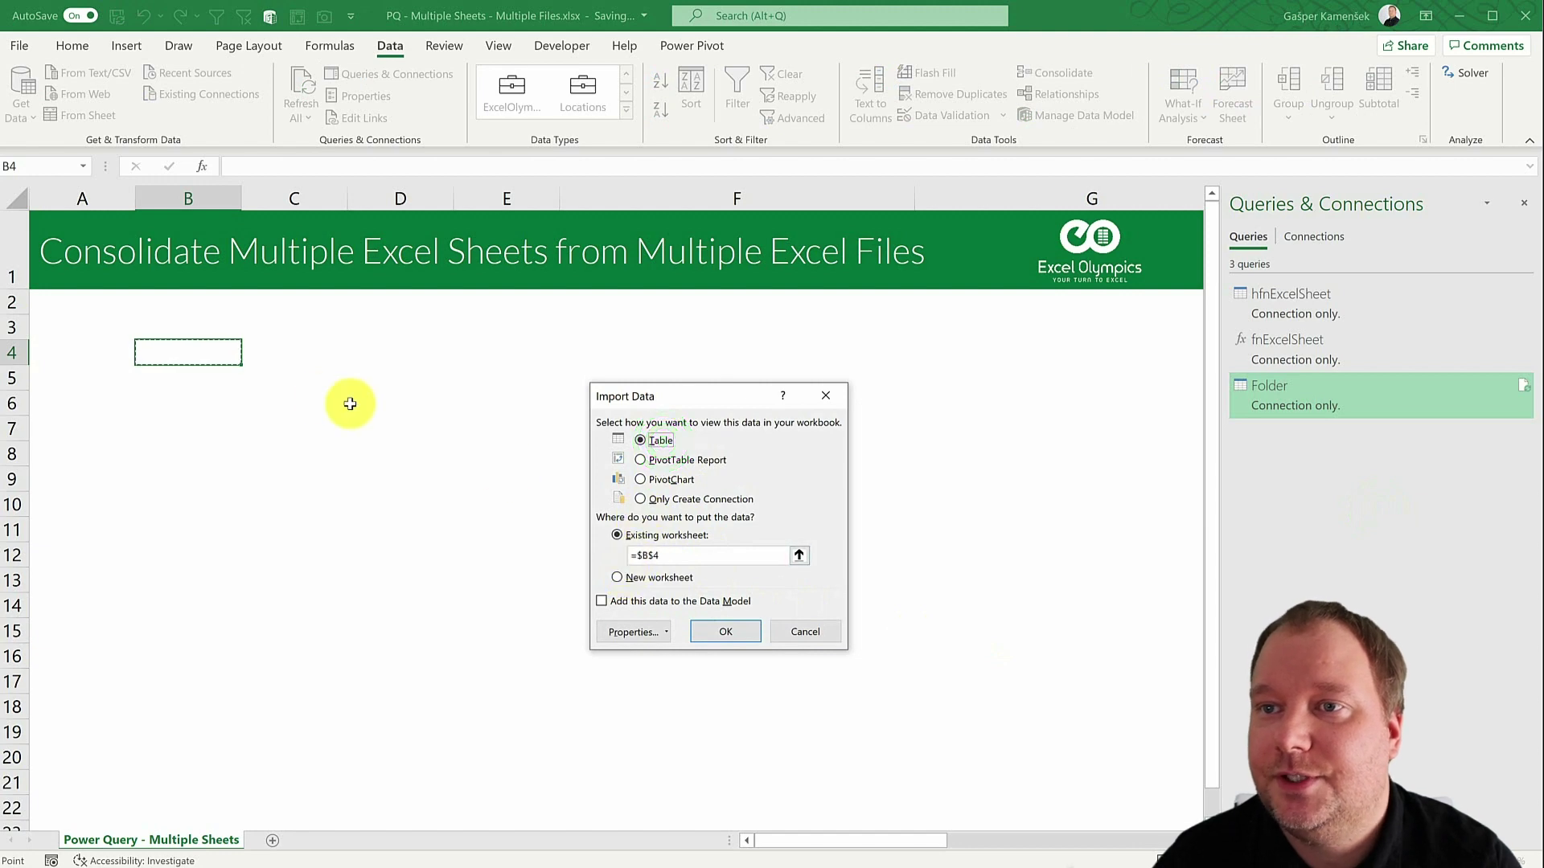
pyautogui.click(709, 625)
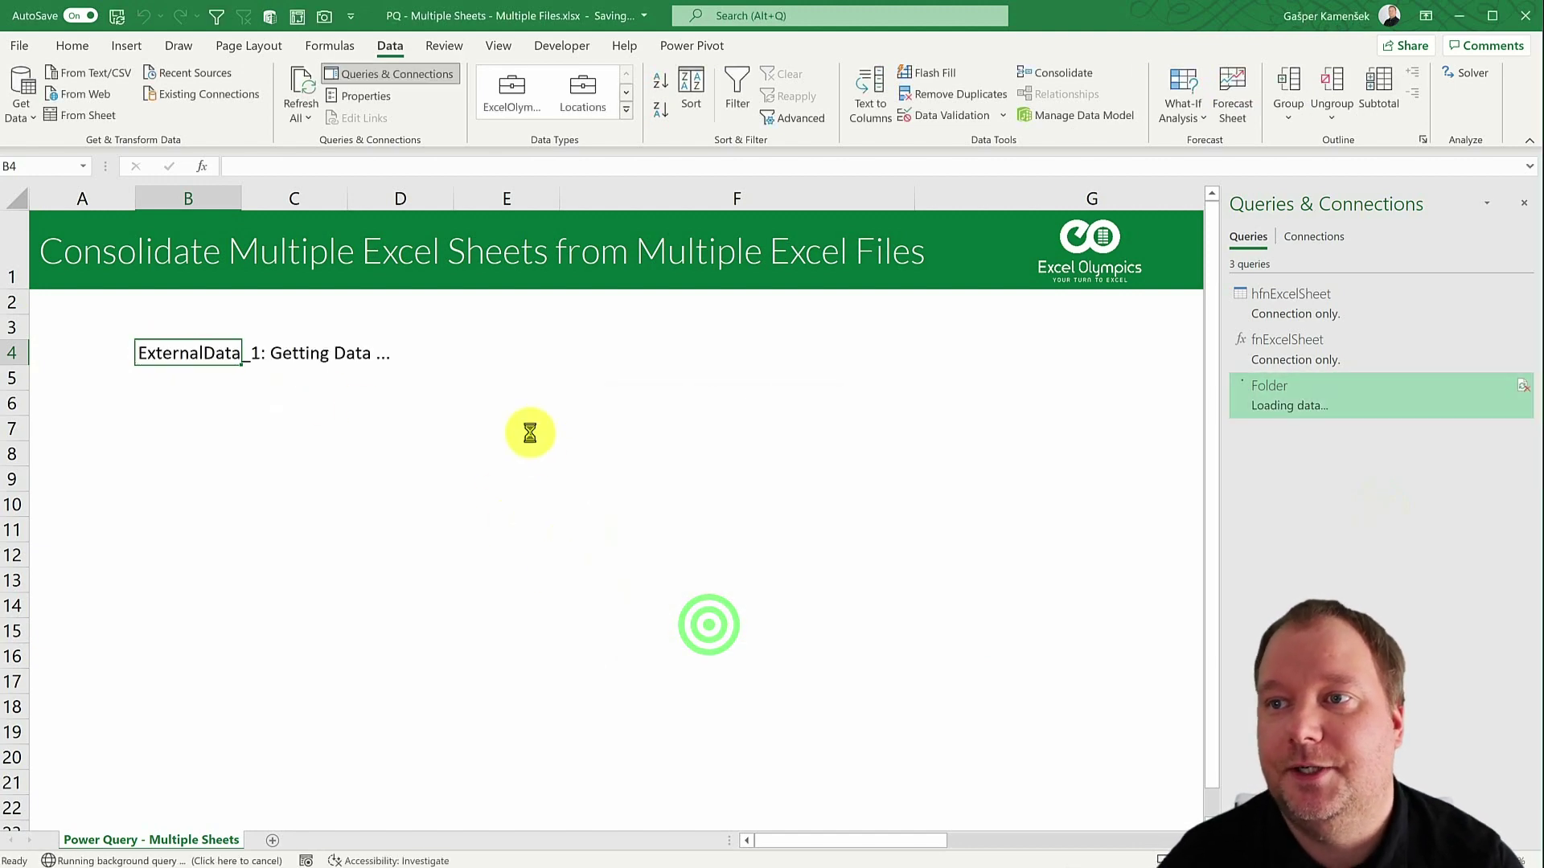